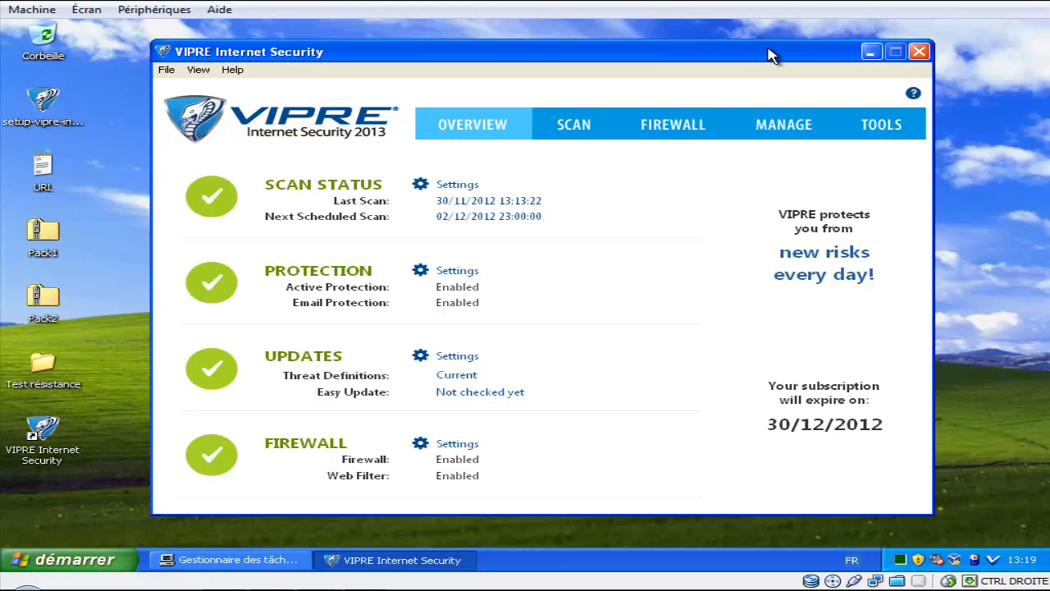
Step: Check the file size of the VIPRE setup file on the desktop in its properties
{"action": "left_click_drag", "start_coordinate": [759, 52], "coordinate": [769, 47]}
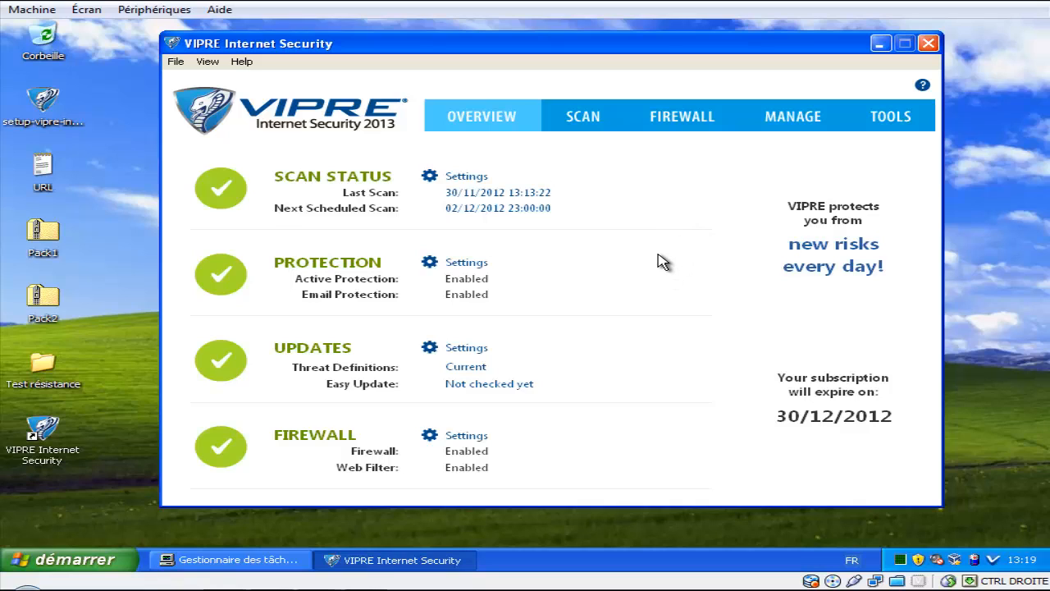
{"action": "double_click", "coordinate": [37, 100]}
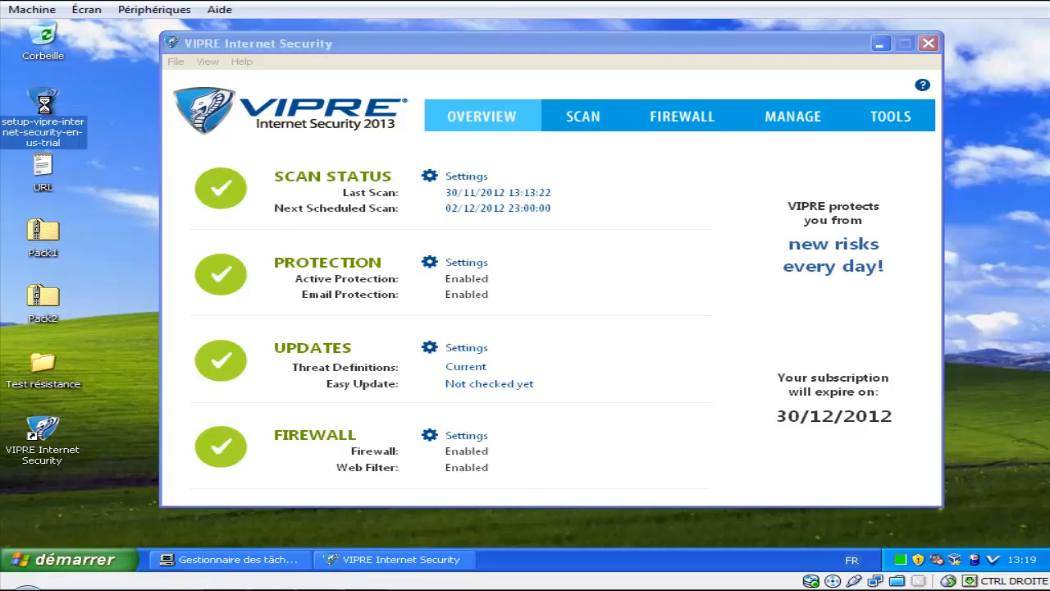
{"action": "right_click", "coordinate": [39, 99]}
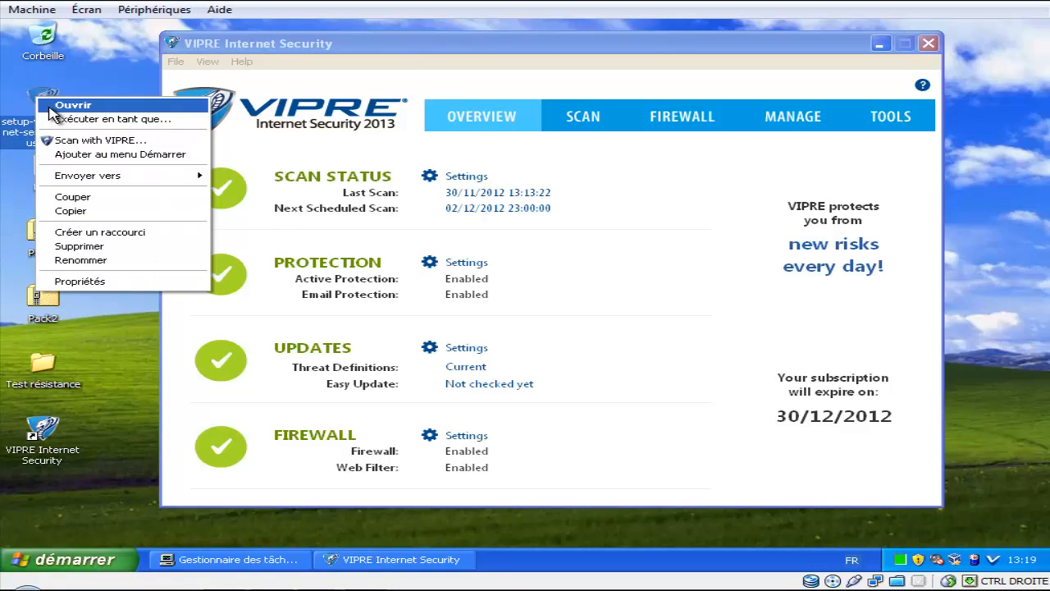
{"action": "left_click", "coordinate": [85, 283]}
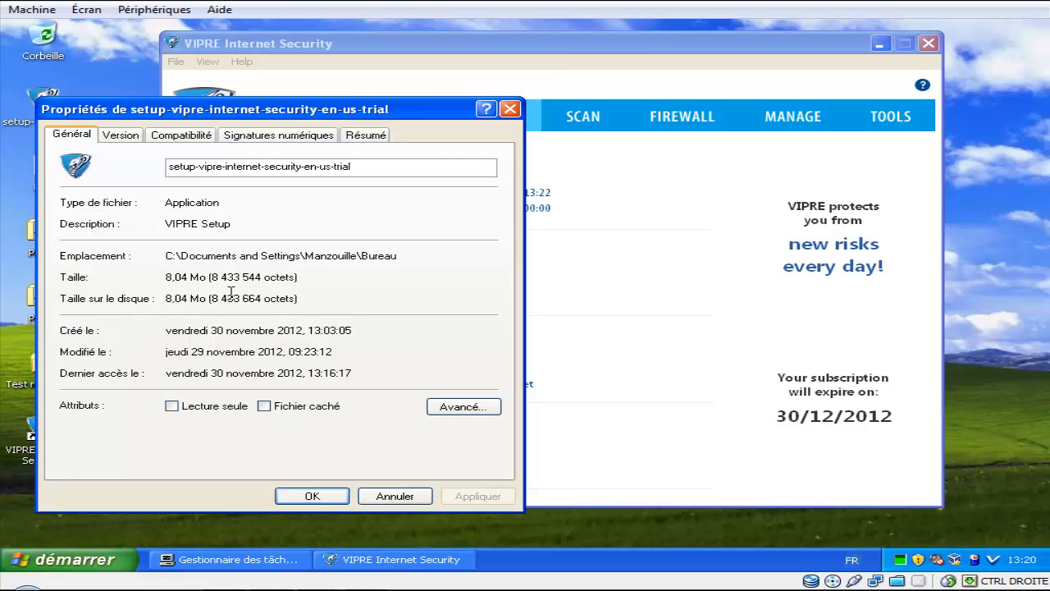
{"action": "left_click_drag", "start_coordinate": [207, 280], "coordinate": [164, 279]}
{"action": "left_click", "coordinate": [394, 497]}
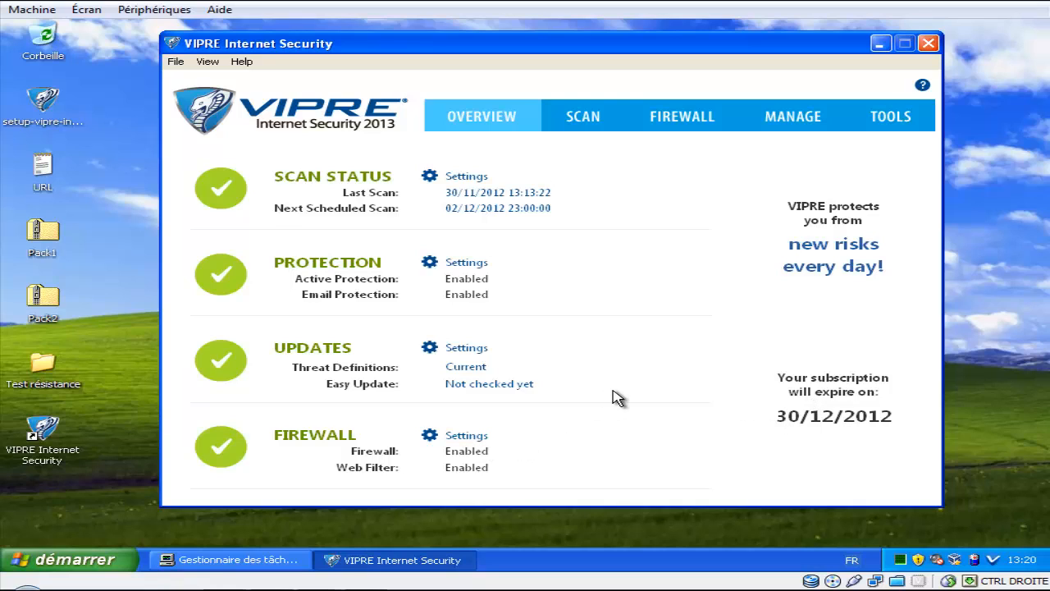
Step: Look through the Scan, Firewall, Manage and Tools pages, including the Custom Scan options and the Easy Update details
{"action": "left_click", "coordinate": [575, 115]}
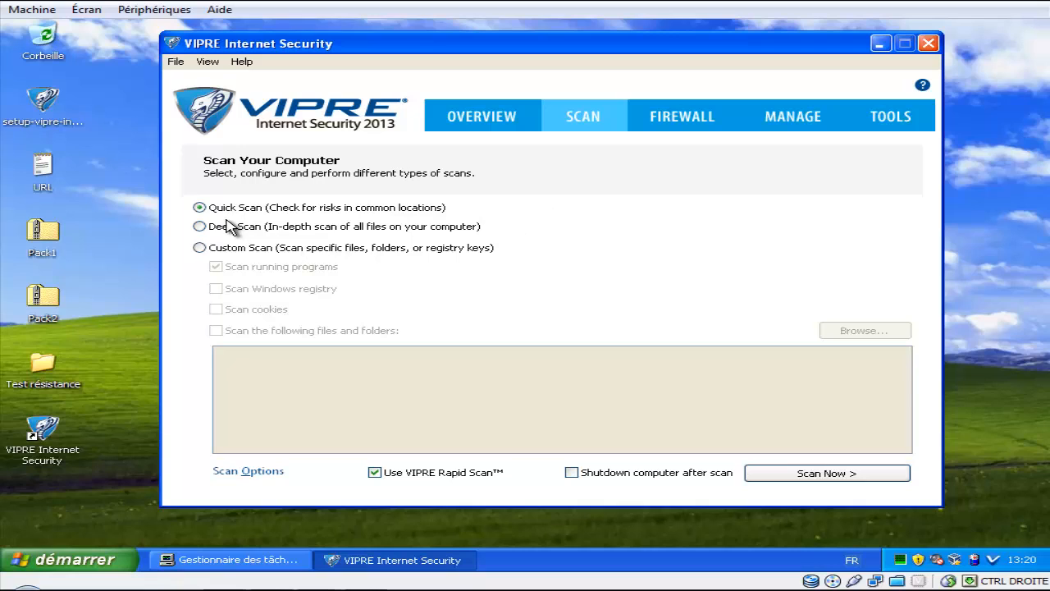
{"action": "left_click", "coordinate": [482, 252]}
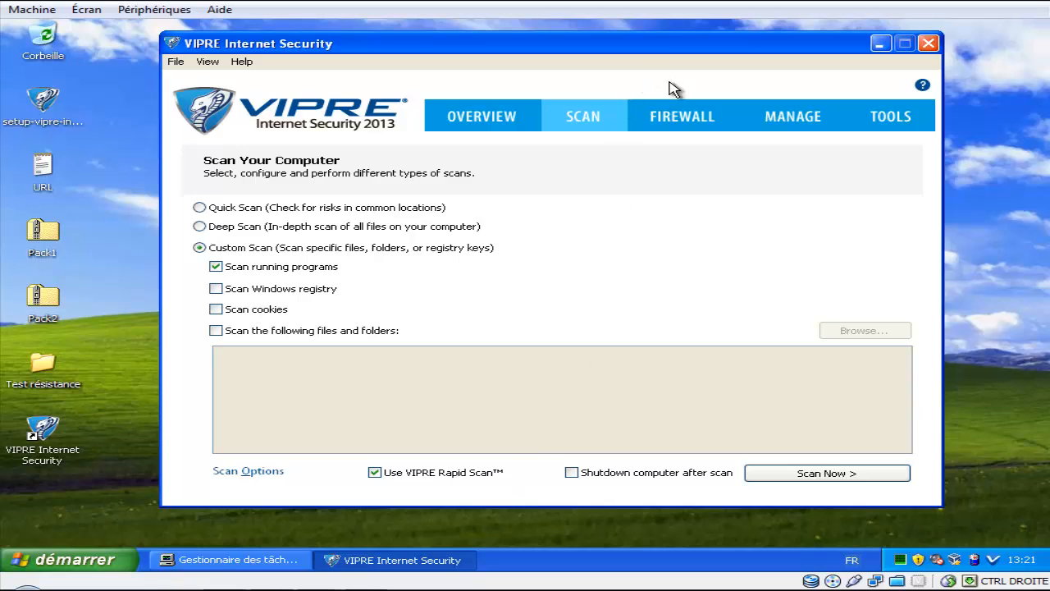
{"action": "left_click", "coordinate": [680, 119]}
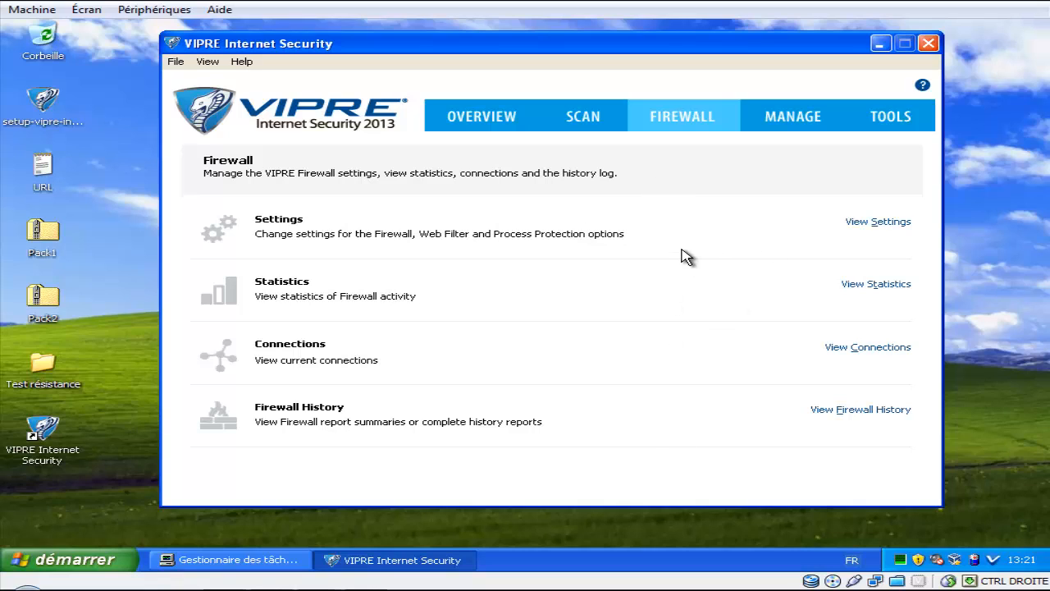
{"action": "left_click", "coordinate": [808, 119]}
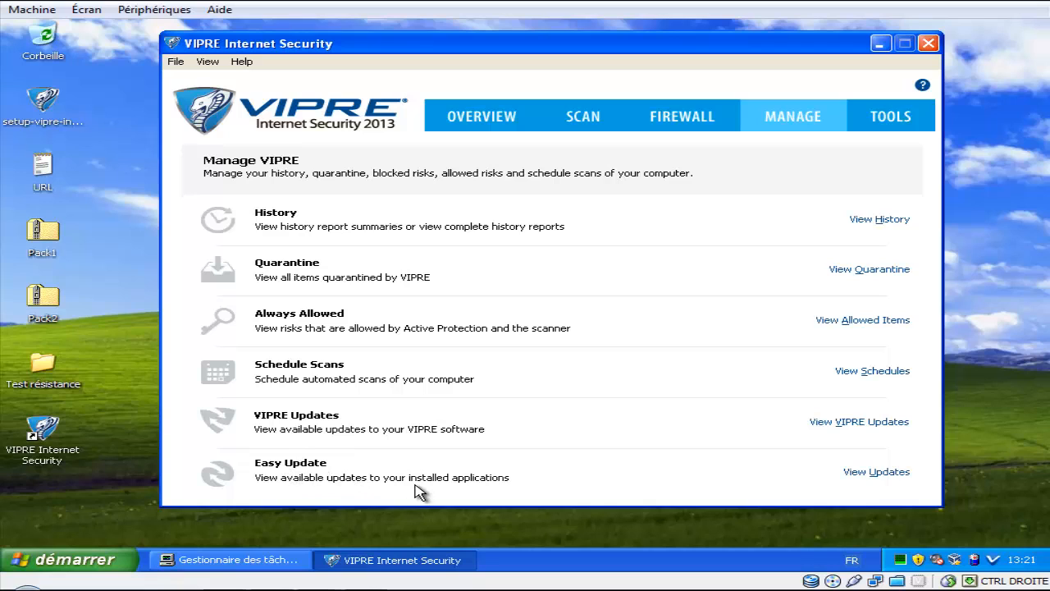
{"action": "left_click", "coordinate": [866, 474]}
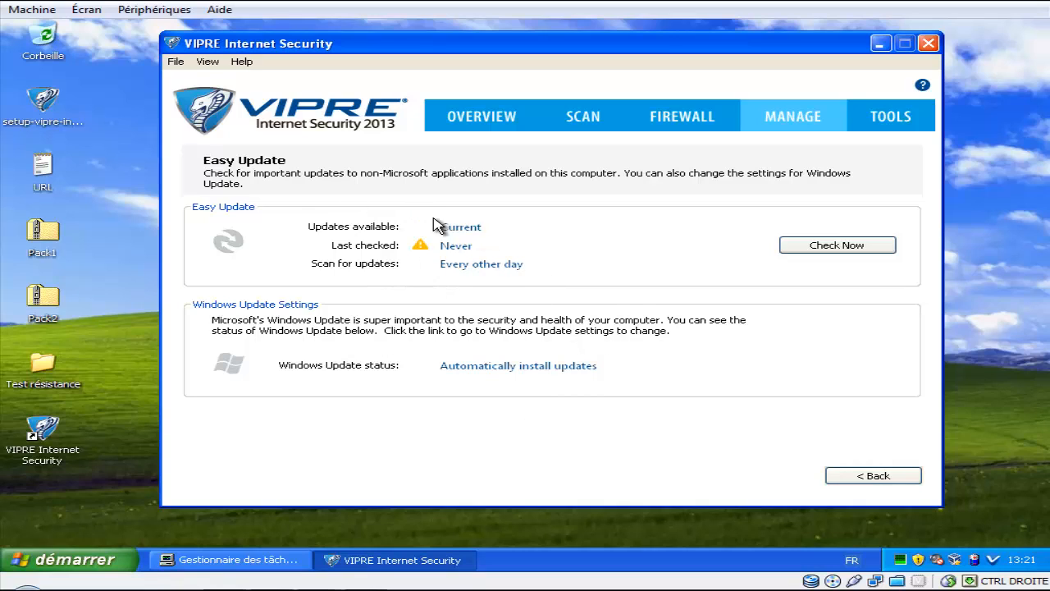
{"action": "left_click", "coordinate": [774, 123]}
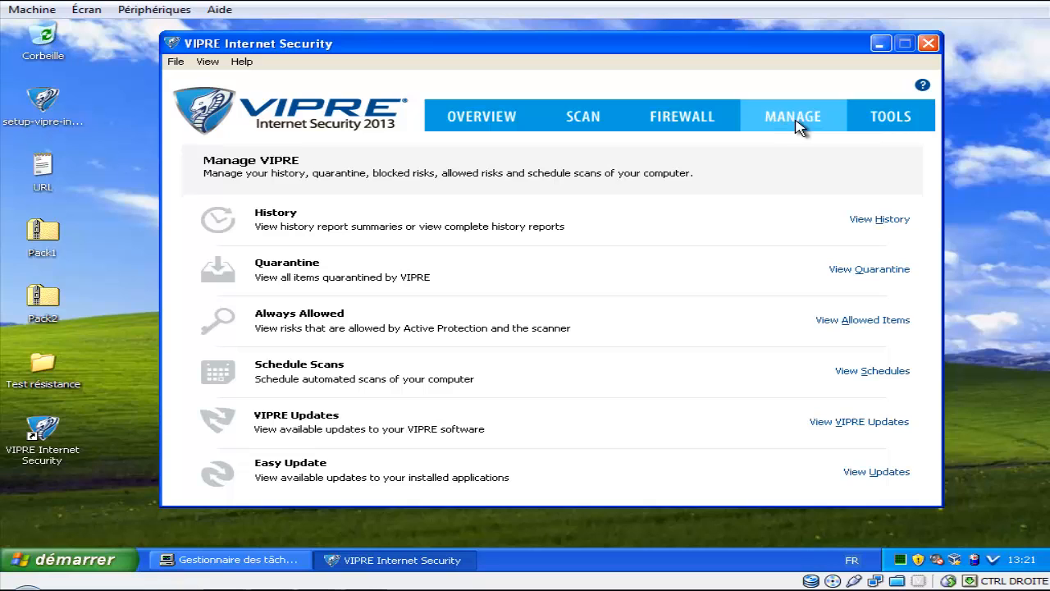
{"action": "left_click", "coordinate": [879, 118]}
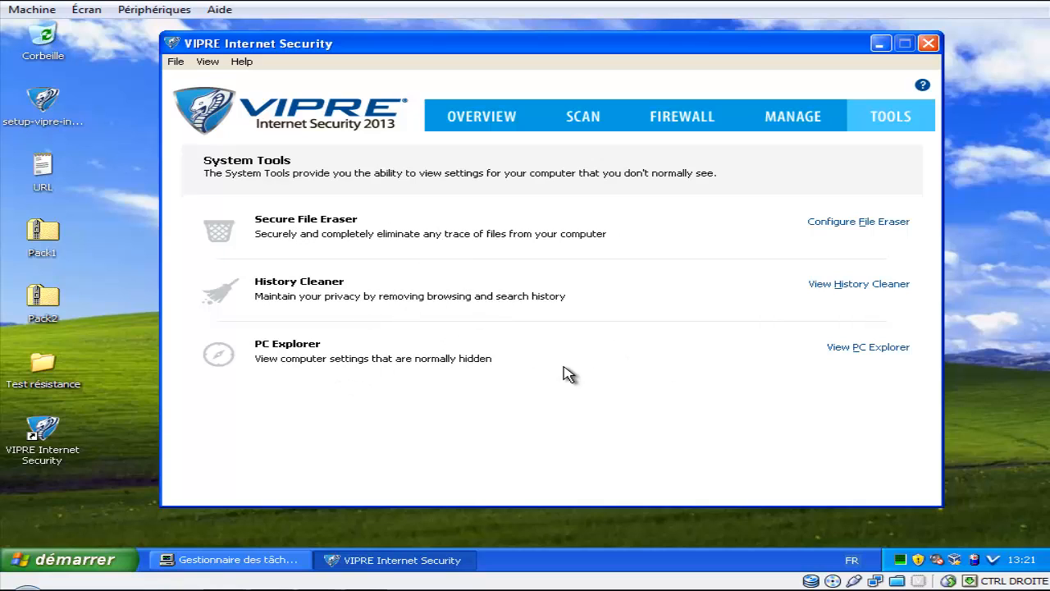
Step: Open the scan settings from the overview and review the General, Active Protection, Email Protection and Power settings, including the threat definition update intervals
{"action": "left_click", "coordinate": [465, 113]}
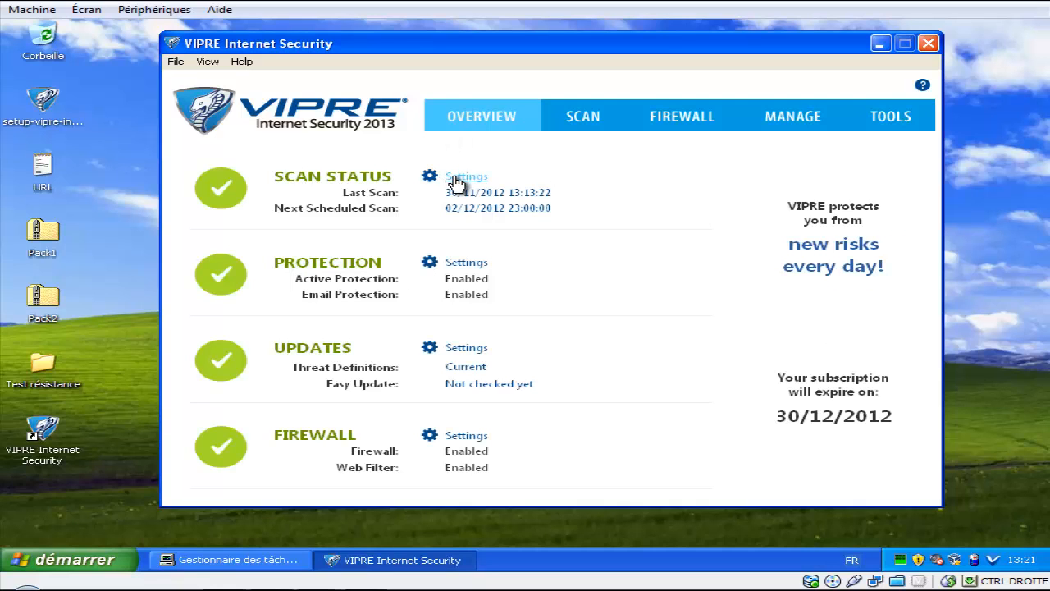
{"action": "left_click", "coordinate": [456, 177]}
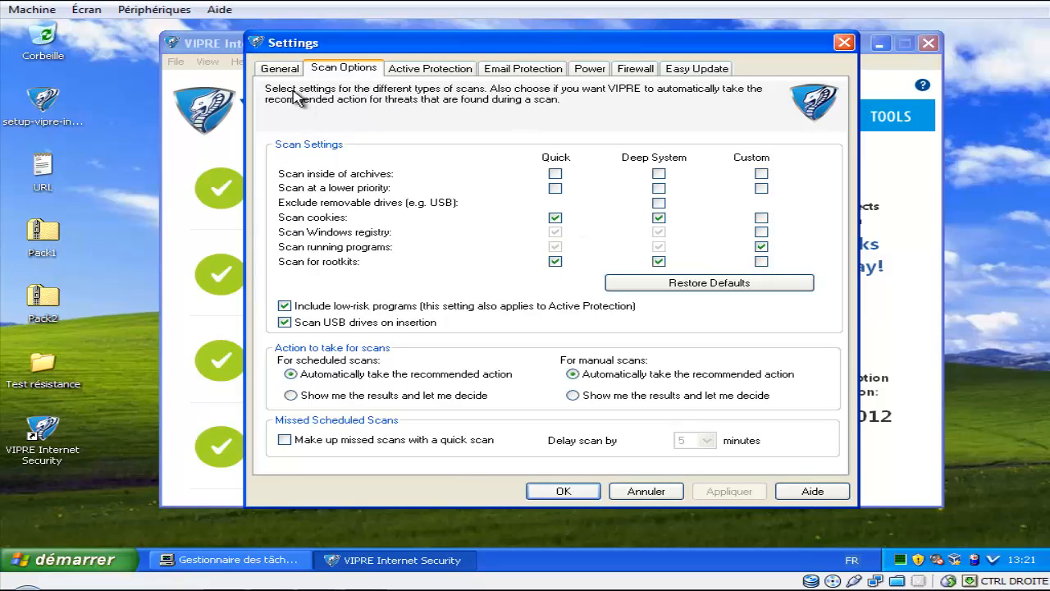
{"action": "left_click", "coordinate": [280, 69]}
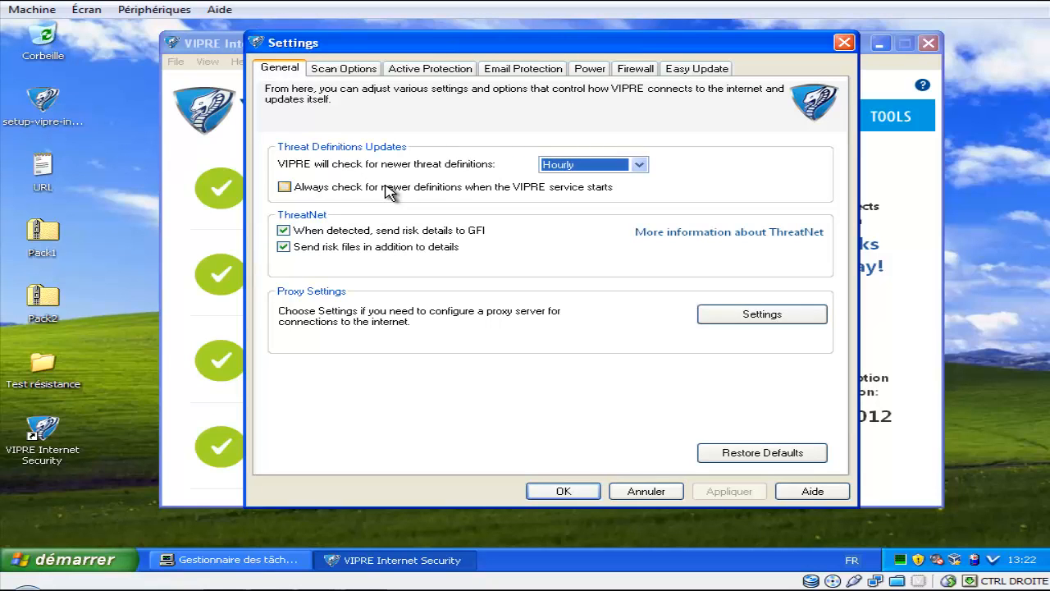
{"action": "left_click", "coordinate": [579, 165]}
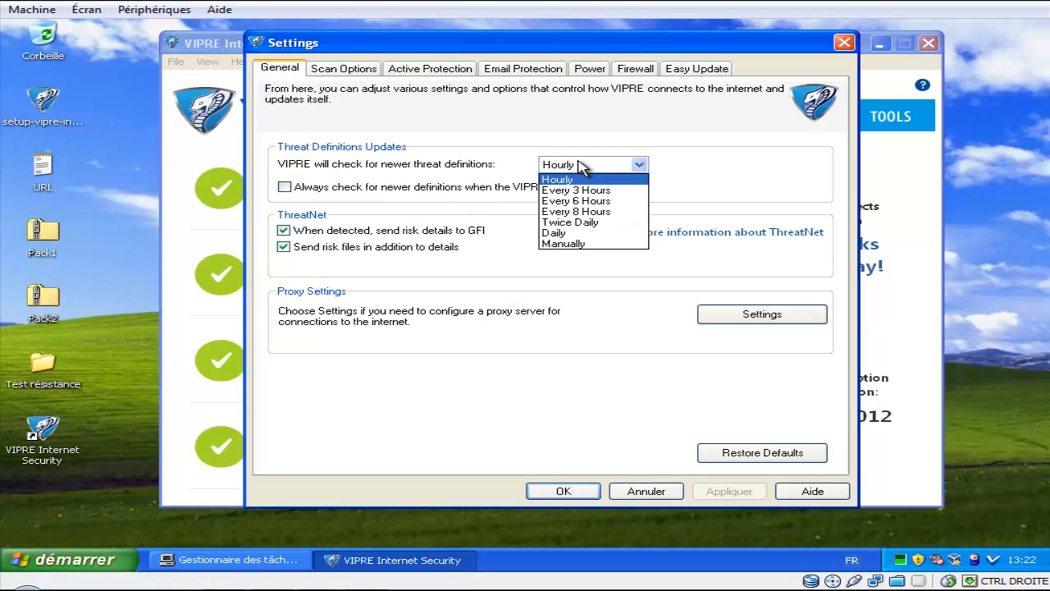
{"action": "left_click", "coordinate": [579, 165]}
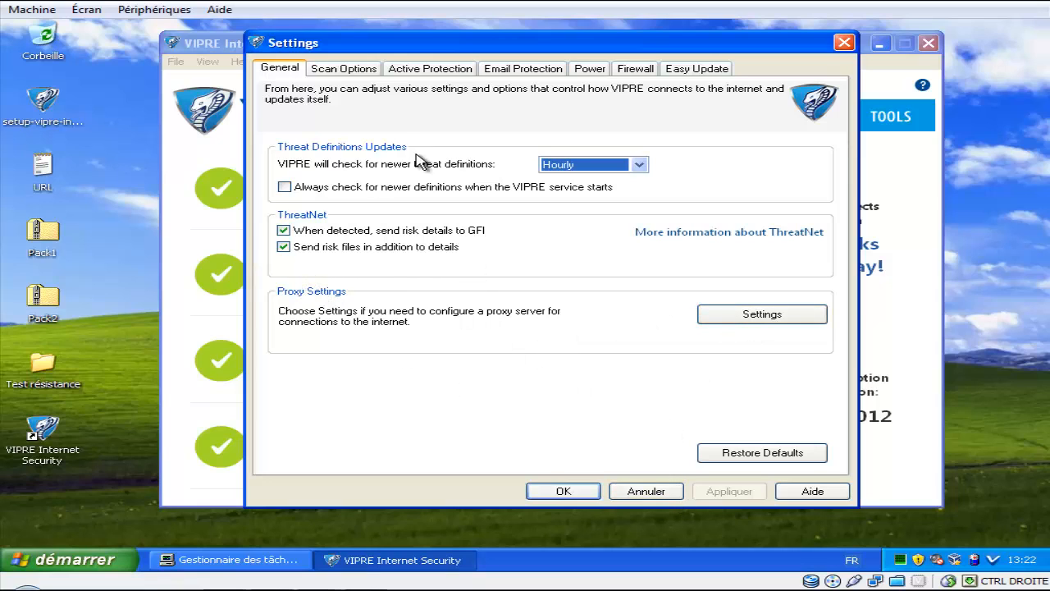
{"action": "left_click", "coordinate": [416, 72]}
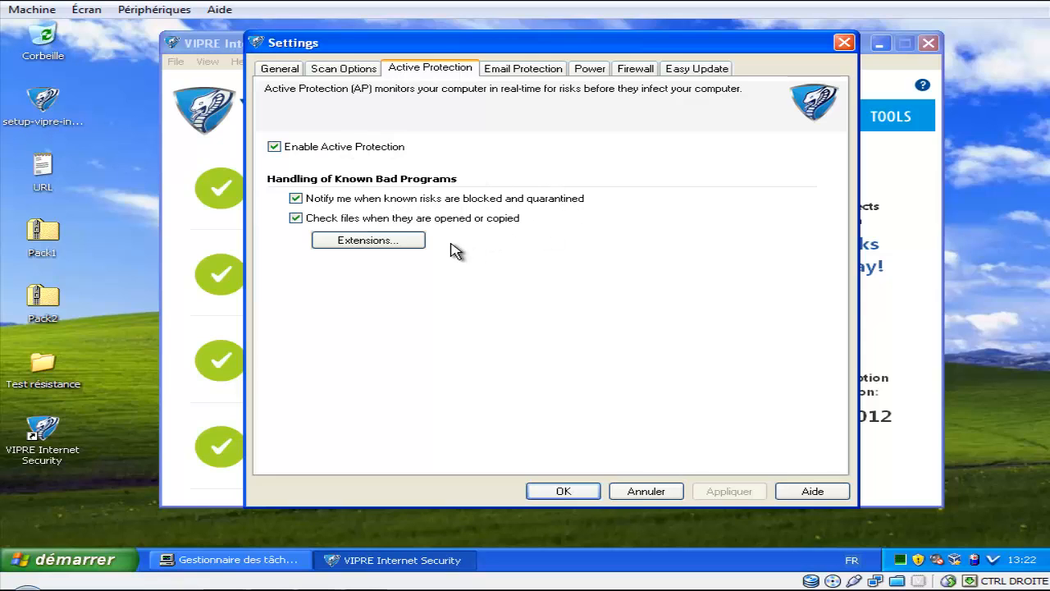
{"action": "left_click", "coordinate": [533, 70]}
{"action": "left_click", "coordinate": [592, 73]}
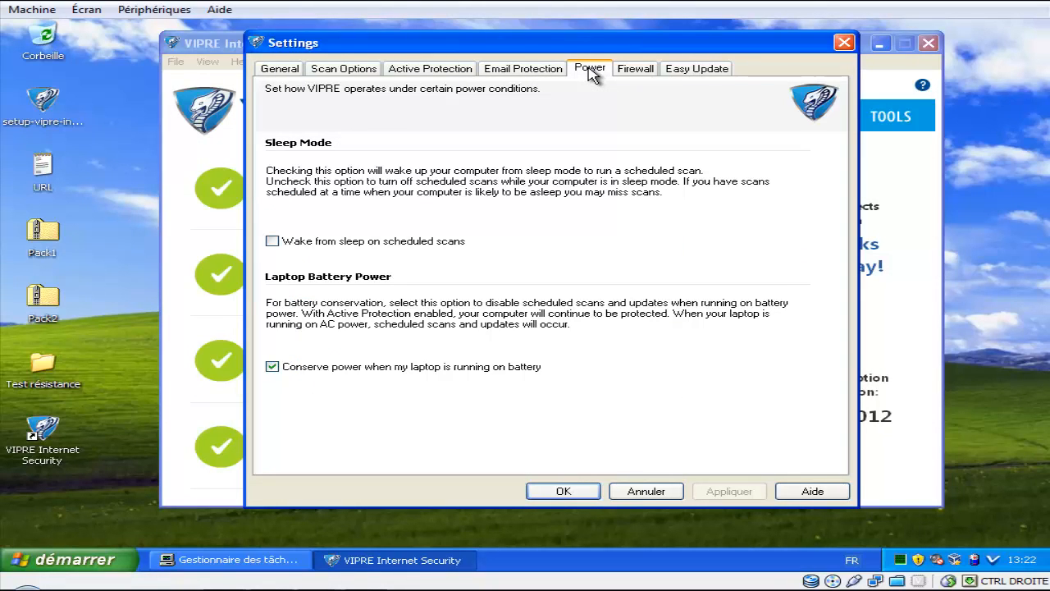
Step: Enable the Host Intrusion Prevention System with the action Block with Notify, and view the Bad Web Site Exceptions list
{"action": "mouse_move", "coordinate": [981, 566]}
{"action": "left_click", "coordinate": [627, 72]}
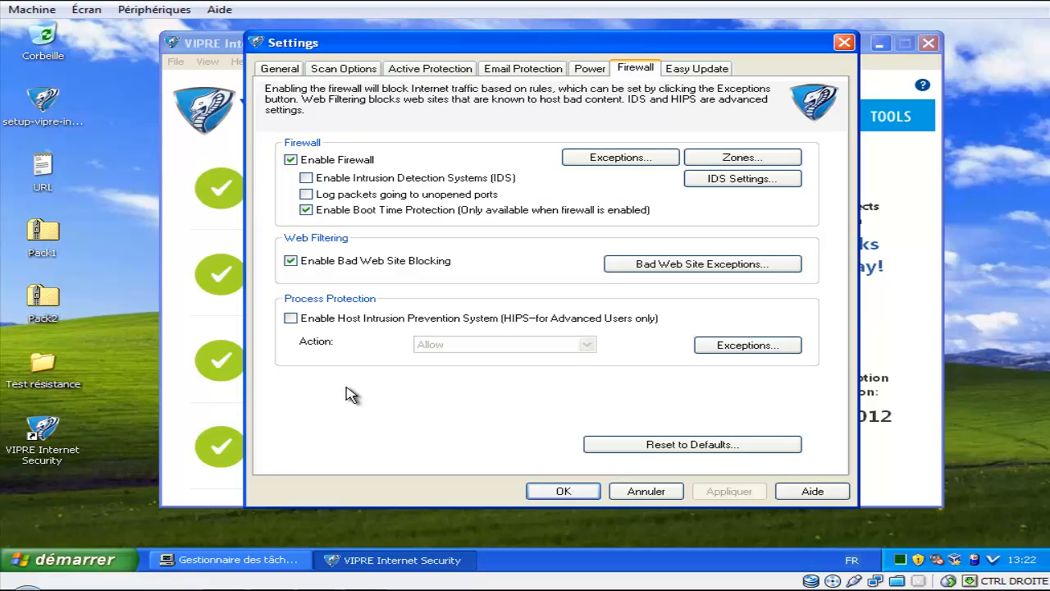
{"action": "left_click", "coordinate": [386, 321]}
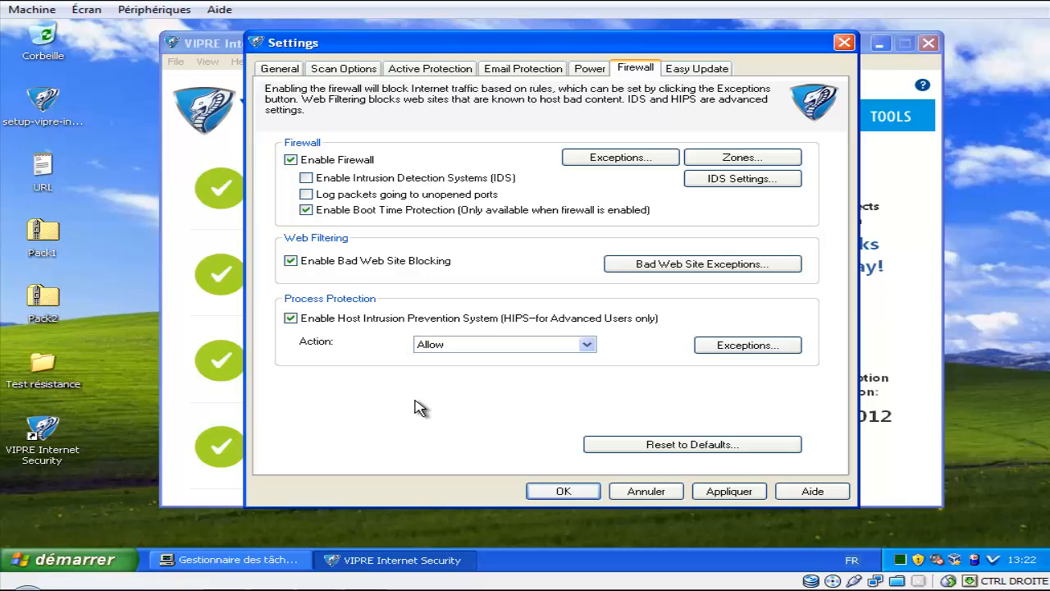
{"action": "left_click", "coordinate": [469, 349]}
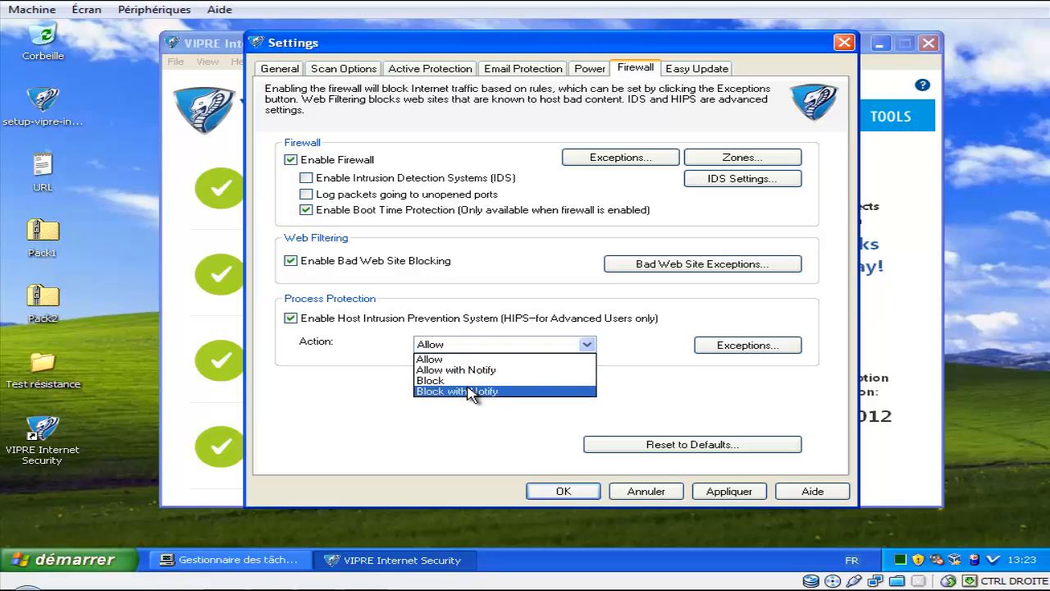
{"action": "left_click", "coordinate": [472, 393]}
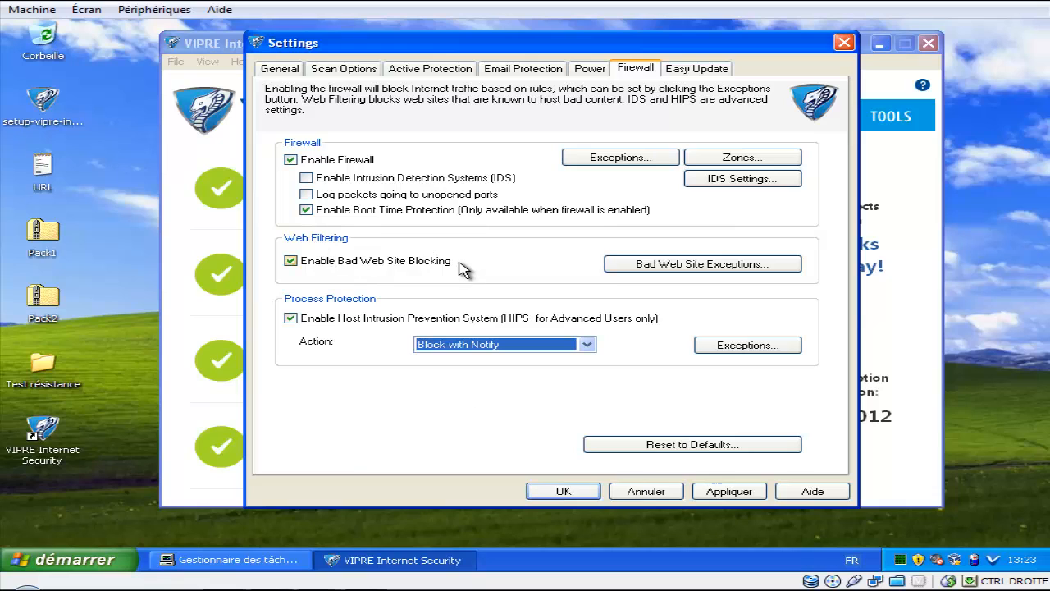
{"action": "left_click", "coordinate": [663, 264]}
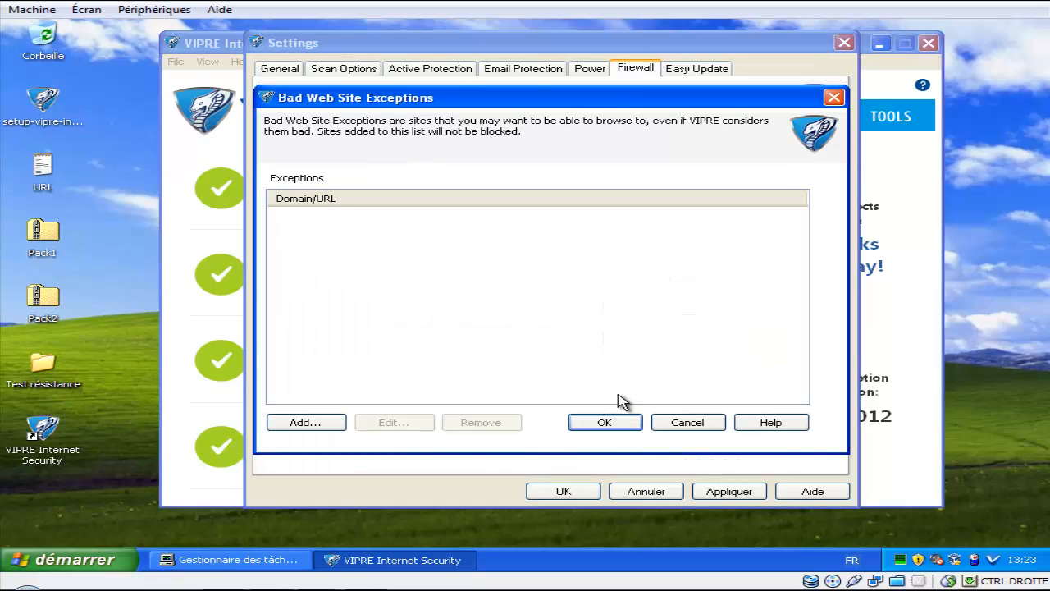
{"action": "left_click", "coordinate": [685, 422]}
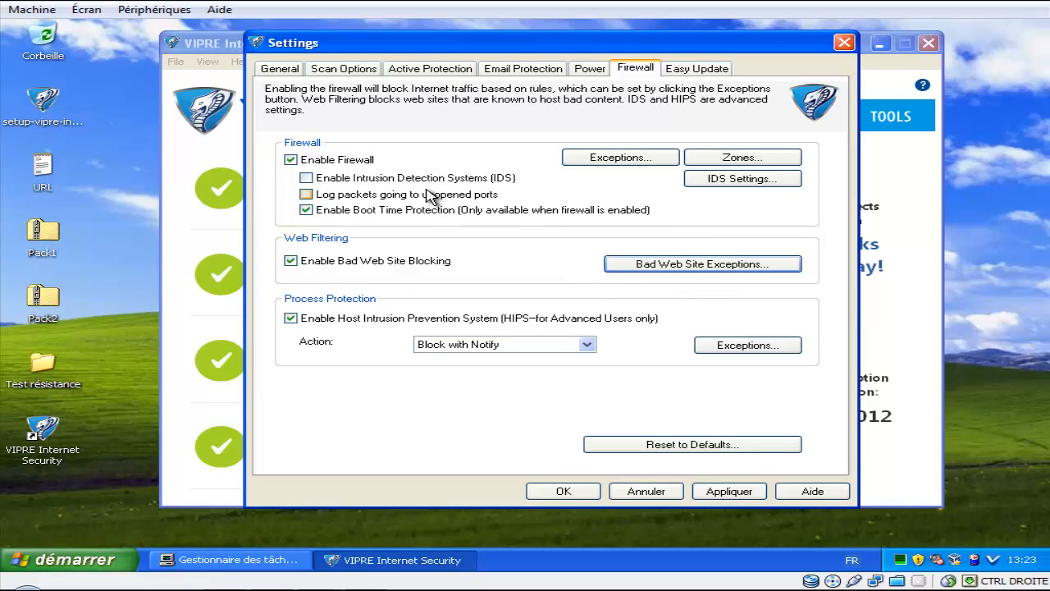
Step: Review the Easy Update check intervals, apply and save the settings, and close the VIPRE window
{"action": "left_click", "coordinate": [693, 70]}
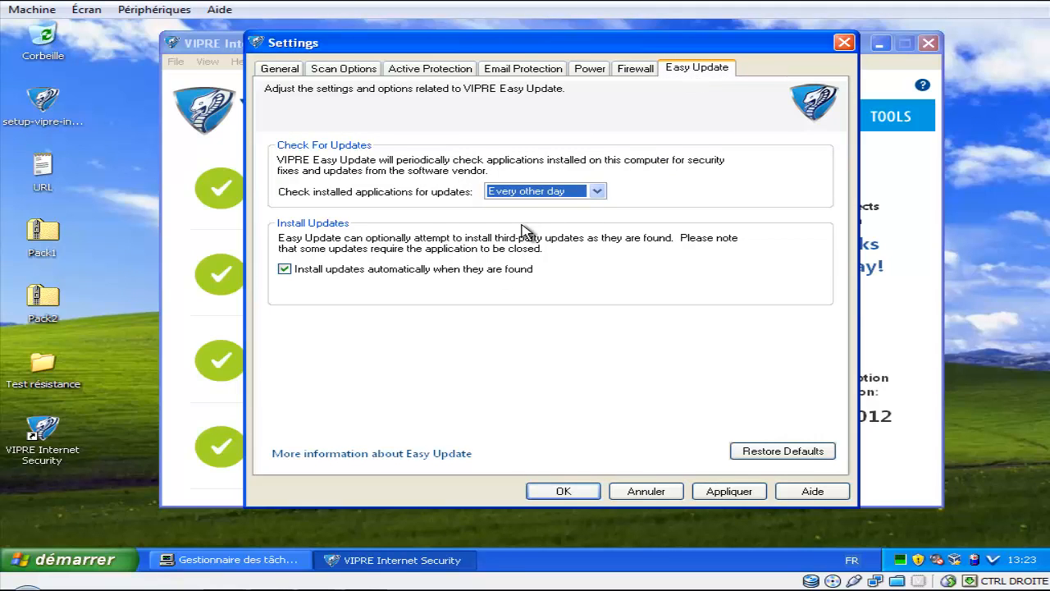
{"action": "left_click", "coordinate": [539, 192]}
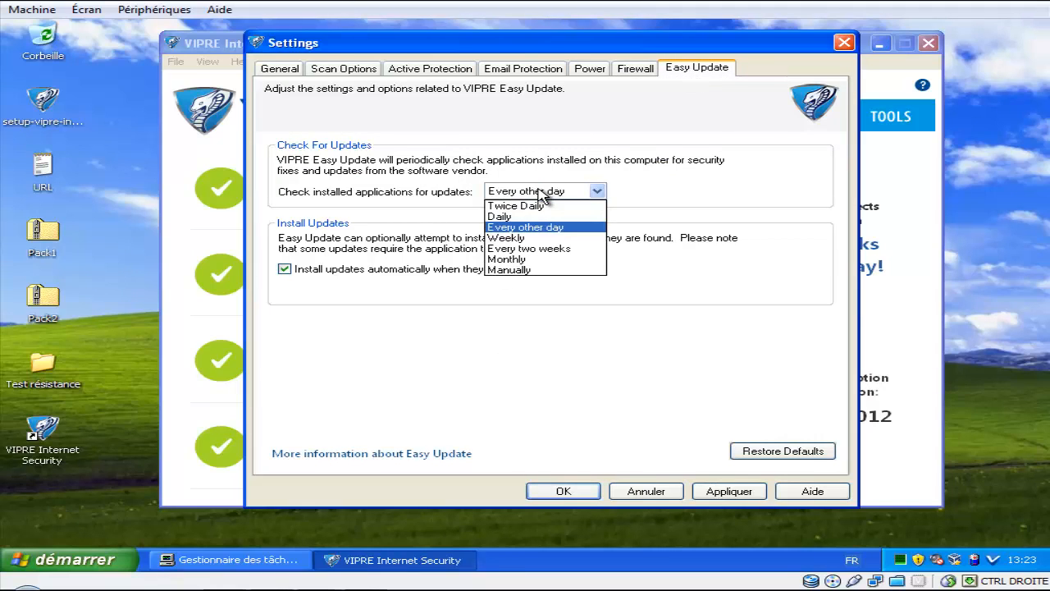
{"action": "left_click", "coordinate": [539, 192]}
{"action": "left_click", "coordinate": [729, 491]}
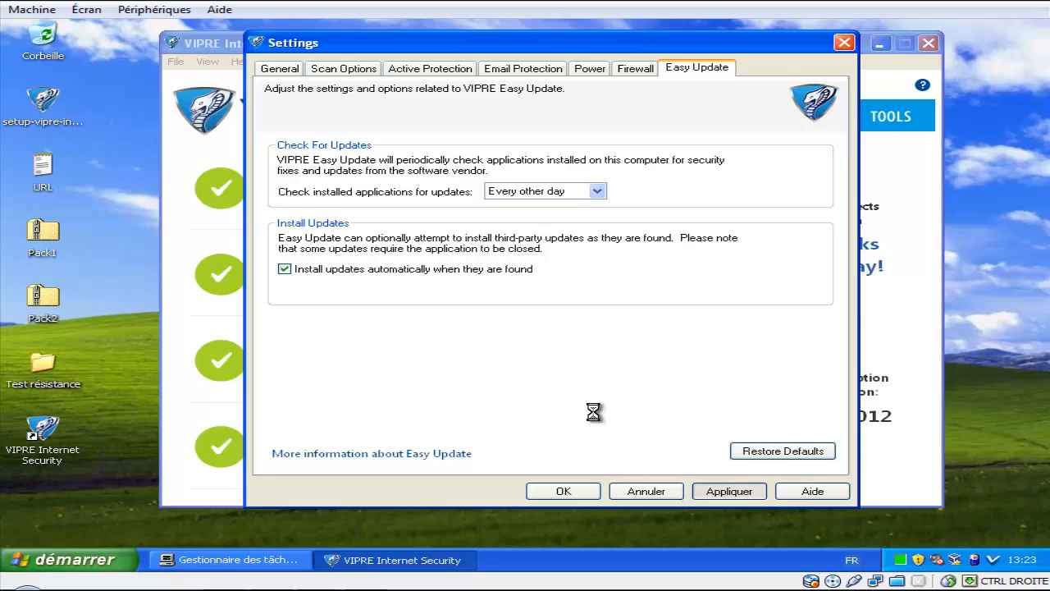
{"action": "left_click", "coordinate": [565, 491]}
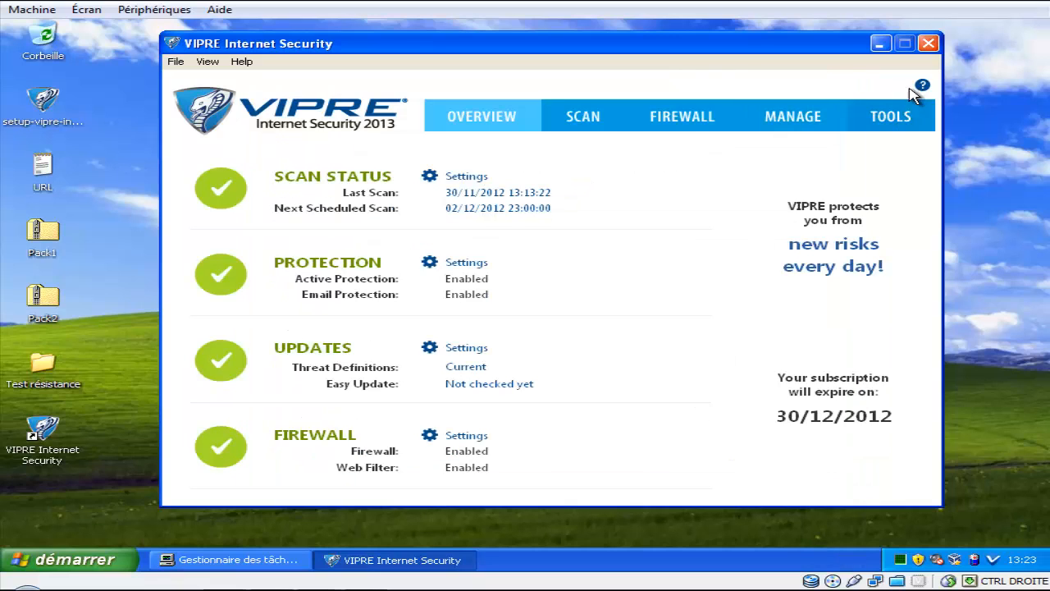
{"action": "left_click", "coordinate": [930, 43]}
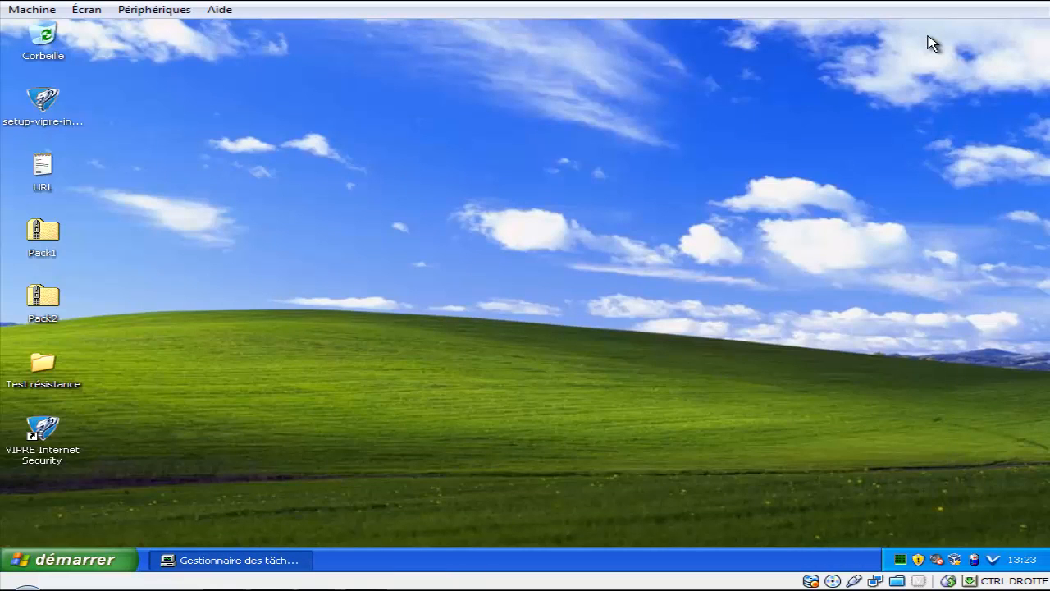
Step: Open the URL text file from the desktop, read the test lists and scoring through to the end, and minimize it
{"action": "double_click", "coordinate": [43, 166]}
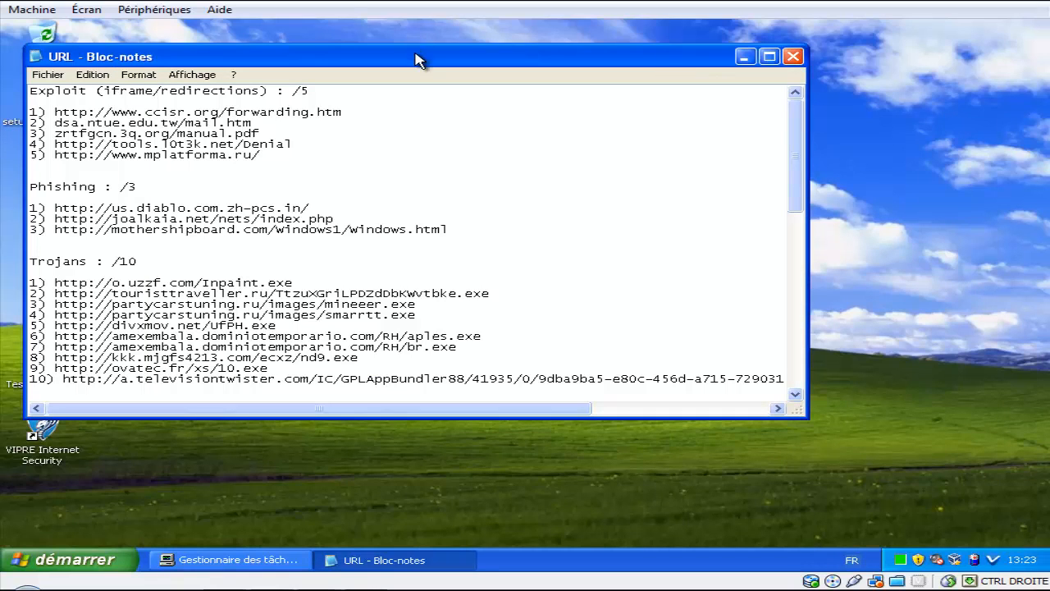
{"action": "left_click_drag", "start_coordinate": [416, 60], "coordinate": [591, 49]}
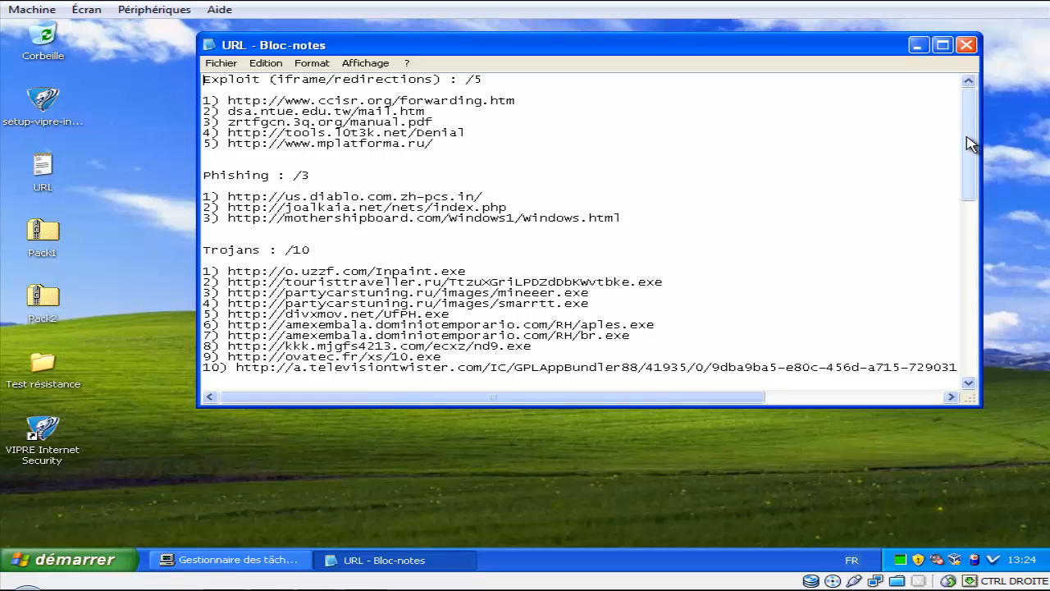
{"action": "left_click_drag", "start_coordinate": [969, 140], "coordinate": [954, 375]}
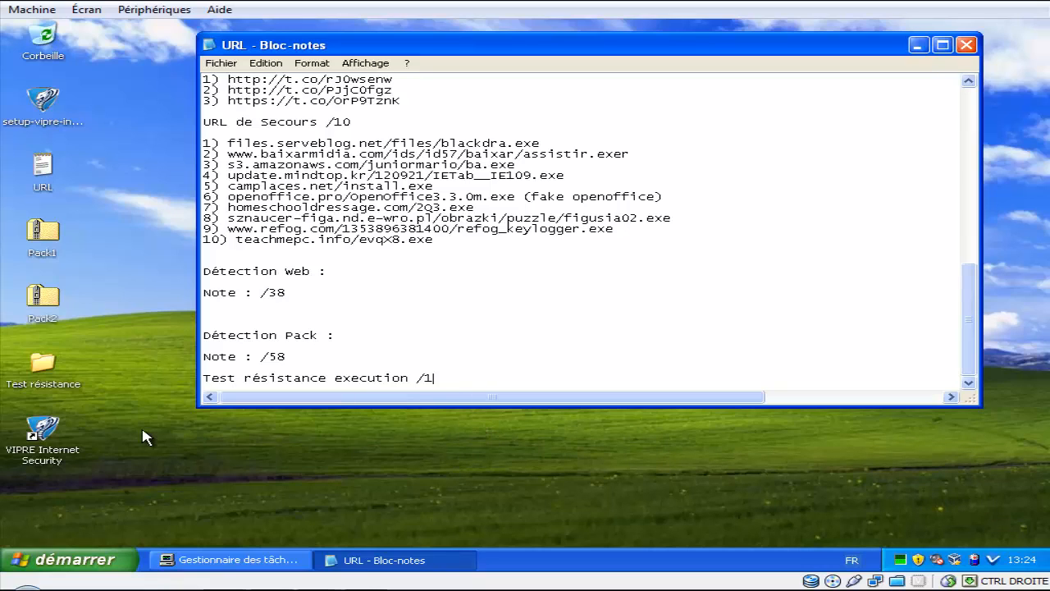
{"action": "left_click", "coordinate": [40, 366]}
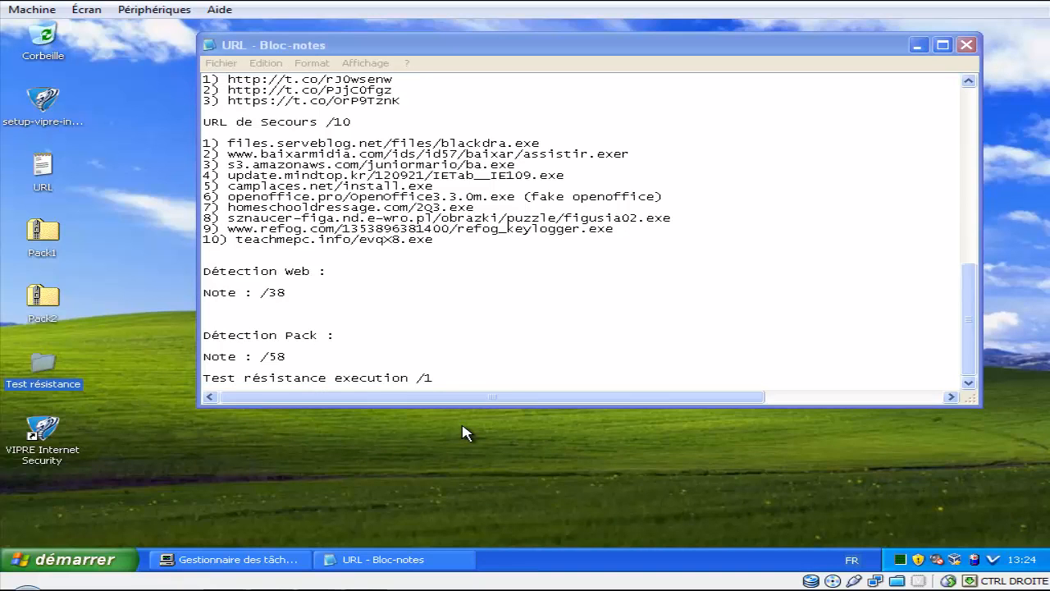
{"action": "left_click", "coordinate": [917, 45]}
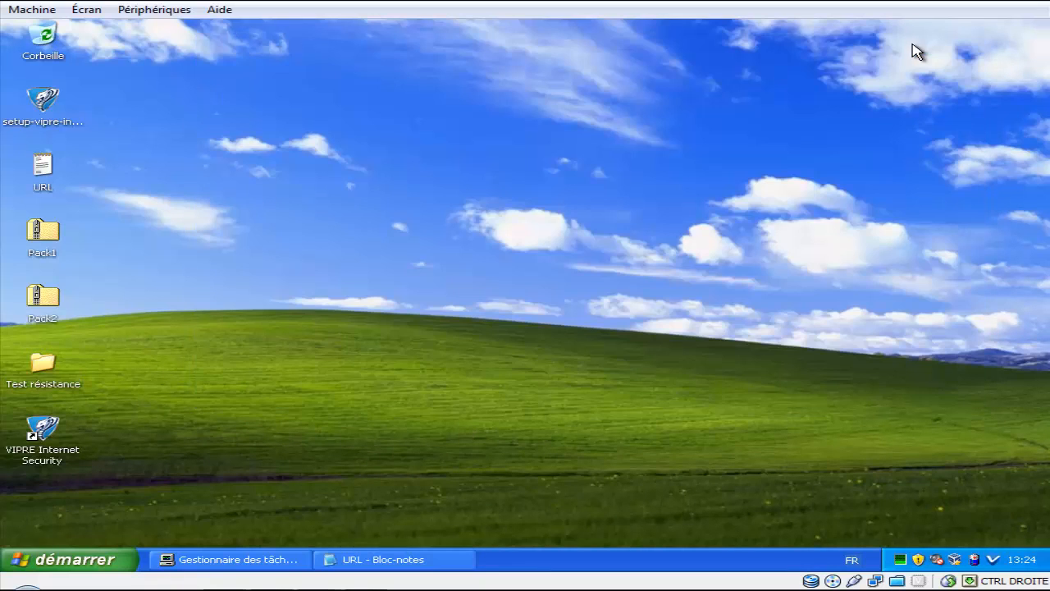
Step: Launch Internet Explorer and close its first-run configuration dialog
{"action": "left_click", "coordinate": [97, 558]}
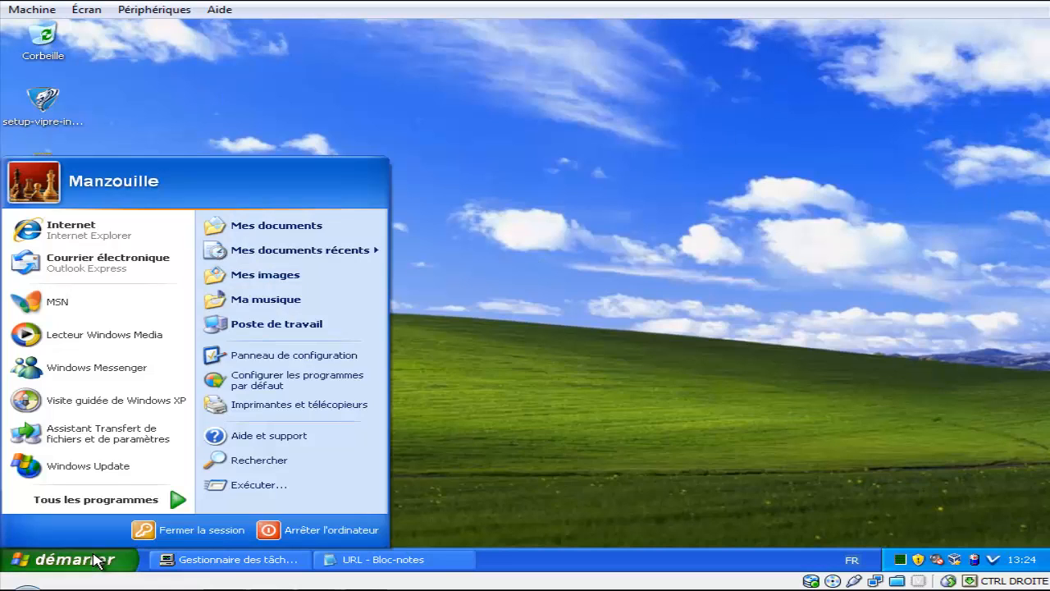
{"action": "left_click", "coordinate": [57, 232]}
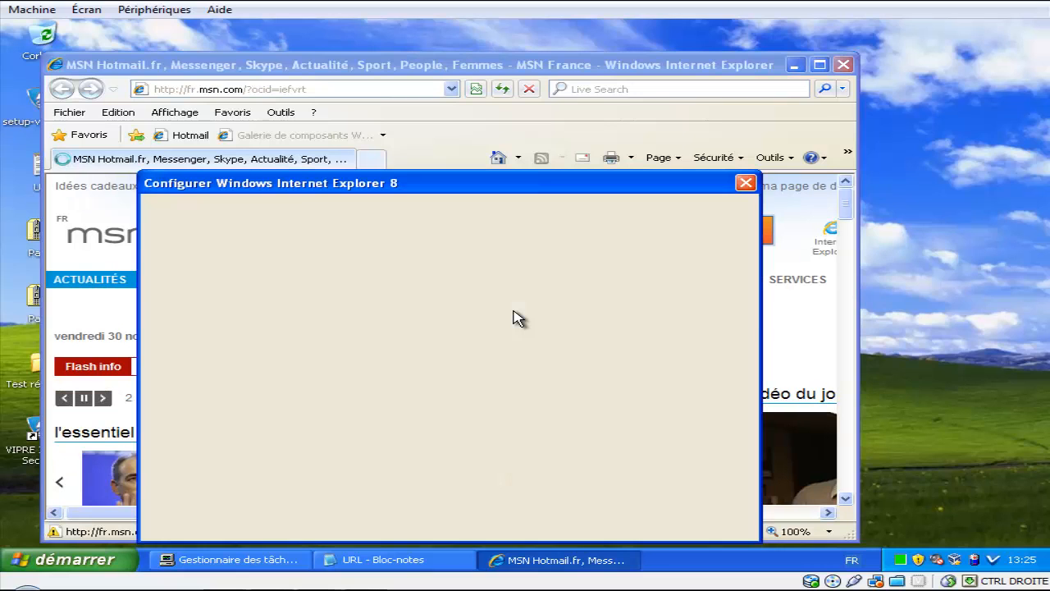
{"action": "left_click", "coordinate": [746, 182]}
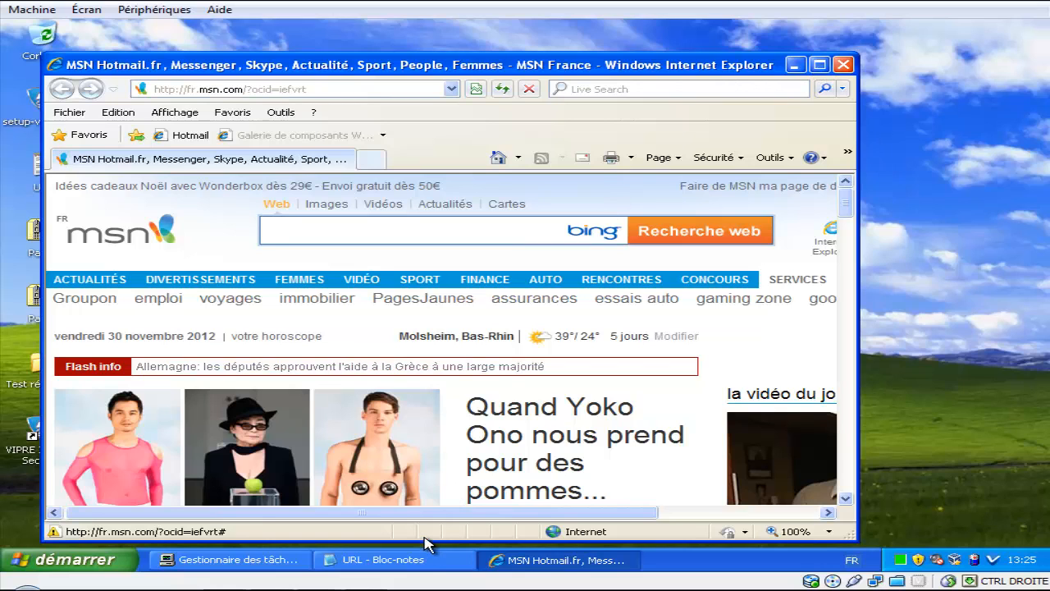
{"action": "left_click", "coordinate": [418, 565]}
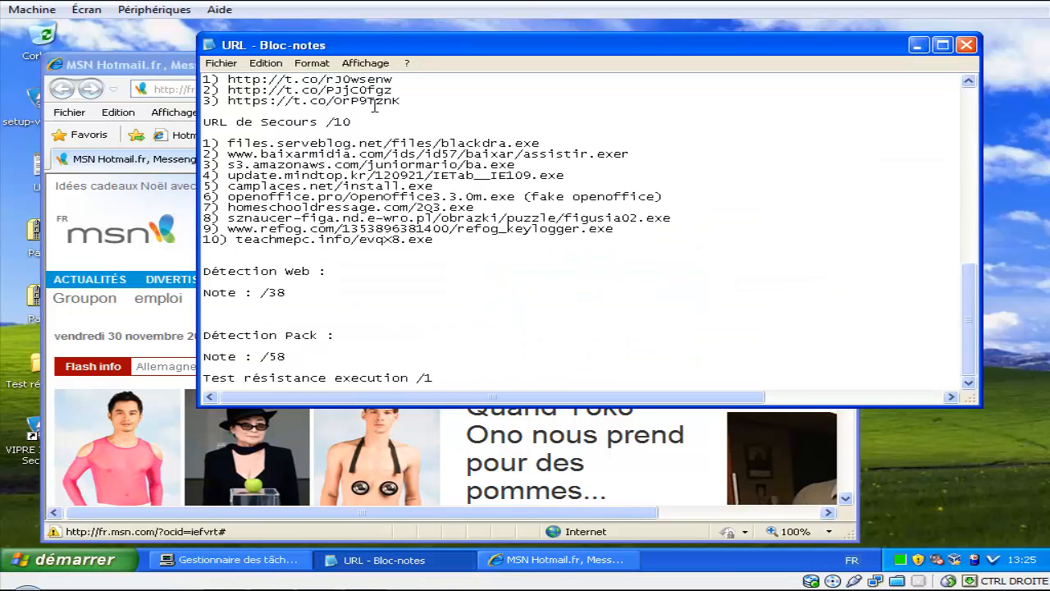
{"action": "left_click", "coordinate": [971, 197]}
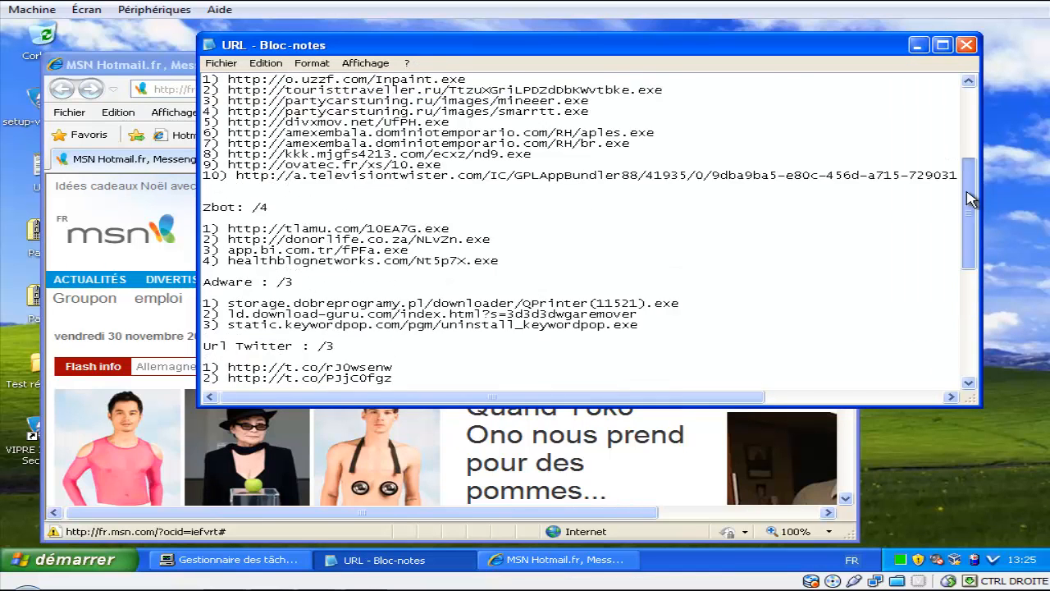
{"action": "left_click_drag", "start_coordinate": [971, 197], "coordinate": [971, 123]}
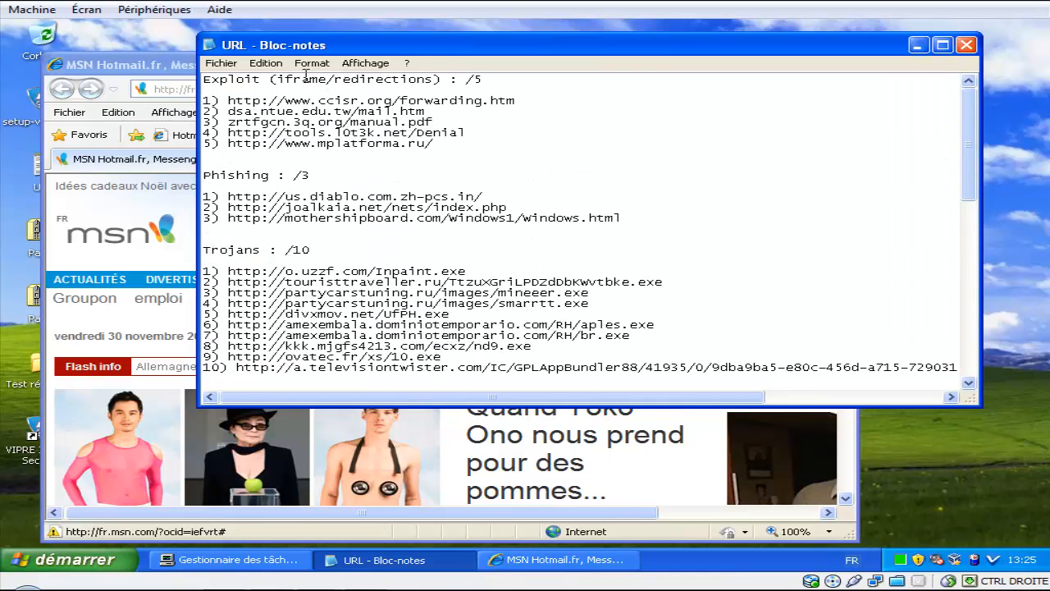
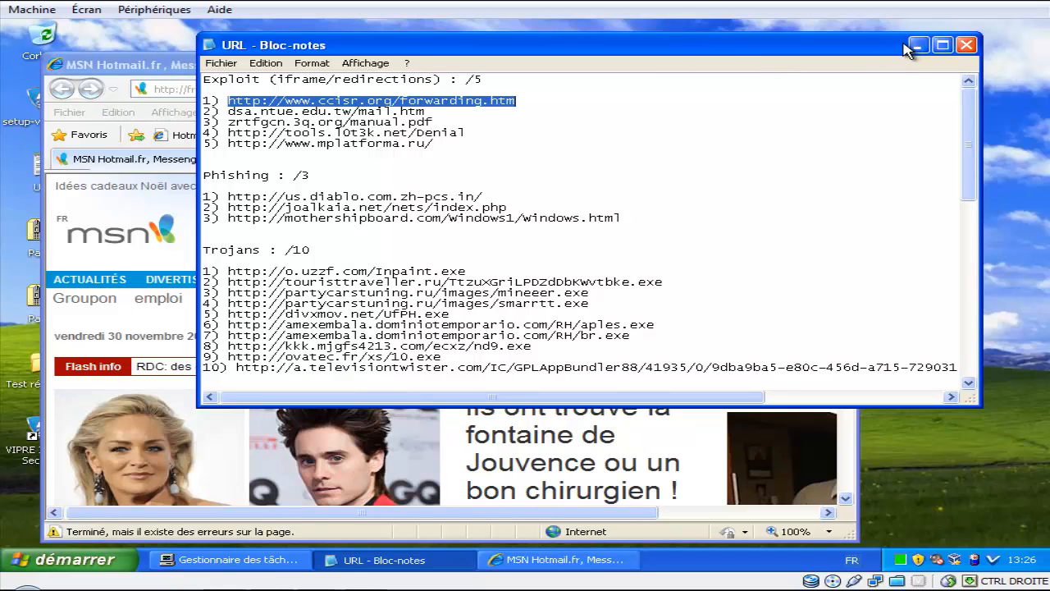
{"action": "left_click", "coordinate": [918, 47]}
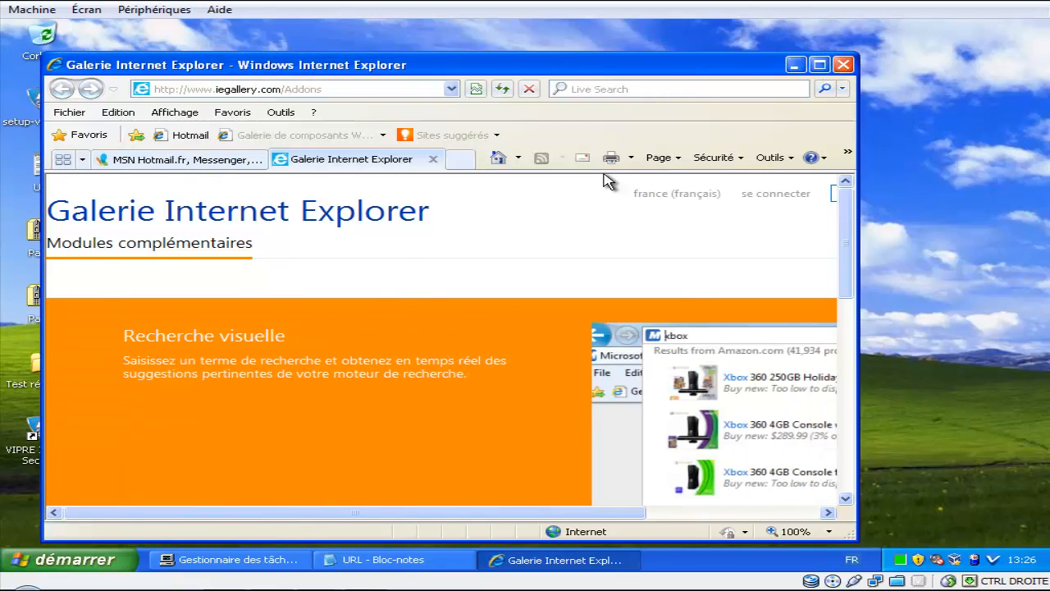
Step: Maximize the browser, close the MSN tab and check the browser's security options, including the SmartScreen filter entry
{"action": "left_click", "coordinate": [821, 65]}
{"action": "left_click", "coordinate": [205, 129]}
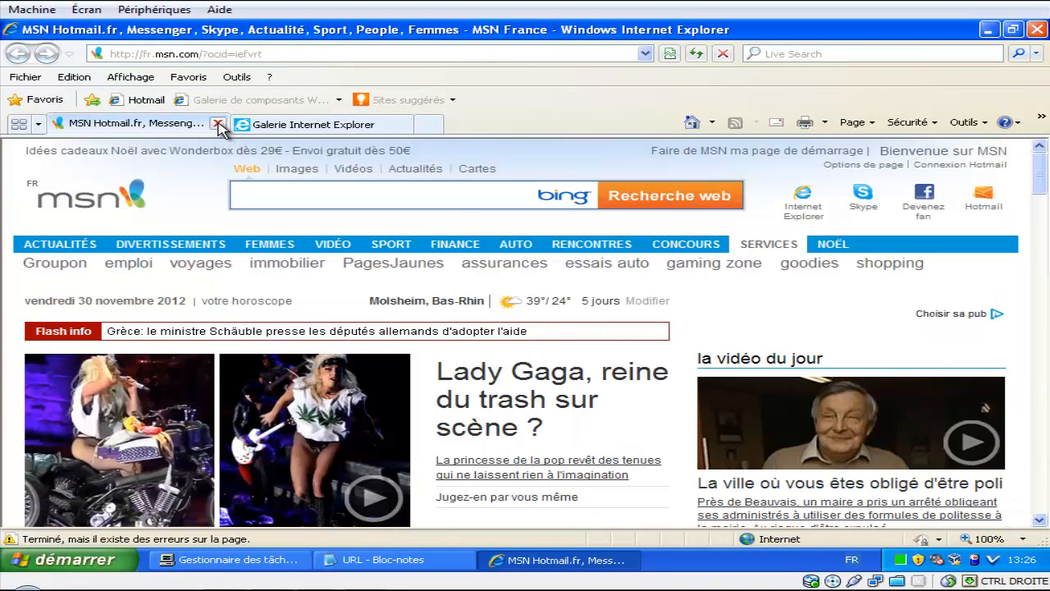
{"action": "left_click", "coordinate": [247, 124]}
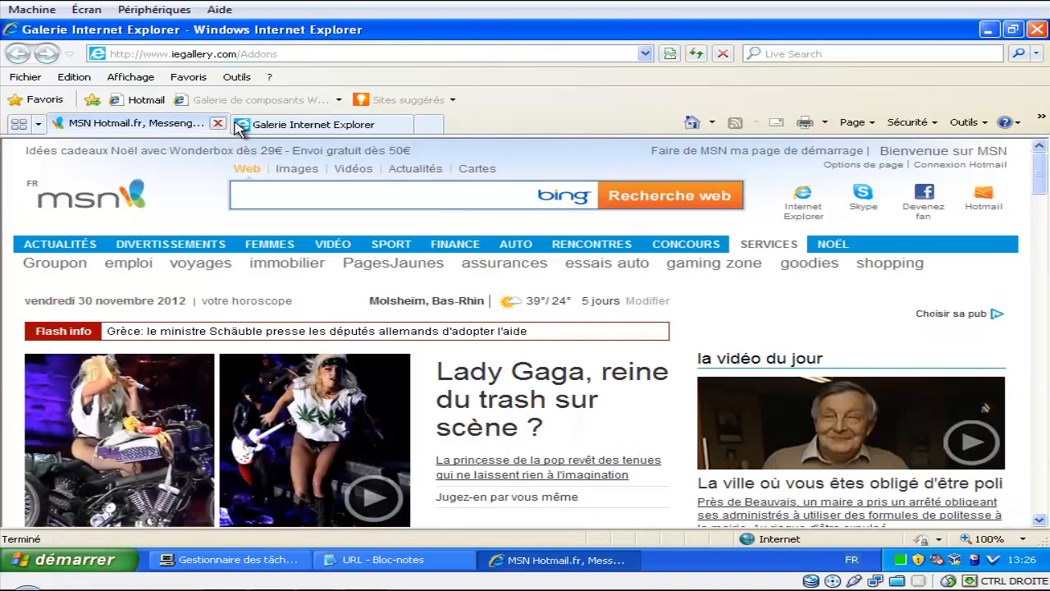
{"action": "left_click", "coordinate": [927, 125]}
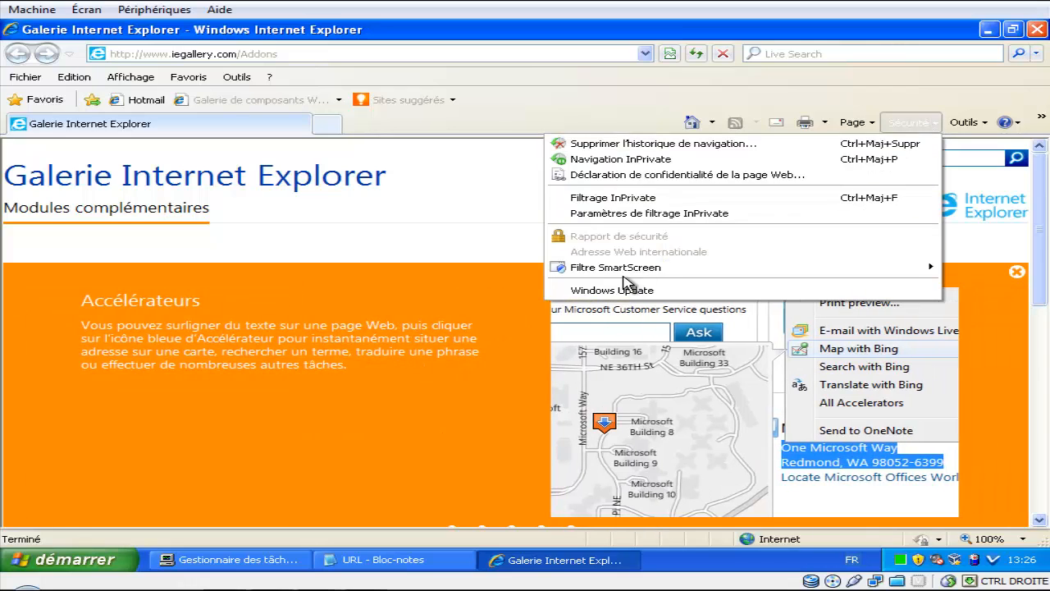
{"action": "mouse_move", "coordinate": [595, 272]}
{"action": "left_click", "coordinate": [481, 196]}
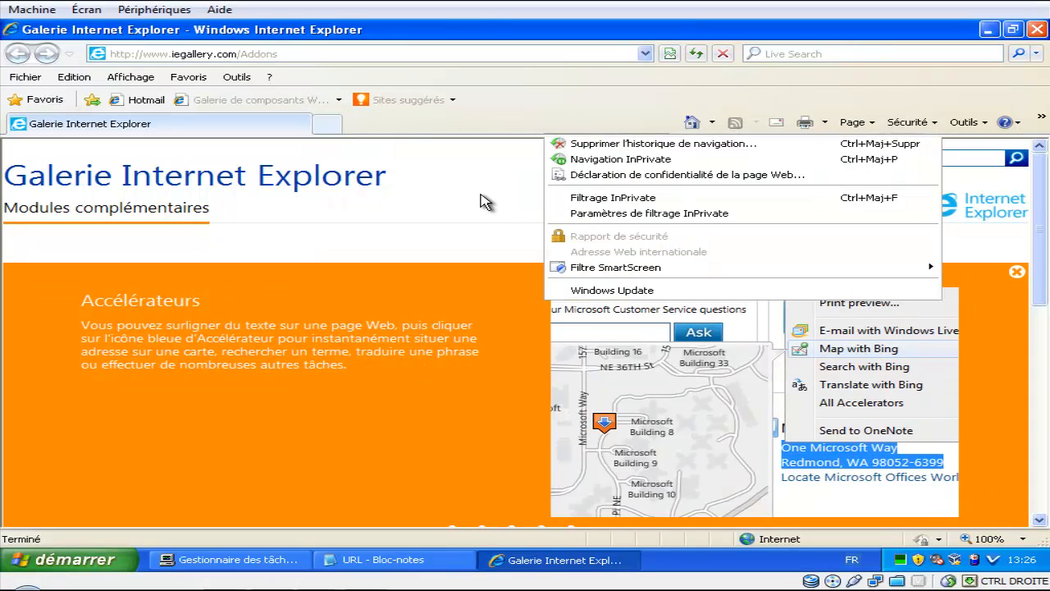
{"action": "left_click", "coordinate": [441, 52]}
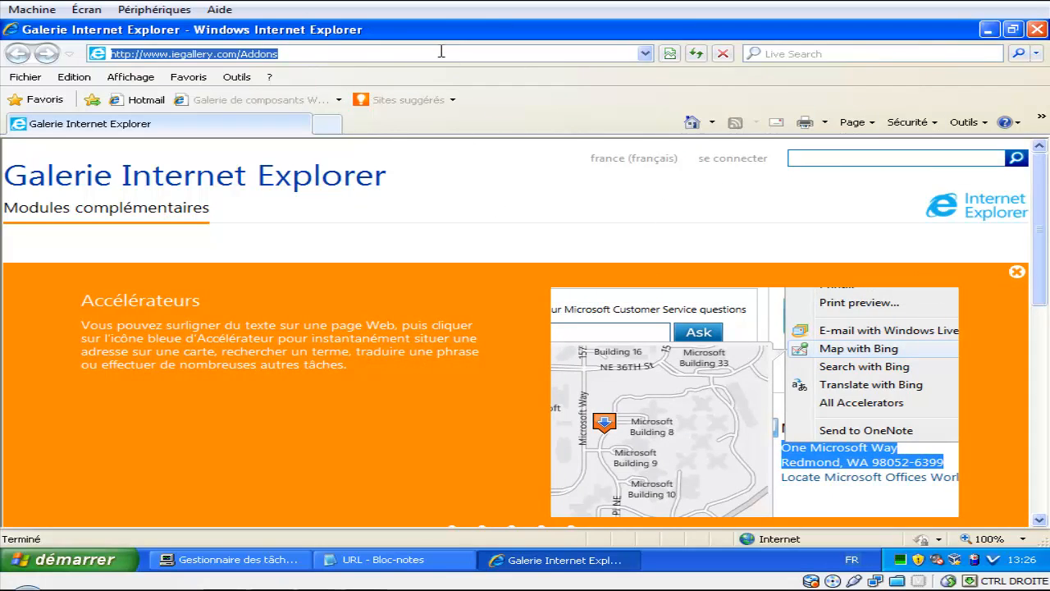
{"action": "type", "text": "http://www.ccisr.org/forwarding.htm"}
{"action": "key", "text": "Return"}
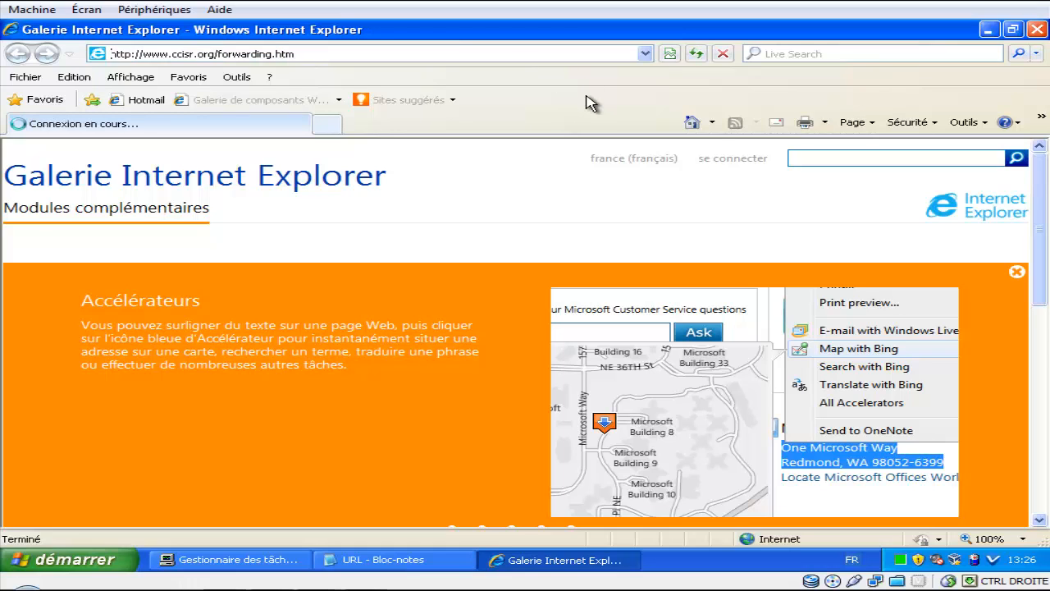
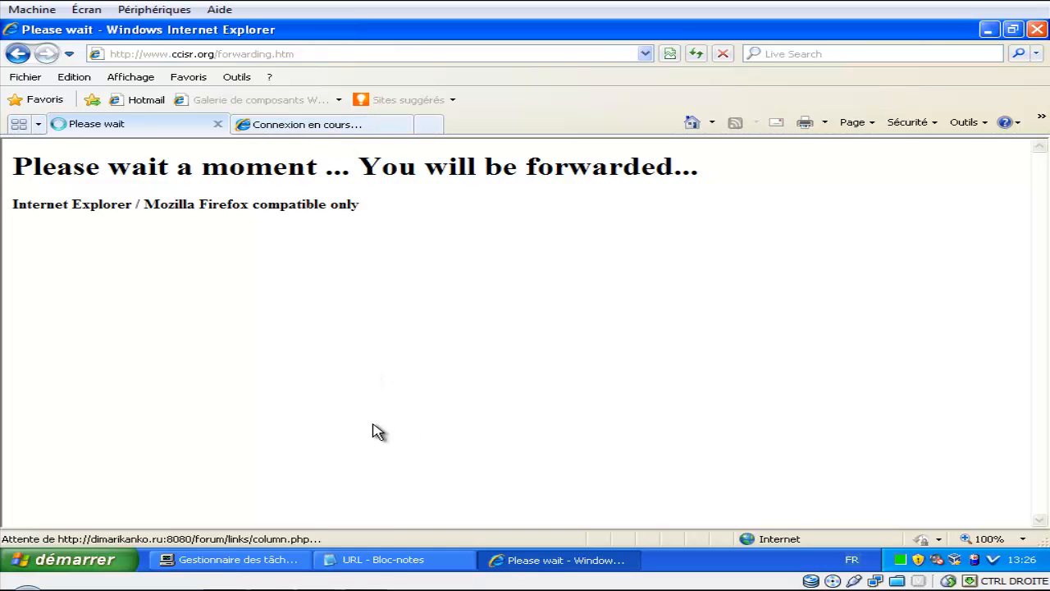
Step: Copy the second Exploit address, dsa.ntue.edu.tw/mail.htm, from the URL notes and close the first test's browser tab
{"action": "left_click", "coordinate": [377, 561]}
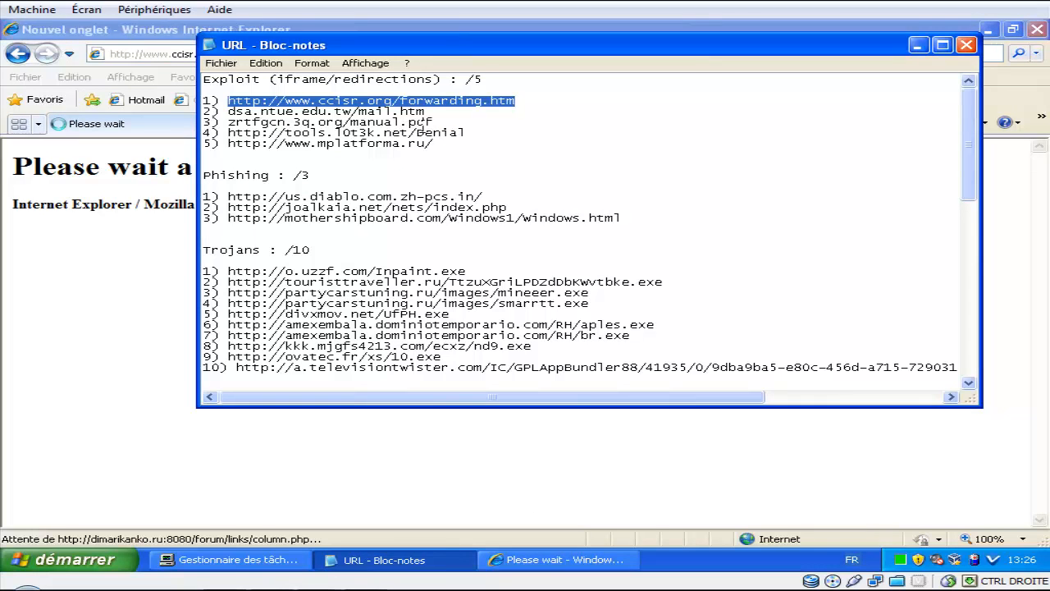
{"action": "left_click", "coordinate": [410, 563]}
{"action": "left_click_drag", "start_coordinate": [423, 111], "coordinate": [227, 114]}
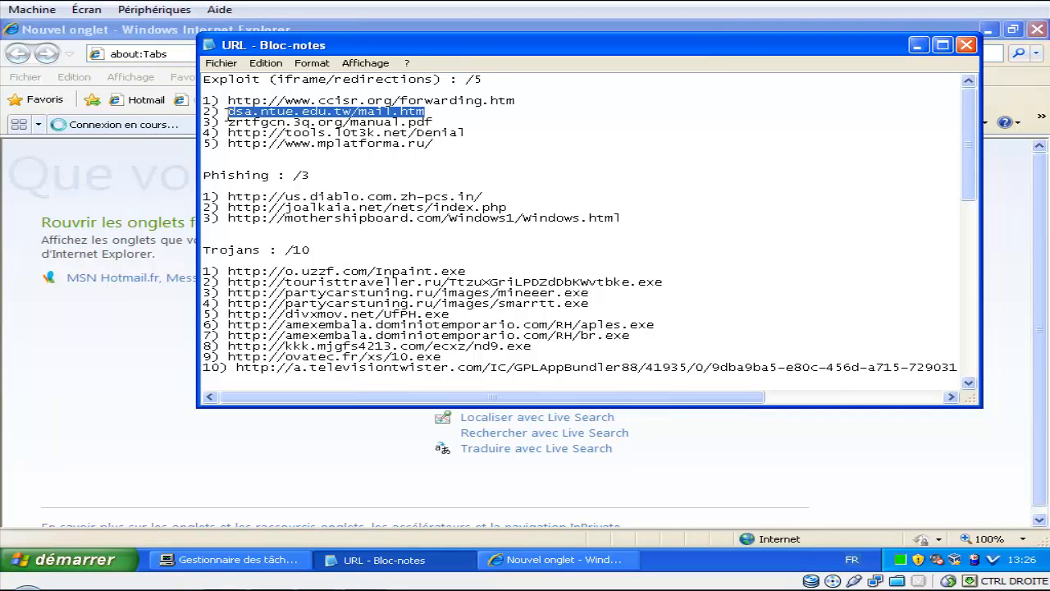
{"action": "left_click", "coordinate": [131, 156]}
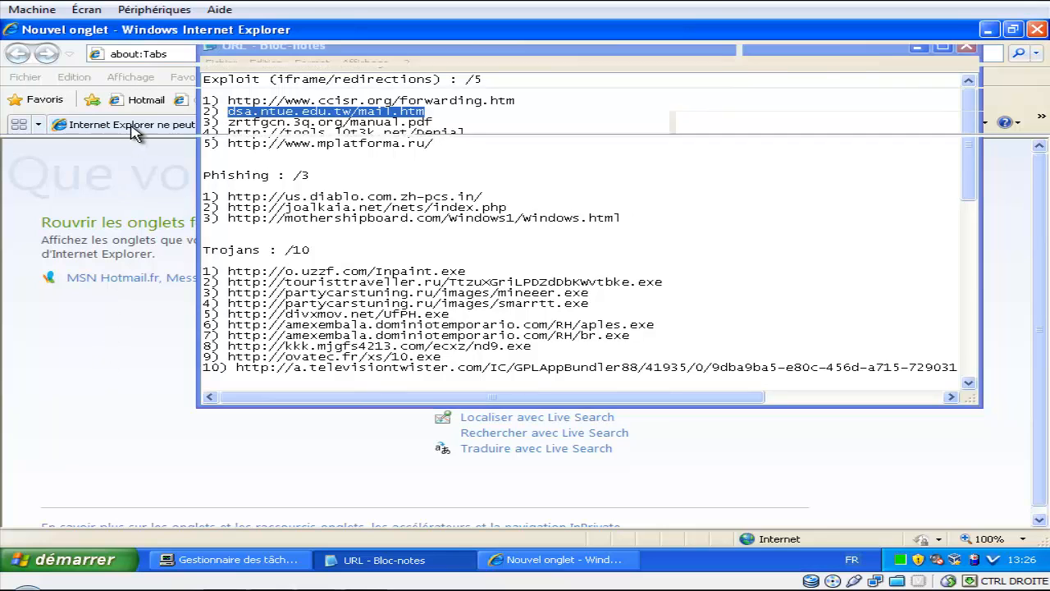
{"action": "left_click", "coordinate": [138, 128]}
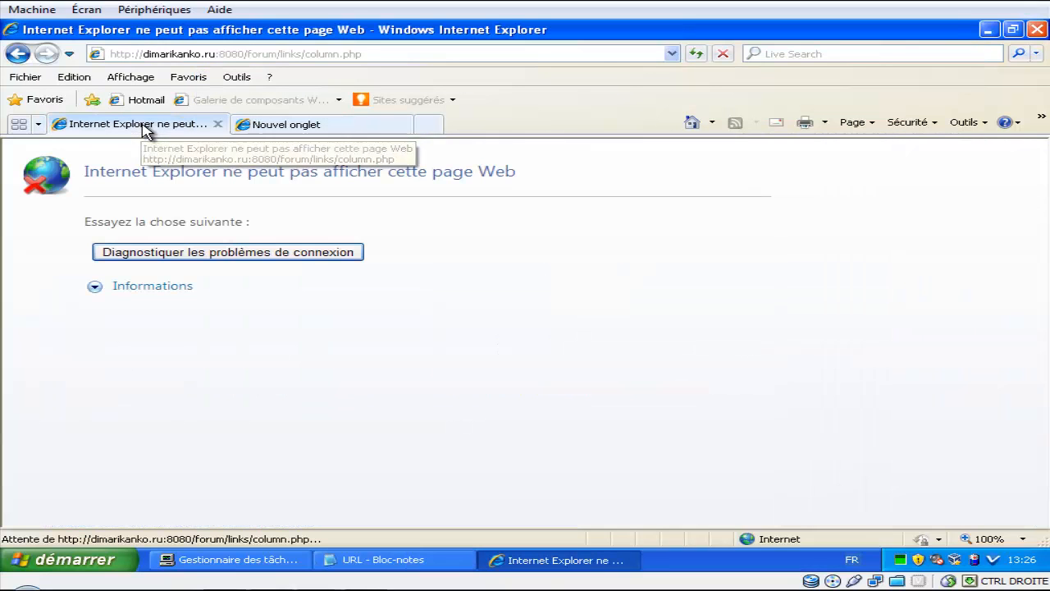
{"action": "left_click", "coordinate": [218, 125]}
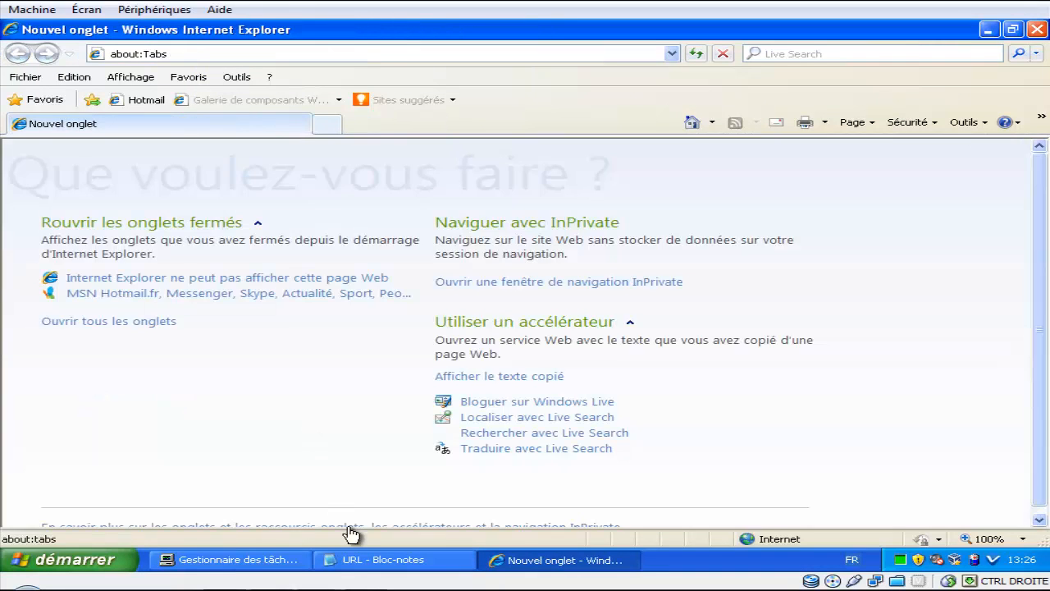
Step: Mark the first Exploit entry in the URL notes with an "o" before its address
{"action": "left_click", "coordinate": [352, 559]}
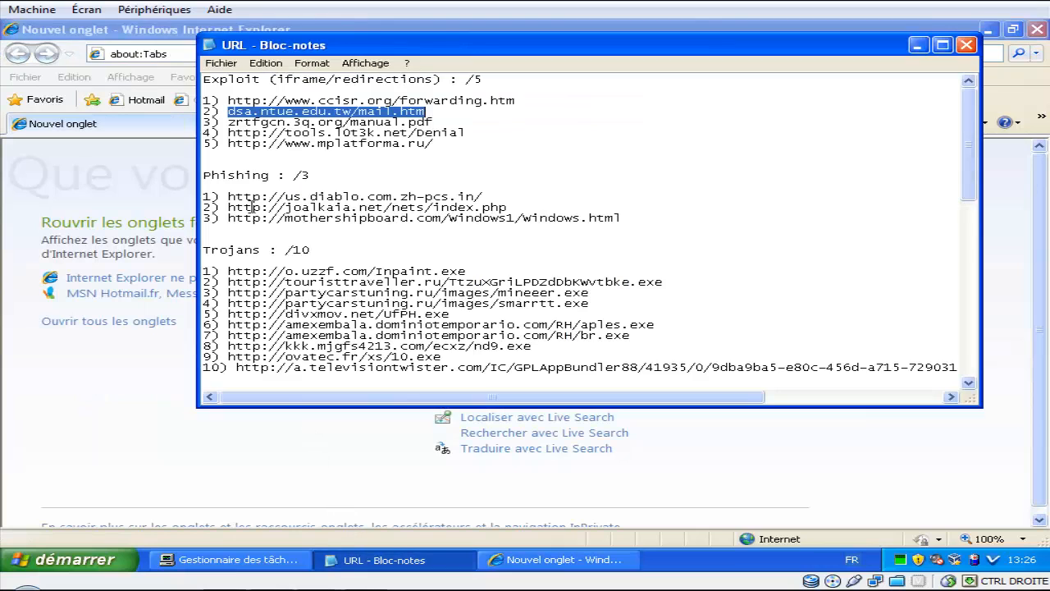
{"action": "left_click", "coordinate": [227, 98]}
{"action": "type", "text": "o"}
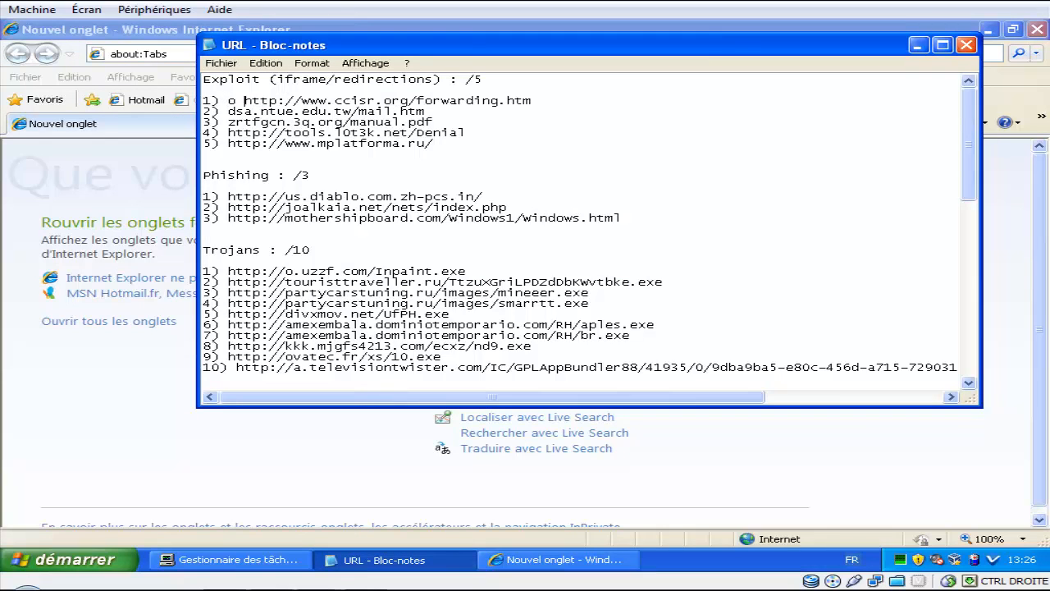
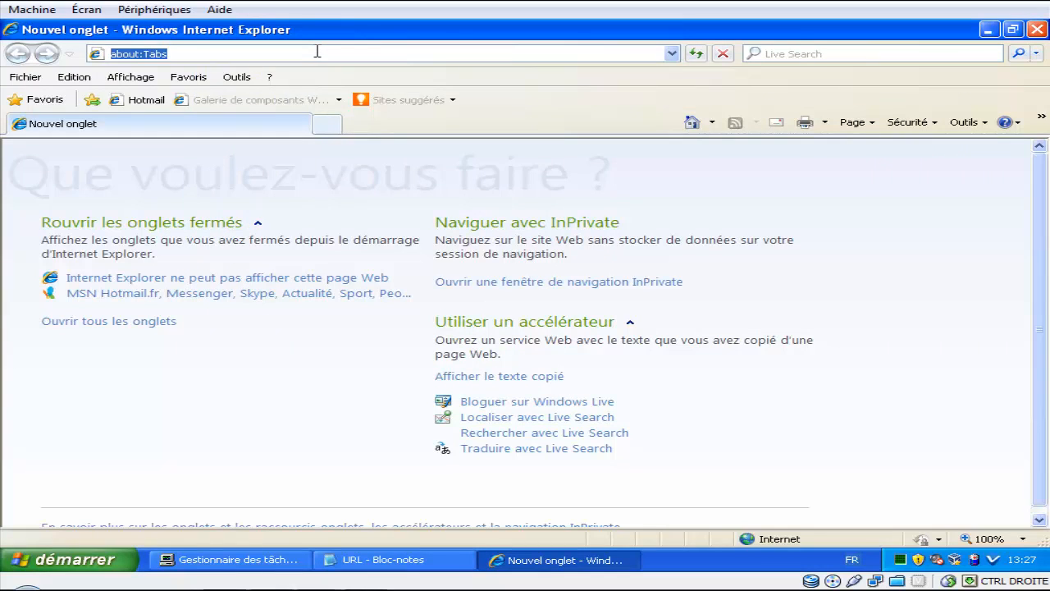
{"action": "type", "text": "http://dsa.ntue.edu.tw/mail.htm"}
{"action": "key", "text": "Return"}
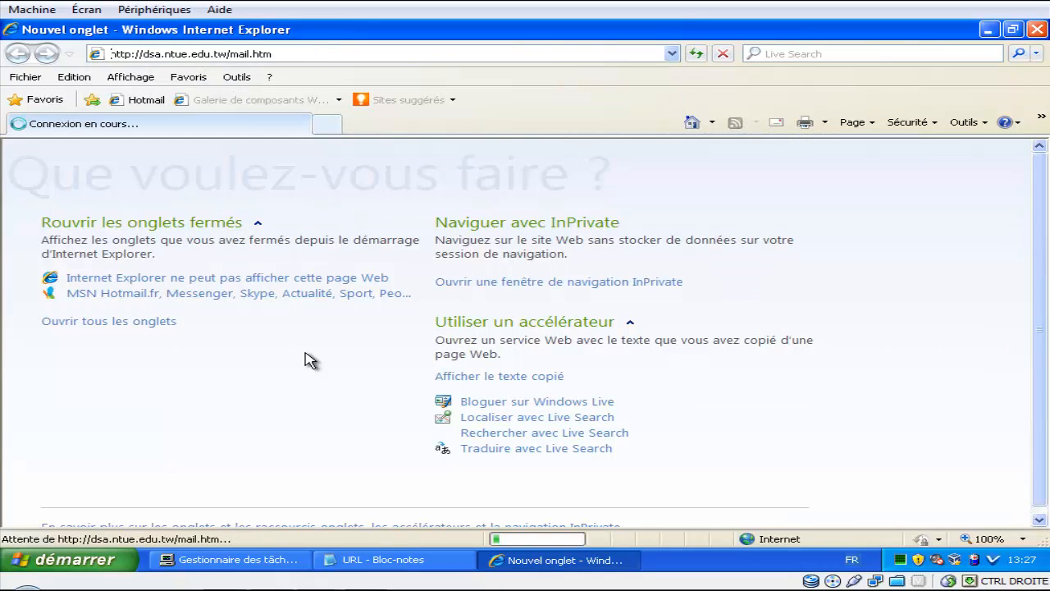
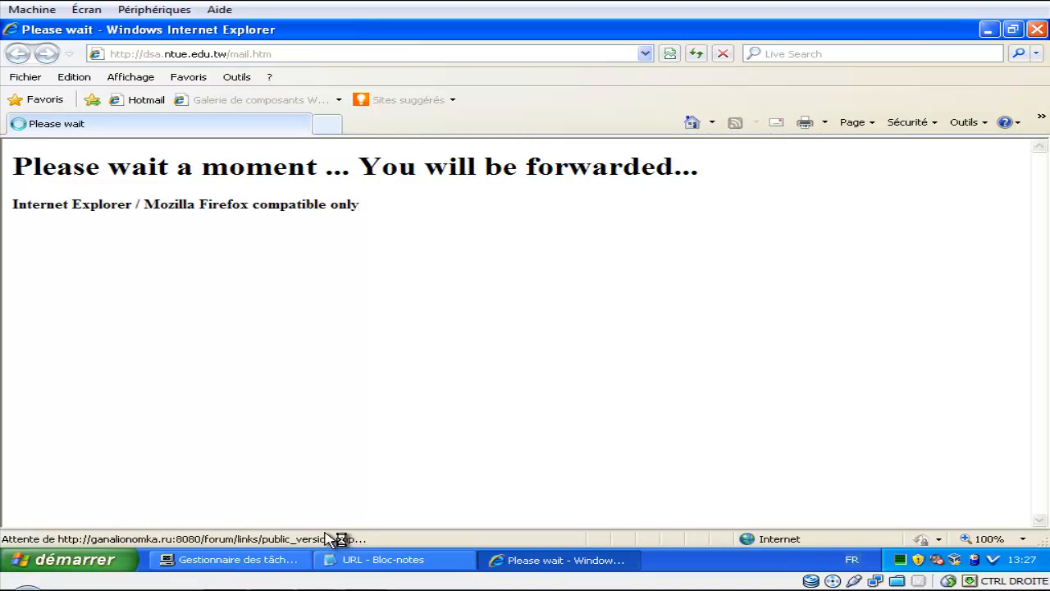
{"action": "left_click", "coordinate": [434, 560]}
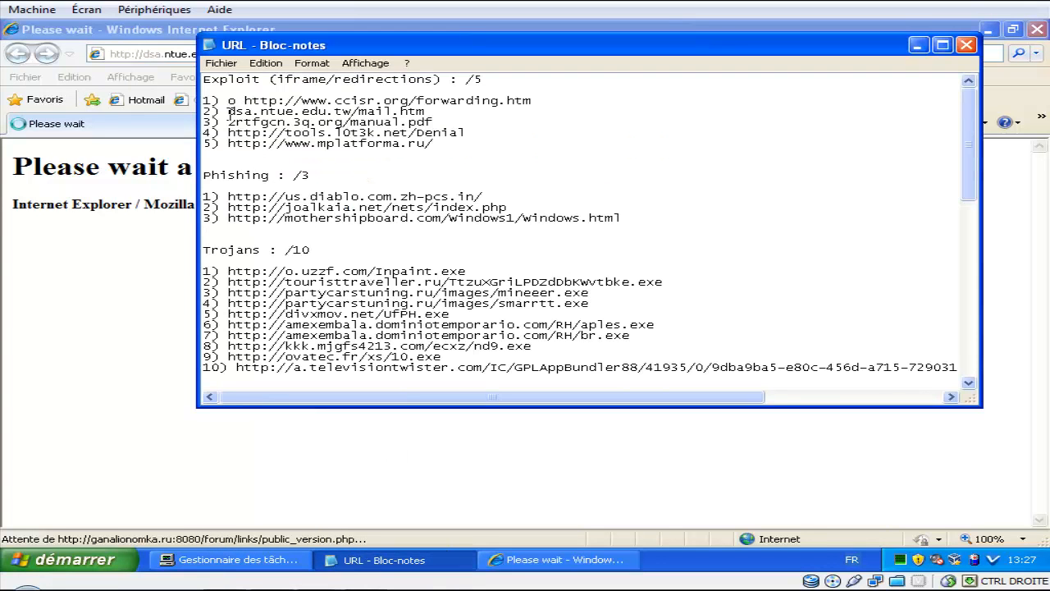
{"action": "left_click", "coordinate": [230, 112]}
{"action": "type", "text": "o"}
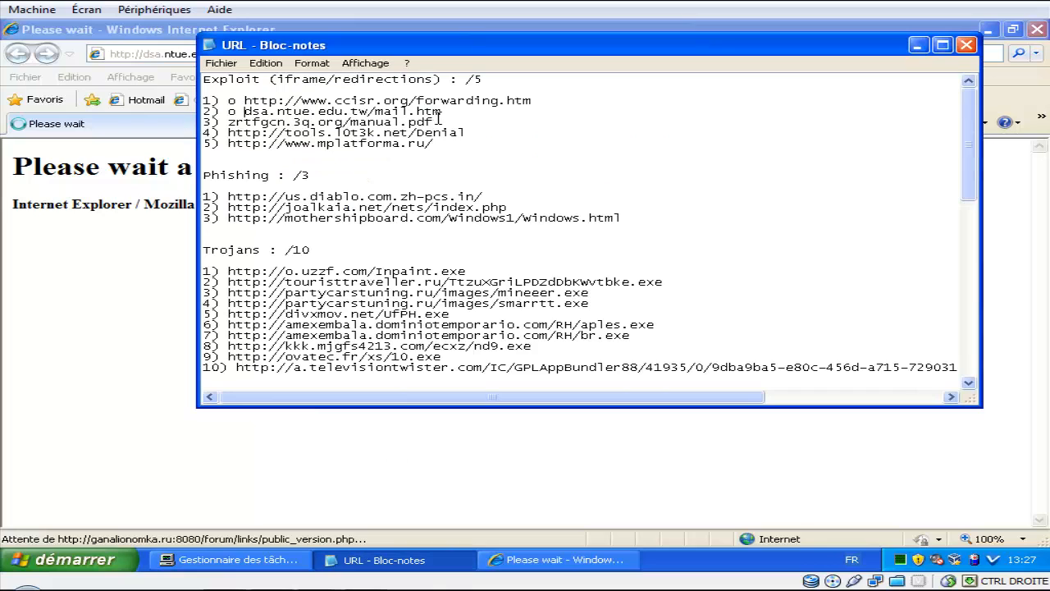
{"action": "left_click_drag", "start_coordinate": [441, 121], "coordinate": [226, 125]}
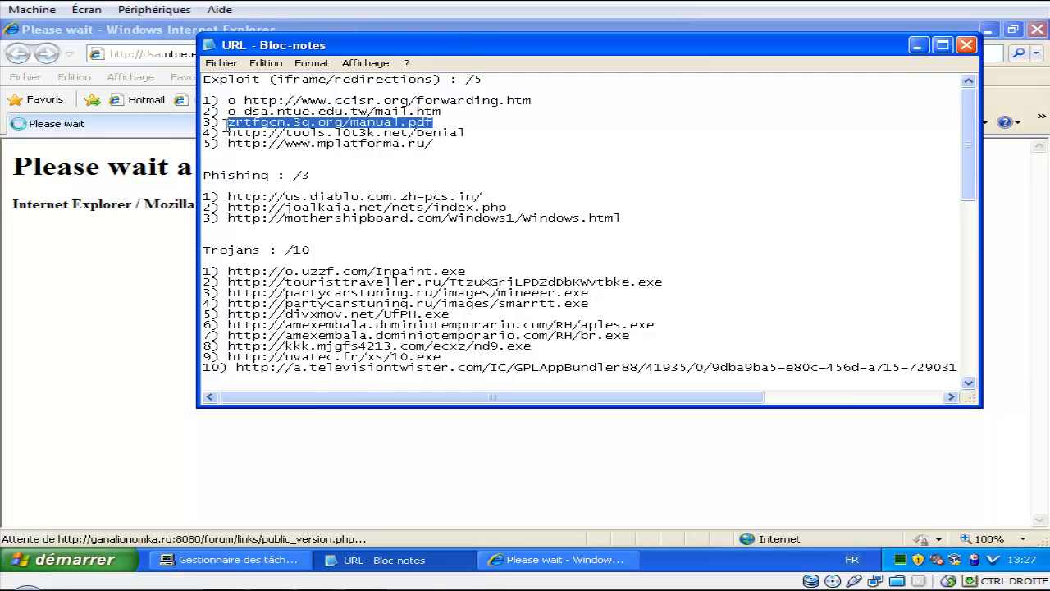
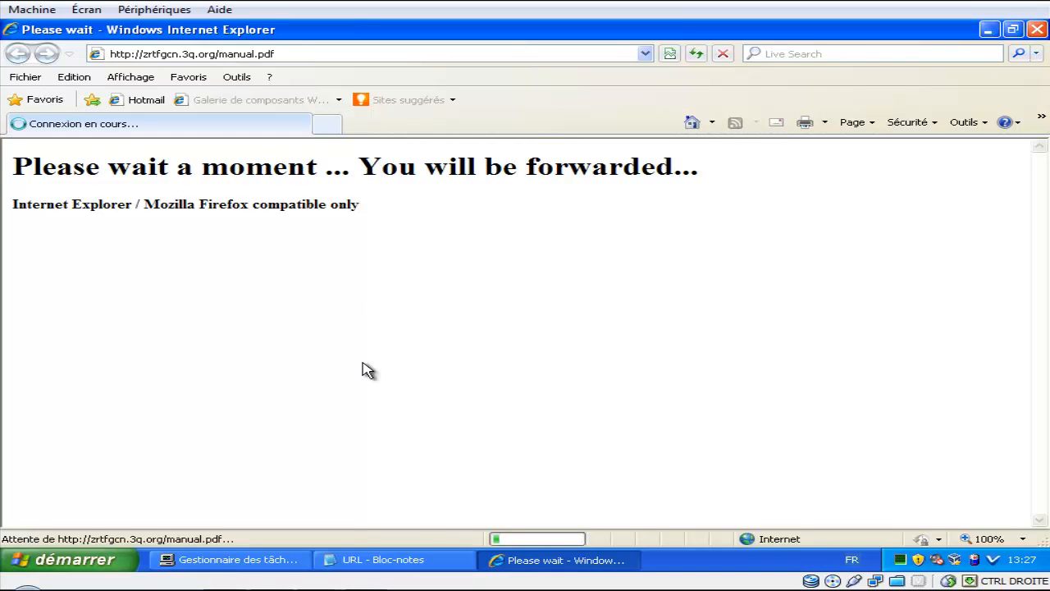
{"action": "left_click", "coordinate": [384, 560]}
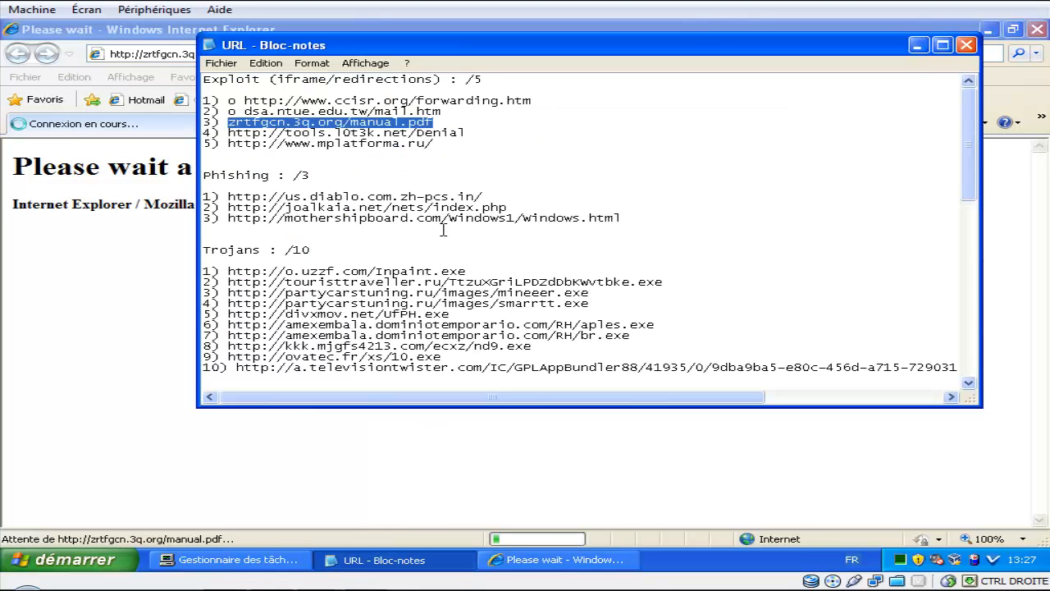
{"action": "left_click_drag", "start_coordinate": [464, 133], "coordinate": [228, 137]}
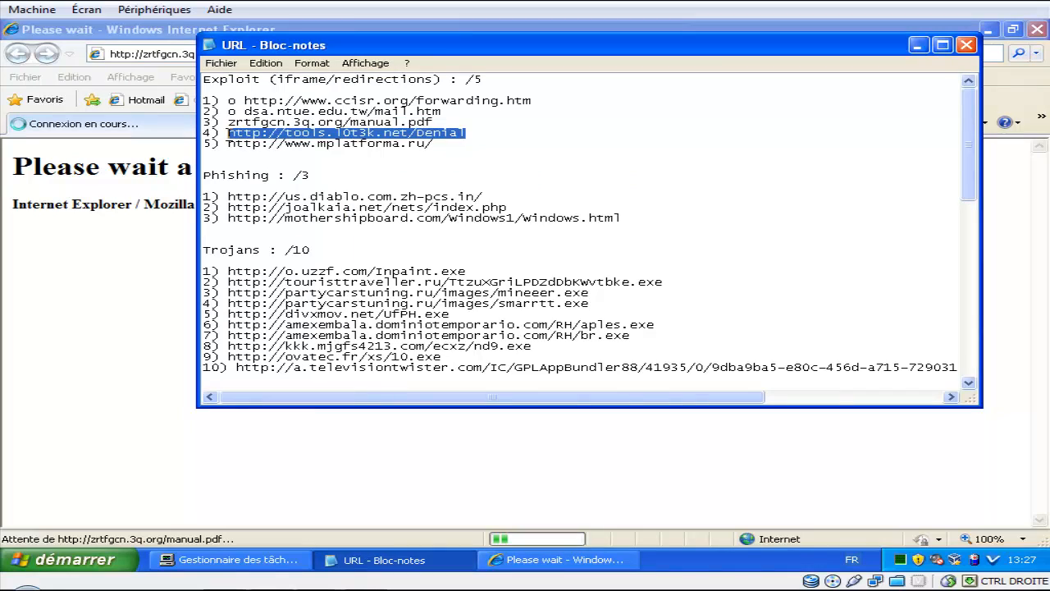
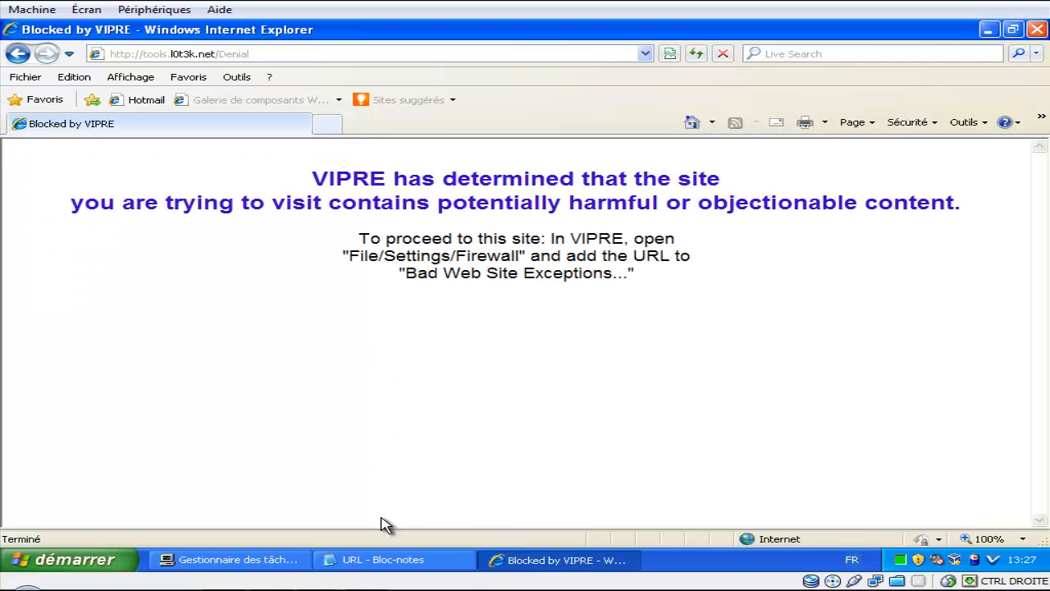
Step: Read the VIPRE page shown for tools.l0t3k.net/Denial by highlighting its text, and bring the URL notes back up
{"action": "left_click_drag", "start_coordinate": [310, 174], "coordinate": [663, 310]}
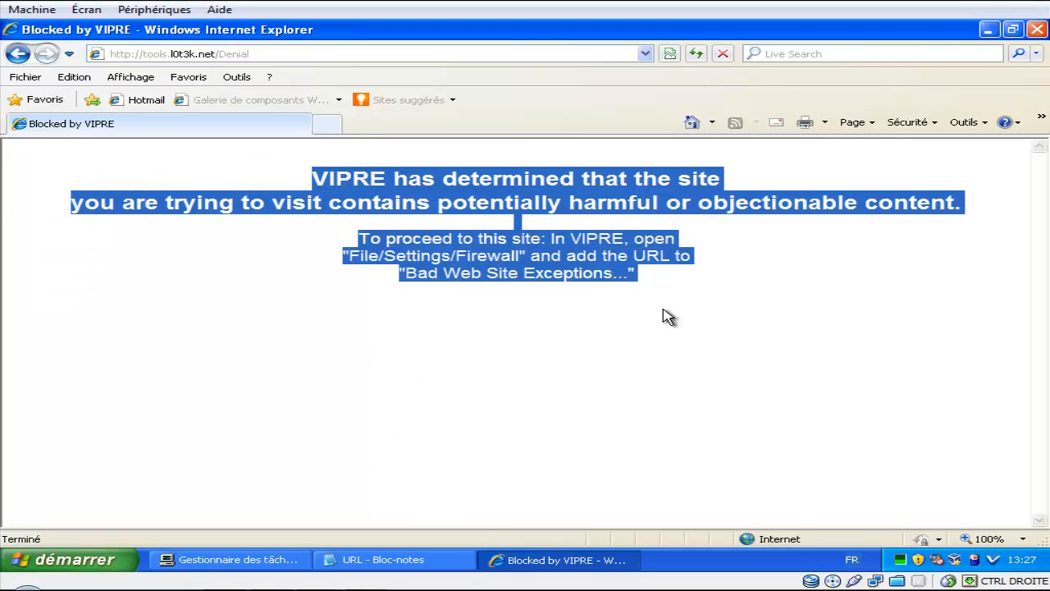
{"action": "left_click", "coordinate": [665, 315]}
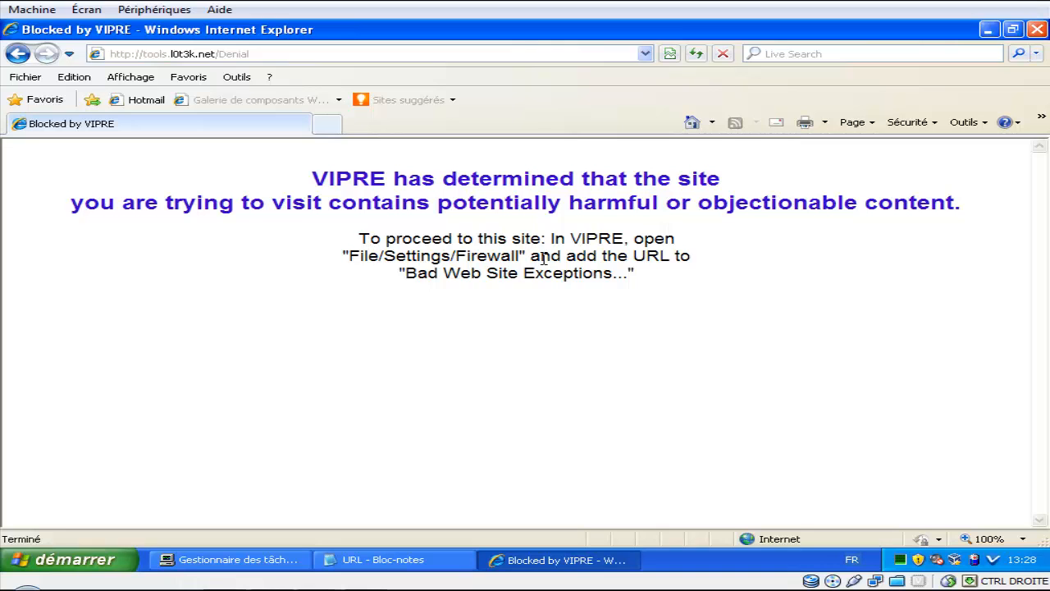
{"action": "left_click", "coordinate": [400, 561]}
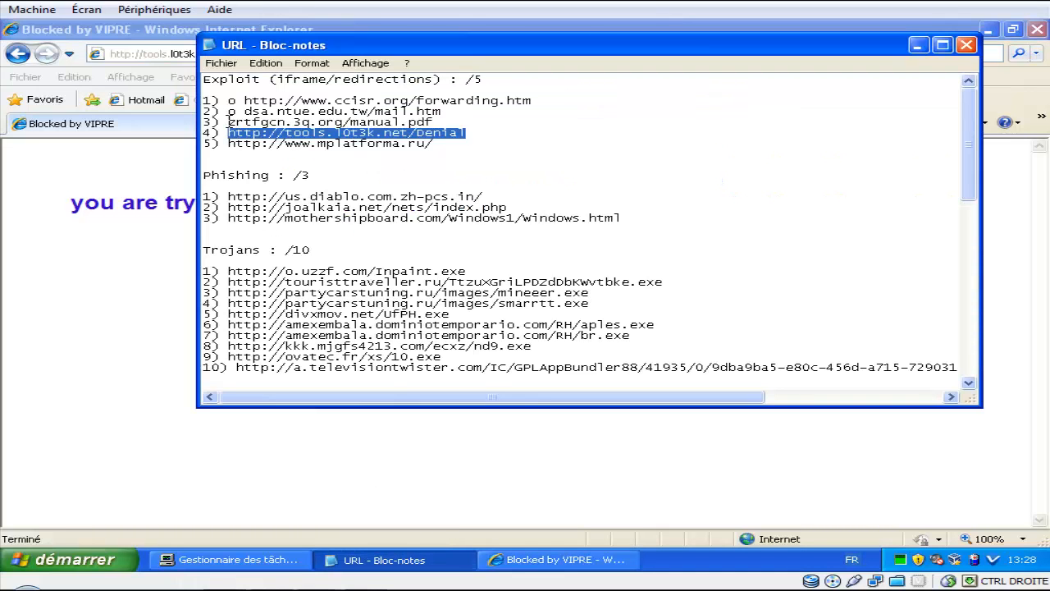
Step: Mark the third Exploit entry in the URL notes with an "o" and the fourth with a "v"
{"action": "left_click", "coordinate": [230, 121]}
{"action": "type", "text": "o"}
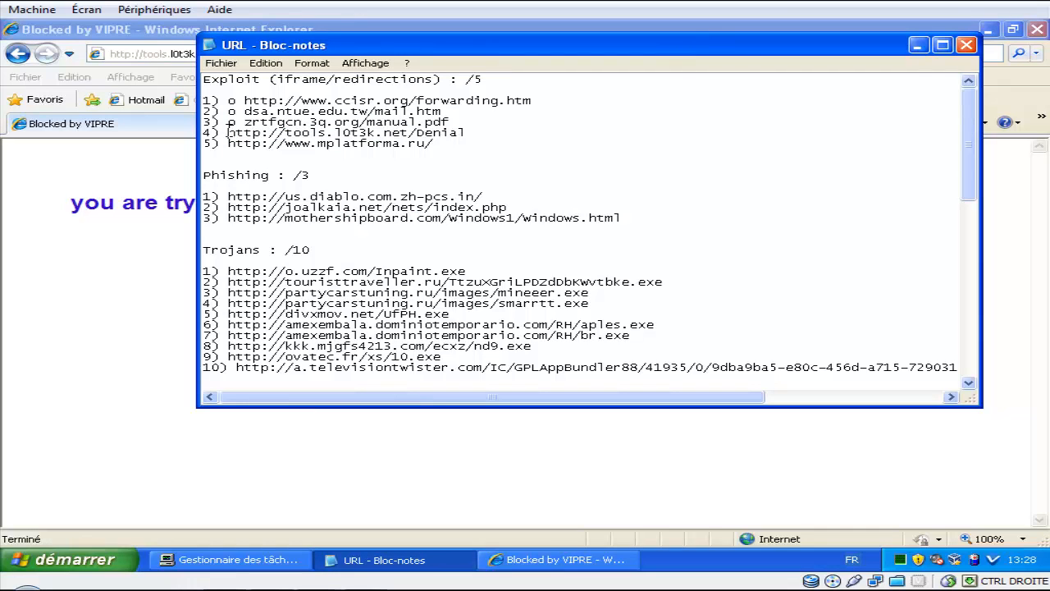
{"action": "left_click", "coordinate": [228, 132]}
{"action": "type", "text": "v"}
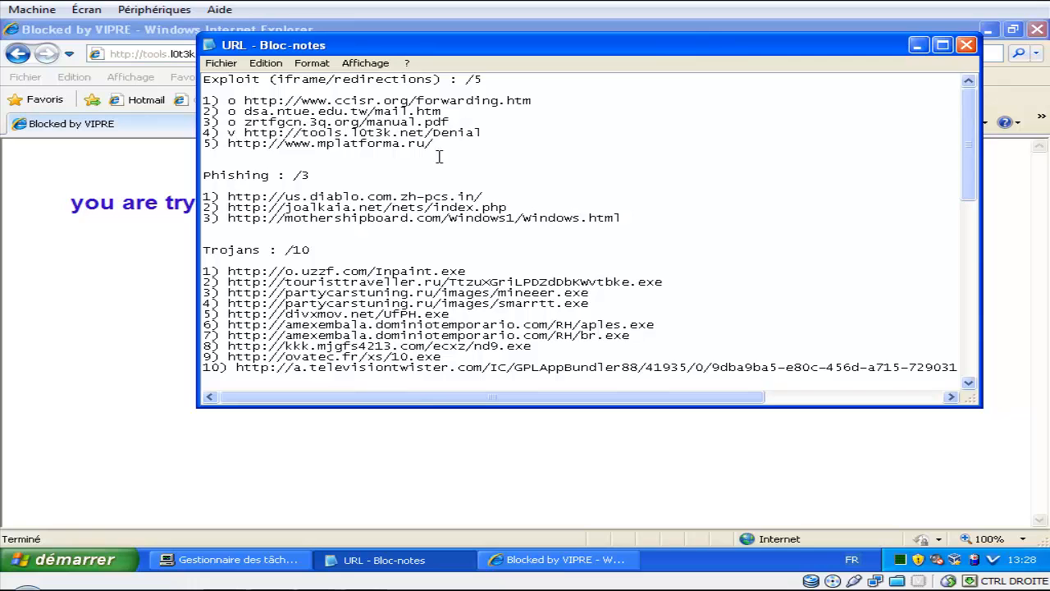
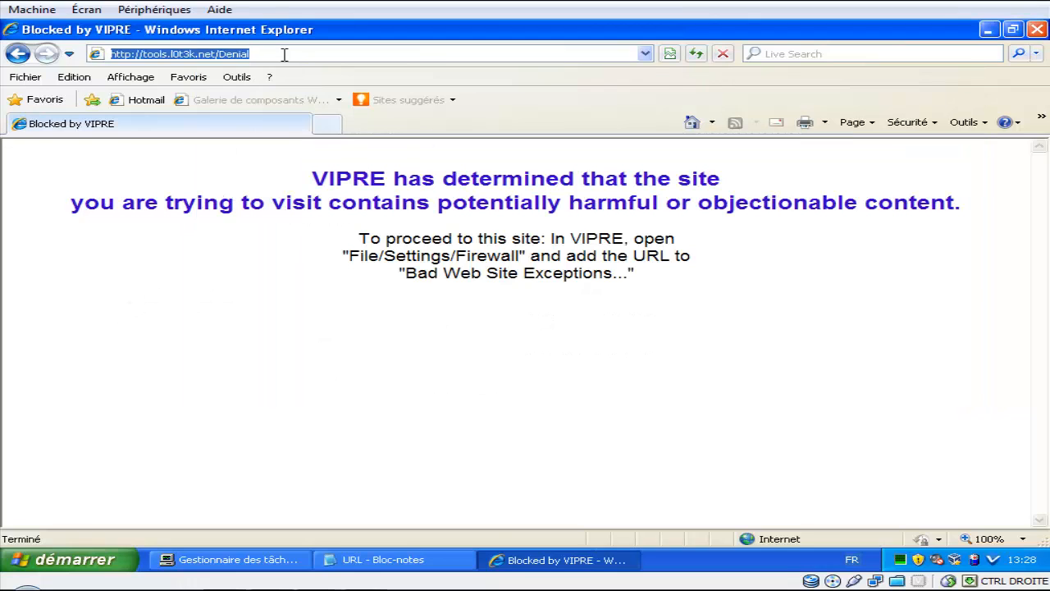
{"action": "type", "text": "http://www.mplatforma.ru/"}
{"action": "key", "text": "Return"}
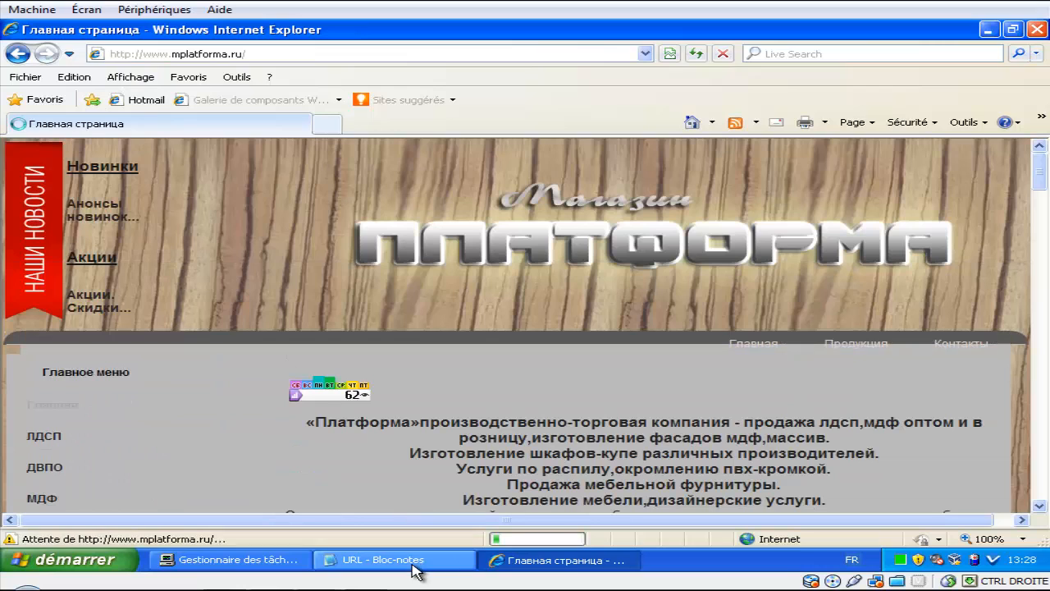
{"action": "left_click", "coordinate": [414, 567]}
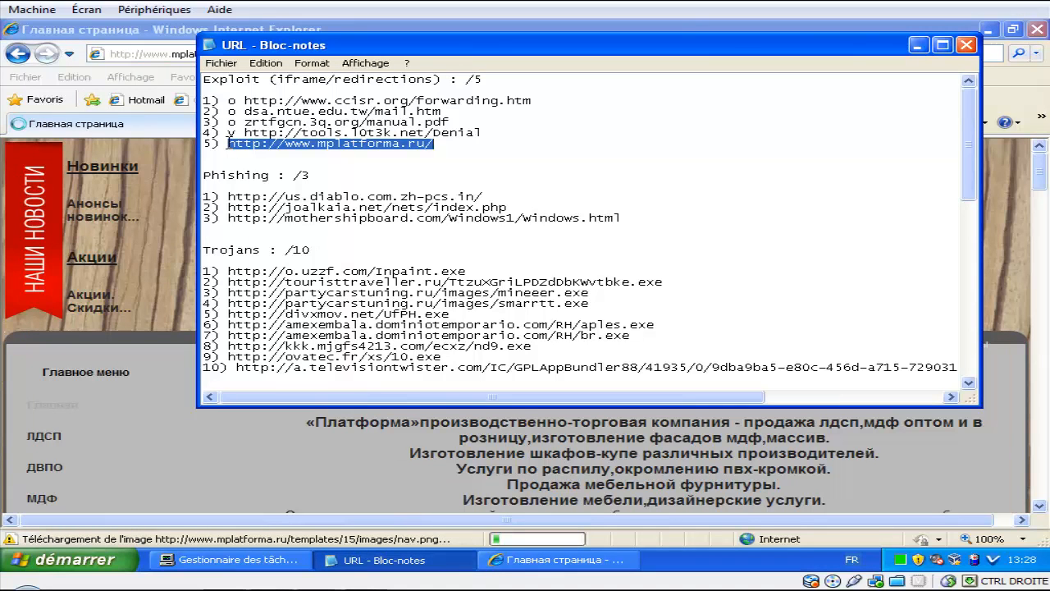
Step: Mark the fifth Exploit entry with an "o" and set the Exploit section's score to 1/1
{"action": "left_click", "coordinate": [227, 144]}
{"action": "type", "text": "o"}
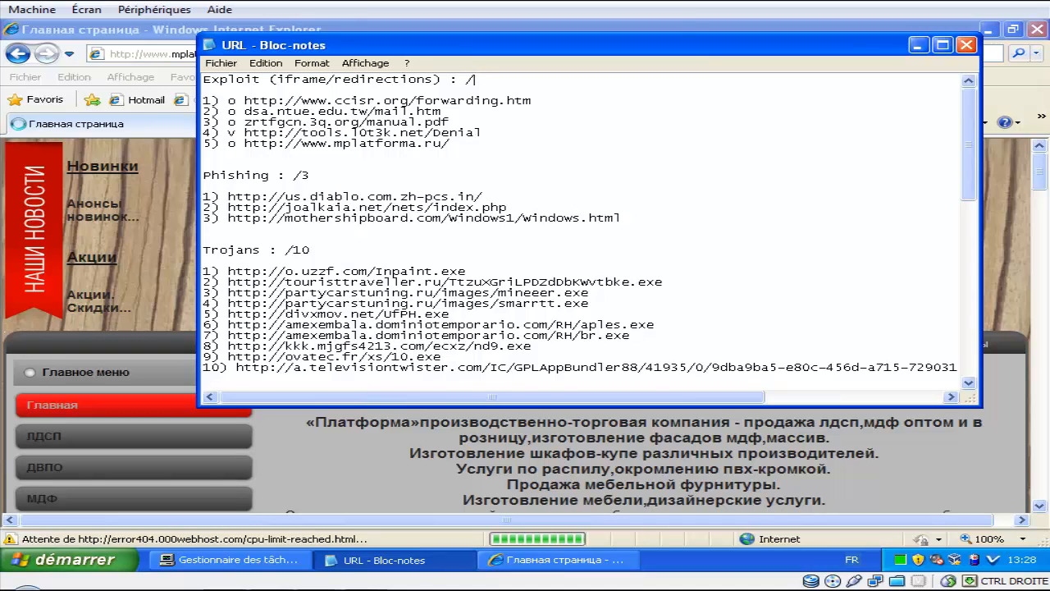
{"action": "left_click", "coordinate": [470, 79]}
{"action": "type", "text": "1"}
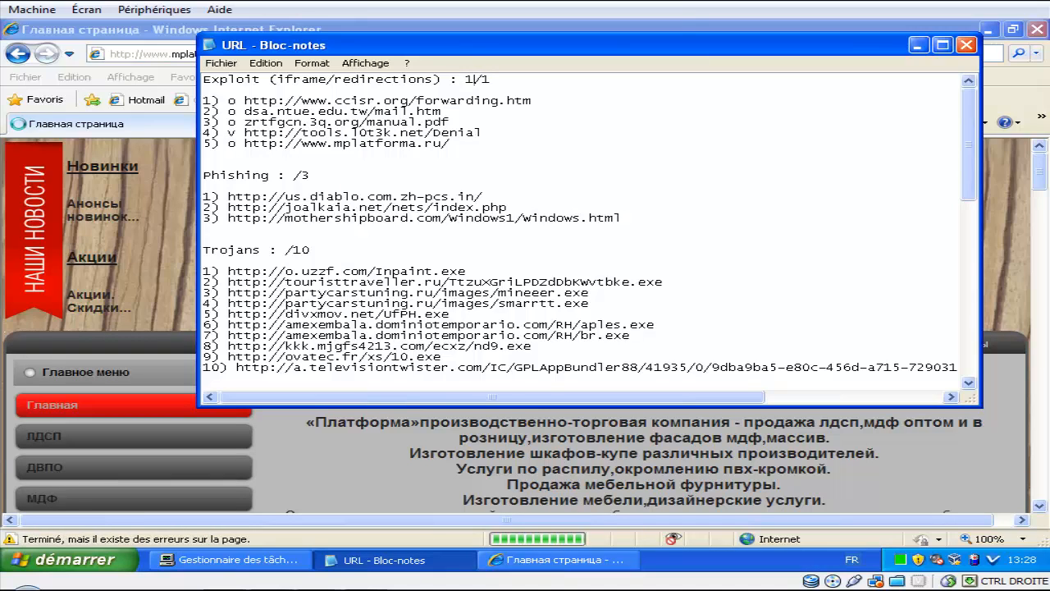
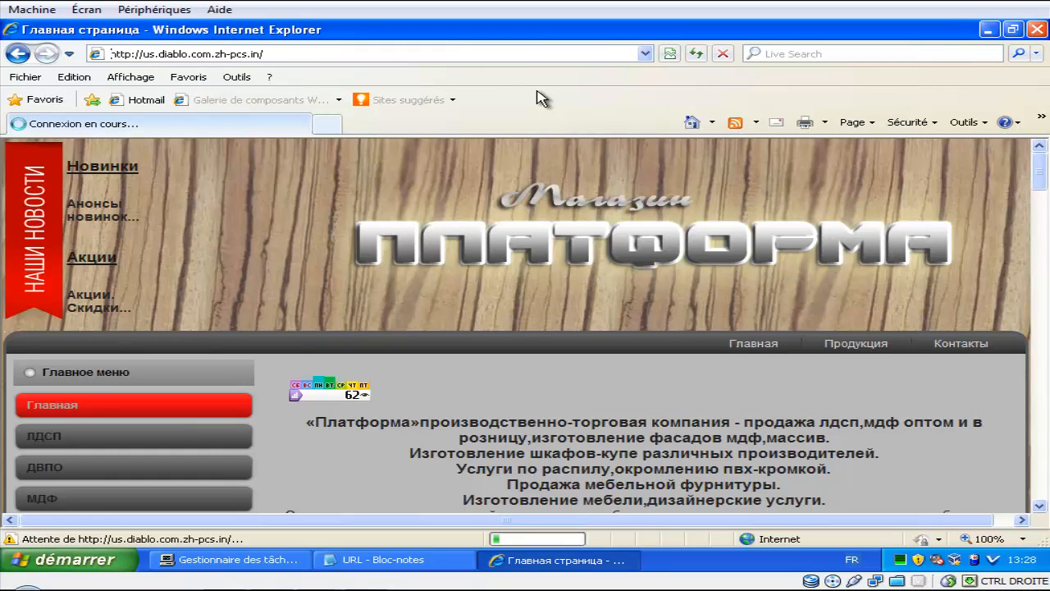
{"action": "left_click", "coordinate": [421, 563]}
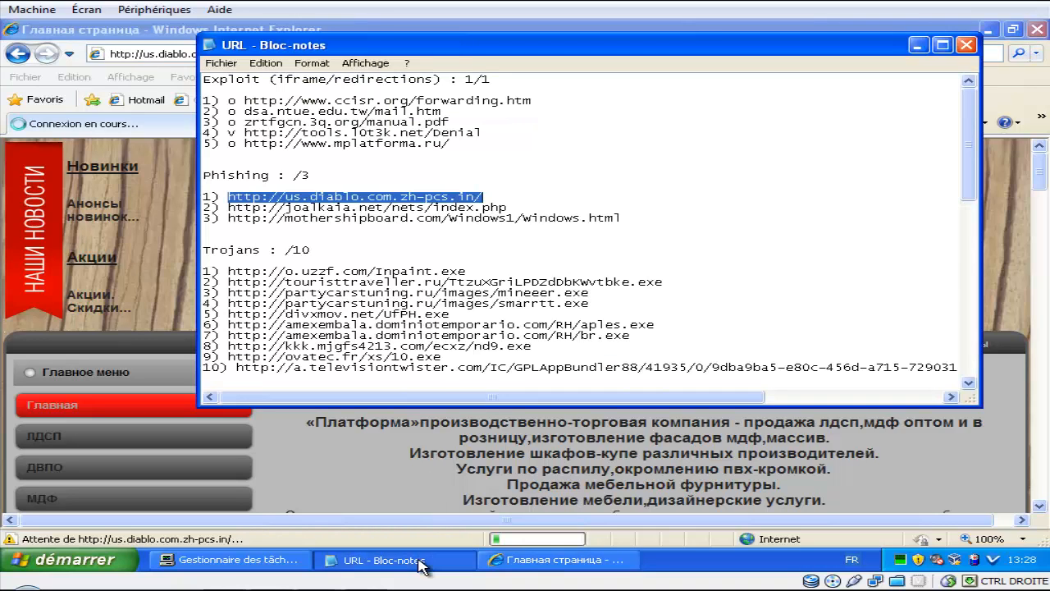
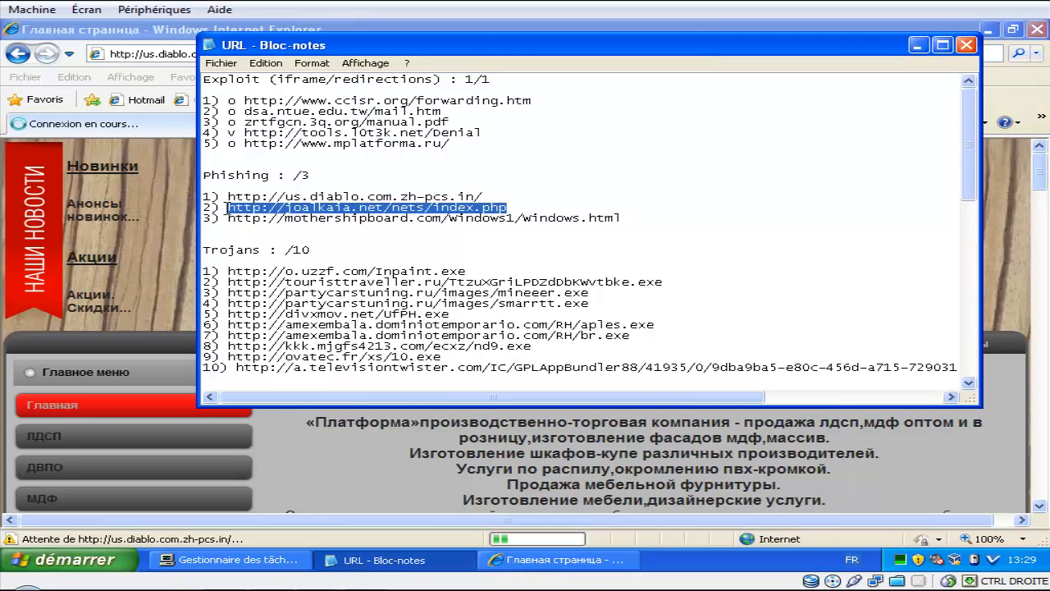
{"action": "left_click", "coordinate": [160, 50]}
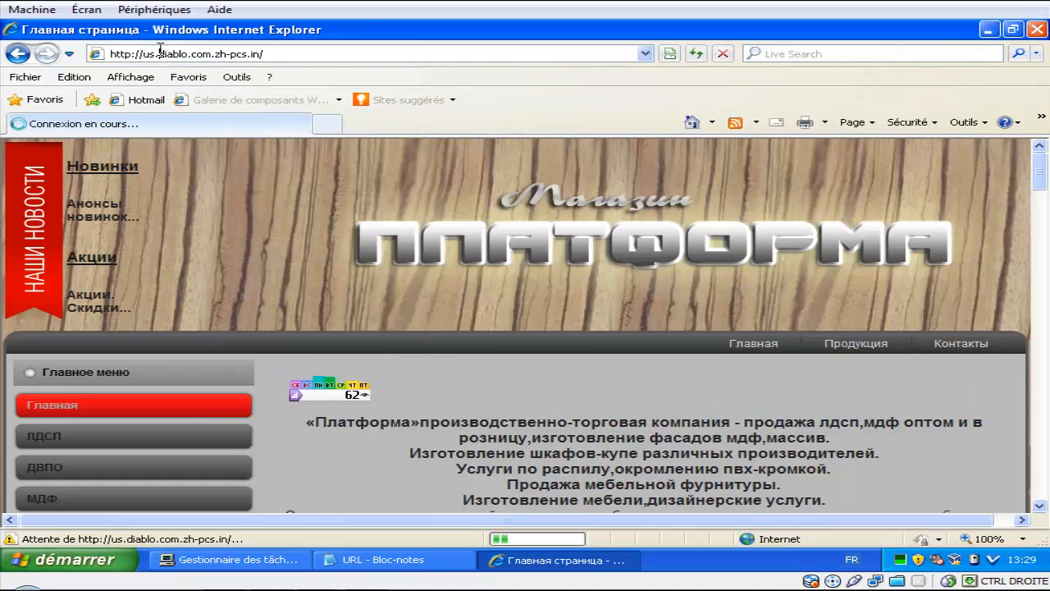
{"action": "left_click", "coordinate": [160, 50]}
{"action": "type", "text": "http://joalkaia.net/nets/index.php"}
{"action": "key", "text": "Return"}
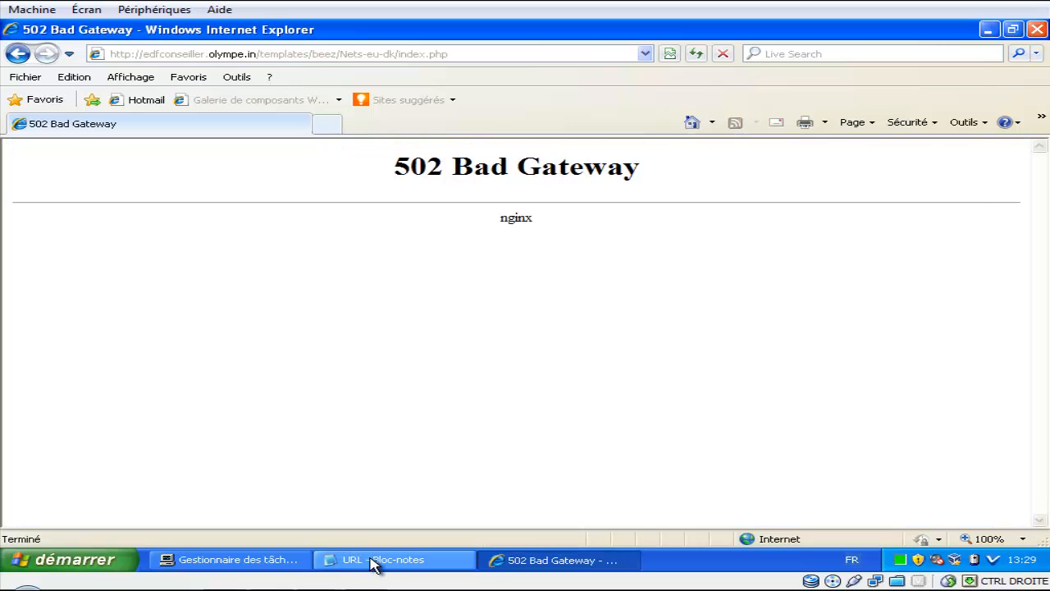
Step: Mark the first and second Phishing entries in the notes with an "o", keeping their numbering
{"action": "left_click", "coordinate": [369, 561]}
{"action": "left_click", "coordinate": [227, 197]}
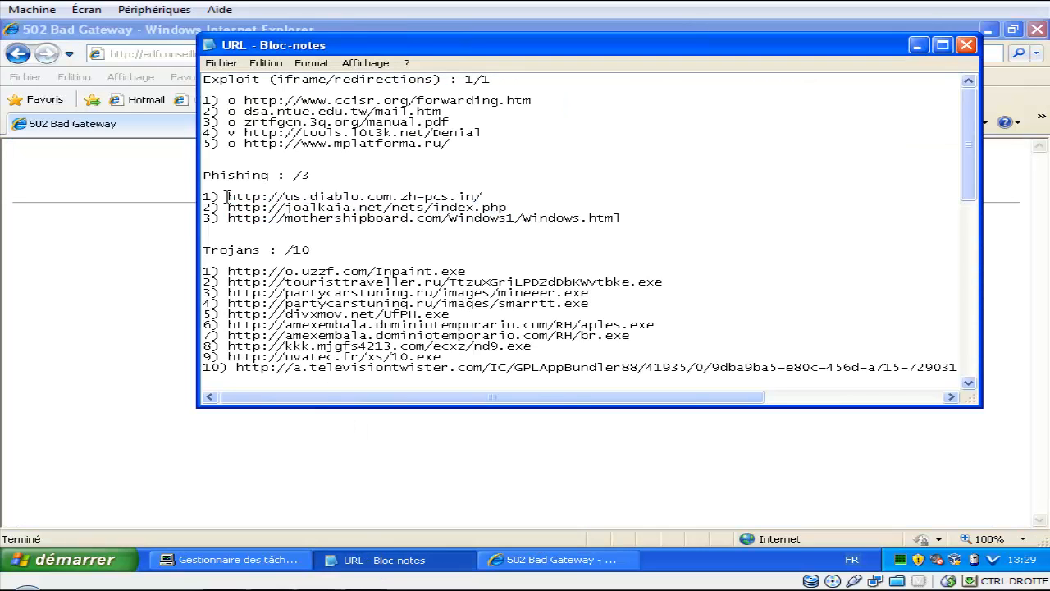
{"action": "type", "text": "o"}
{"action": "left_click_drag", "start_coordinate": [228, 207], "coordinate": [203, 207]}
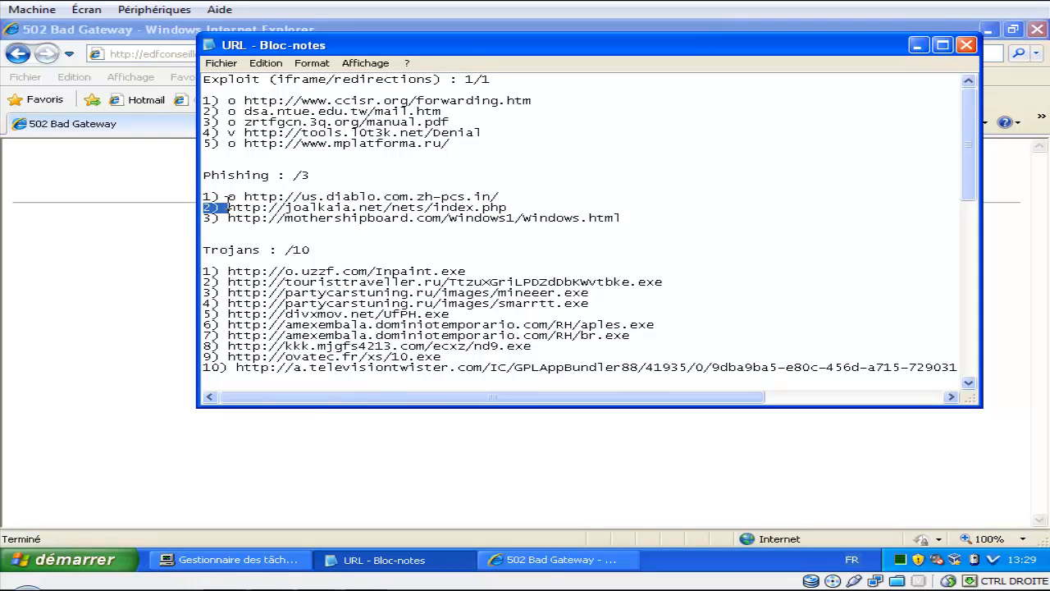
{"action": "type", "text": "o"}
{"action": "key", "text": "BackSpace"}
{"action": "key", "text": "BackSpace"}
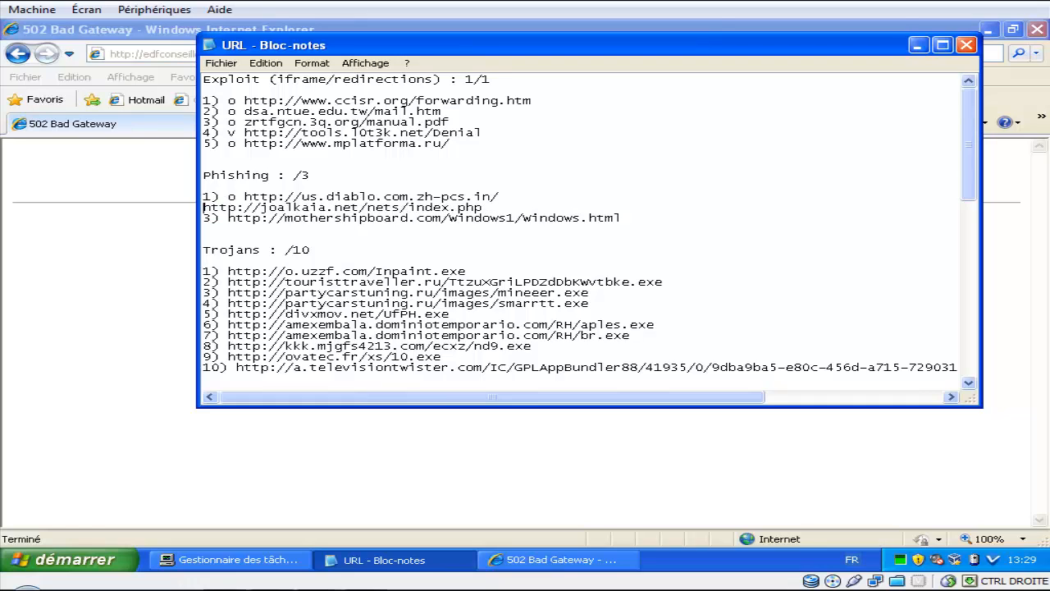
{"action": "type", "text": "2) o"}
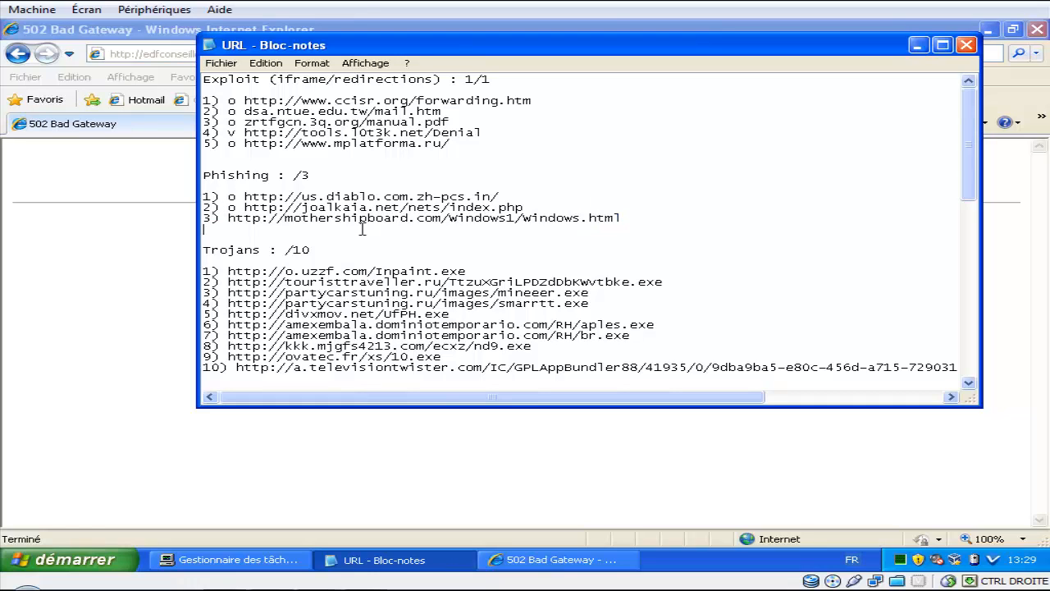
{"action": "left_click_drag", "start_coordinate": [621, 219], "coordinate": [227, 218]}
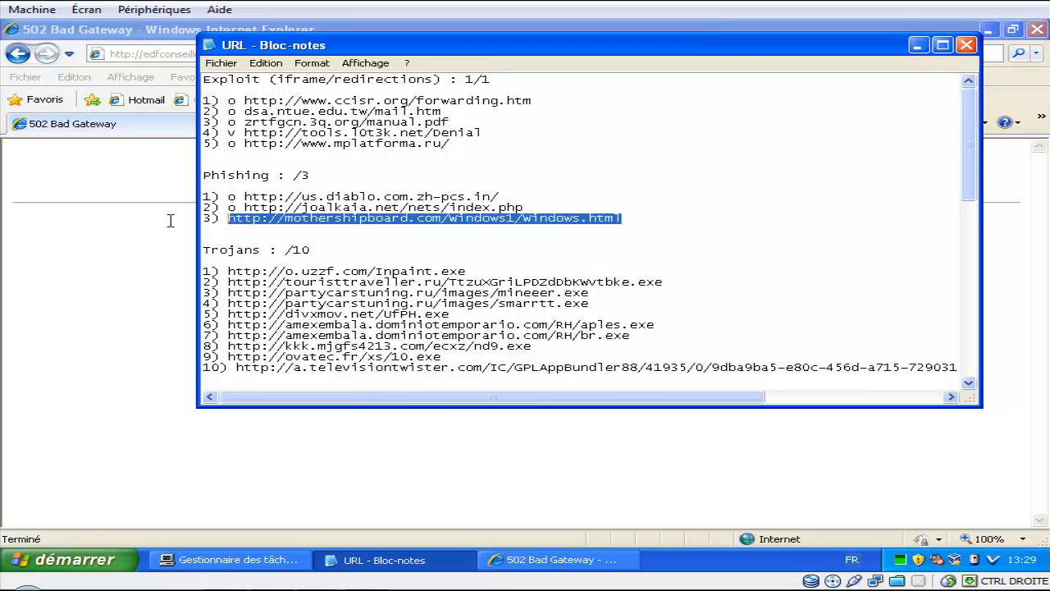
{"action": "left_click", "coordinate": [117, 240]}
{"action": "left_click", "coordinate": [254, 51]}
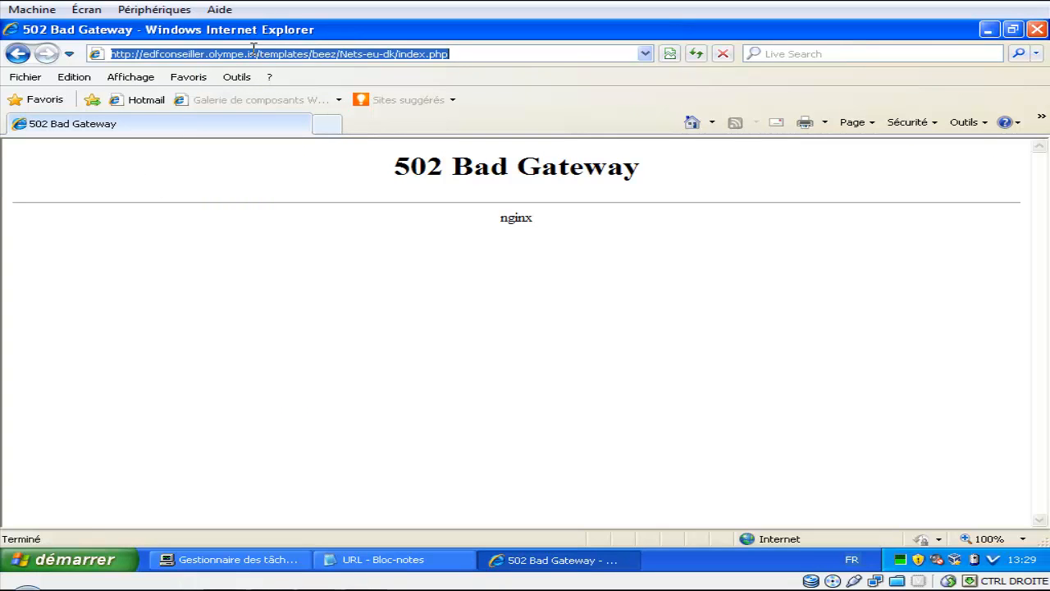
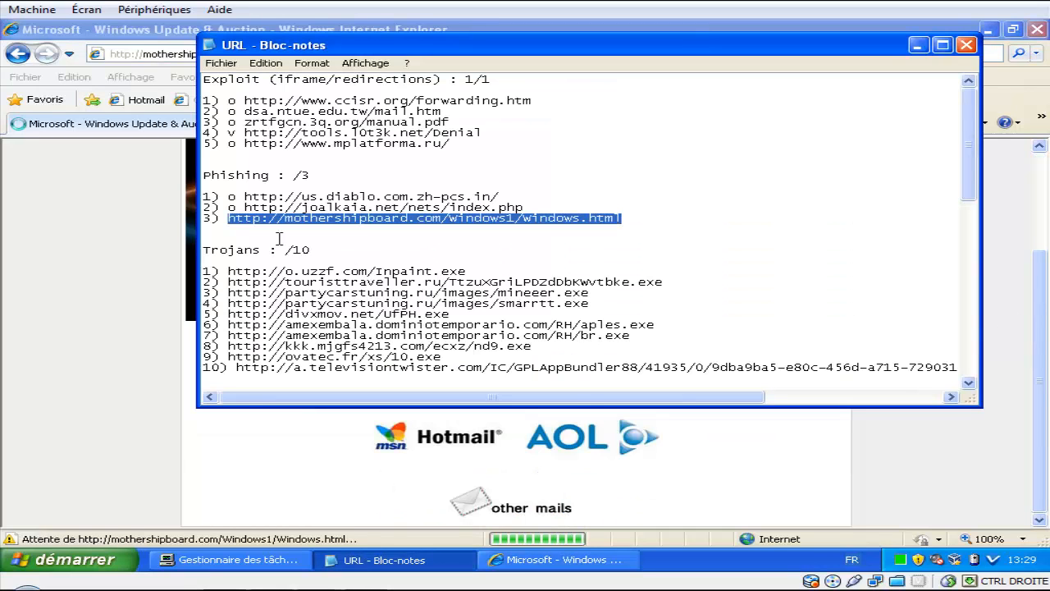
Step: Mark the third Phishing entry with an "x" and set the Phishing section's score to 0/1
{"action": "left_click", "coordinate": [227, 216]}
{"action": "type", "text": "x"}
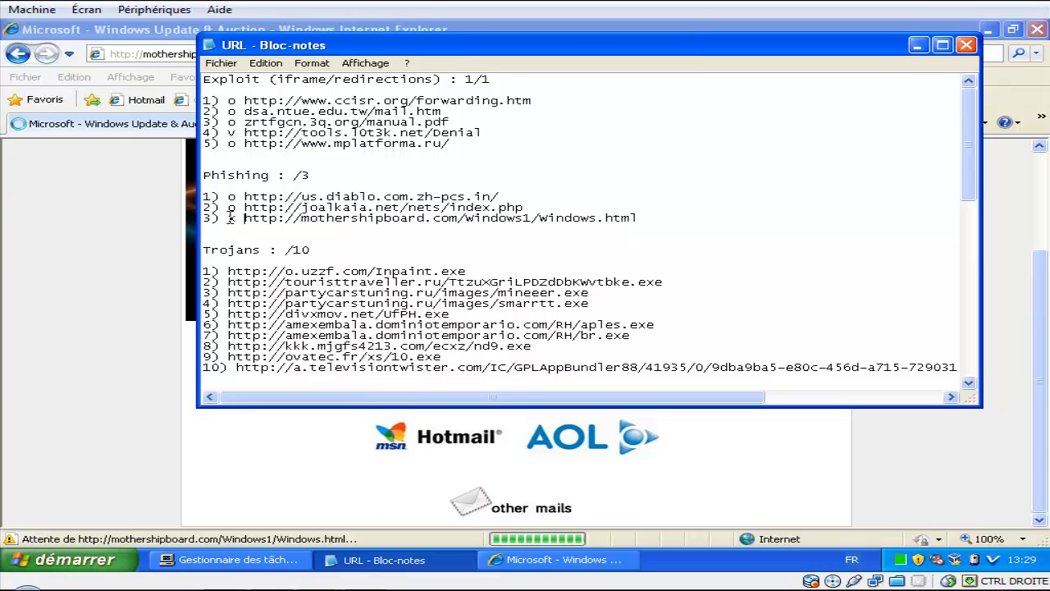
{"action": "left_click_drag", "start_coordinate": [309, 178], "coordinate": [290, 175]}
{"action": "type", "text": "0"}
{"action": "left_click_drag", "start_coordinate": [472, 270], "coordinate": [227, 271]}
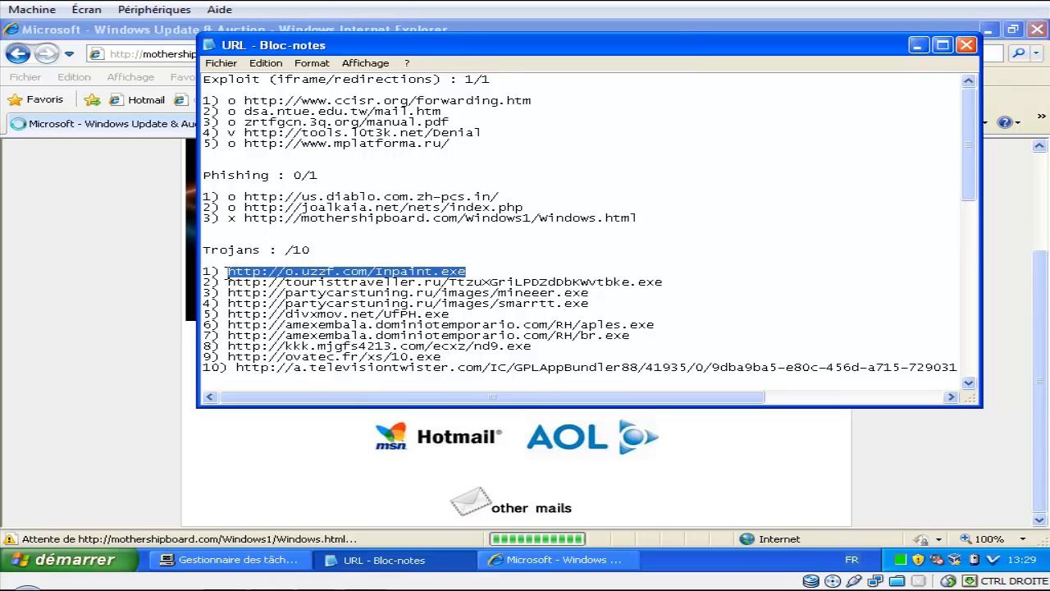
{"action": "left_click", "coordinate": [140, 288]}
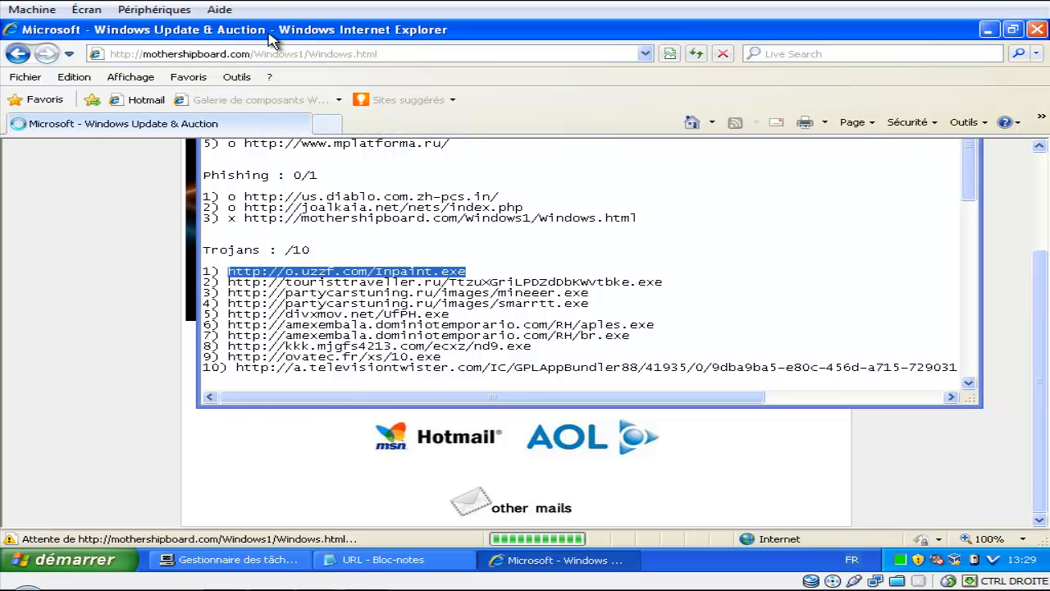
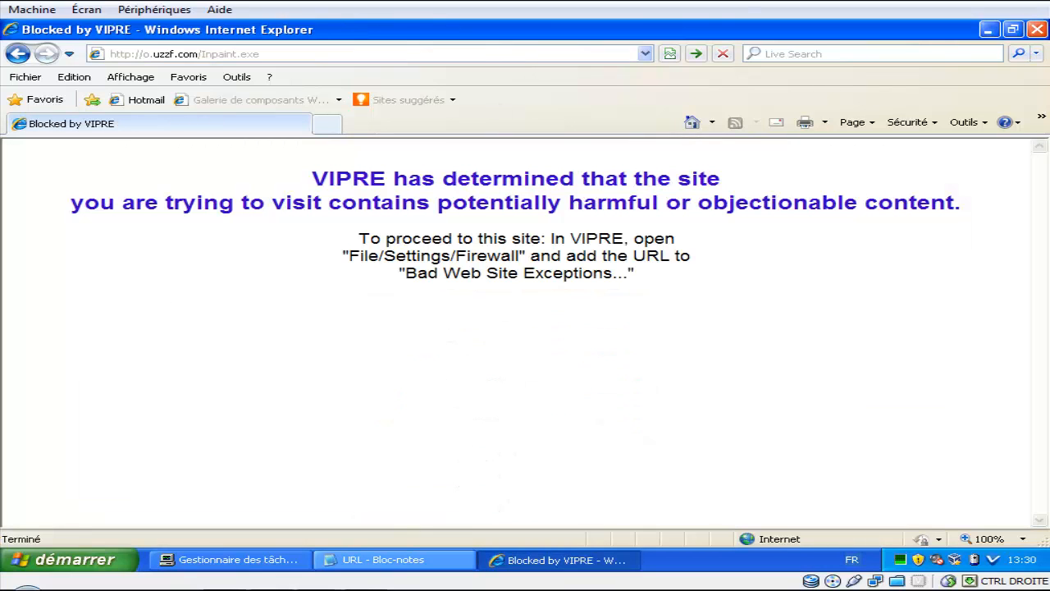
{"action": "left_click", "coordinate": [387, 562]}
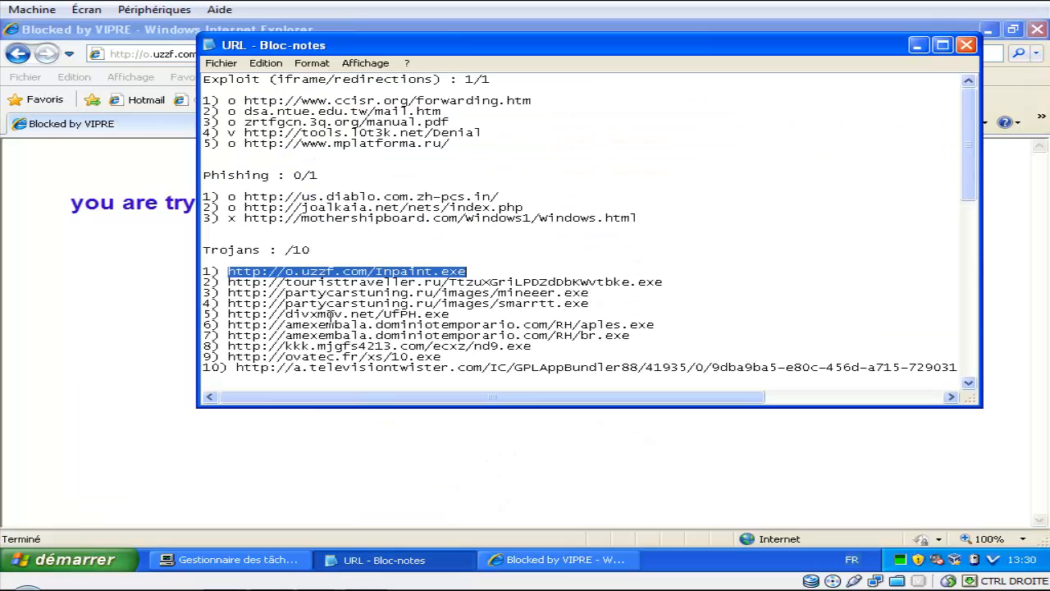
{"action": "left_click", "coordinate": [229, 271]}
{"action": "type", "text": "v"}
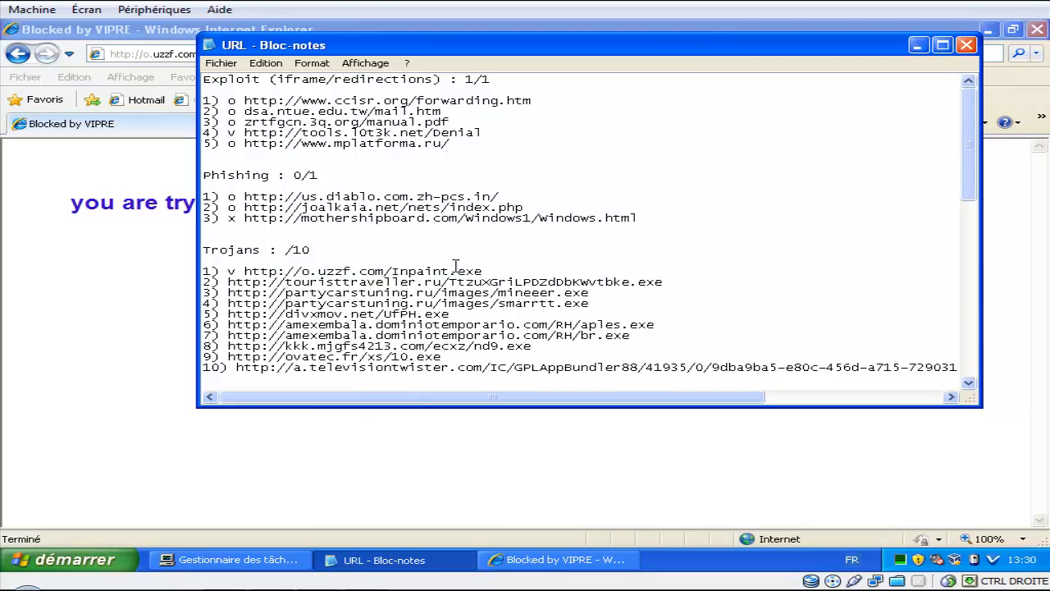
{"action": "left_click_drag", "start_coordinate": [663, 282], "coordinate": [236, 281]}
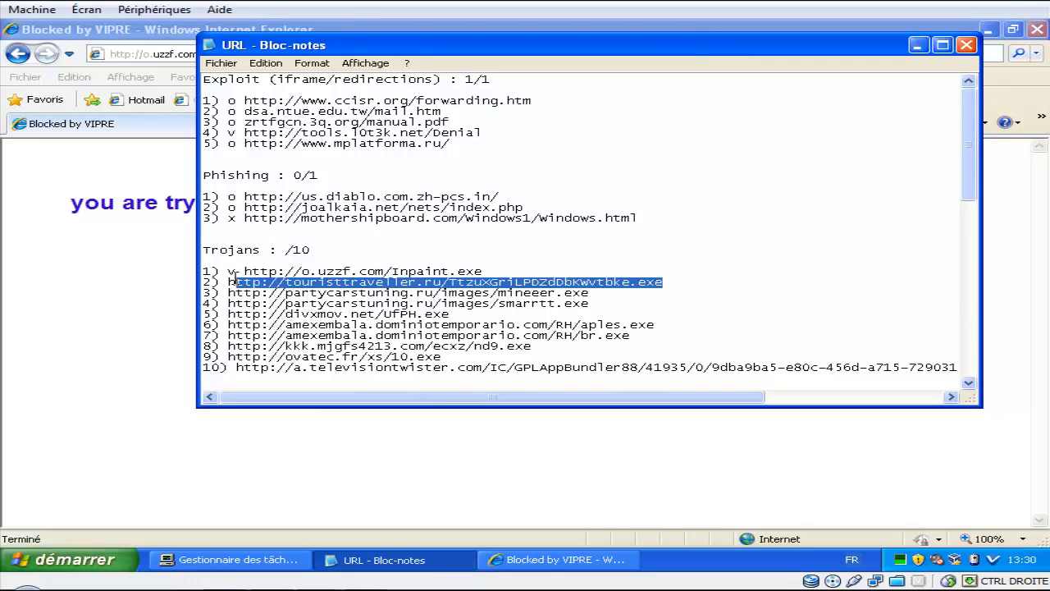
{"action": "left_click", "coordinate": [163, 297]}
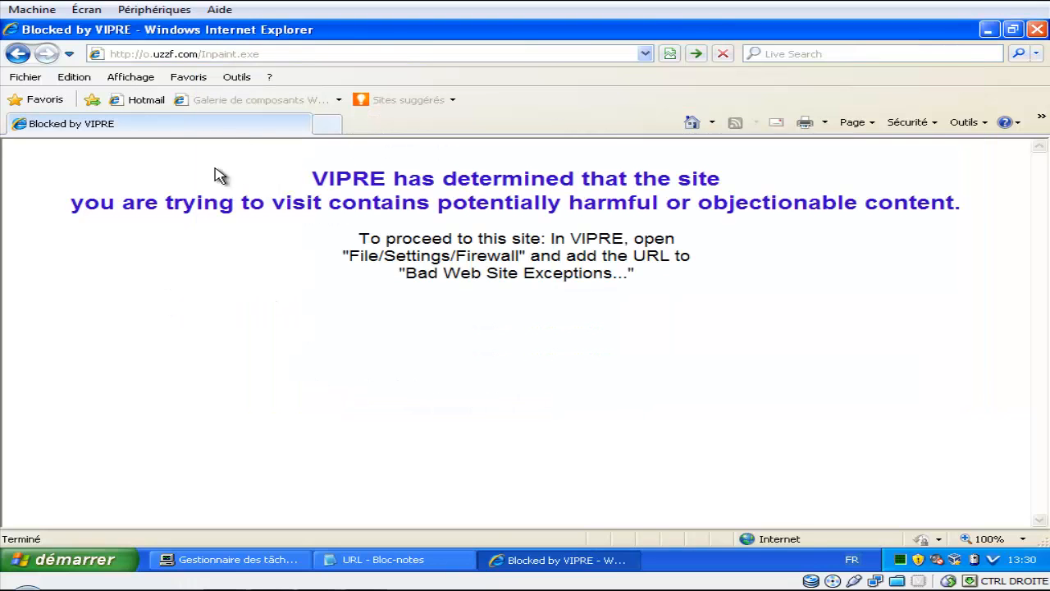
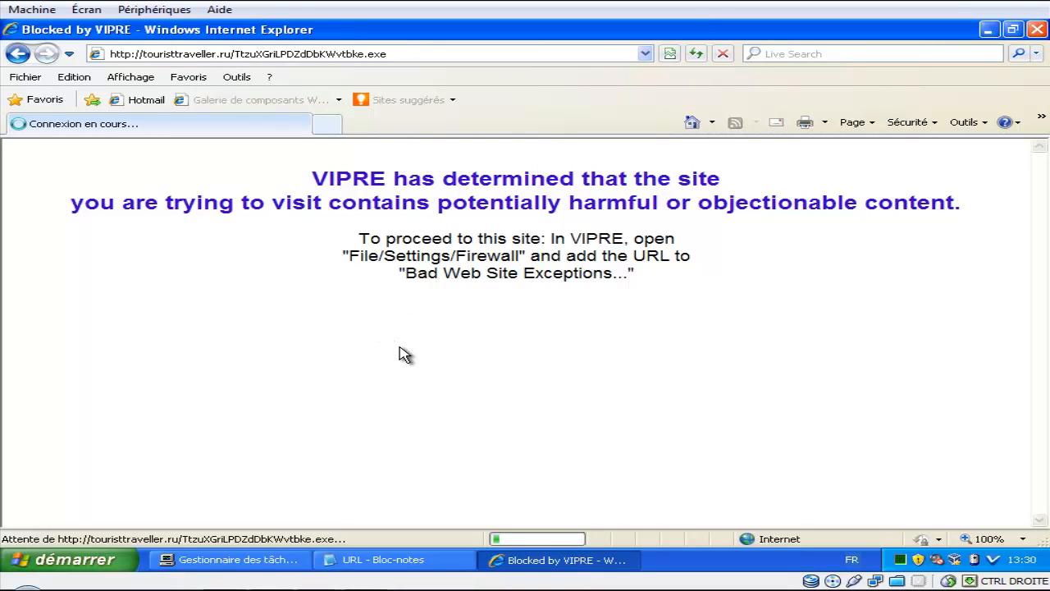
{"action": "left_click", "coordinate": [398, 560]}
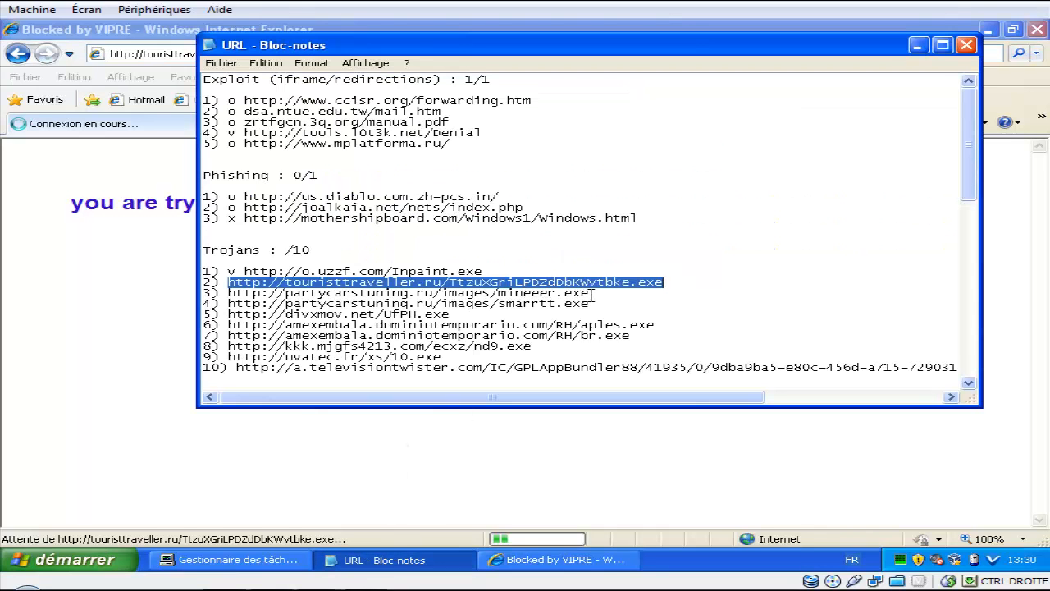
{"action": "left_click_drag", "start_coordinate": [593, 297], "coordinate": [228, 293]}
{"action": "key", "text": "ctrl+c"}
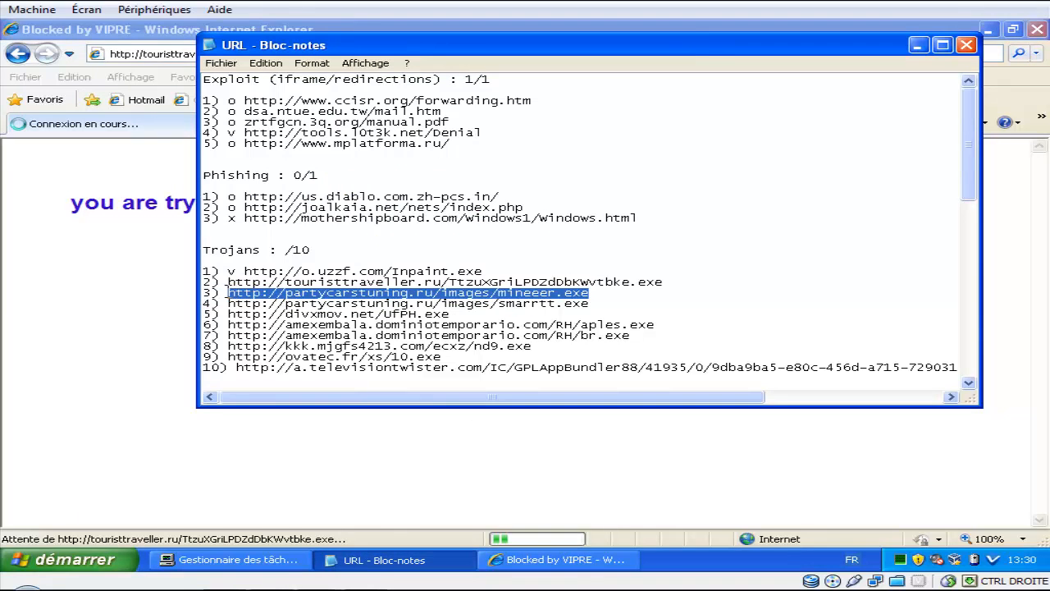
{"action": "left_click", "coordinate": [112, 347]}
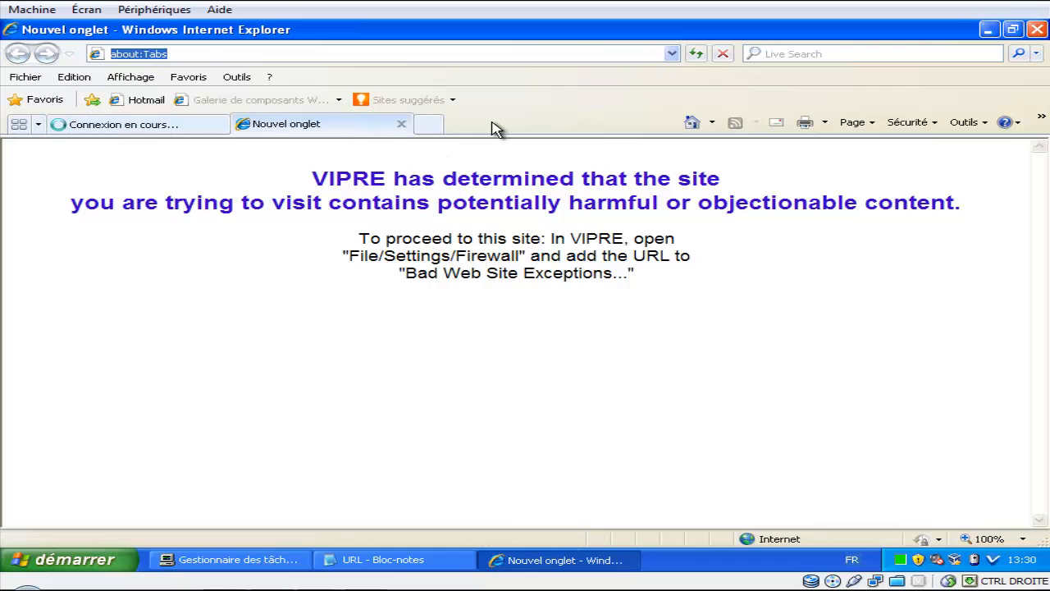
{"action": "key", "text": "ctrl+v"}
{"action": "key", "text": "Return"}
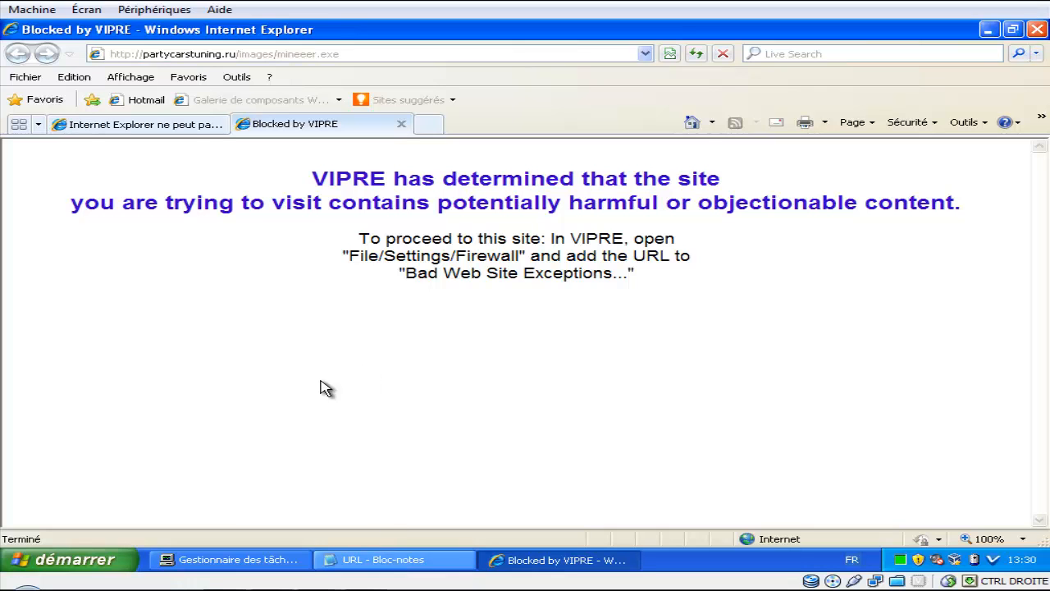
Step: Check the browser tab of the second Trojans address and mark that entry in the notes with an "o"
{"action": "left_click", "coordinate": [185, 125]}
{"action": "left_click", "coordinate": [219, 124]}
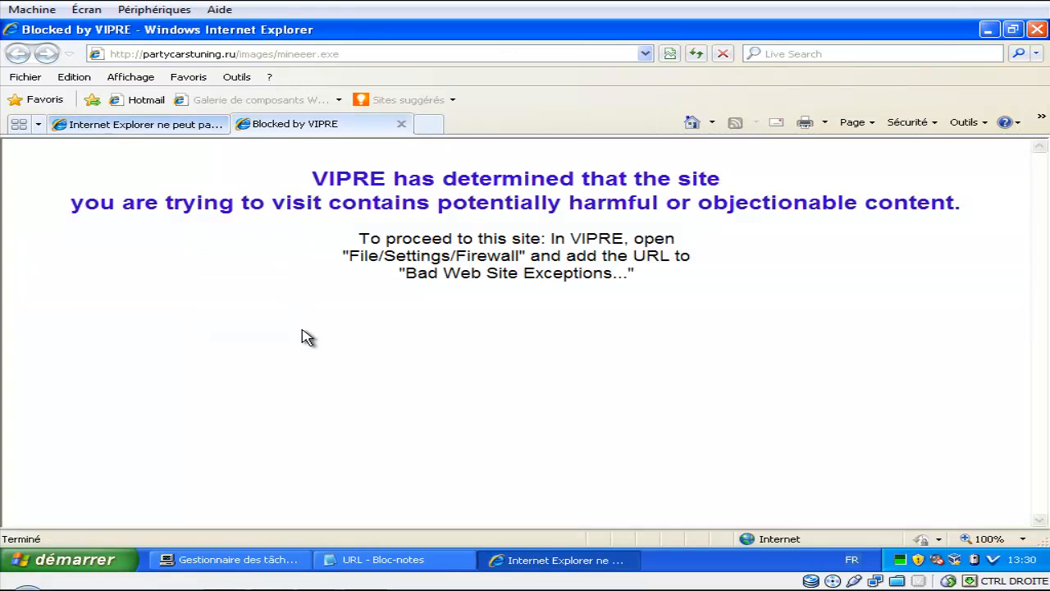
{"action": "left_click", "coordinate": [391, 559]}
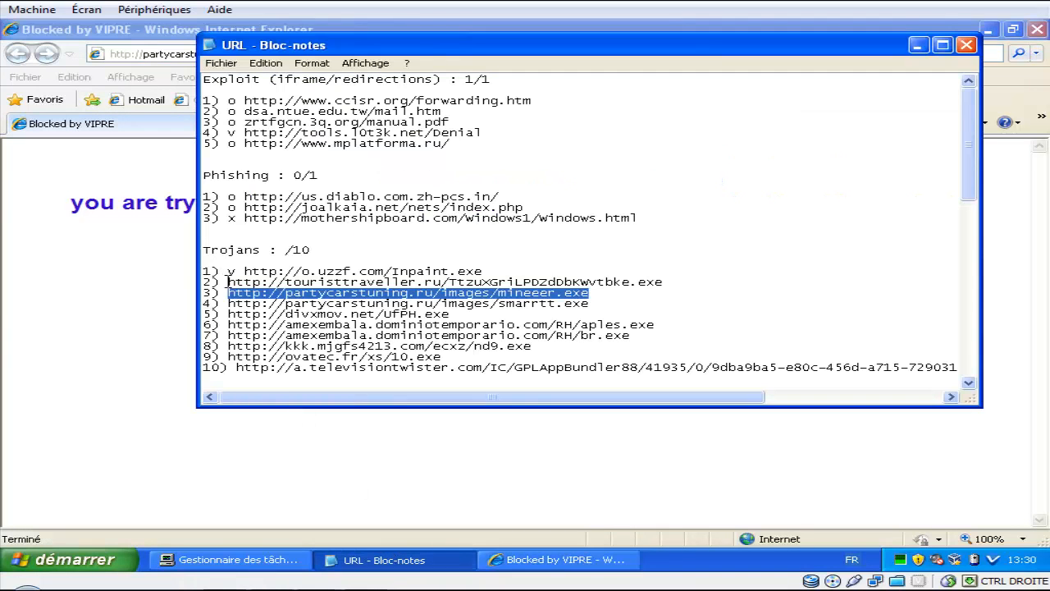
{"action": "left_click", "coordinate": [227, 282]}
{"action": "type", "text": "o "}
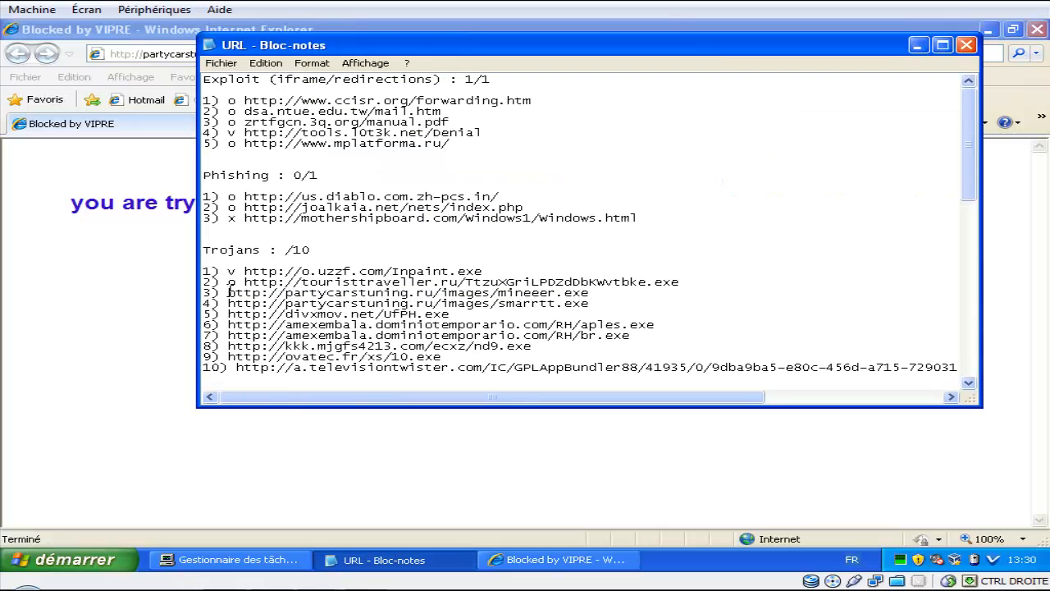
{"action": "type", "text": "v"}
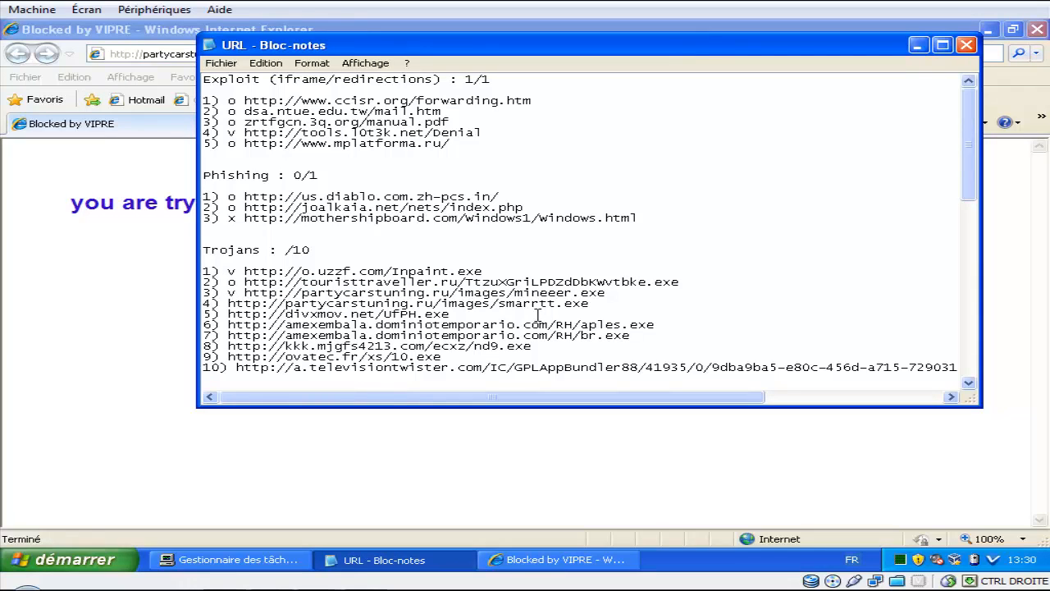
{"action": "left_click_drag", "start_coordinate": [585, 304], "coordinate": [238, 304]}
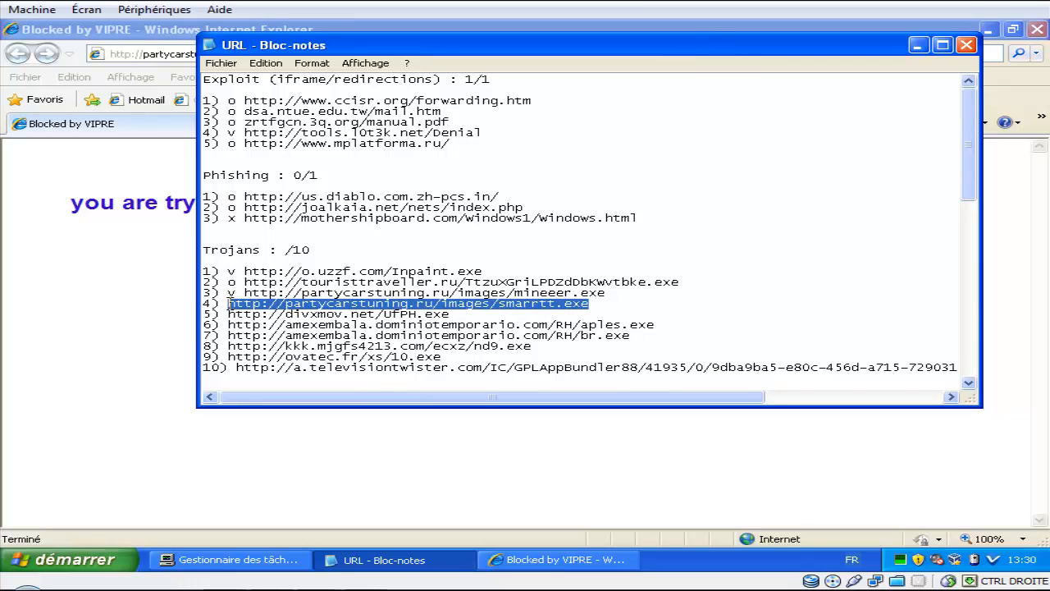
{"action": "left_click", "coordinate": [138, 323]}
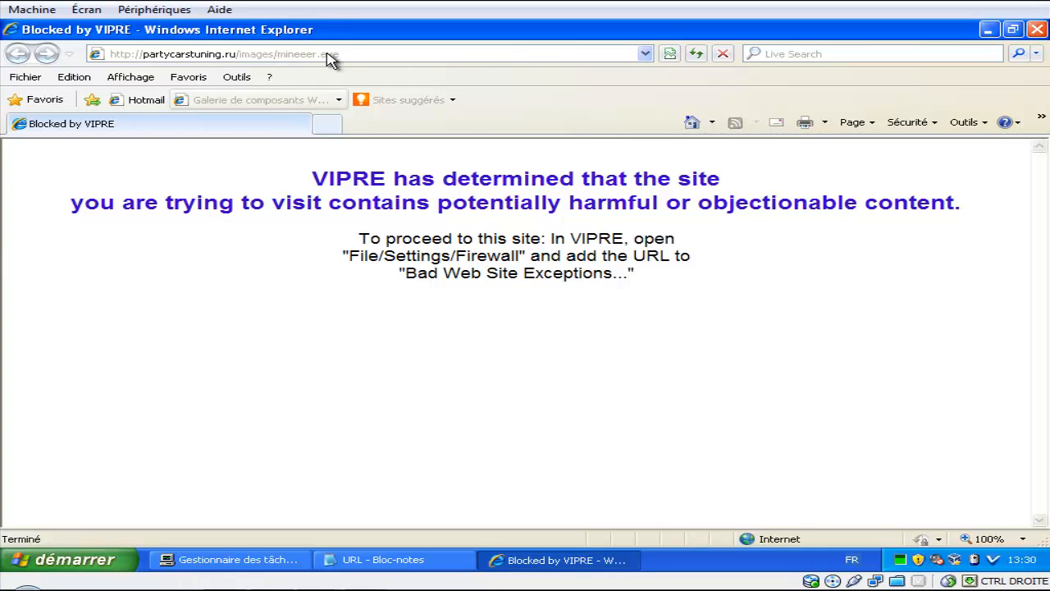
{"action": "left_click", "coordinate": [329, 54]}
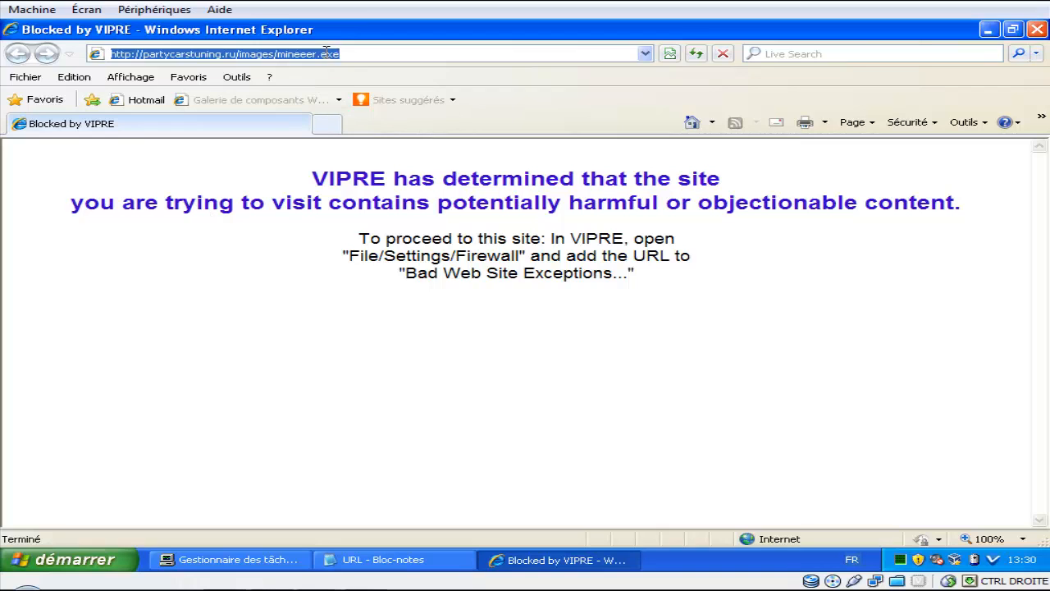
{"action": "type", "text": "http://partycarstuning.ru/images/smarrtt.exe"}
{"action": "key", "text": "Return"}
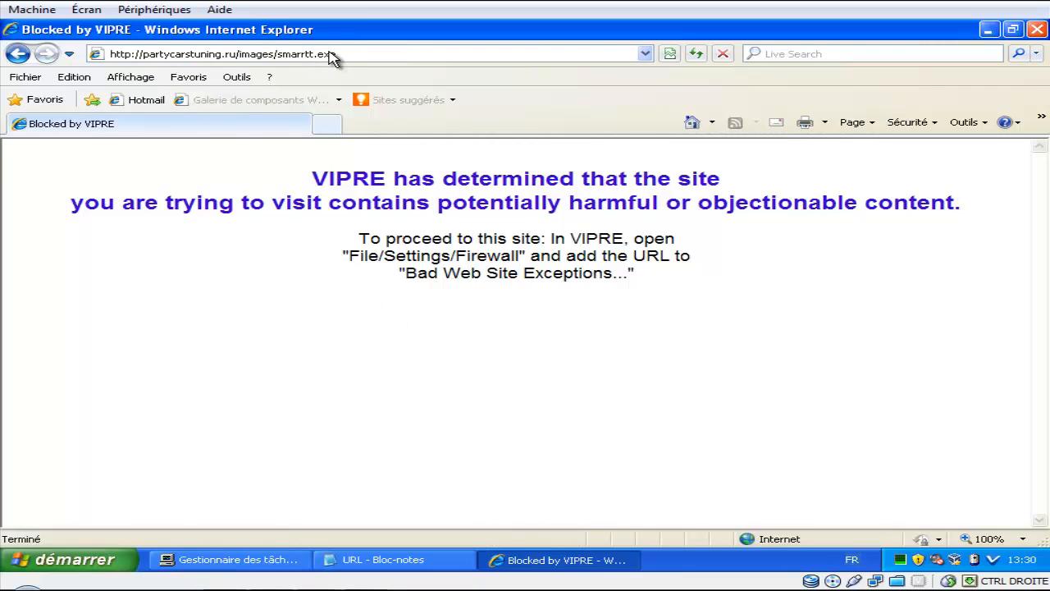
Step: Mark the fourth Trojans entry in the notes with a "v"
{"action": "left_click", "coordinate": [392, 559]}
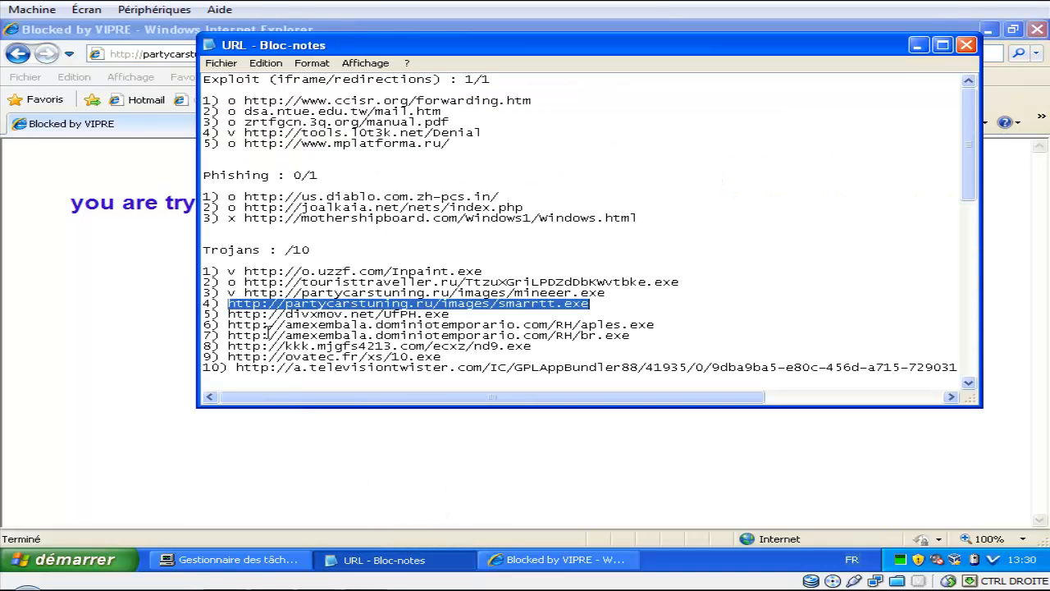
{"action": "key", "text": "Left"}
{"action": "type", "text": "v"}
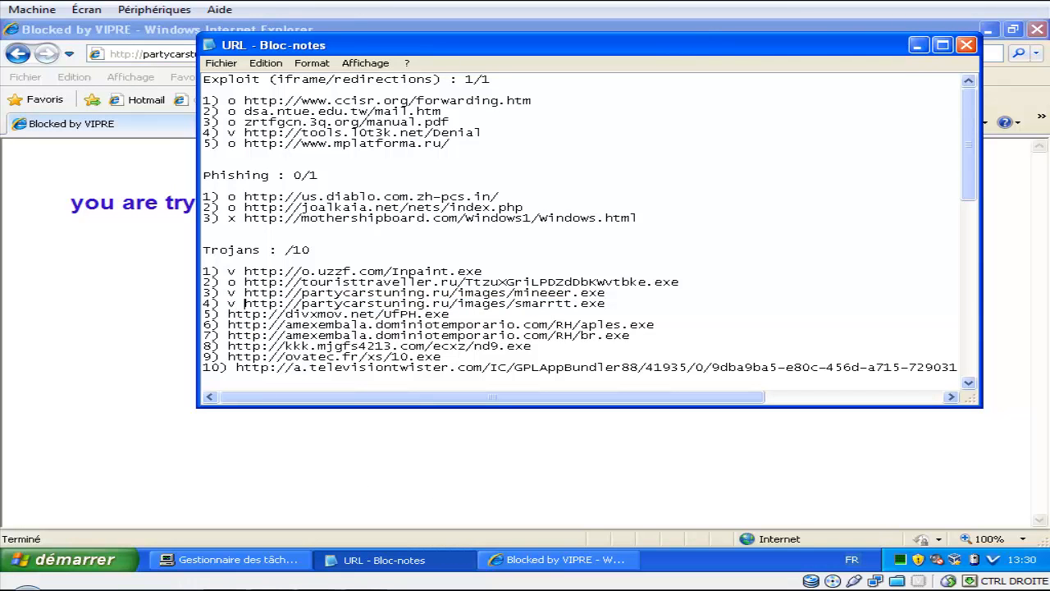
{"action": "left_click_drag", "start_coordinate": [460, 313], "coordinate": [227, 314]}
{"action": "key", "text": "ctrl+c"}
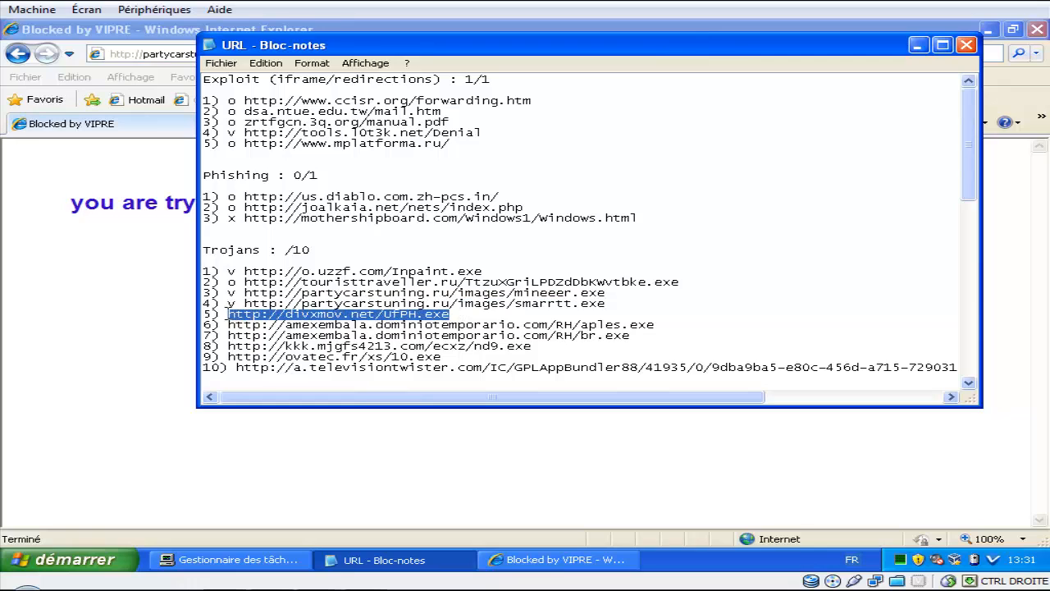
{"action": "left_click", "coordinate": [144, 330]}
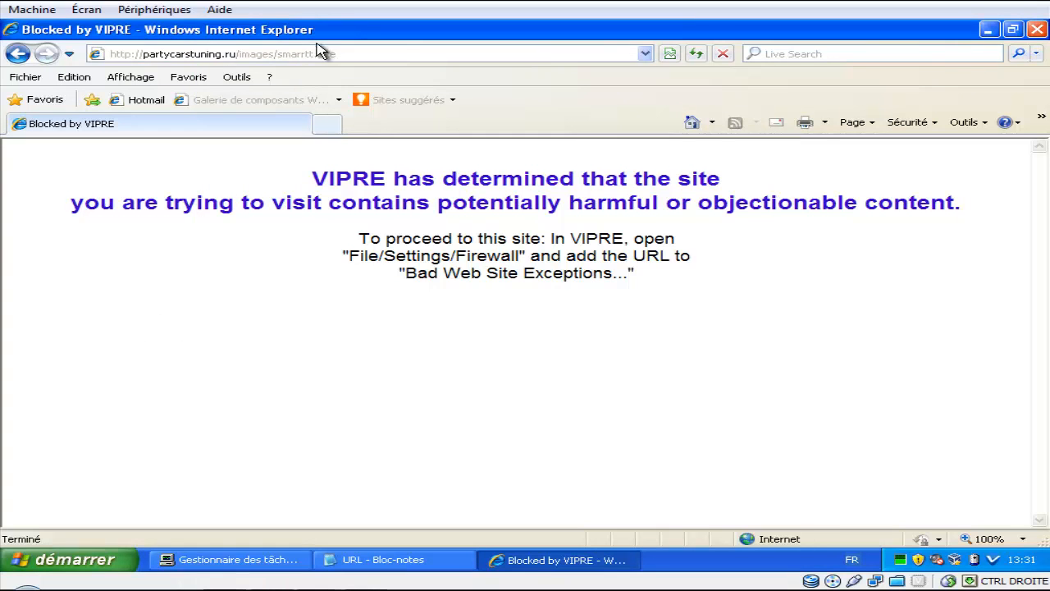
{"action": "left_click", "coordinate": [316, 53]}
{"action": "key", "text": "ctrl+v"}
{"action": "key", "text": "Return"}
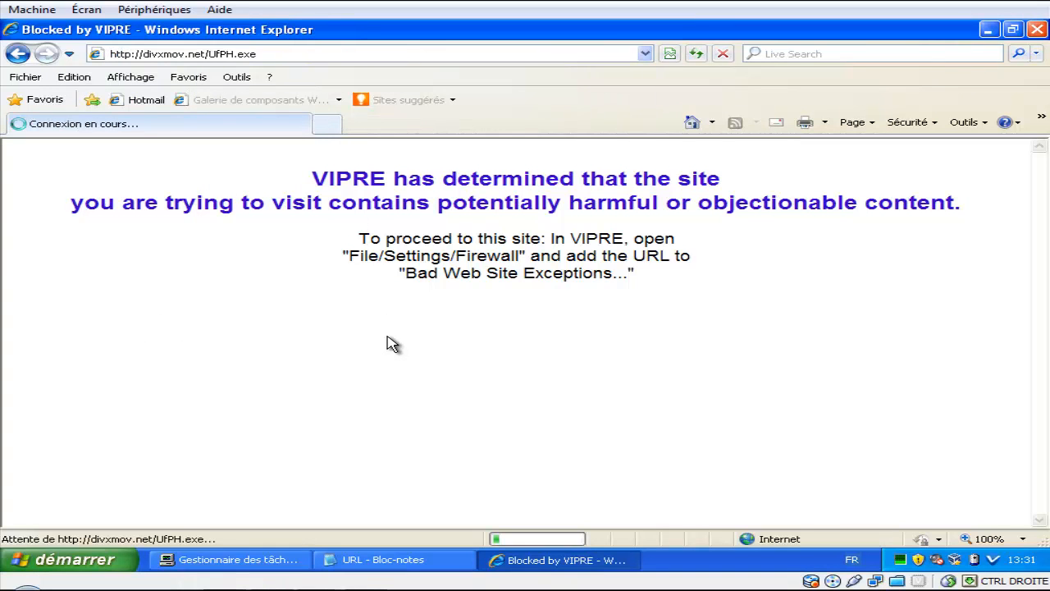
{"action": "left_click", "coordinate": [403, 562]}
{"action": "left_click", "coordinate": [228, 314]}
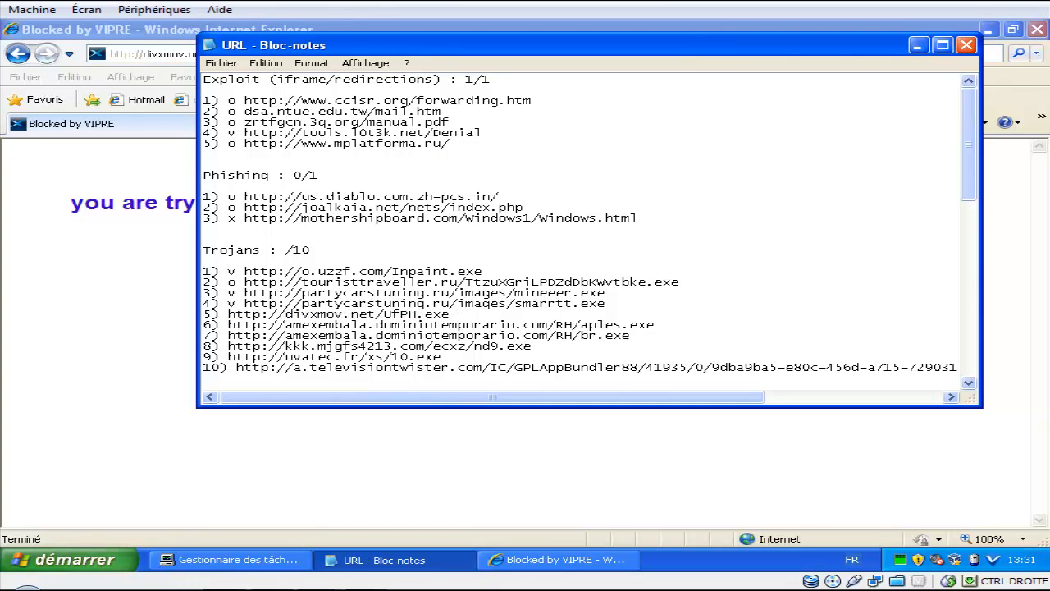
{"action": "type", "text": "v"}
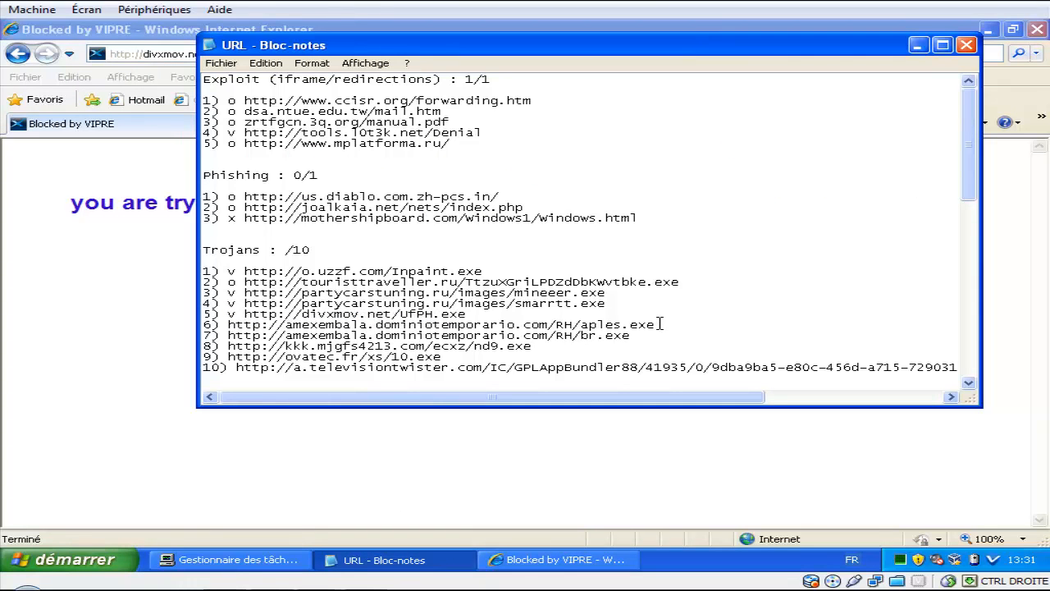
{"action": "left_click_drag", "start_coordinate": [655, 325], "coordinate": [225, 325]}
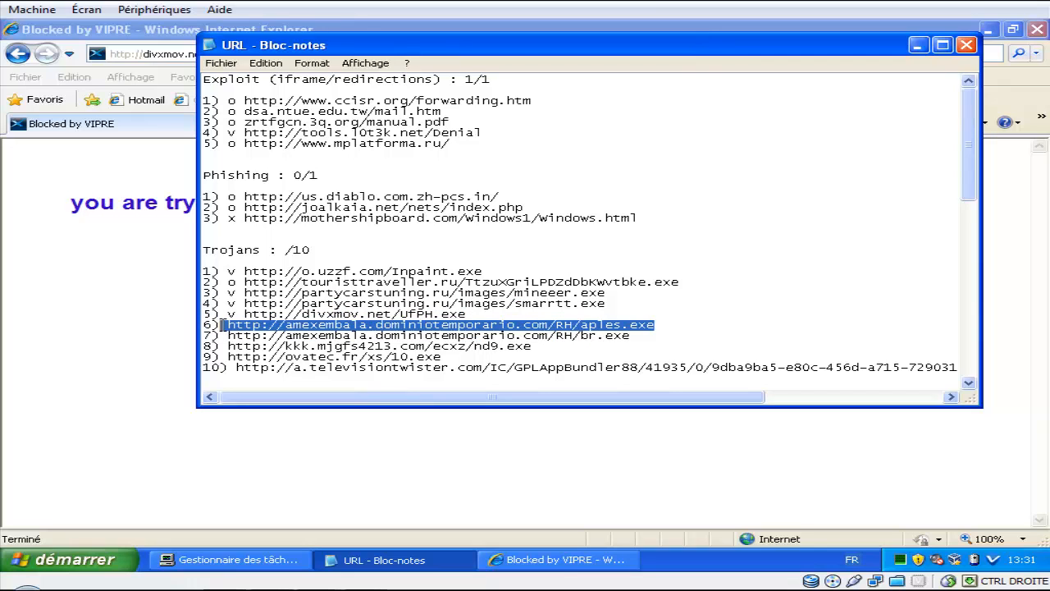
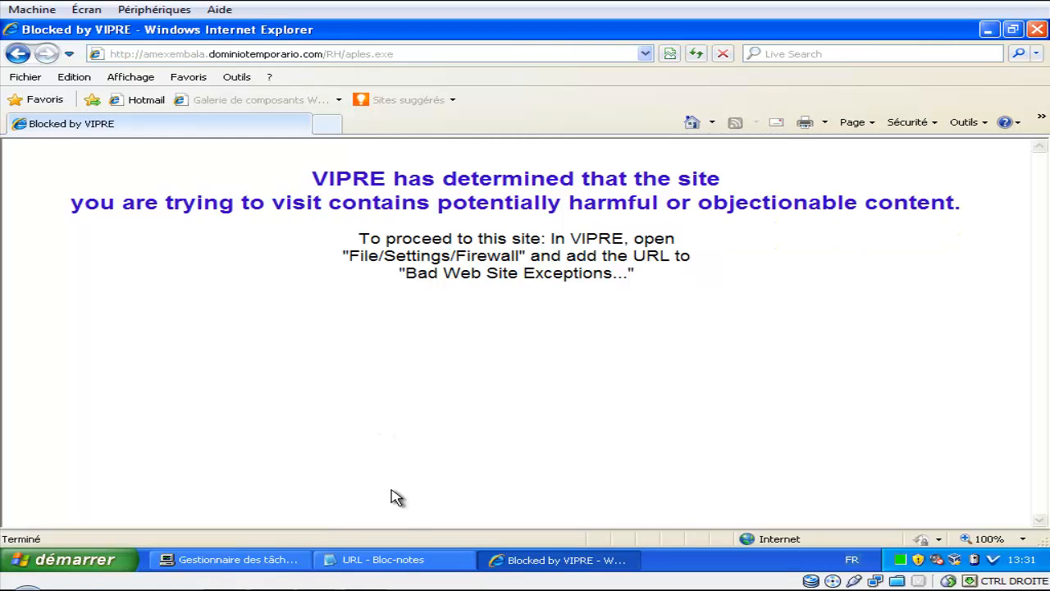
{"action": "left_click", "coordinate": [402, 560]}
{"action": "left_click", "coordinate": [229, 325]}
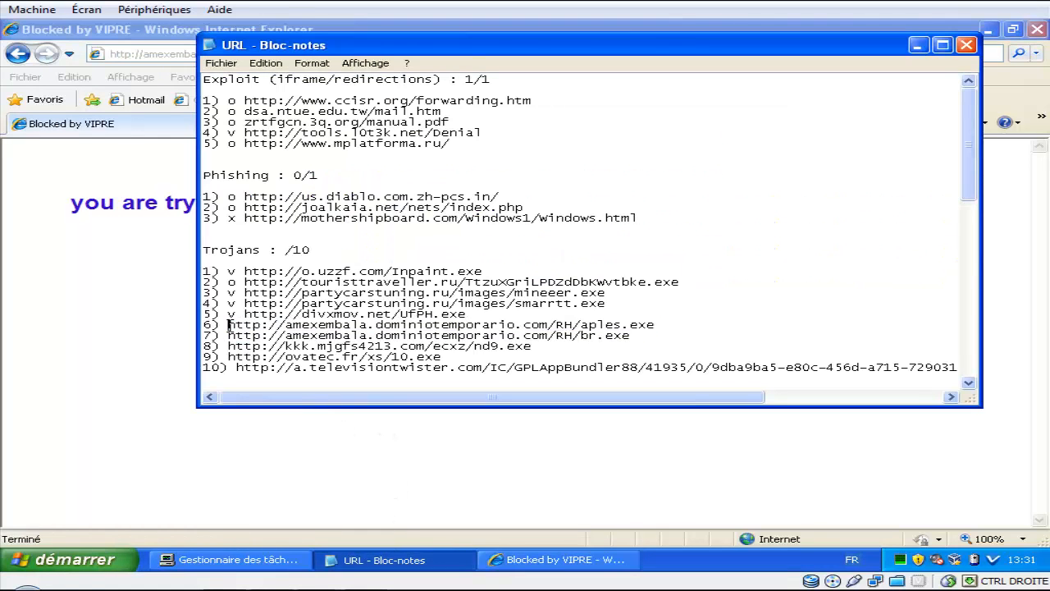
{"action": "type", "text": "v"}
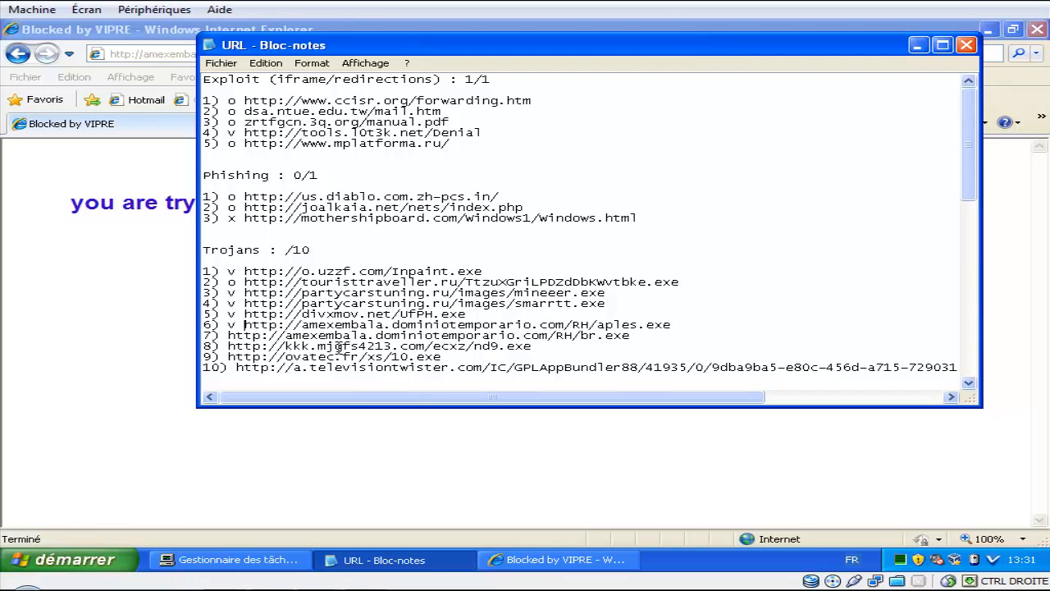
{"action": "left_click_drag", "start_coordinate": [641, 335], "coordinate": [227, 336]}
{"action": "left_click", "coordinate": [129, 335]}
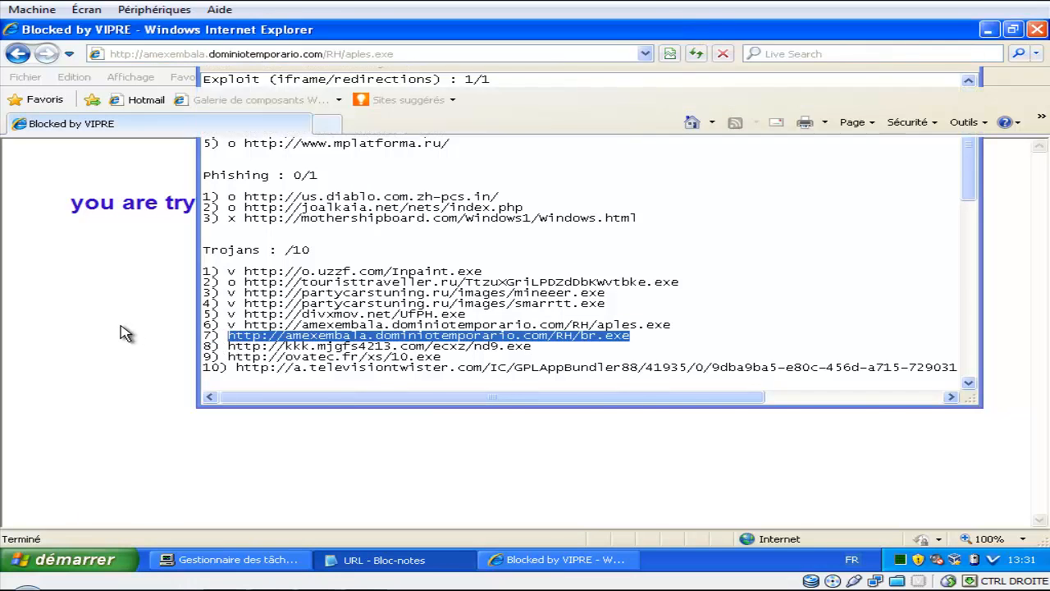
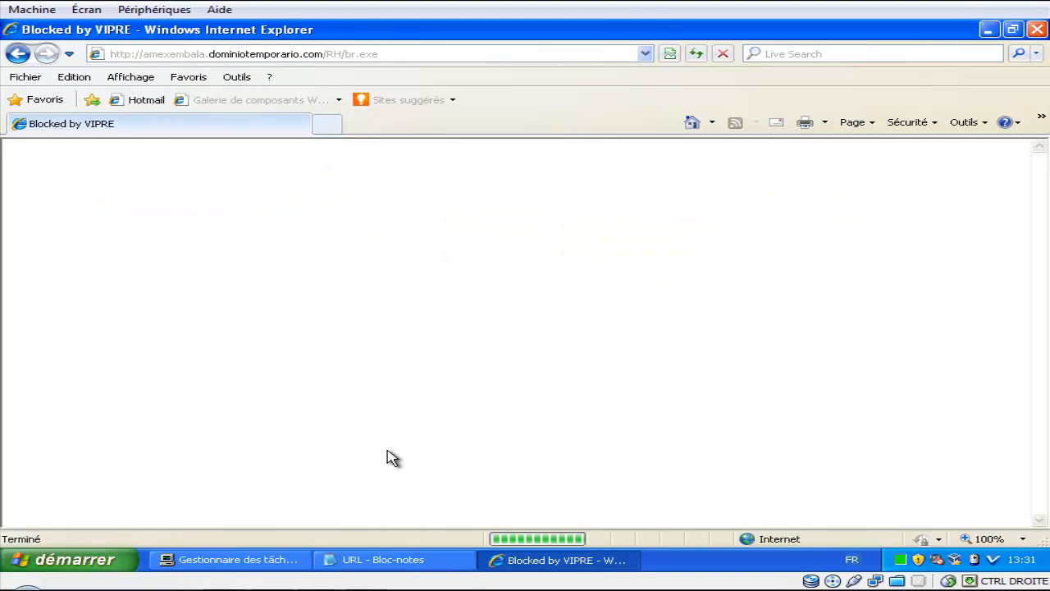
{"action": "left_click", "coordinate": [344, 560]}
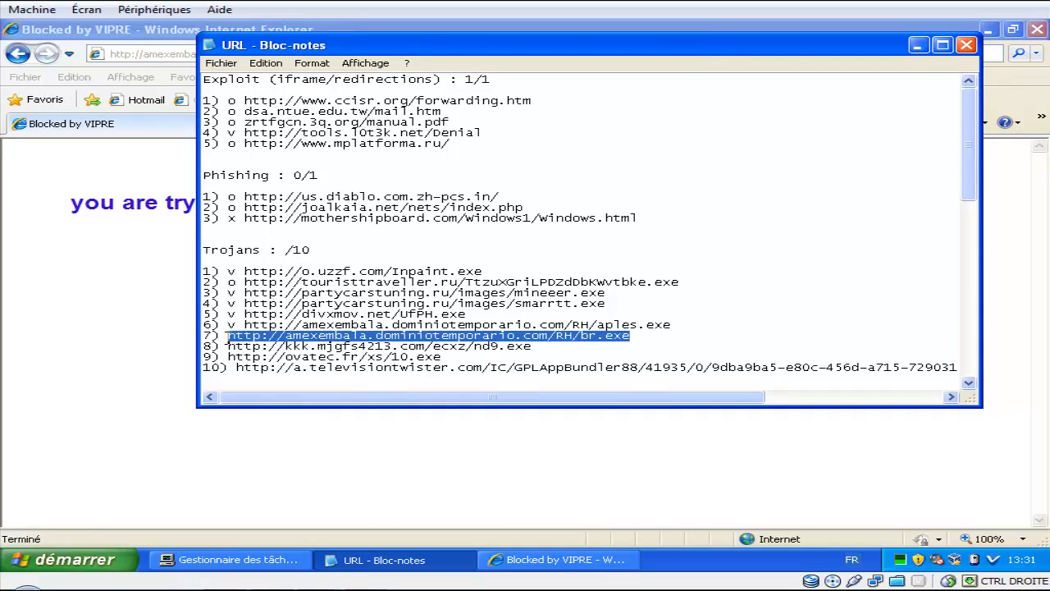
{"action": "left_click", "coordinate": [228, 337]}
{"action": "type", "text": "v"}
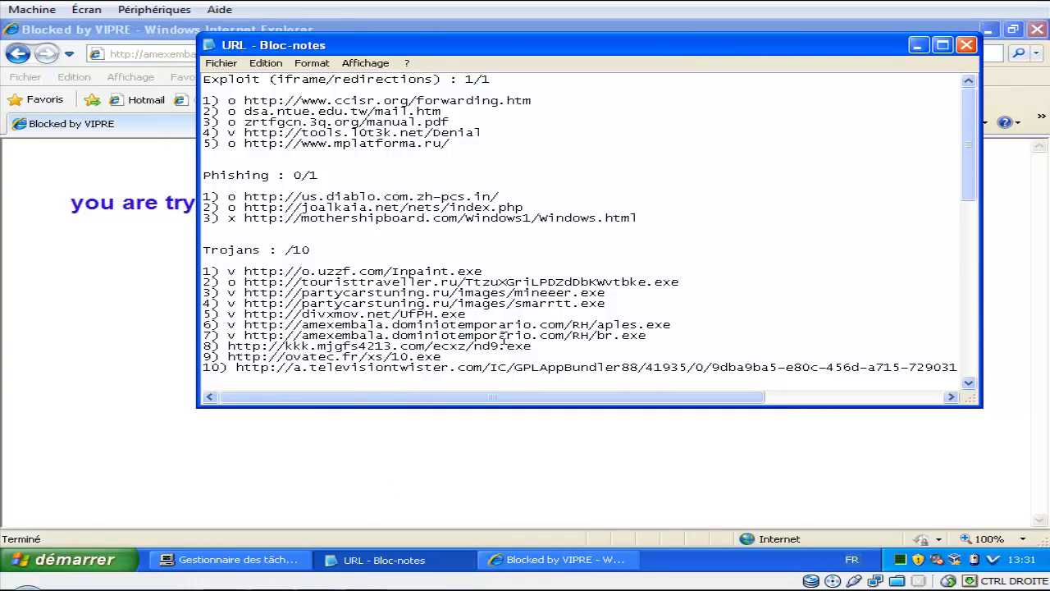
{"action": "left_click_drag", "start_coordinate": [541, 345], "coordinate": [228, 346]}
{"action": "key", "text": "ctrl+c"}
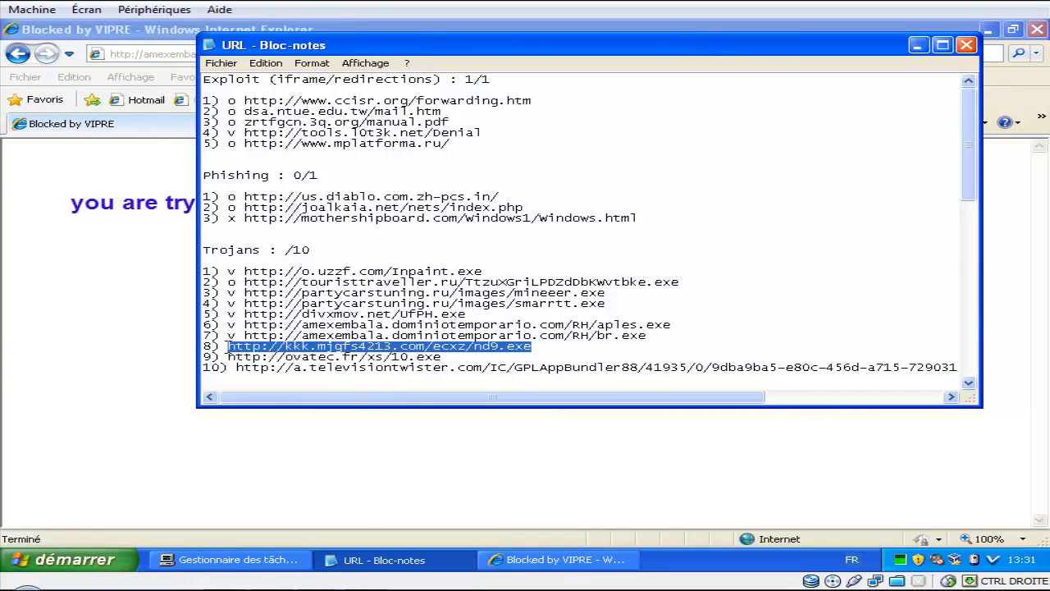
{"action": "left_click", "coordinate": [143, 320]}
{"action": "left_click", "coordinate": [267, 54]}
{"action": "key", "text": "ctrl+v"}
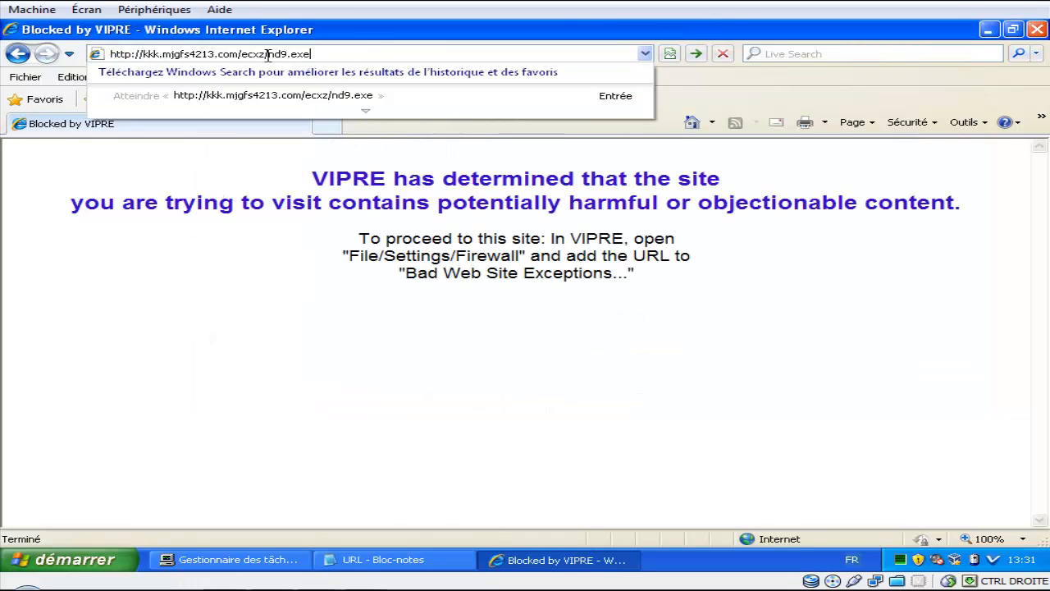
{"action": "key", "text": "Return"}
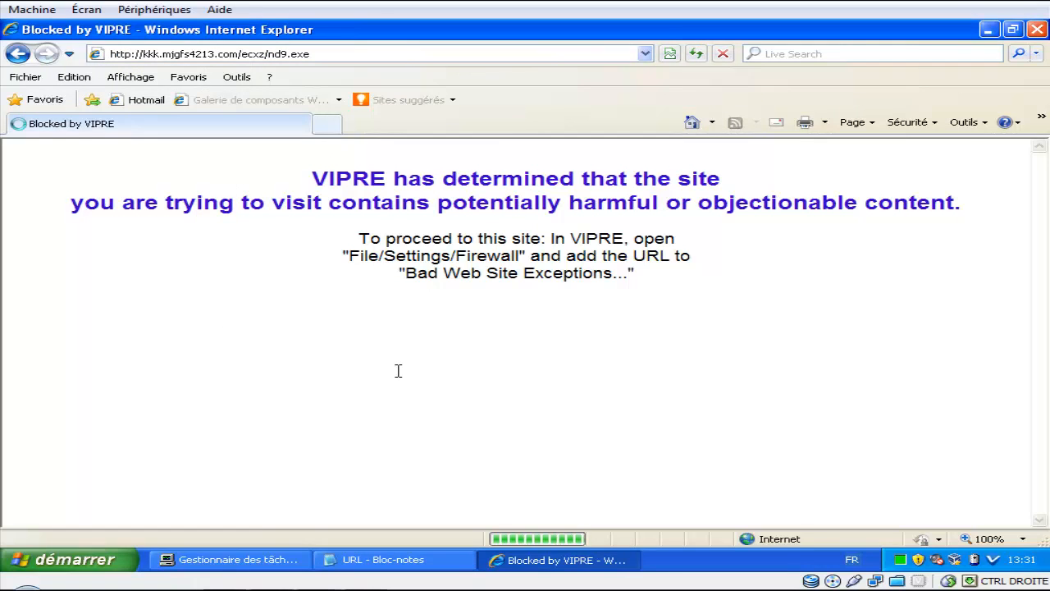
{"action": "left_click", "coordinate": [383, 560]}
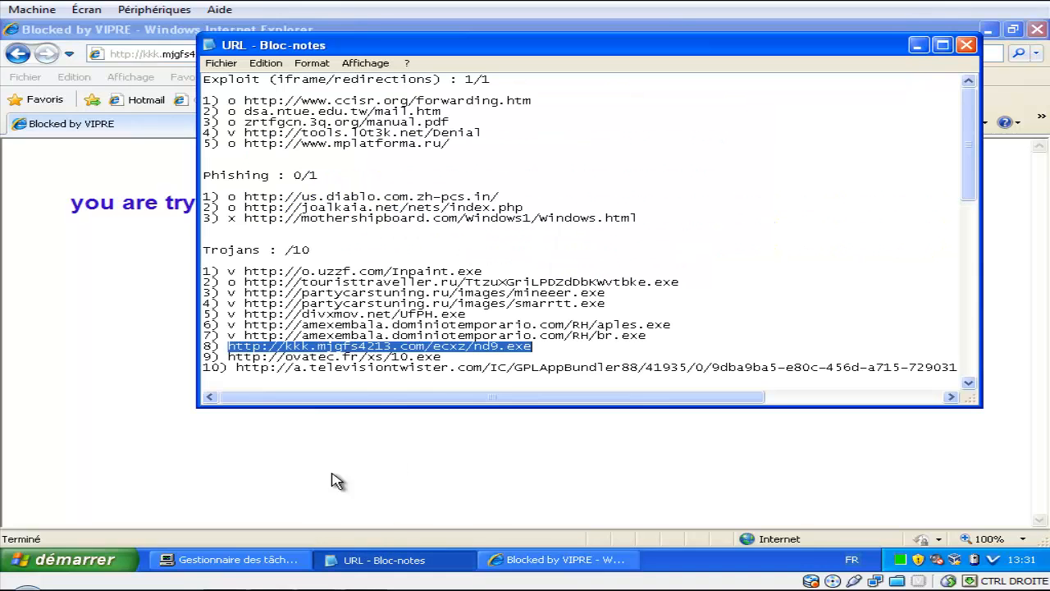
{"action": "left_click", "coordinate": [228, 345]}
{"action": "type", "text": "v"}
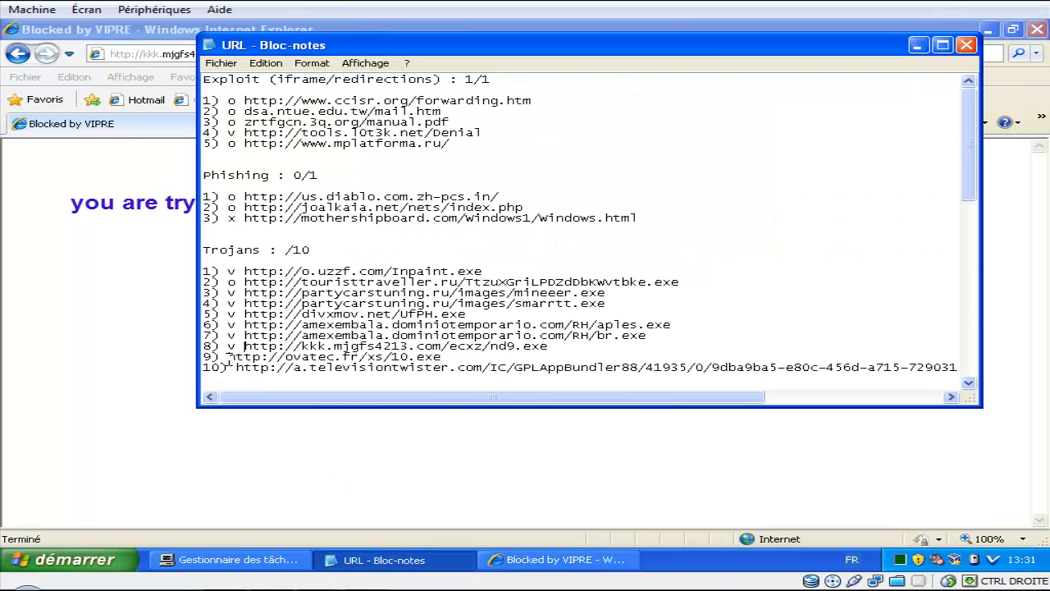
{"action": "left_click_drag", "start_coordinate": [229, 356], "coordinate": [450, 361]}
{"action": "key", "text": "ctrl+c"}
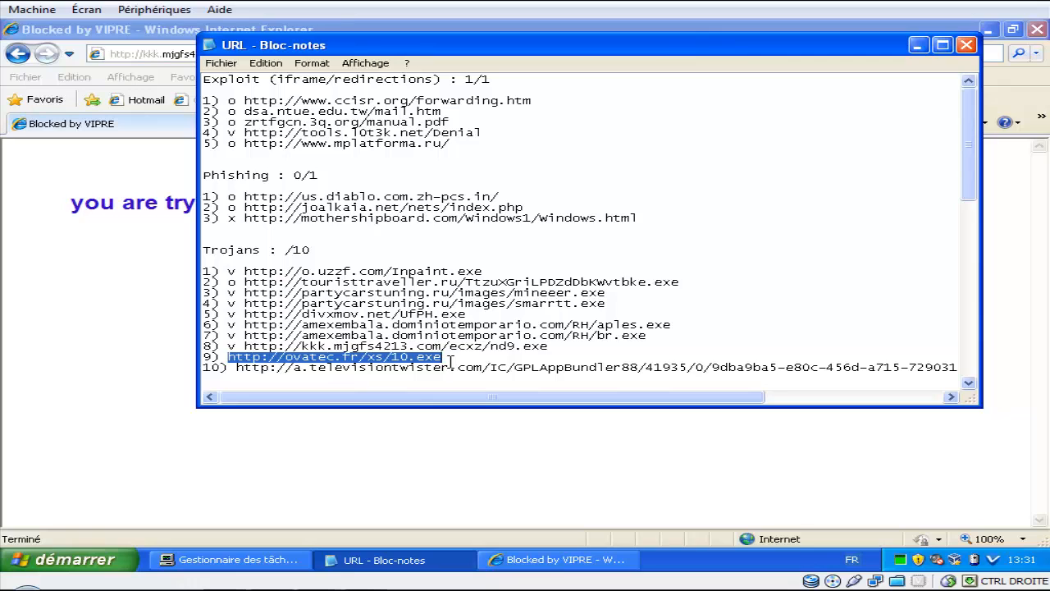
{"action": "left_click", "coordinate": [178, 361]}
{"action": "left_click", "coordinate": [289, 56]}
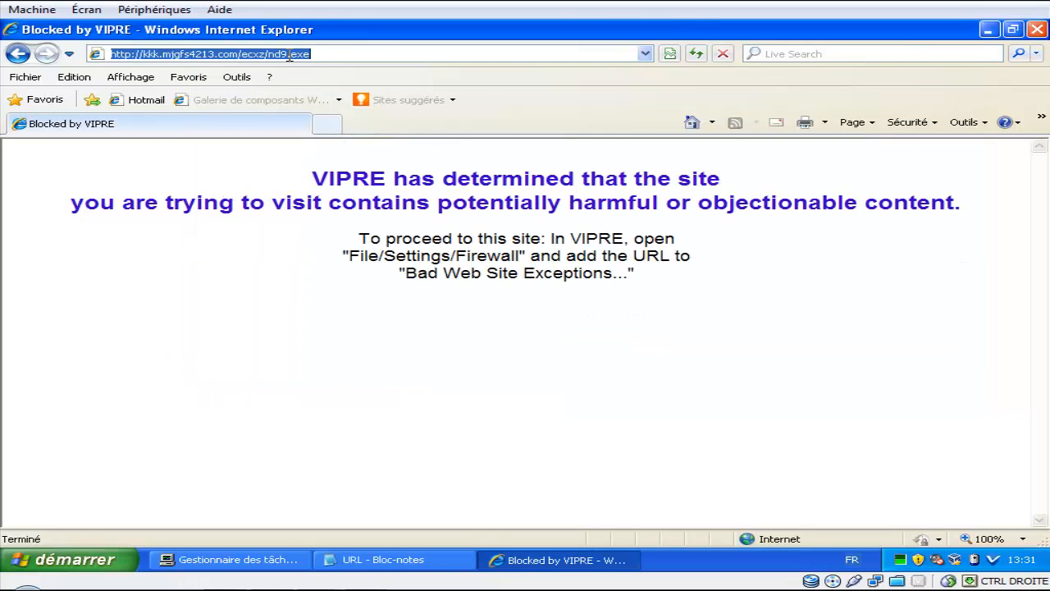
{"action": "key", "text": "ctrl+v"}
{"action": "key", "text": "Return"}
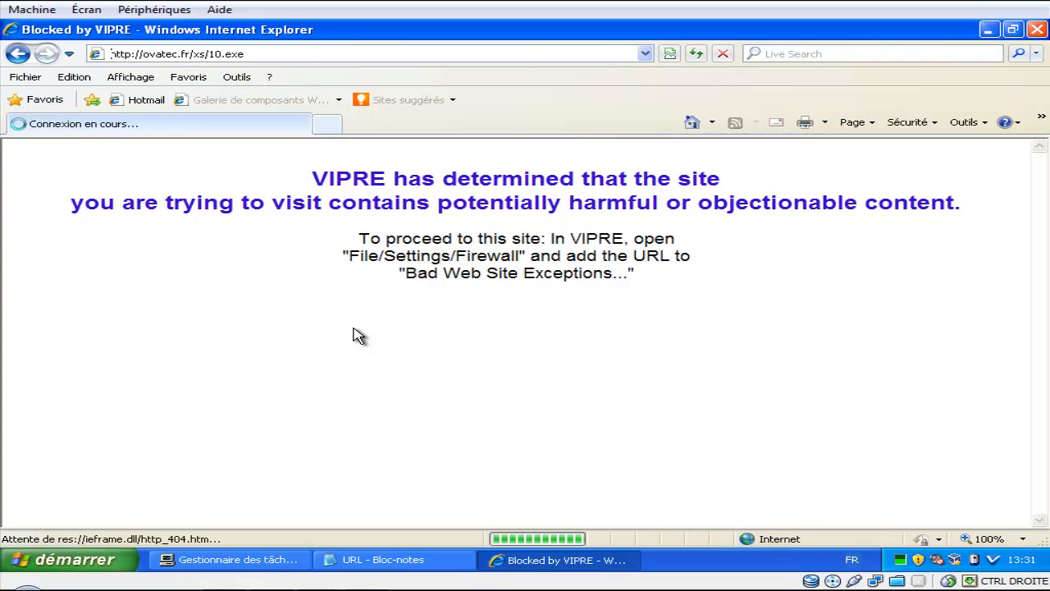
{"action": "left_click", "coordinate": [386, 560]}
{"action": "left_click", "coordinate": [230, 359]}
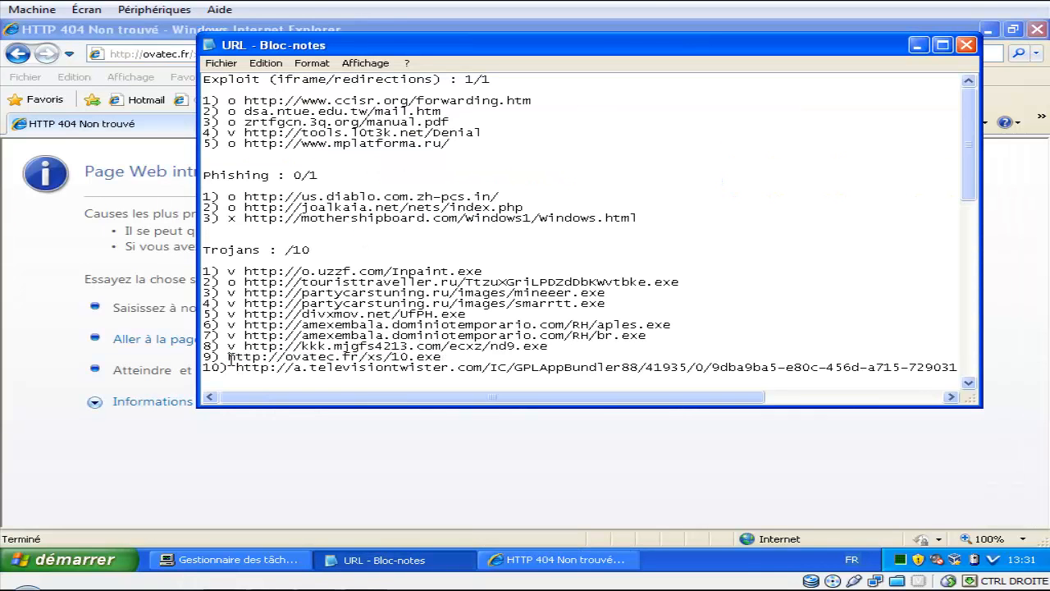
{"action": "type", "text": "o"}
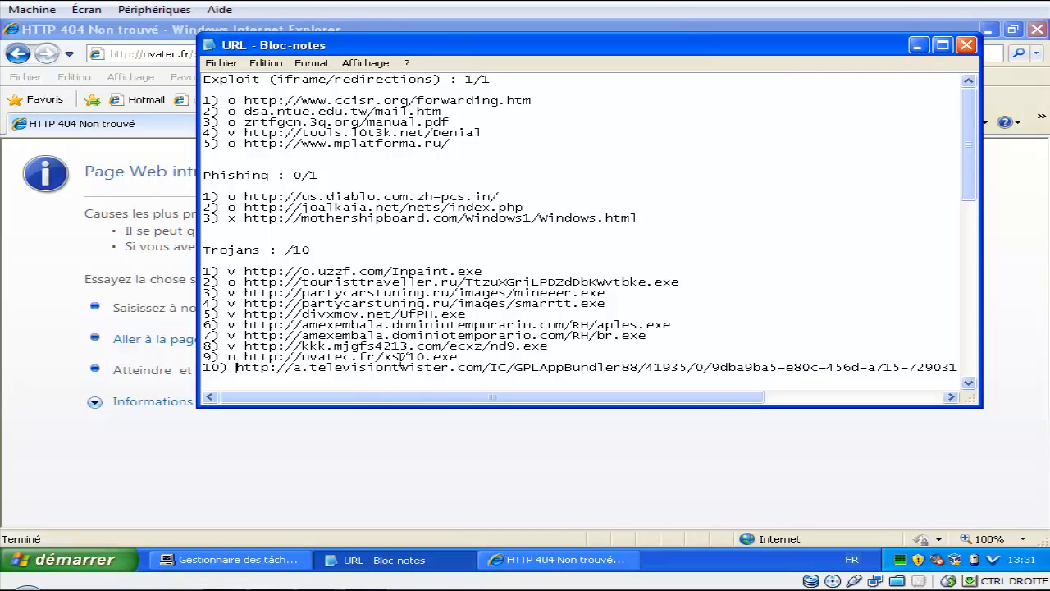
Step: Load the tenth Trojans URL from the notes, the a.televisiontwister.com link to XvidSetup.exe, in the browser
{"action": "left_click_drag", "start_coordinate": [236, 366], "coordinate": [990, 370]}
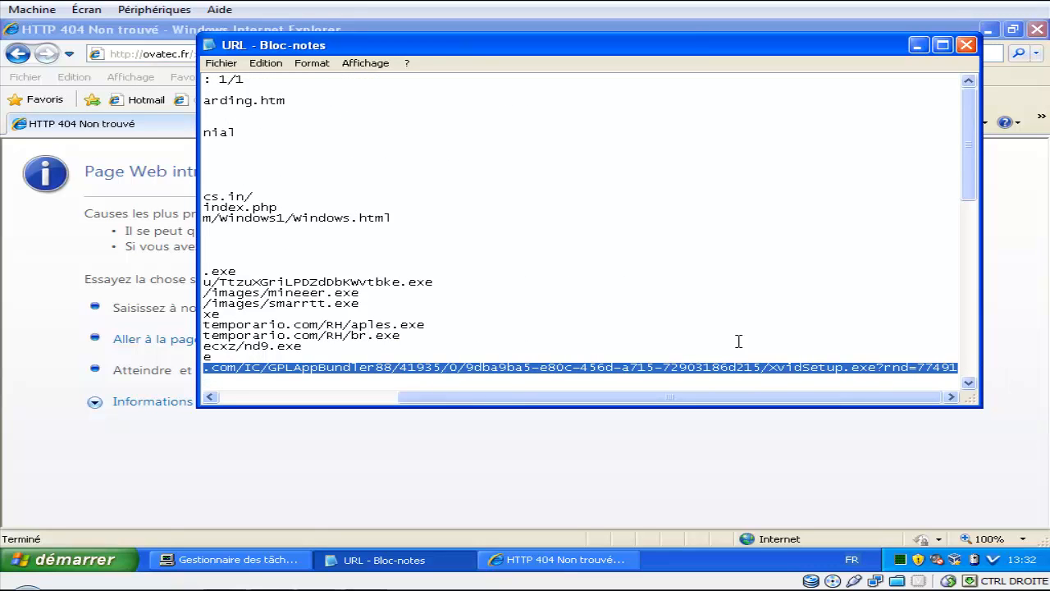
{"action": "left_click", "coordinate": [310, 498]}
{"action": "left_click", "coordinate": [355, 55]}
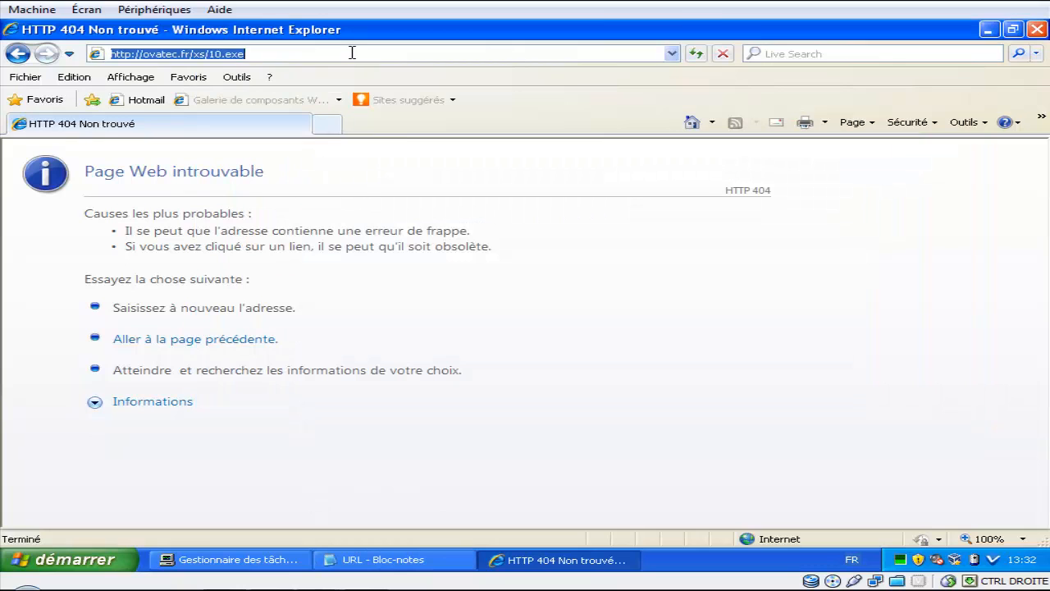
{"action": "key", "text": "ctrl+v"}
{"action": "key", "text": "Return"}
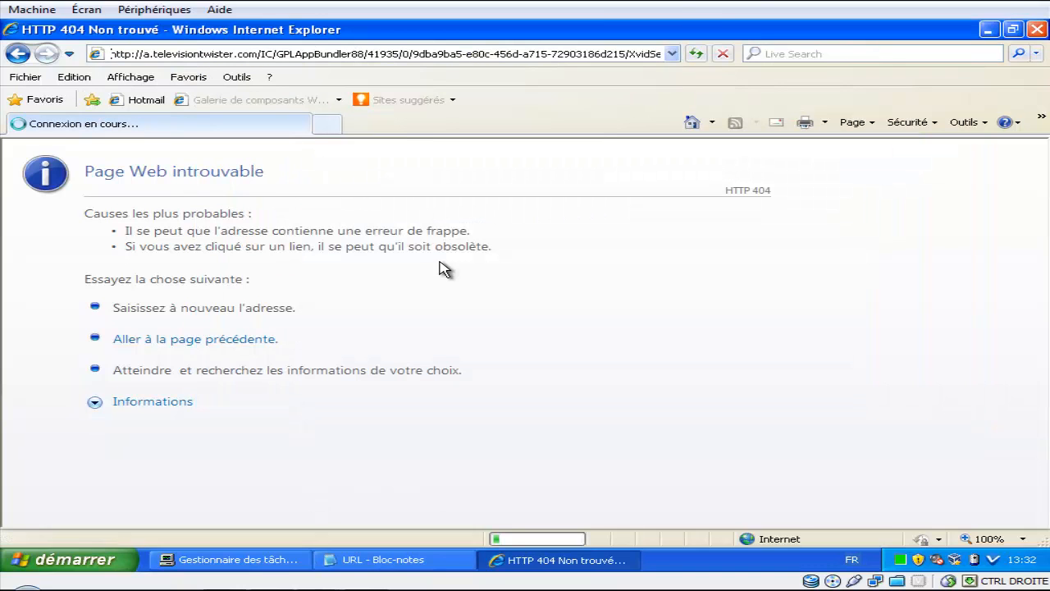
Step: Mark the tenth Trojans entry in the notes with a "v" and enter 8 as the Trojans section score
{"action": "left_click", "coordinate": [391, 559]}
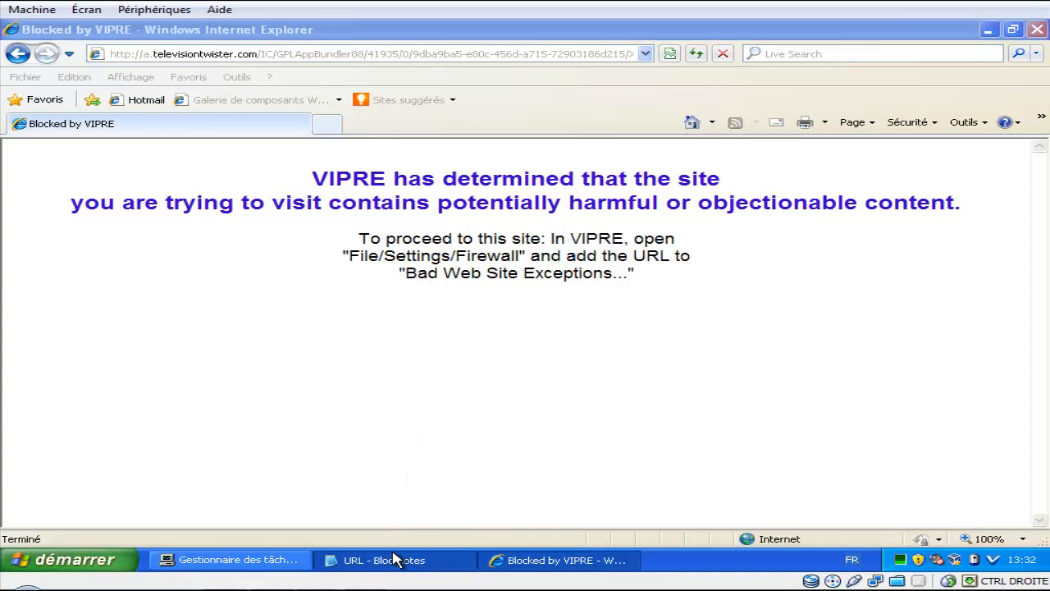
{"action": "left_click_drag", "start_coordinate": [492, 399], "coordinate": [276, 420]}
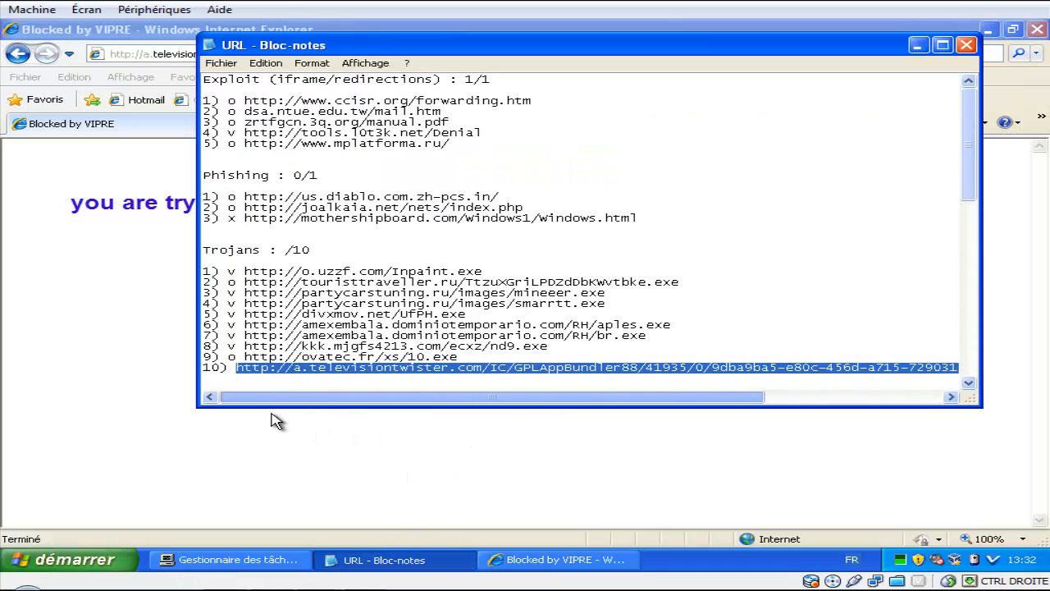
{"action": "left_click", "coordinate": [237, 369]}
{"action": "type", "text": "v"}
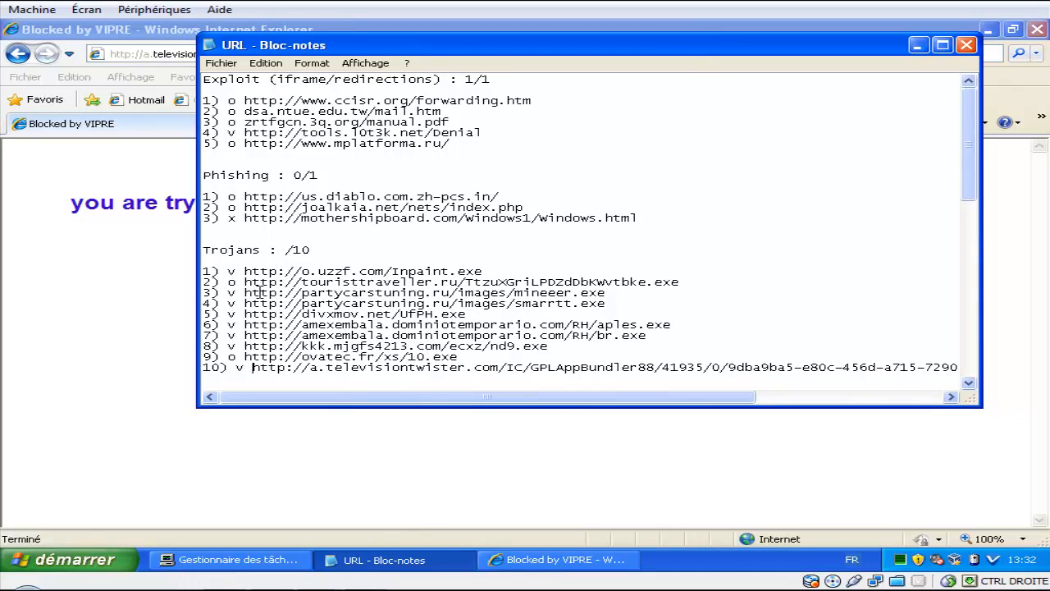
{"action": "left_click_drag", "start_coordinate": [310, 250], "coordinate": [294, 252]}
{"action": "type", "text": "8"}
{"action": "left_click_drag", "start_coordinate": [969, 143], "coordinate": [914, 234]}
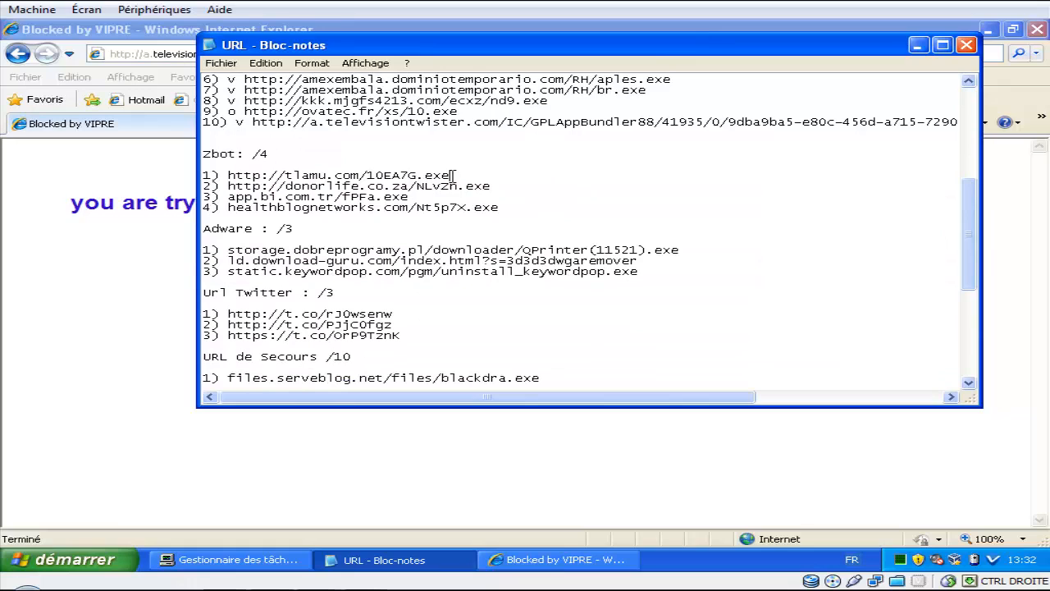
{"action": "left_click_drag", "start_coordinate": [452, 174], "coordinate": [231, 171]}
{"action": "key", "text": "ctrl+c"}
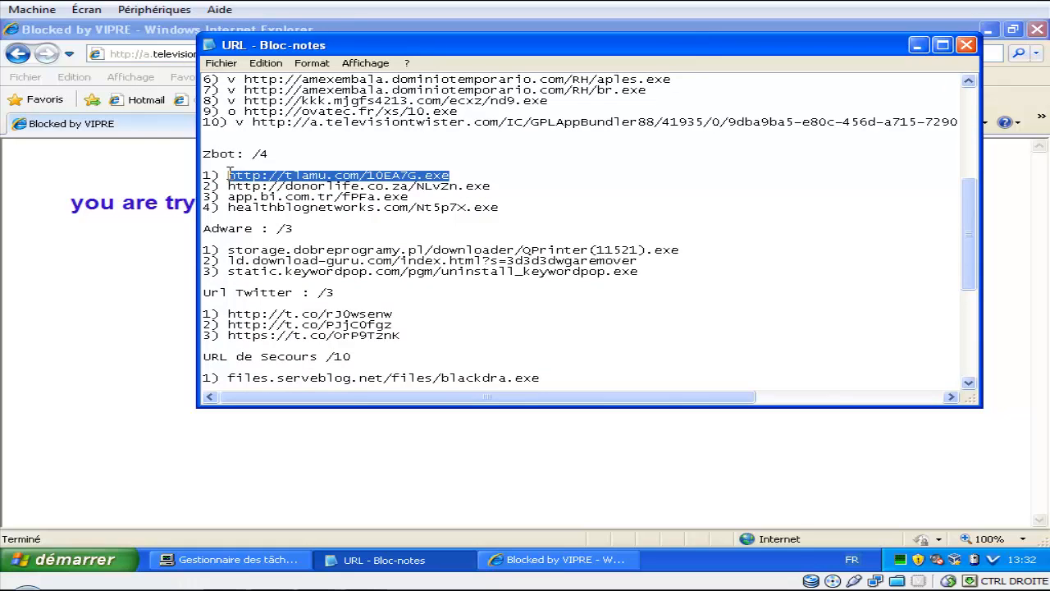
{"action": "left_click", "coordinate": [134, 329]}
{"action": "left_click", "coordinate": [294, 56]}
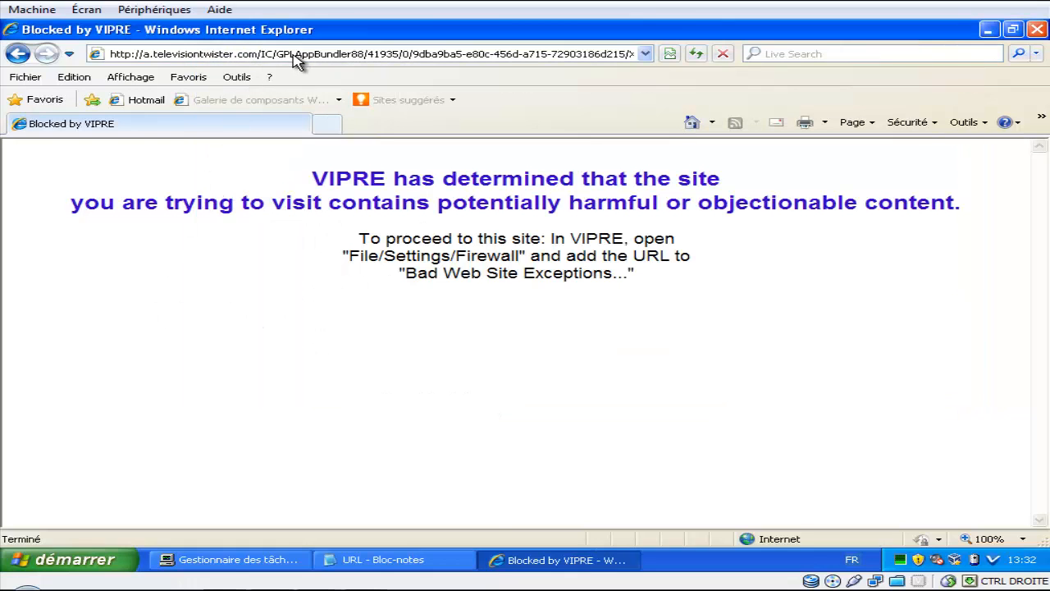
{"action": "key", "text": "ctrl+v"}
{"action": "key", "text": "Return"}
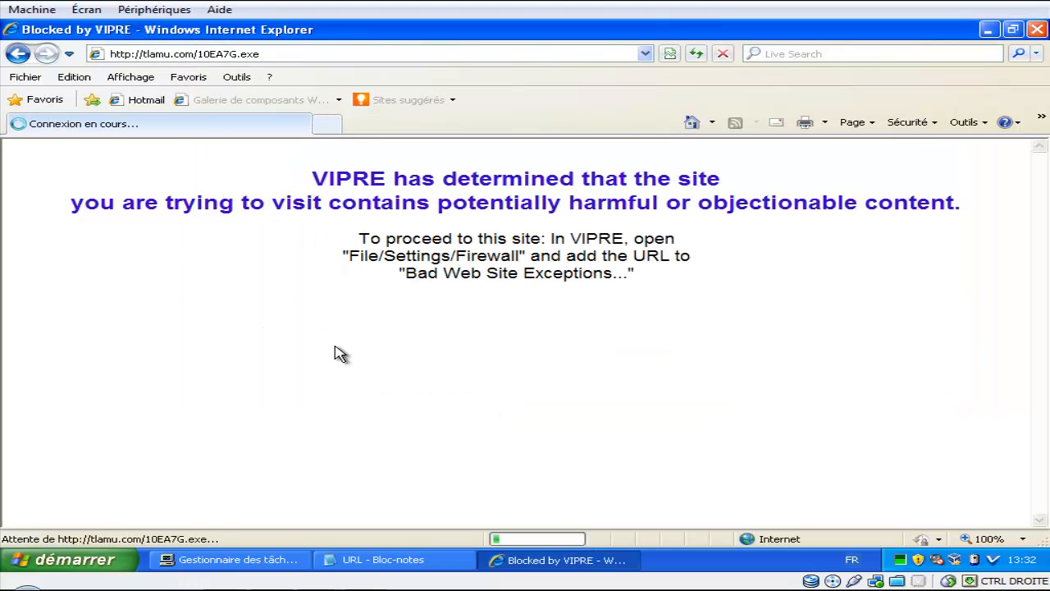
{"action": "left_click", "coordinate": [368, 558]}
{"action": "left_click", "coordinate": [227, 173]}
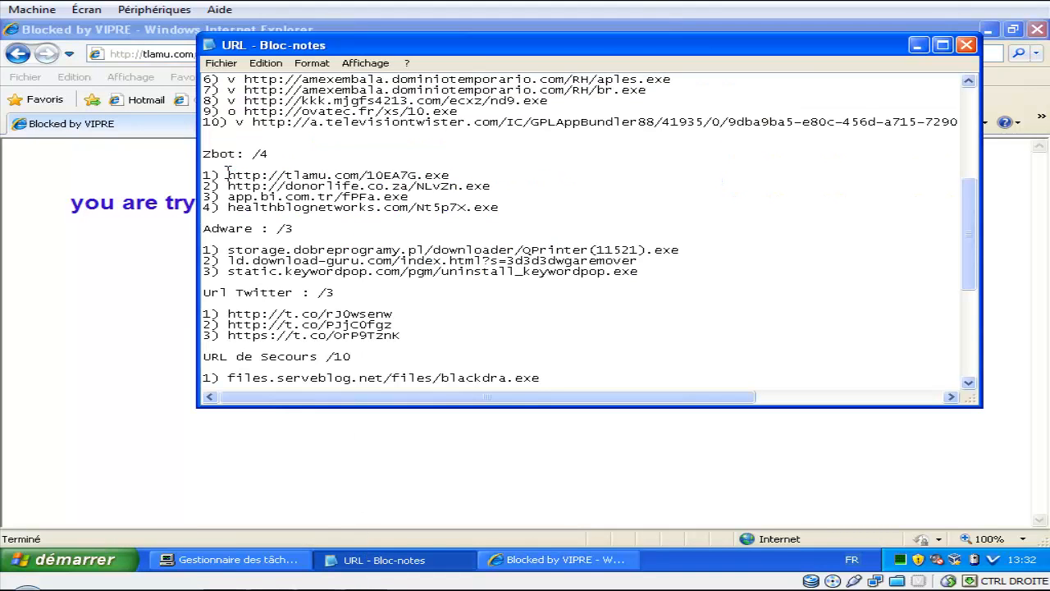
{"action": "type", "text": "v"}
{"action": "left_click_drag", "start_coordinate": [496, 185], "coordinate": [253, 188]}
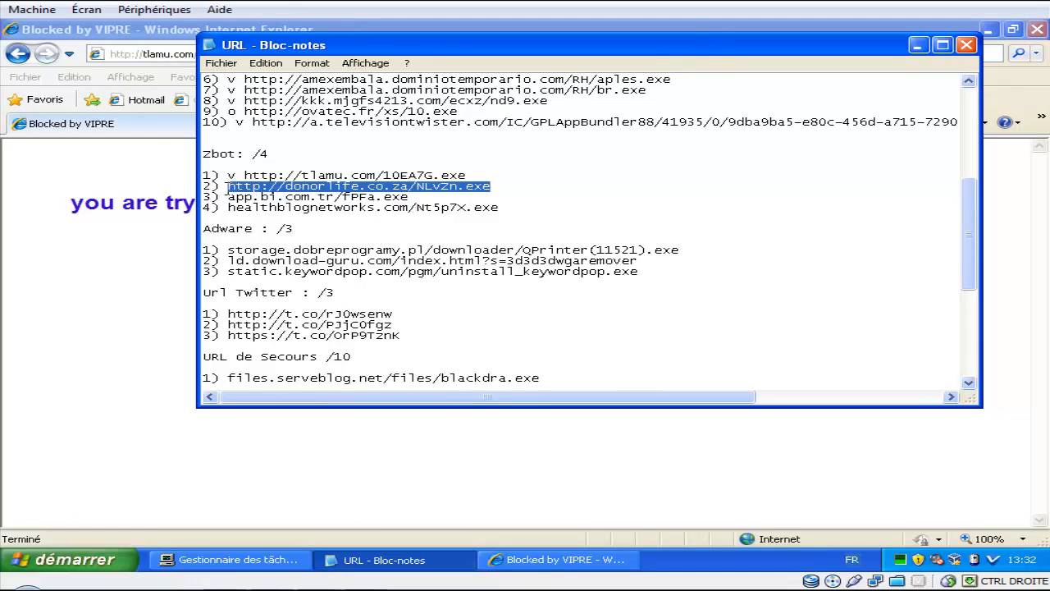
{"action": "left_click", "coordinate": [119, 323]}
{"action": "left_click", "coordinate": [286, 56]}
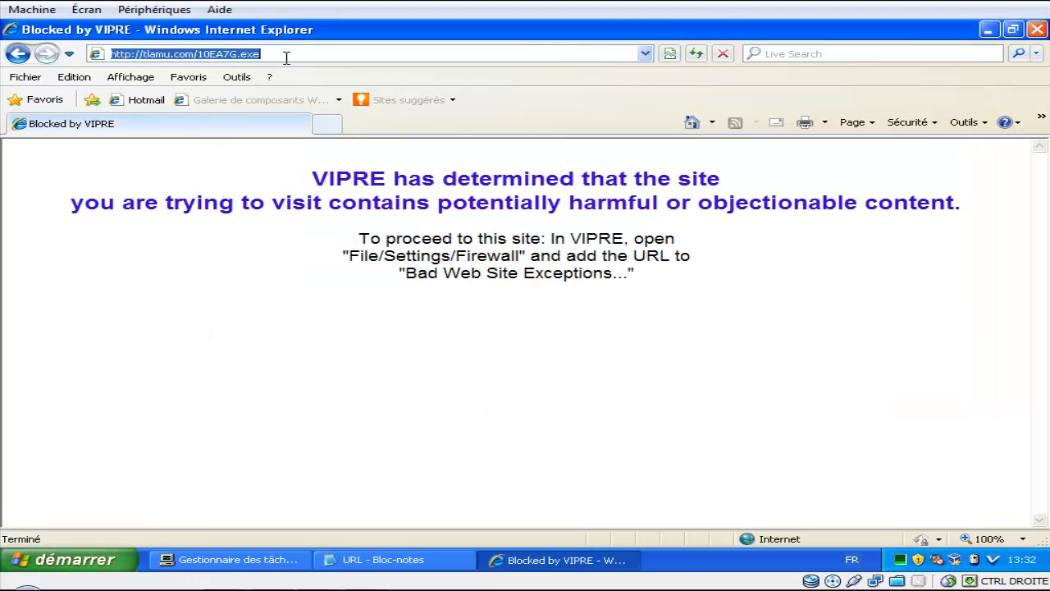
{"action": "type", "text": "http://donorlife.co.za/NLvZn.exe"}
{"action": "key", "text": "Return"}
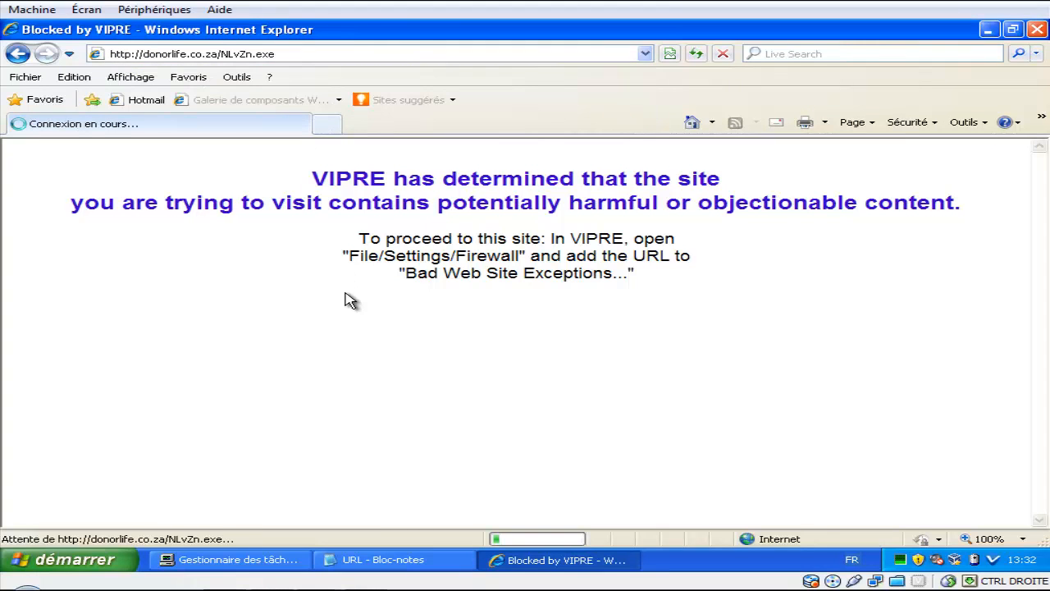
{"action": "left_click", "coordinate": [373, 559]}
{"action": "left_click", "coordinate": [227, 187]}
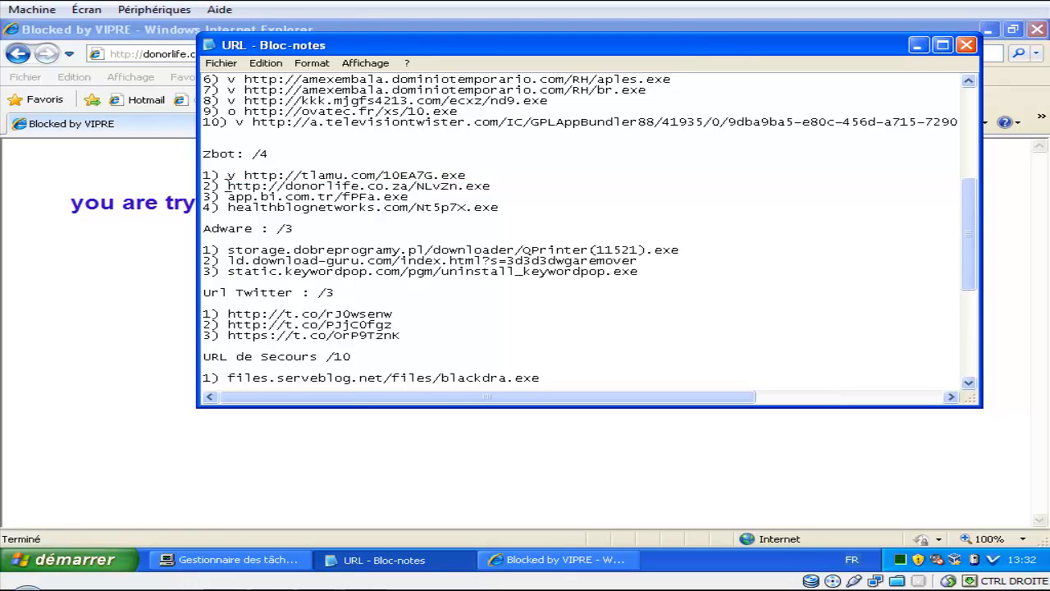
{"action": "type", "text": "v"}
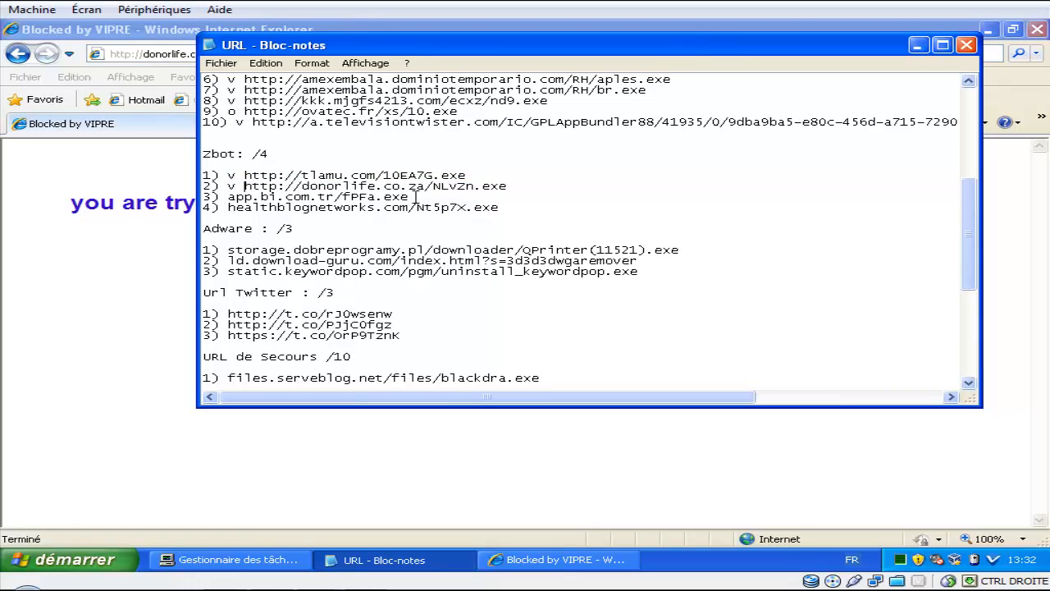
Step: Load app.bi.com.tr/fPFa.exe in the browser and mark the third Zbot entry in the notes with a "v"
{"action": "left_click_drag", "start_coordinate": [416, 197], "coordinate": [222, 197]}
{"action": "key", "text": "ctrl+c"}
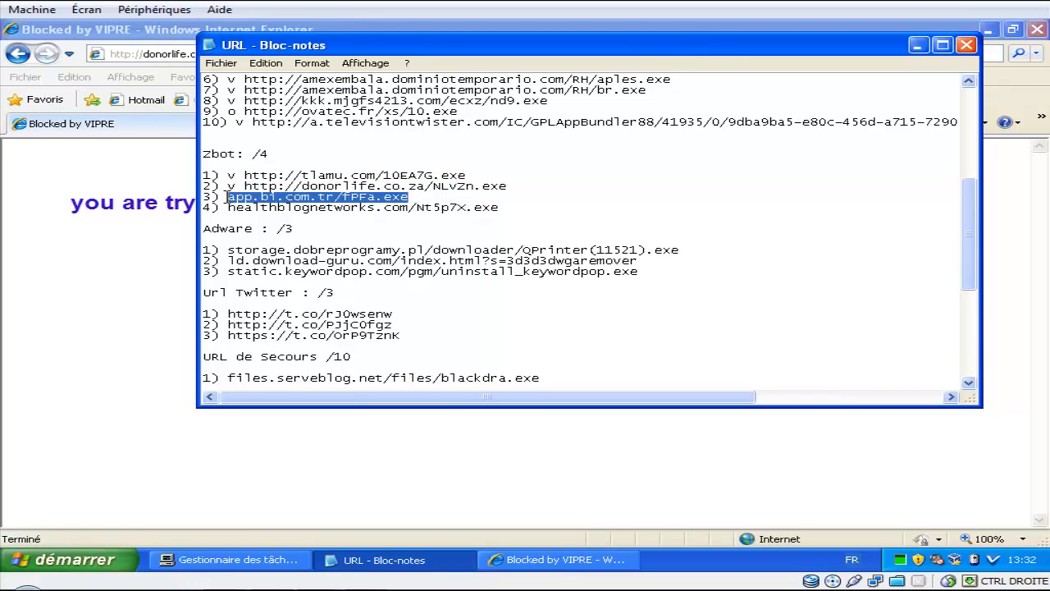
{"action": "left_click", "coordinate": [155, 290]}
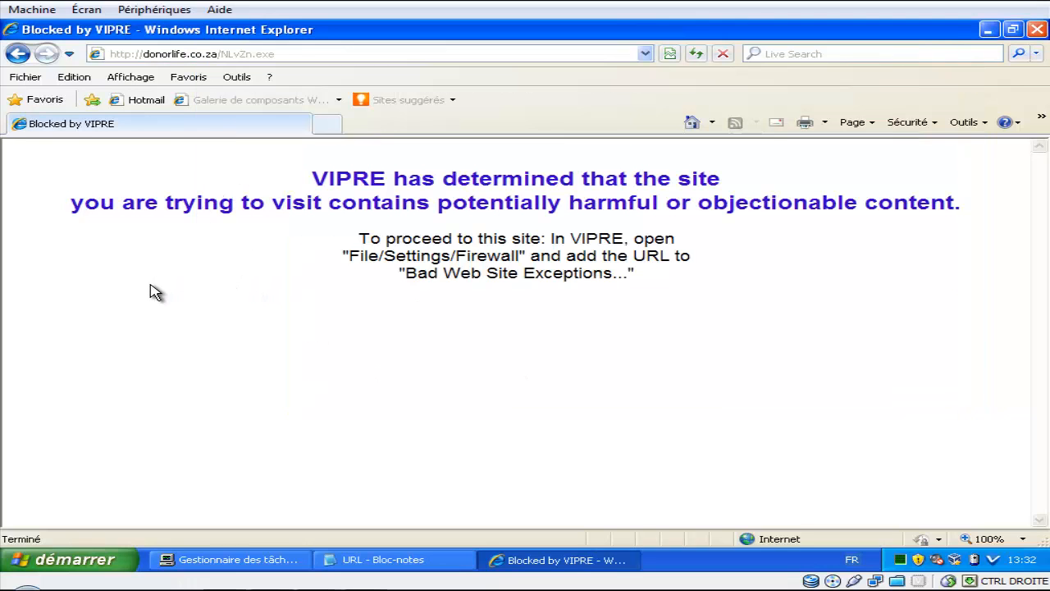
{"action": "left_click", "coordinate": [279, 54]}
{"action": "key", "text": "ctrl+v"}
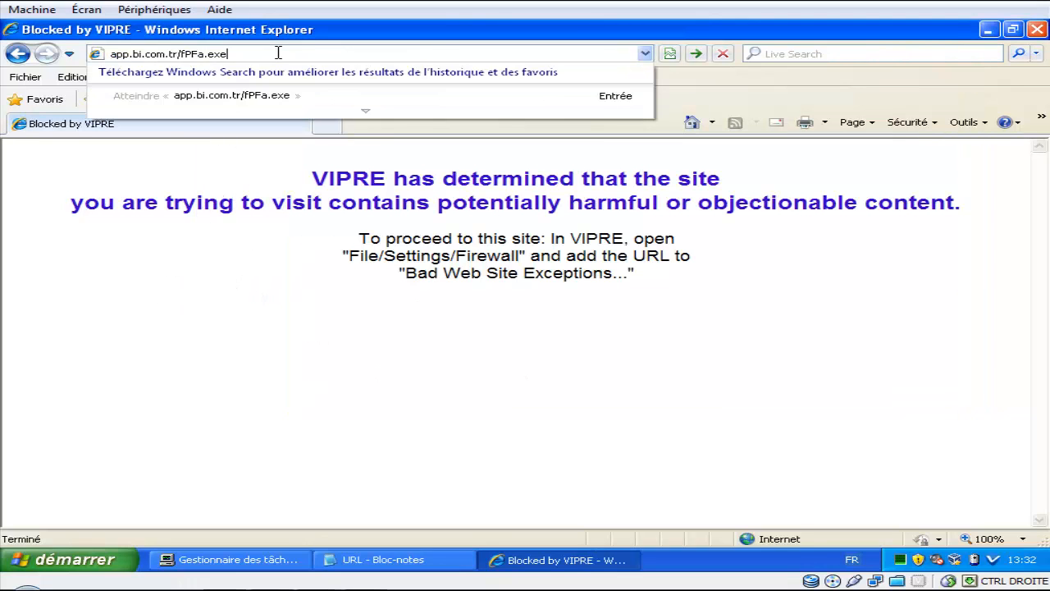
{"action": "key", "text": "Return"}
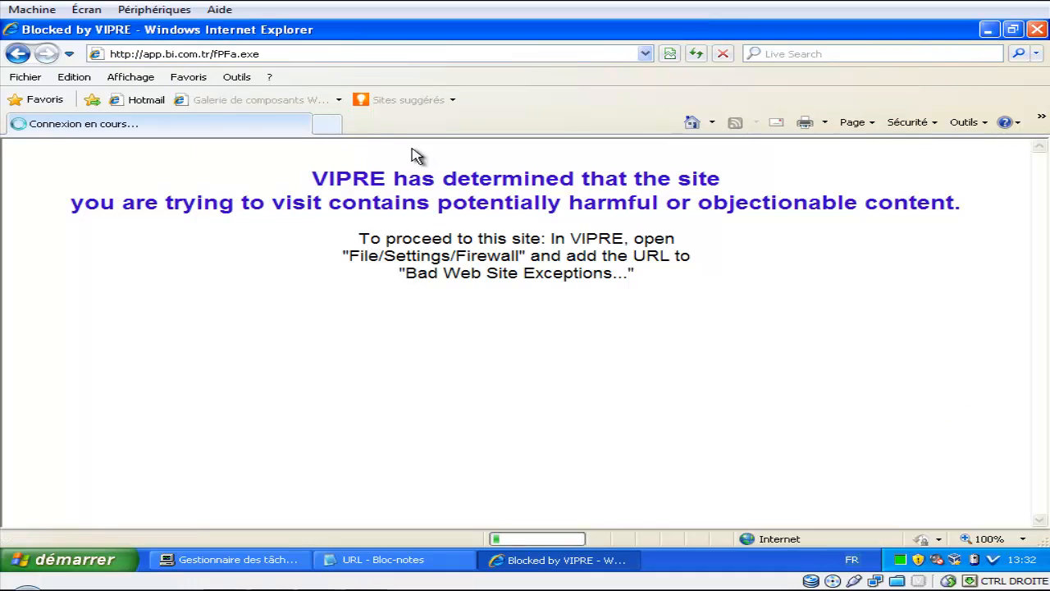
{"action": "left_click", "coordinate": [385, 558]}
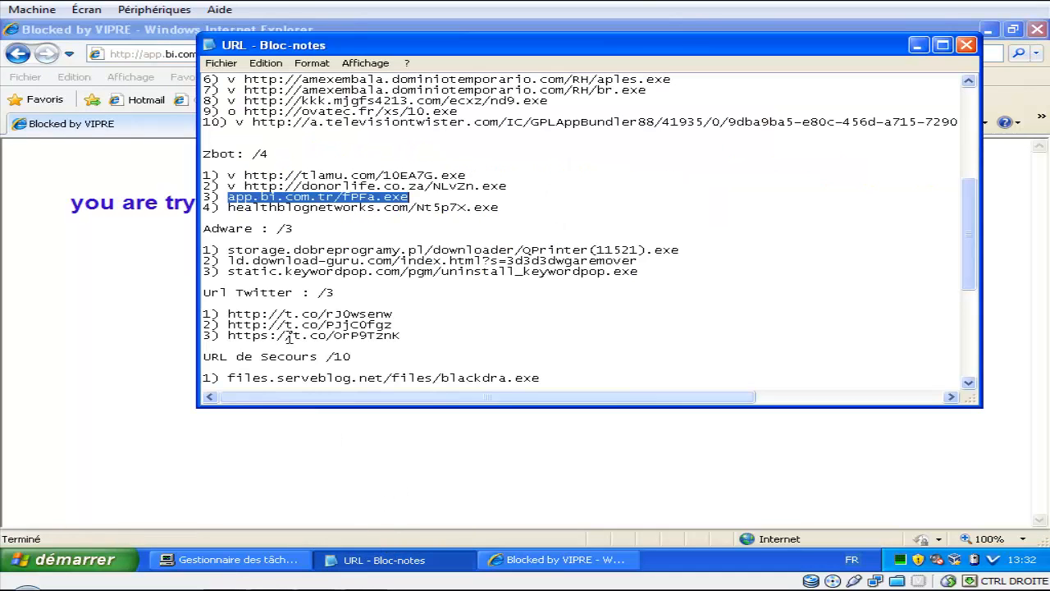
{"action": "left_click", "coordinate": [227, 197]}
{"action": "type", "text": "v"}
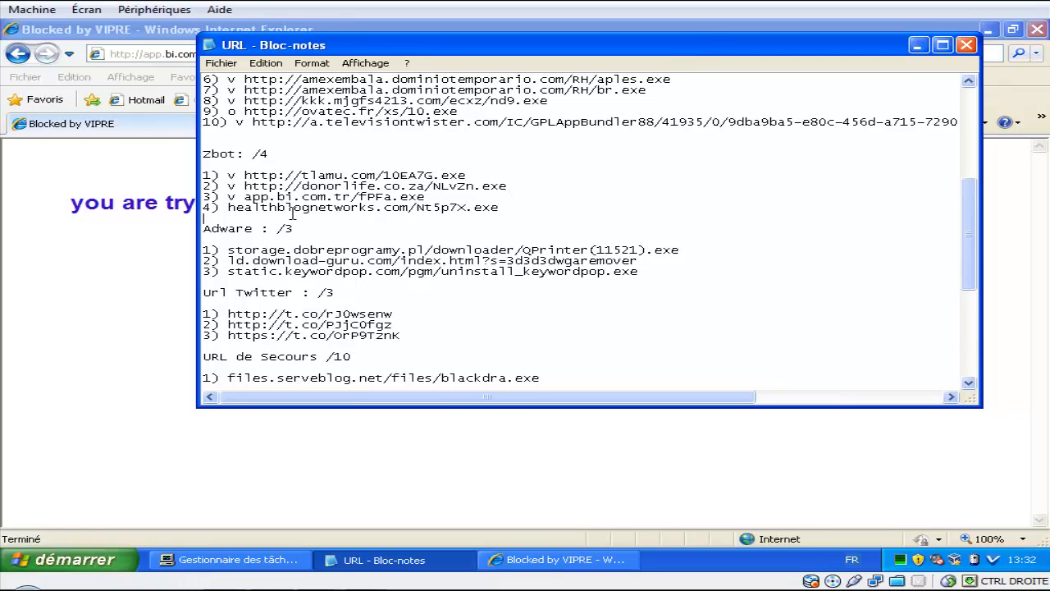
Step: Load the fourth Zbot URL from the notes, healthblognetworks.com/Nt5p7X.exe, in the browser
{"action": "left_click_drag", "start_coordinate": [499, 208], "coordinate": [230, 208]}
{"action": "key", "text": "ctrl+c"}
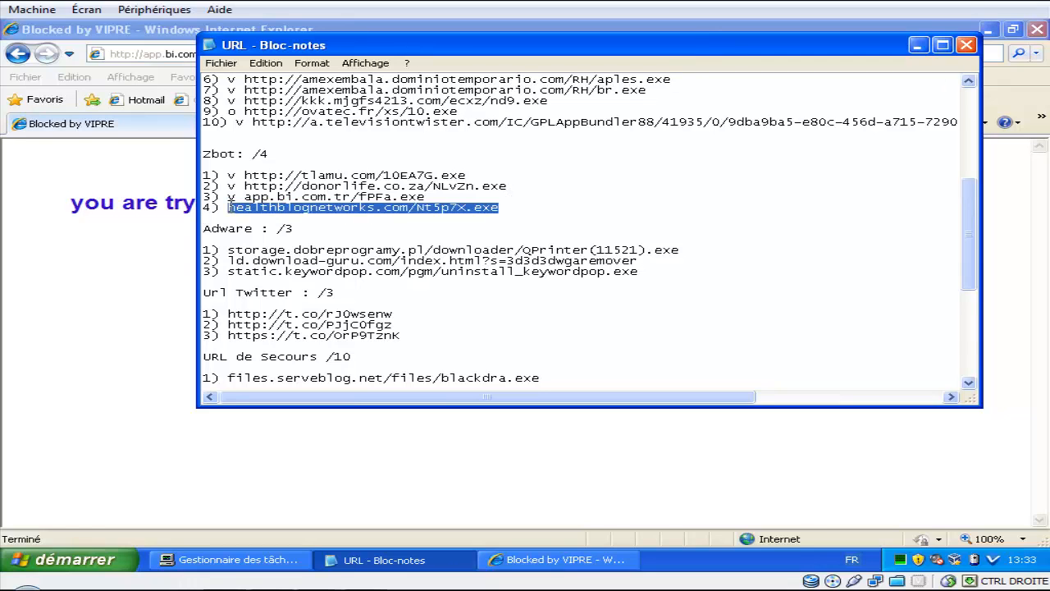
{"action": "left_click", "coordinate": [147, 246]}
{"action": "left_click", "coordinate": [275, 53]}
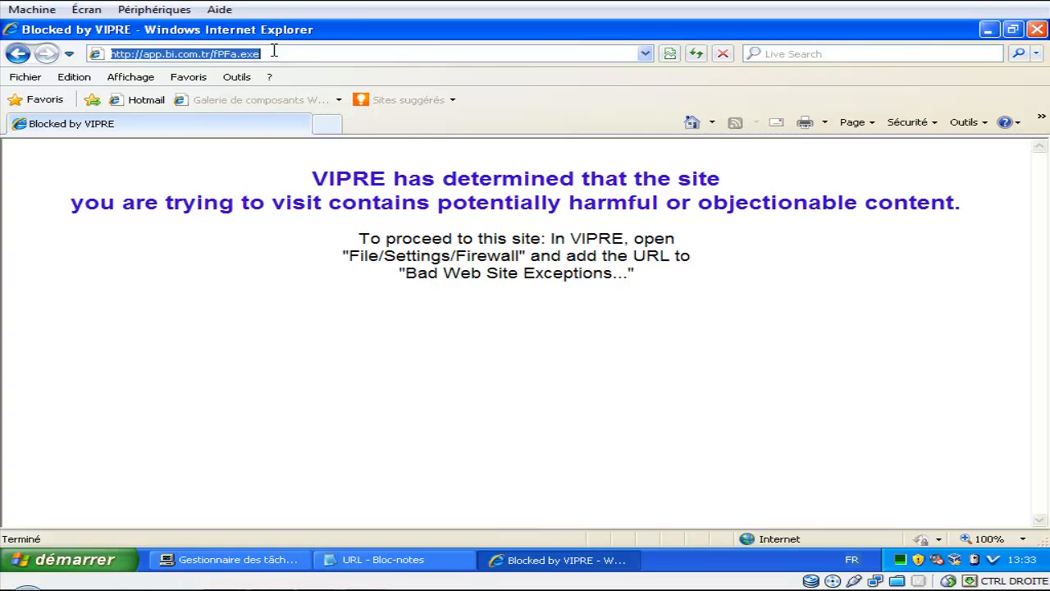
{"action": "key", "text": "ctrl+v"}
{"action": "key", "text": "Return"}
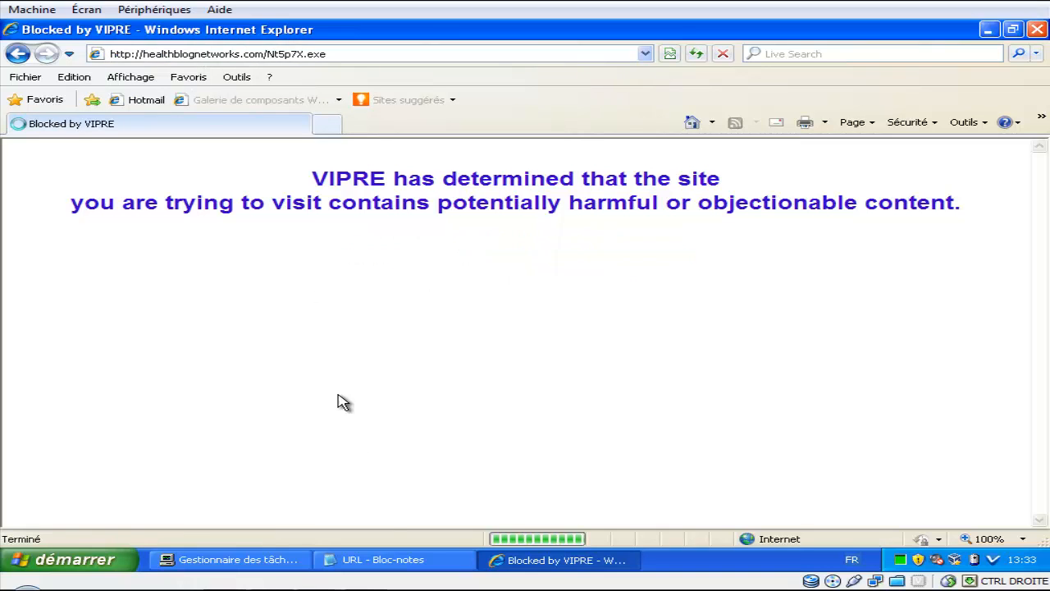
Step: Mark the fourth Zbot entry in the notes with a "v" and set the Zbot score to 4/4
{"action": "left_click", "coordinate": [382, 560]}
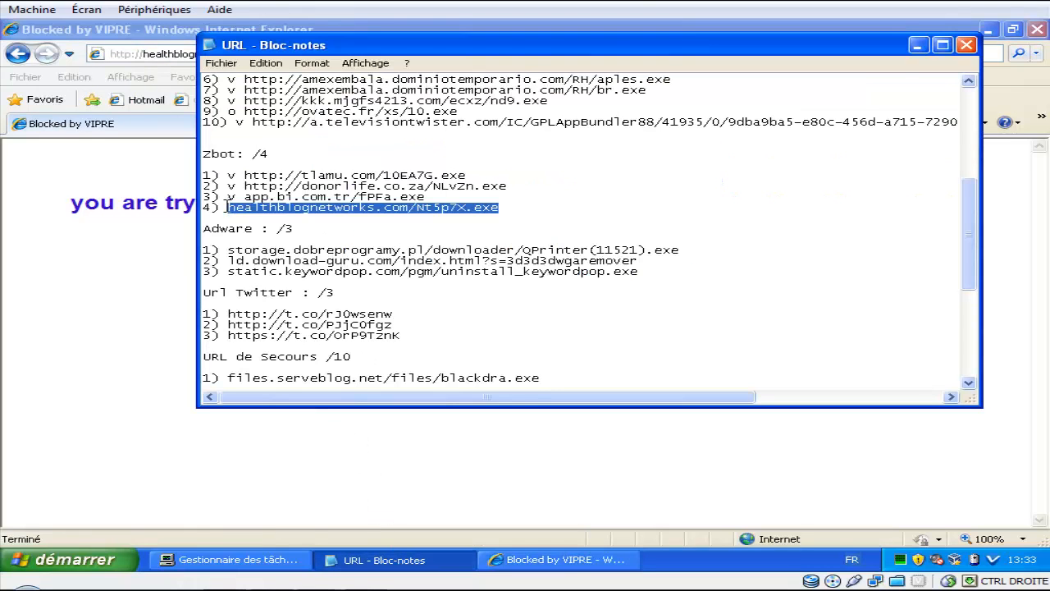
{"action": "left_click", "coordinate": [226, 207]}
{"action": "type", "text": "v"}
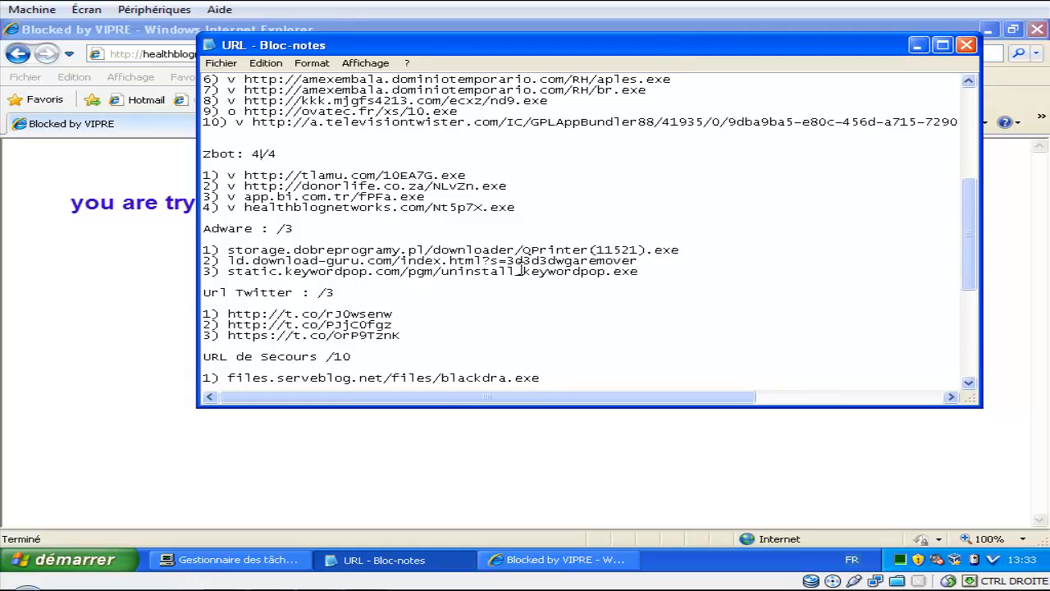
Step: Load storage.dobreprogramy.pl/downloader/QPrinter(11521).exe in the browser and mark the first Adware entry in the notes with a "v"
{"action": "left_click_drag", "start_coordinate": [683, 251], "coordinate": [230, 250]}
{"action": "key", "text": "ctrl+c"}
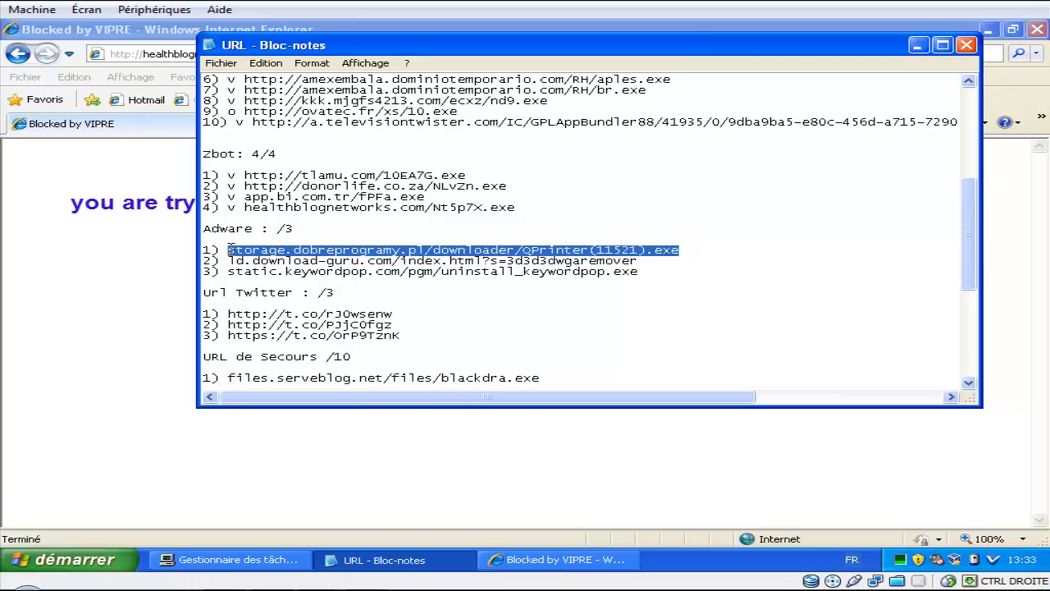
{"action": "left_click", "coordinate": [150, 290]}
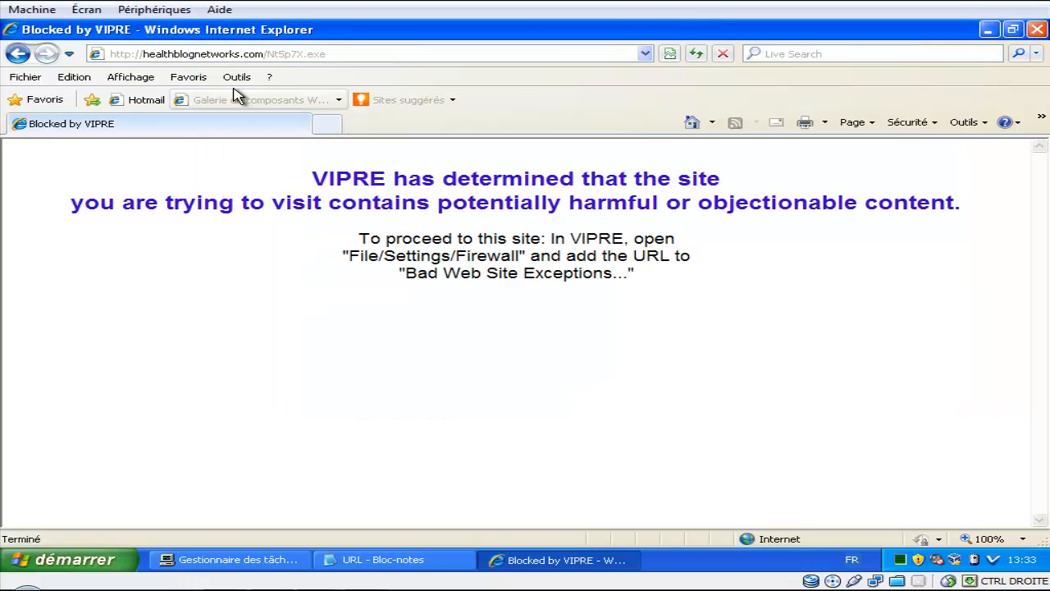
{"action": "left_click", "coordinate": [266, 53]}
{"action": "key", "text": "ctrl+v"}
{"action": "key", "text": "Return"}
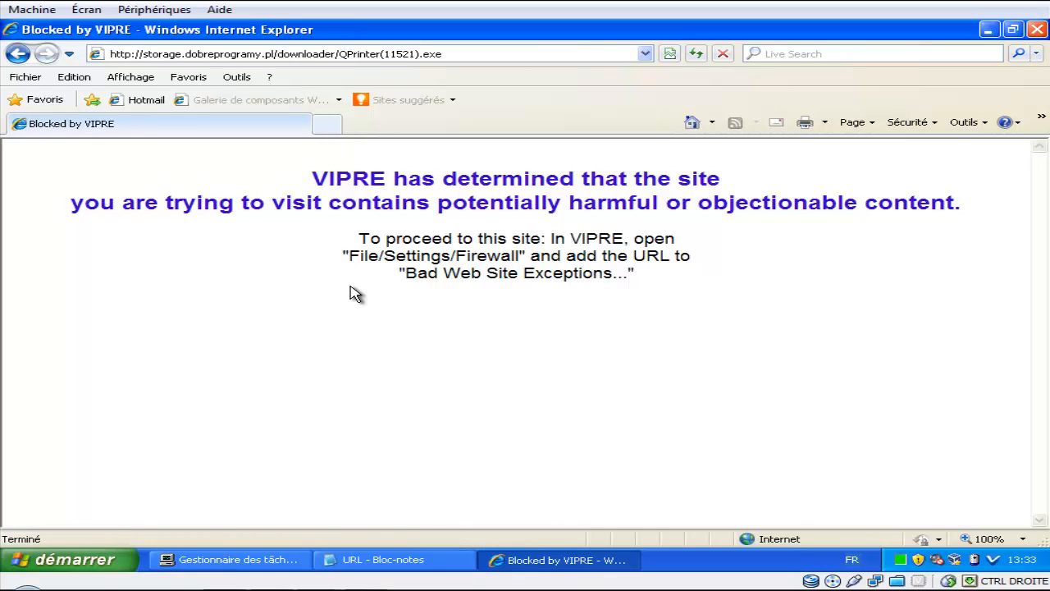
{"action": "left_click", "coordinate": [408, 560]}
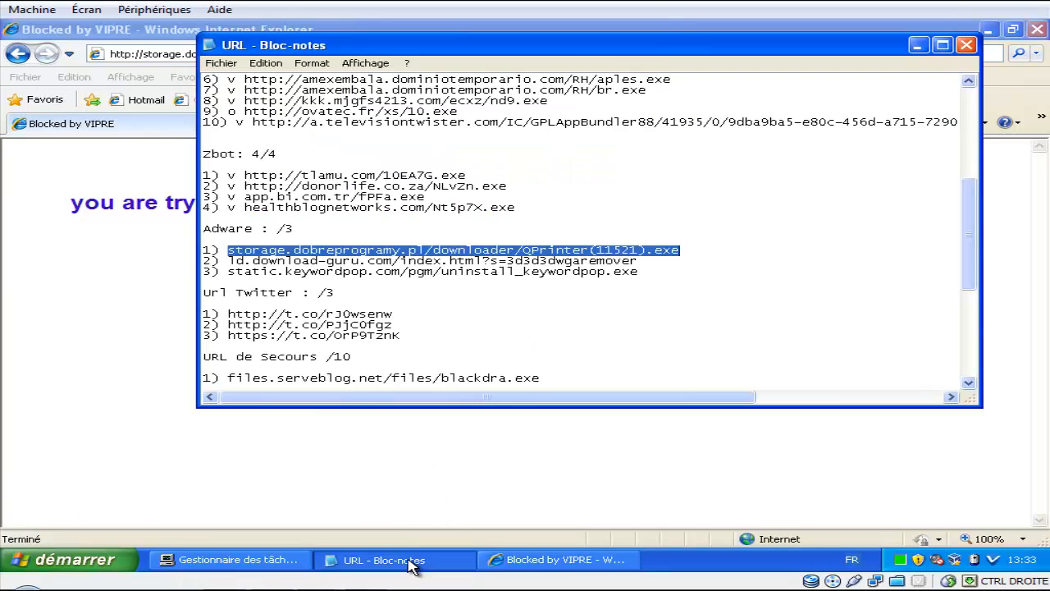
{"action": "left_click", "coordinate": [227, 249]}
{"action": "type", "text": "v"}
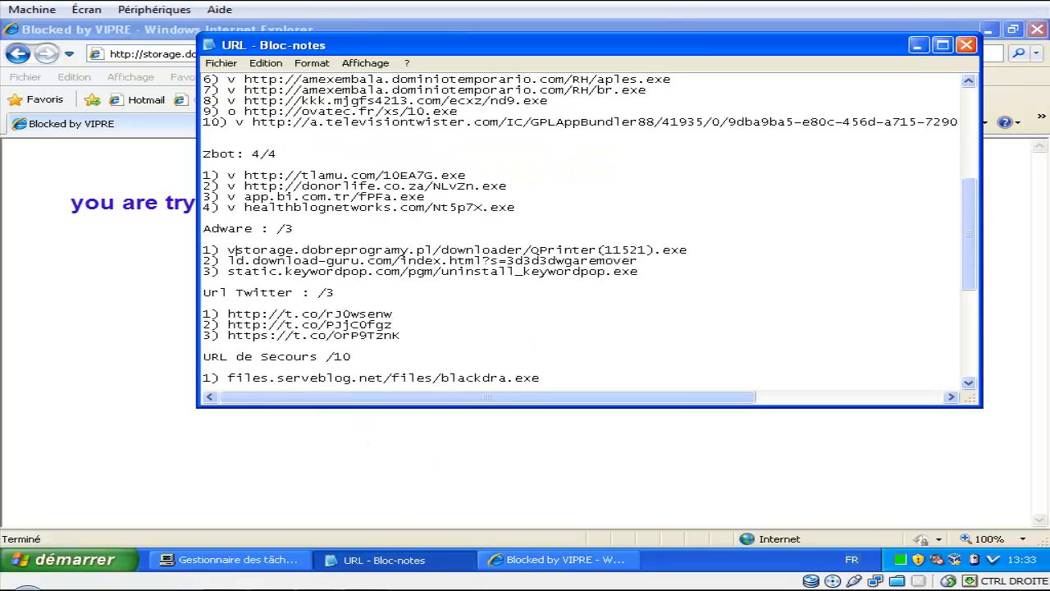
Step: Copy the second Adware URL, ld.download-guru.com/index.html?s=3d3d3dwgaremover, from the notes
{"action": "left_click_drag", "start_coordinate": [649, 259], "coordinate": [228, 261]}
{"action": "key", "text": "ctrl+c"}
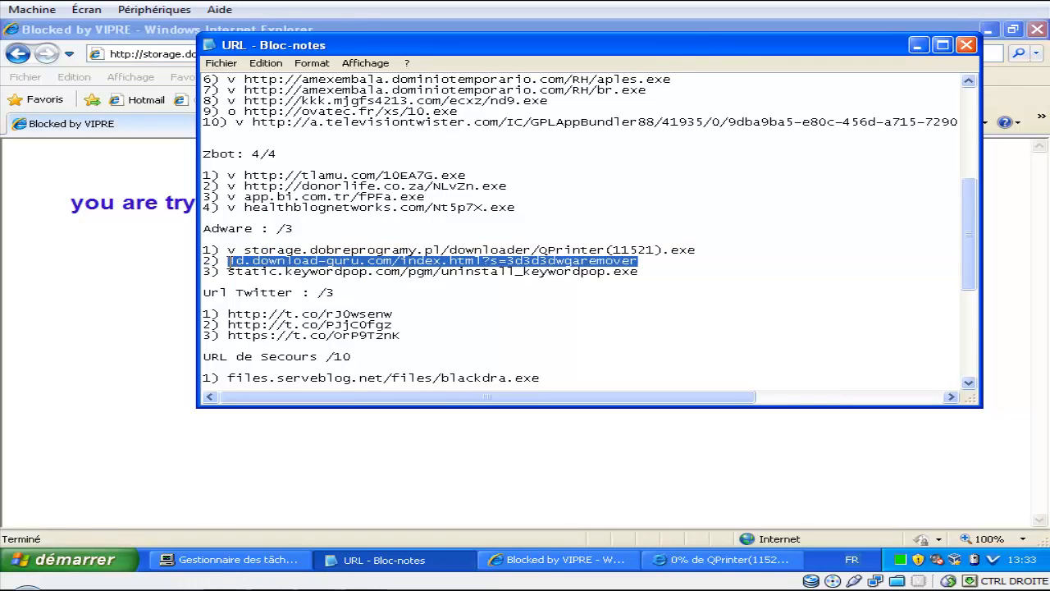
Step: Run the downloaded QPrinter(11521).exe despite the security warnings and check the running processes in Task Manager
{"action": "left_click", "coordinate": [919, 46]}
{"action": "left_click", "coordinate": [726, 561]}
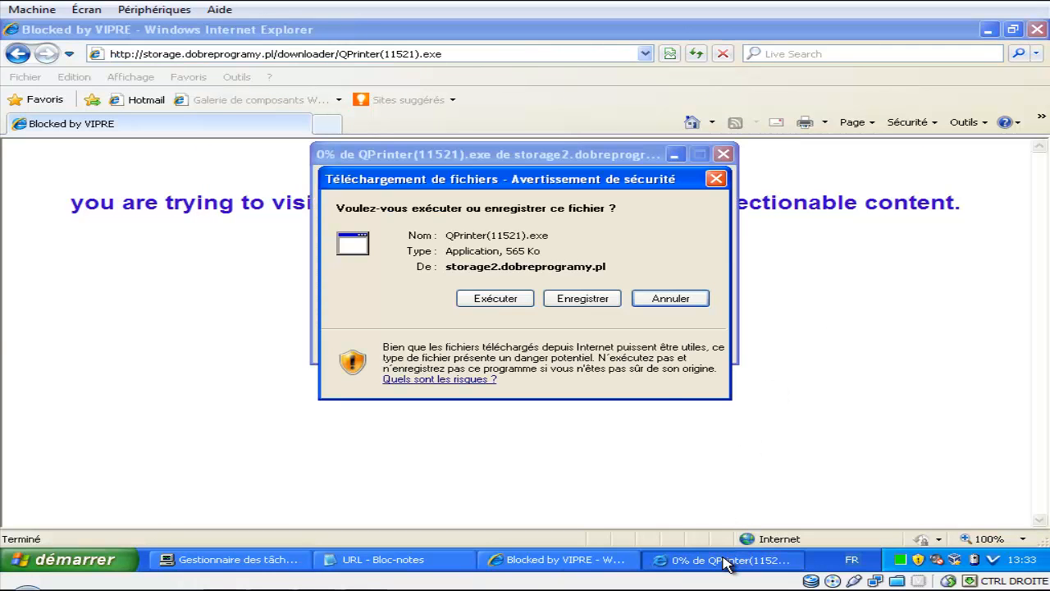
{"action": "left_click", "coordinate": [498, 299]}
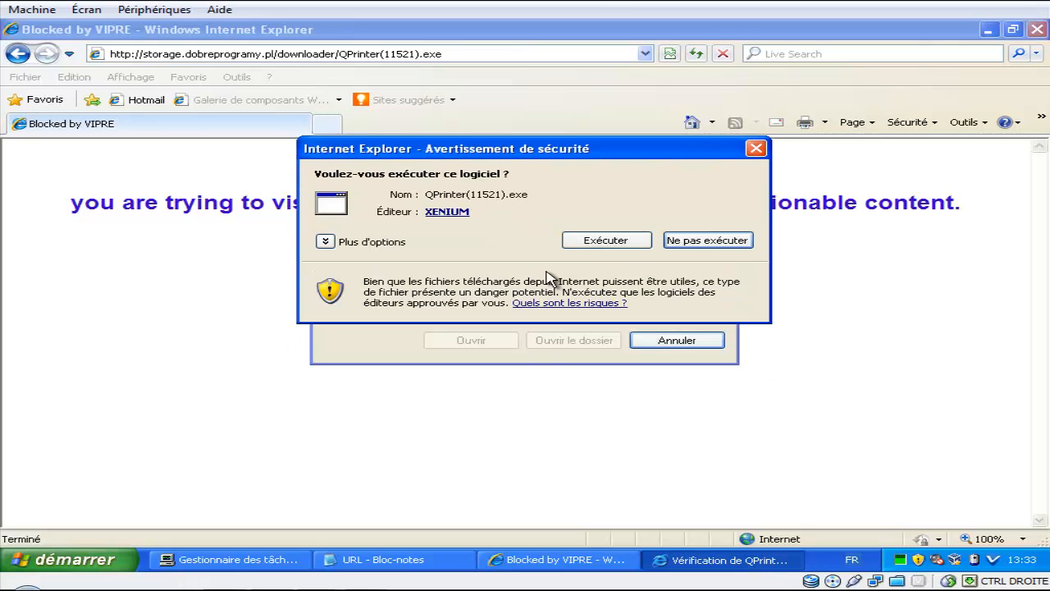
{"action": "left_click", "coordinate": [606, 243]}
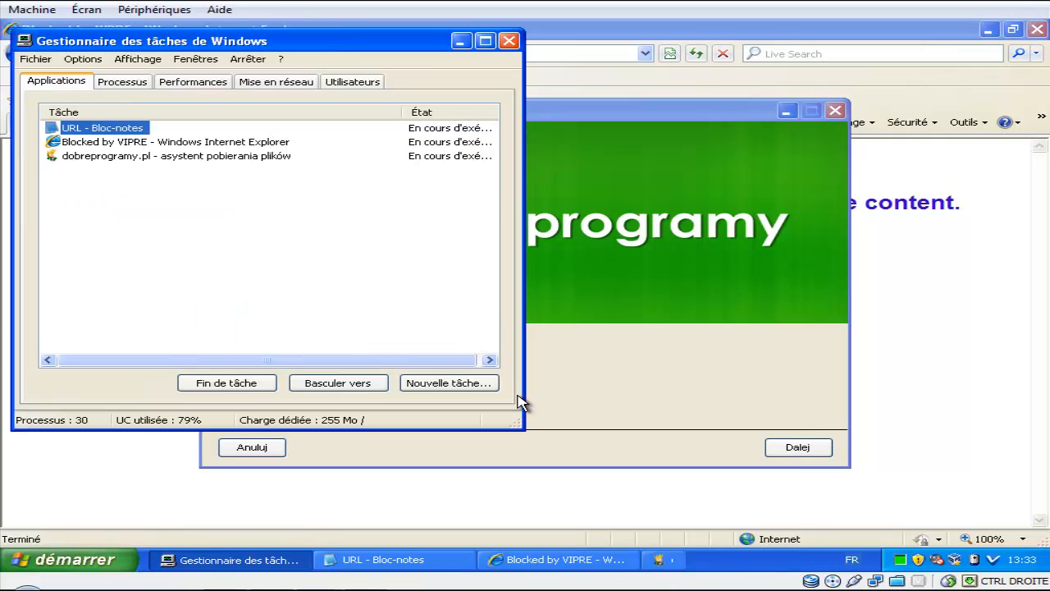
{"action": "left_click", "coordinate": [116, 86]}
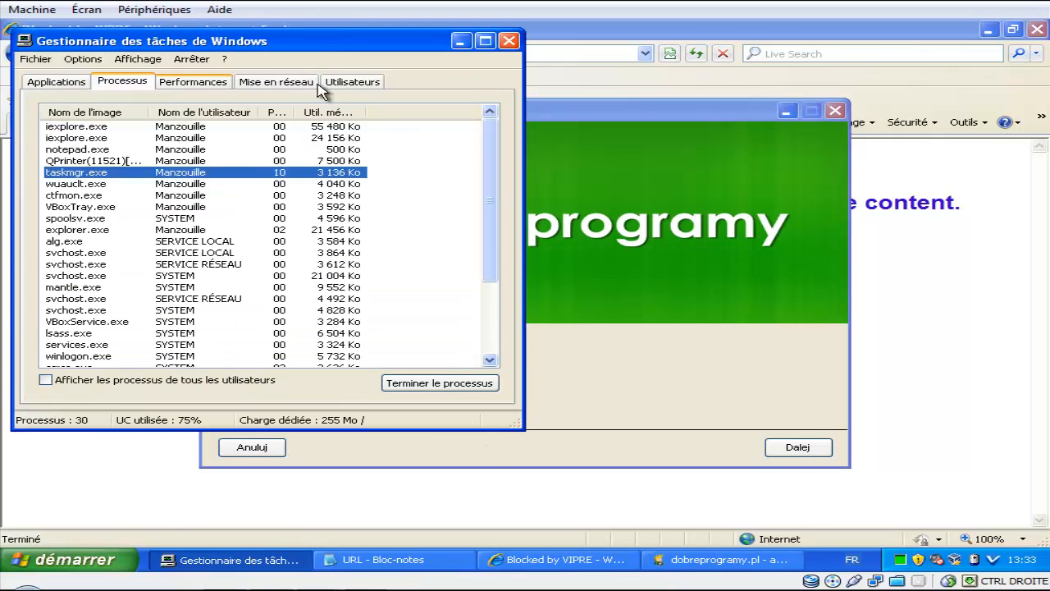
{"action": "left_click", "coordinate": [461, 41]}
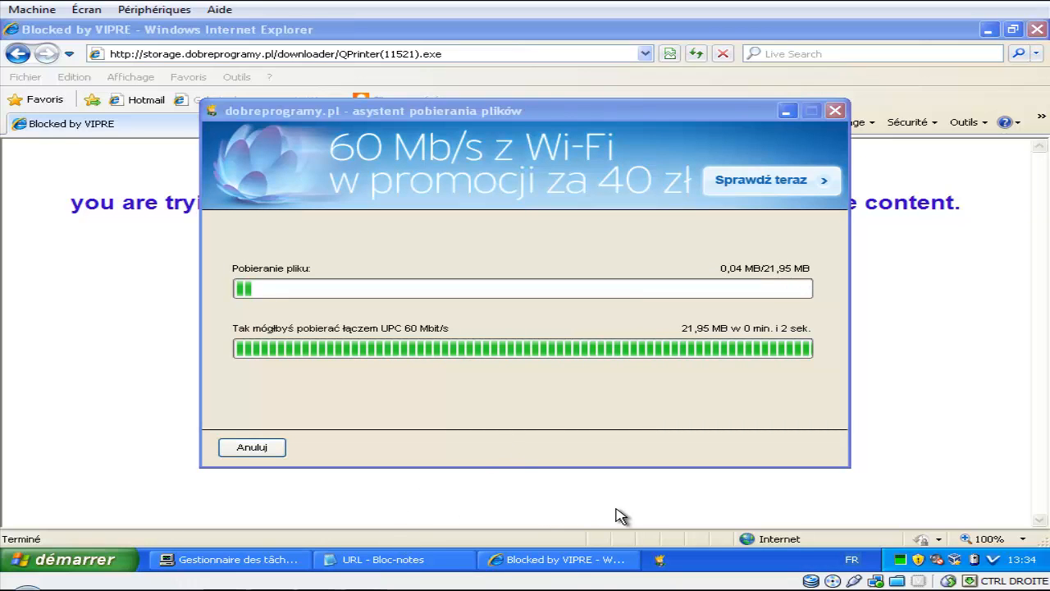
Step: Change the mark of the first Adware entry in the notes to "x"
{"action": "left_click", "coordinate": [525, 559]}
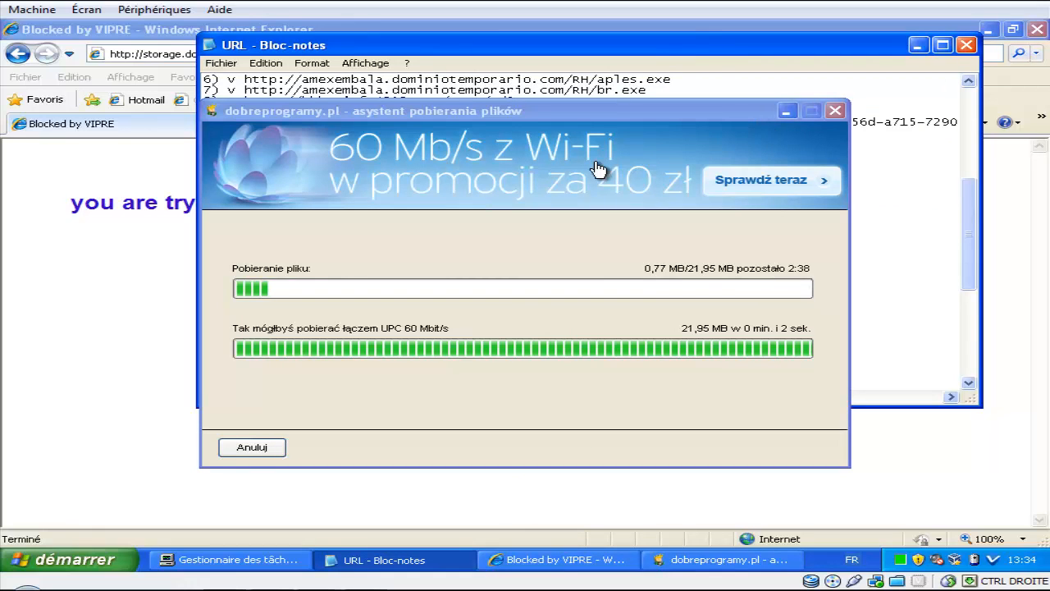
{"action": "left_click", "coordinate": [788, 112]}
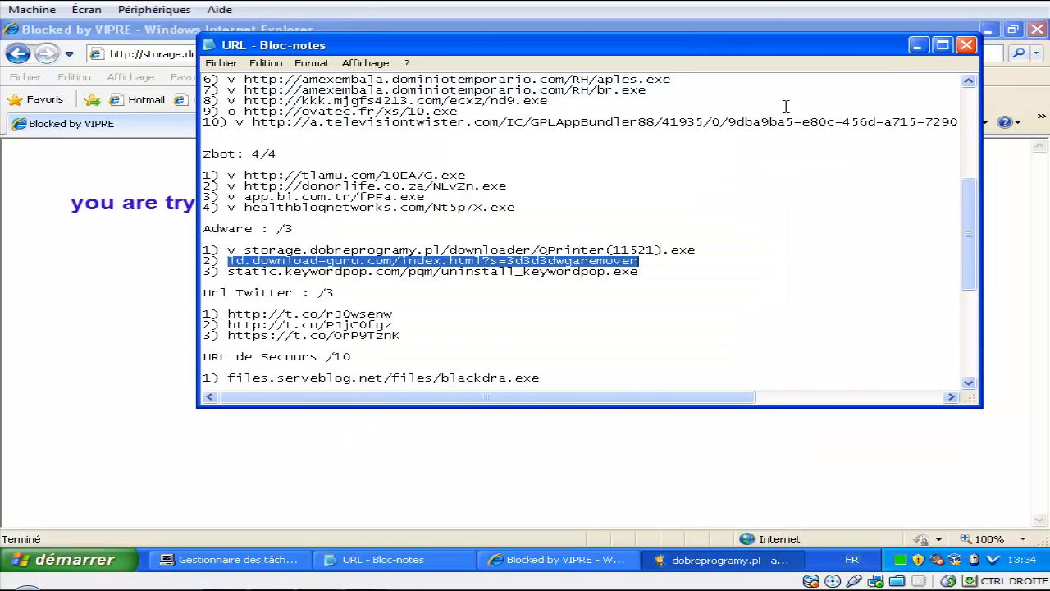
{"action": "double_click", "coordinate": [232, 251]}
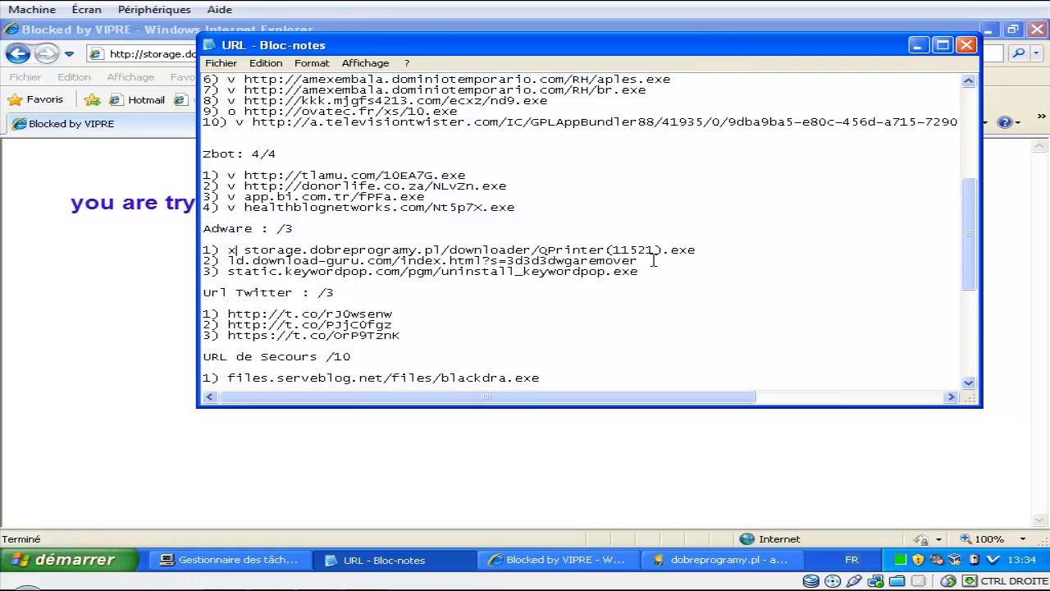
{"action": "type", "text": "x"}
Step: Load the second Adware URL from the notes, ld.download-guru.com/index.html?s=3d3d3dwgaremover, in the browser
{"action": "left_click_drag", "start_coordinate": [654, 260], "coordinate": [231, 261]}
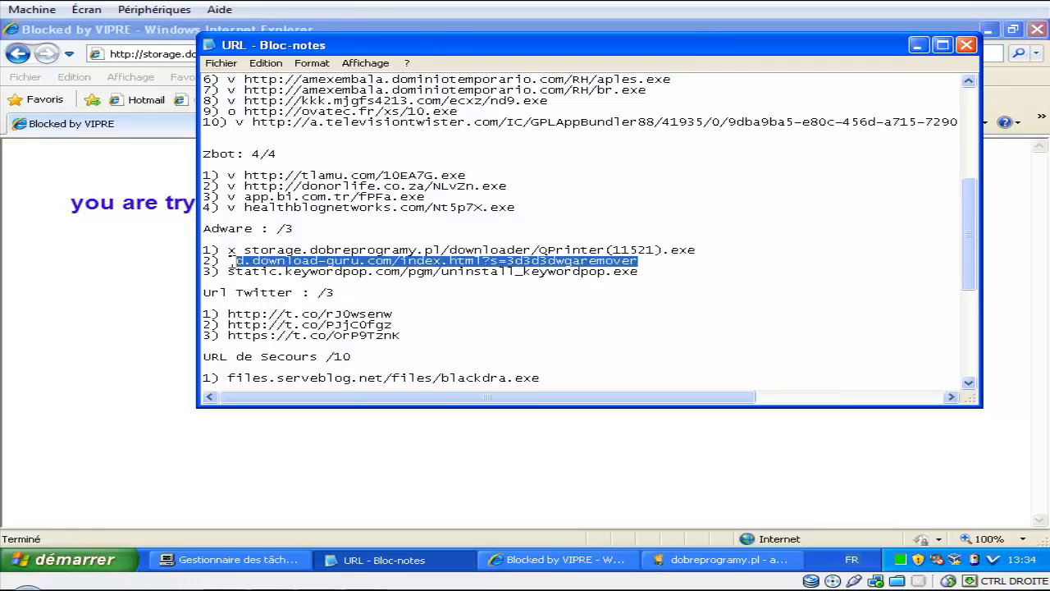
{"action": "left_click", "coordinate": [138, 308]}
{"action": "key", "text": "ctrl+v"}
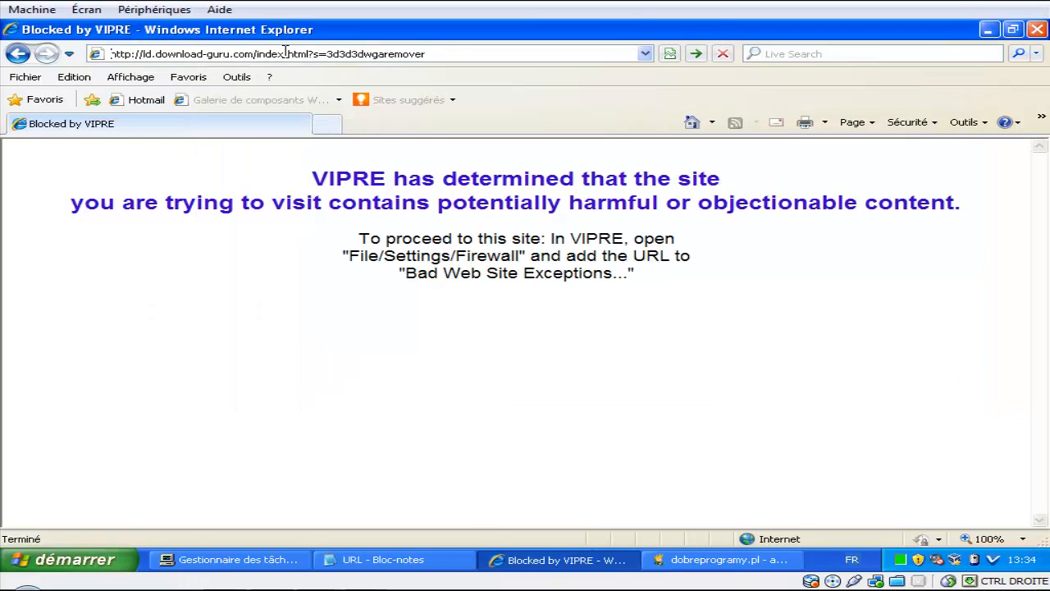
{"action": "key", "text": "Return"}
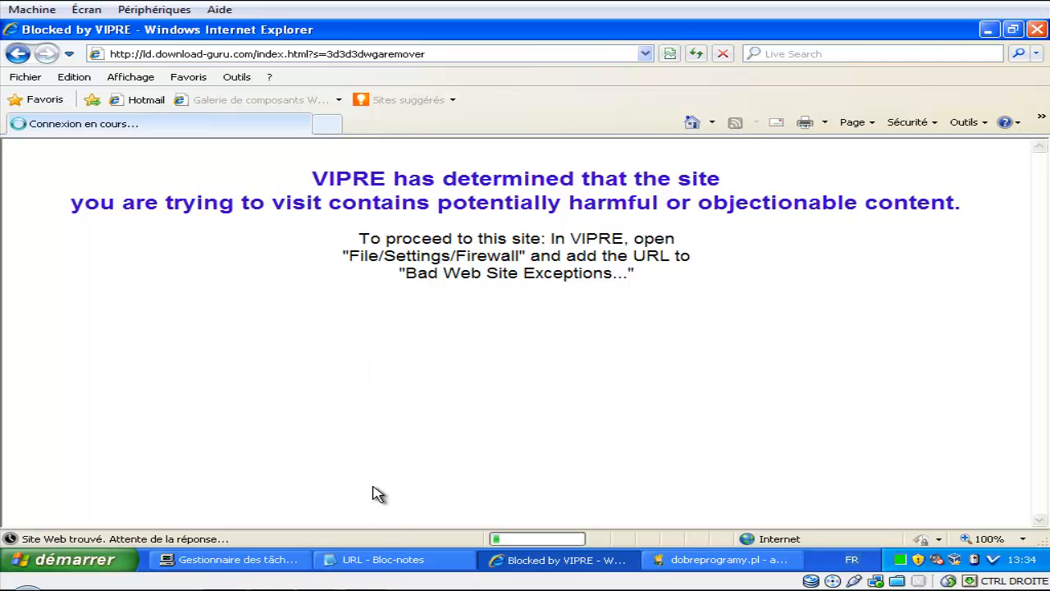
Step: Load the third Adware URL from the notes, static.keywordpop.com/pgm/uninstall_keywordpop.exe, in the browser
{"action": "left_click", "coordinate": [394, 560]}
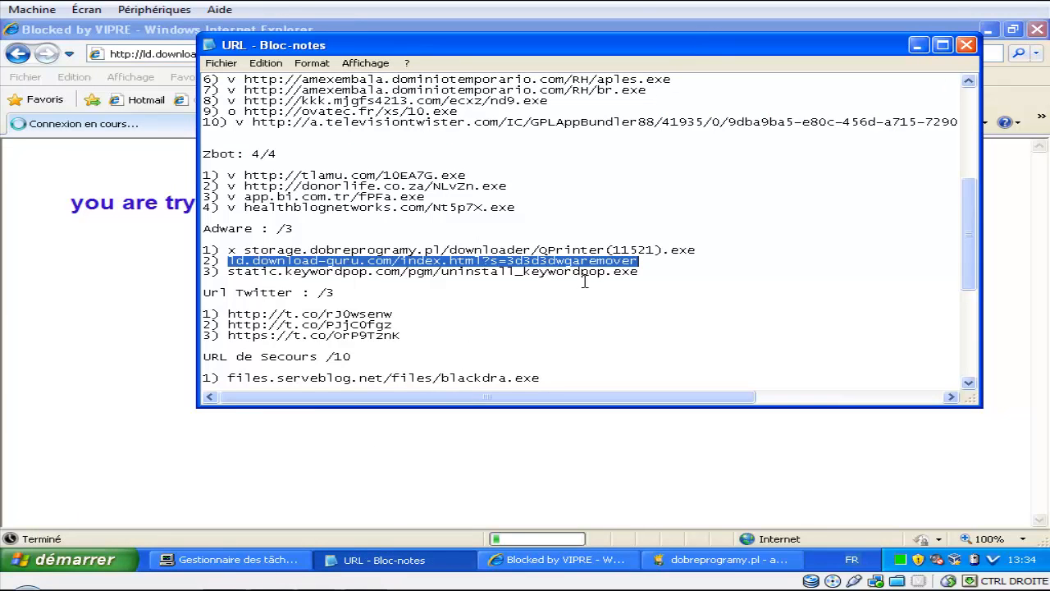
{"action": "left_click_drag", "start_coordinate": [647, 275], "coordinate": [232, 277]}
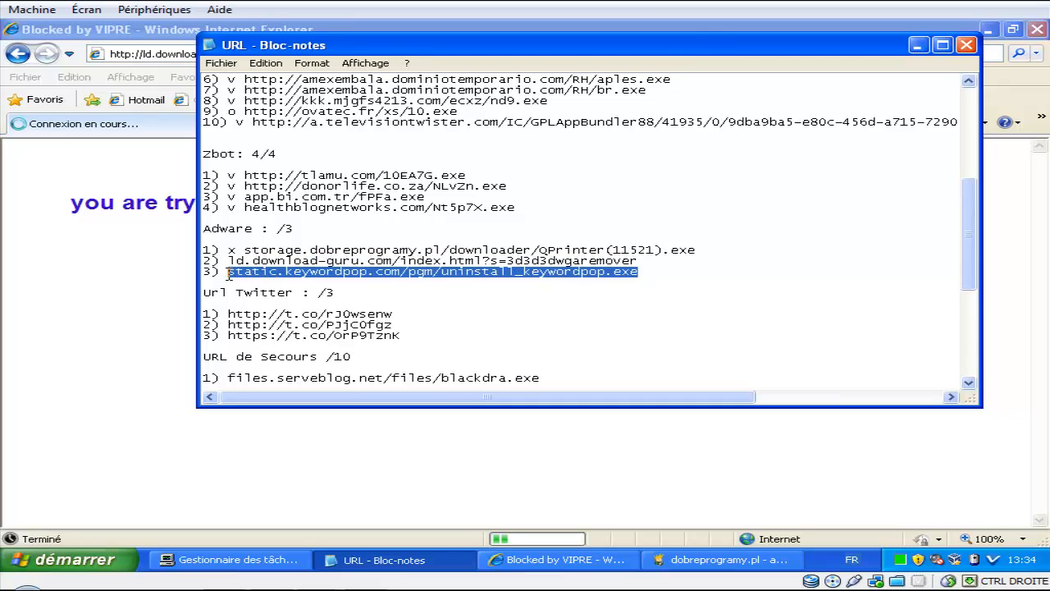
{"action": "left_click", "coordinate": [136, 328]}
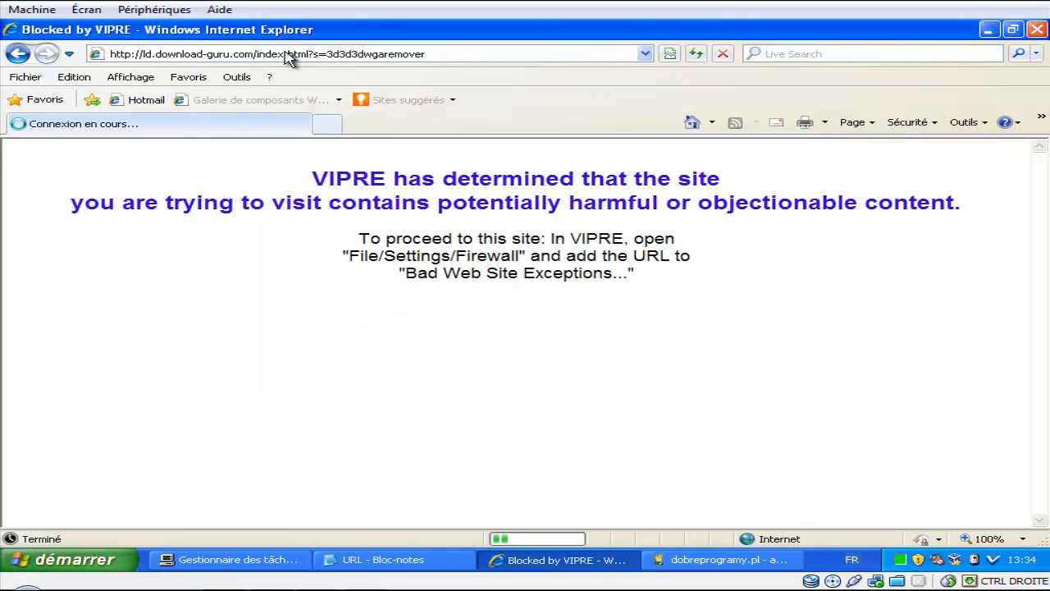
{"action": "left_click", "coordinate": [286, 54]}
{"action": "type", "text": "static.keywordpop.com/pgm/uninstall_keywordpop.exe"}
{"action": "key", "text": "Return"}
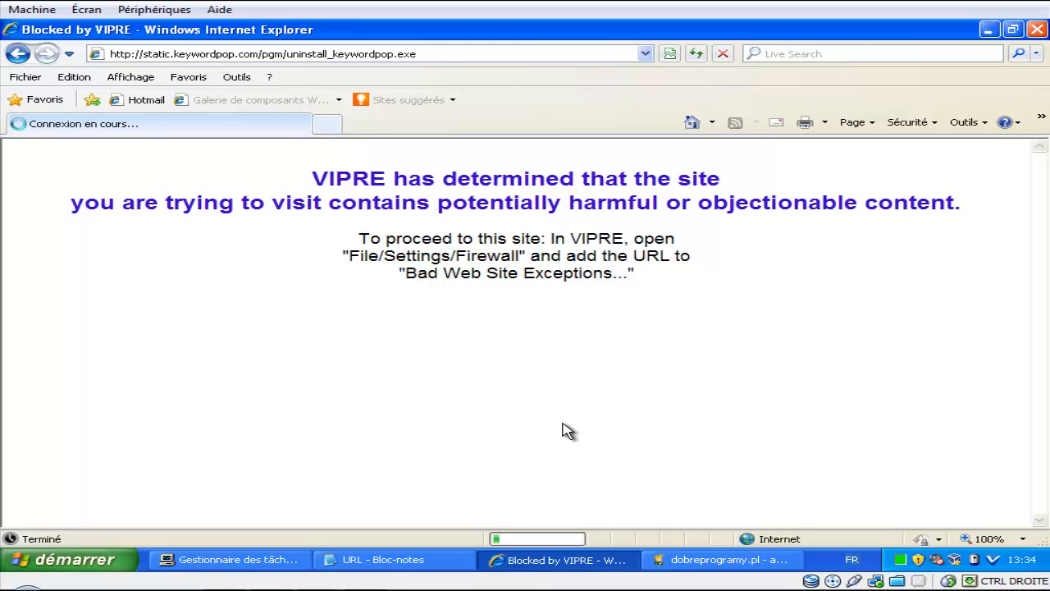
Step: Mark the second Adware entry "o" and the third "v" in the notes, and set the Adware score to 1/2
{"action": "left_click", "coordinate": [415, 561]}
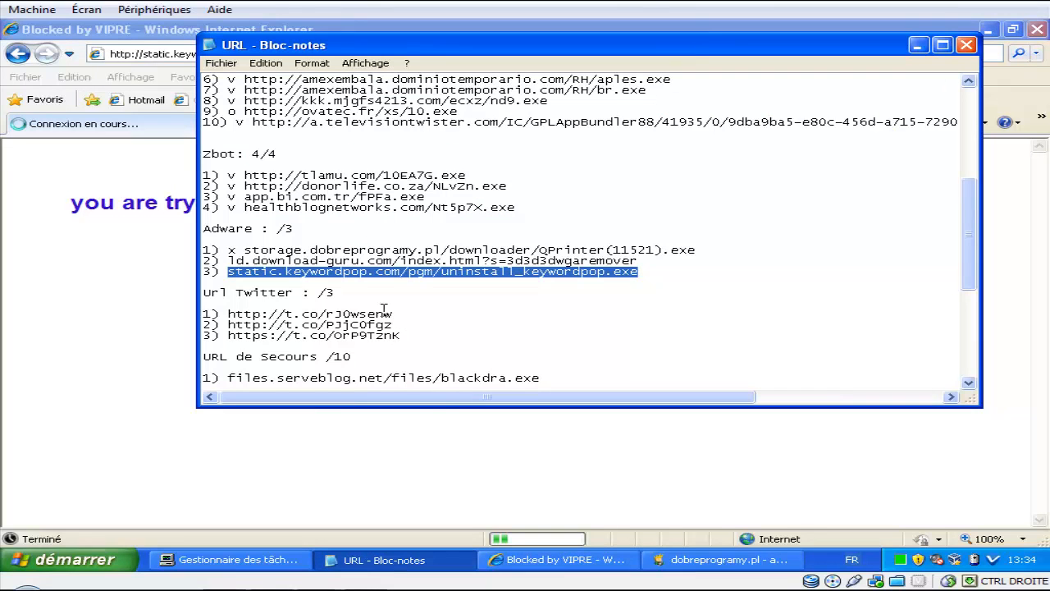
{"action": "left_click", "coordinate": [229, 262]}
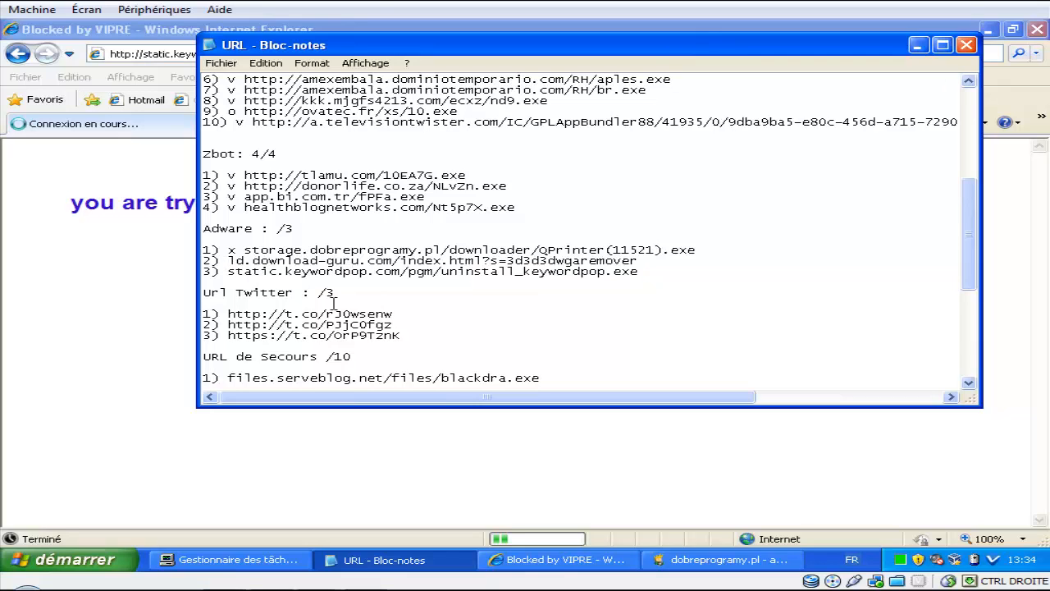
{"action": "type", "text": "o"}
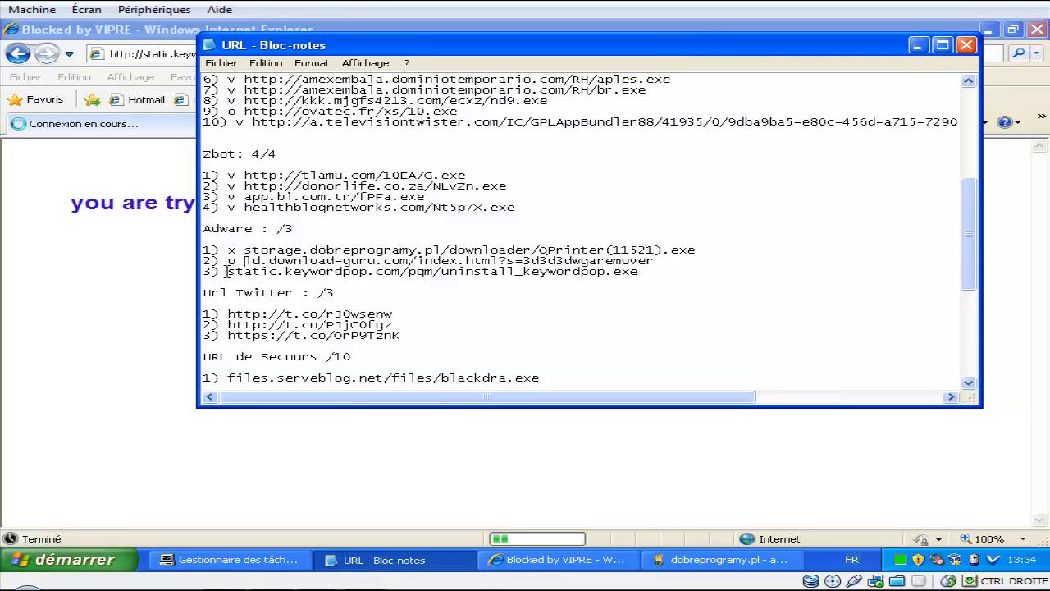
{"action": "left_click", "coordinate": [226, 271]}
{"action": "type", "text": "o"}
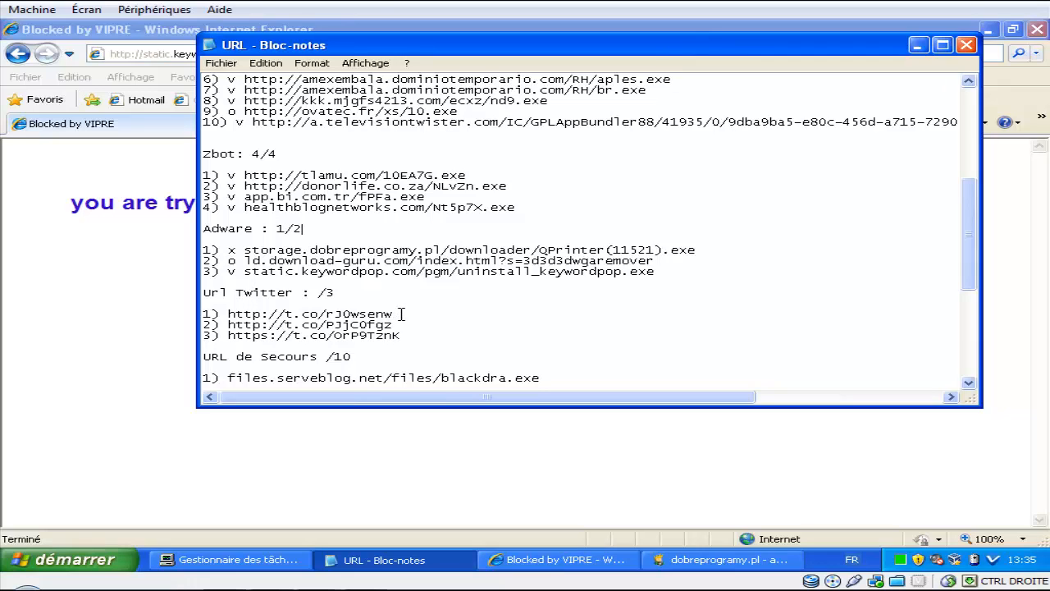
{"action": "left_click_drag", "start_coordinate": [402, 314], "coordinate": [238, 319]}
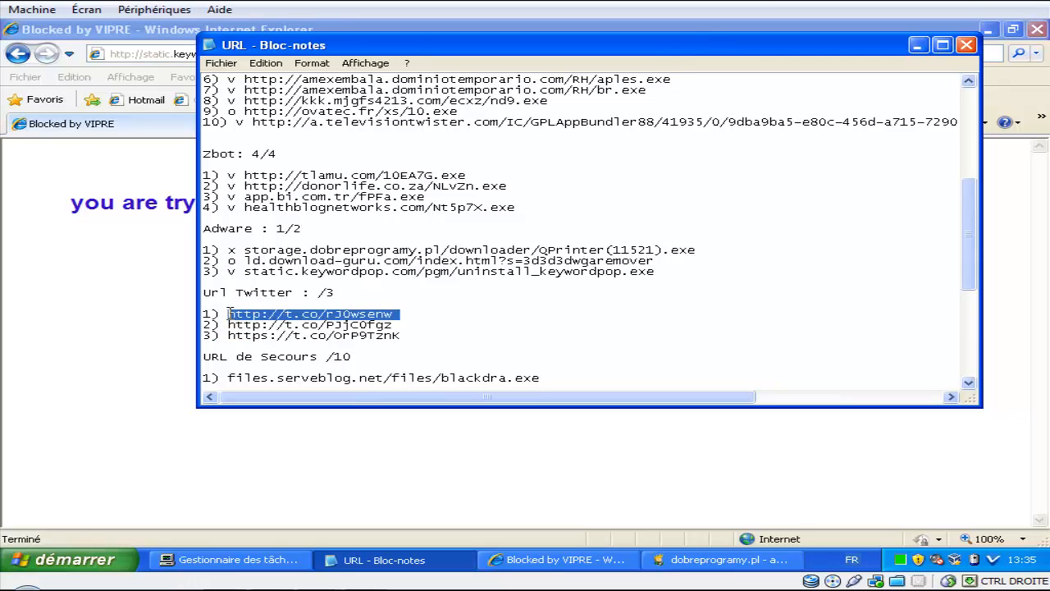
{"action": "key", "text": "ctrl+c"}
{"action": "left_click", "coordinate": [154, 343]}
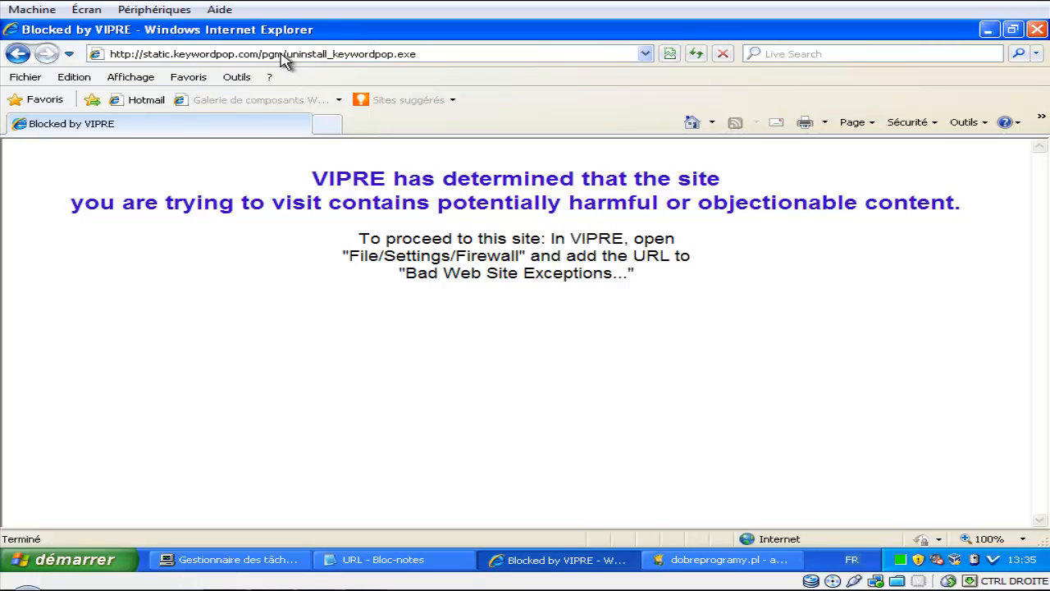
{"action": "left_click", "coordinate": [281, 53]}
{"action": "key", "text": "ctrl+v"}
{"action": "key", "text": "Return"}
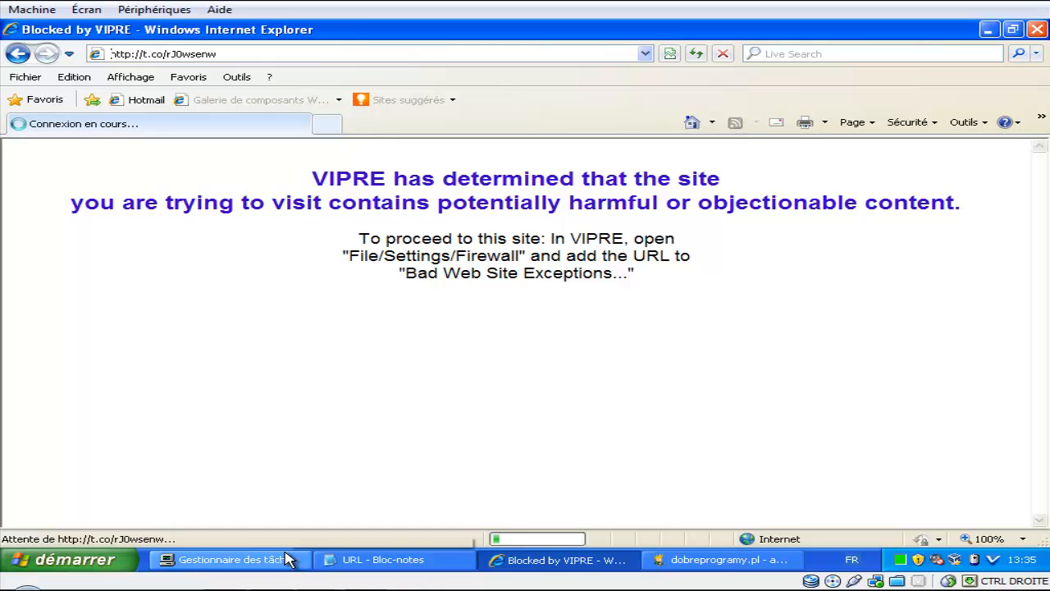
Step: End the QPrinter(11521) process in Task Manager and minimize Task Manager
{"action": "left_click", "coordinate": [230, 559]}
{"action": "left_click", "coordinate": [154, 161]}
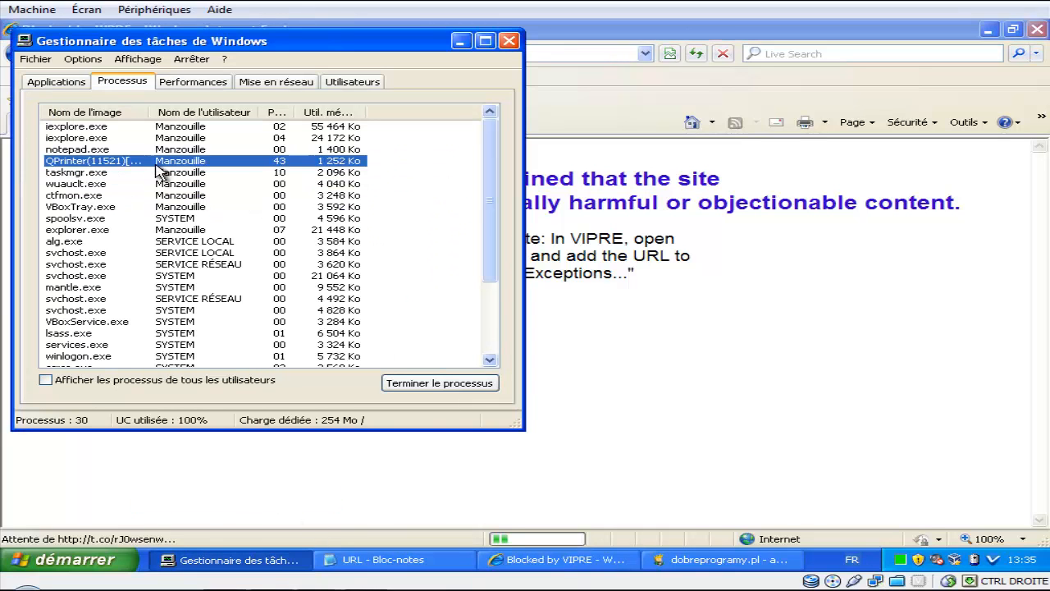
{"action": "left_click", "coordinate": [410, 384]}
{"action": "left_click", "coordinate": [468, 352]}
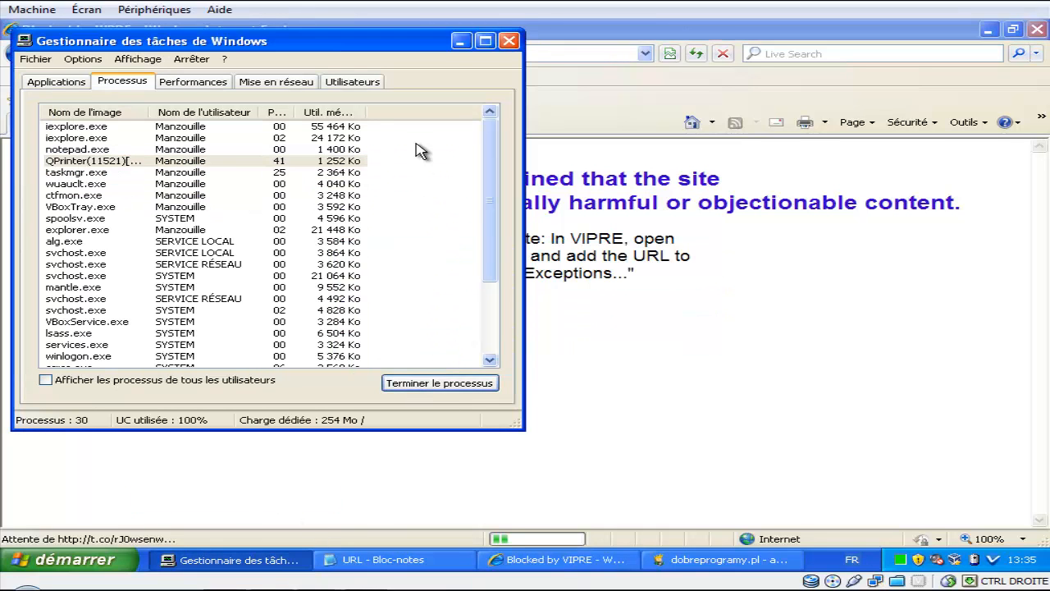
{"action": "left_click", "coordinate": [461, 41]}
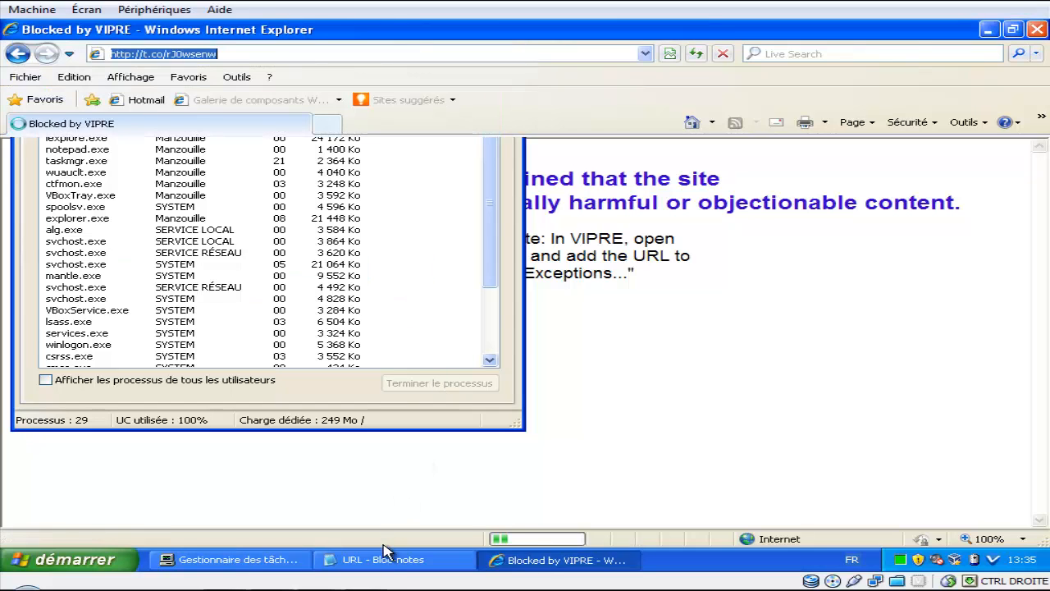
Step: Copy the second Twitter URL from the notes and mark the first Twitter entry with an "o"
{"action": "left_click", "coordinate": [394, 563]}
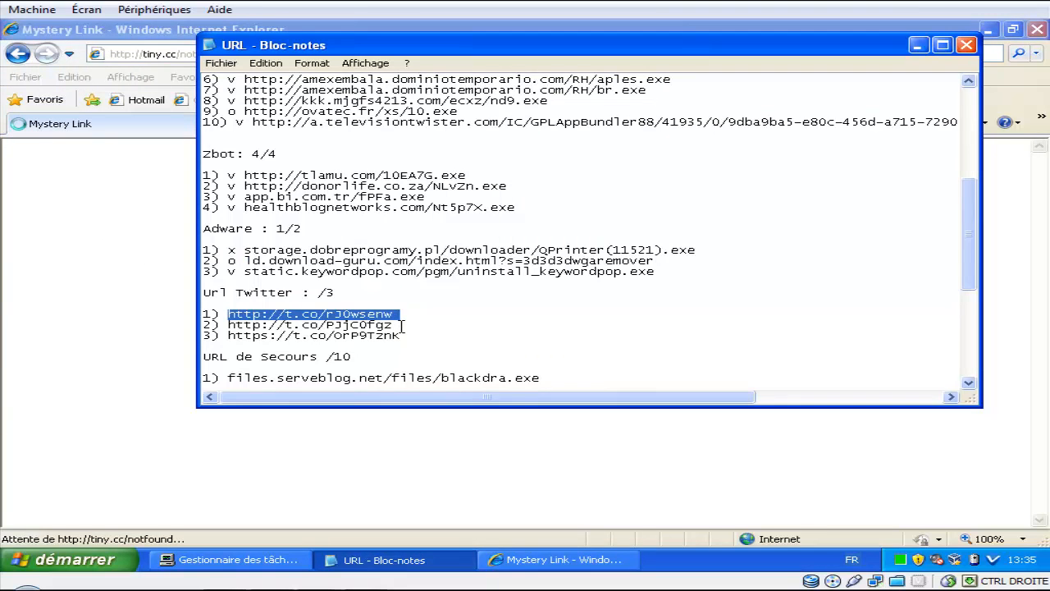
{"action": "left_click_drag", "start_coordinate": [403, 326], "coordinate": [225, 325]}
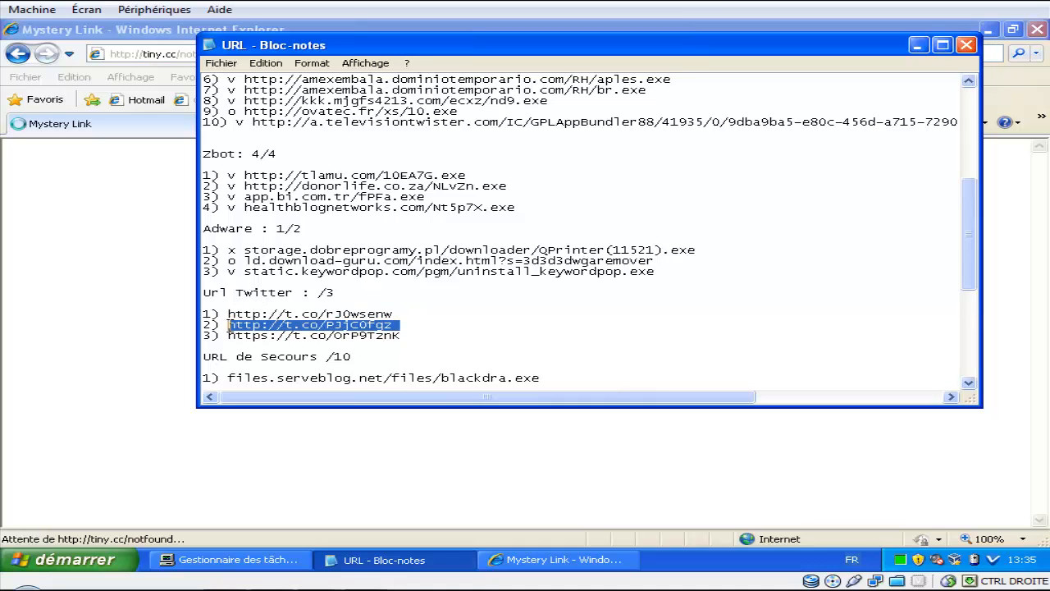
{"action": "left_click", "coordinate": [228, 314]}
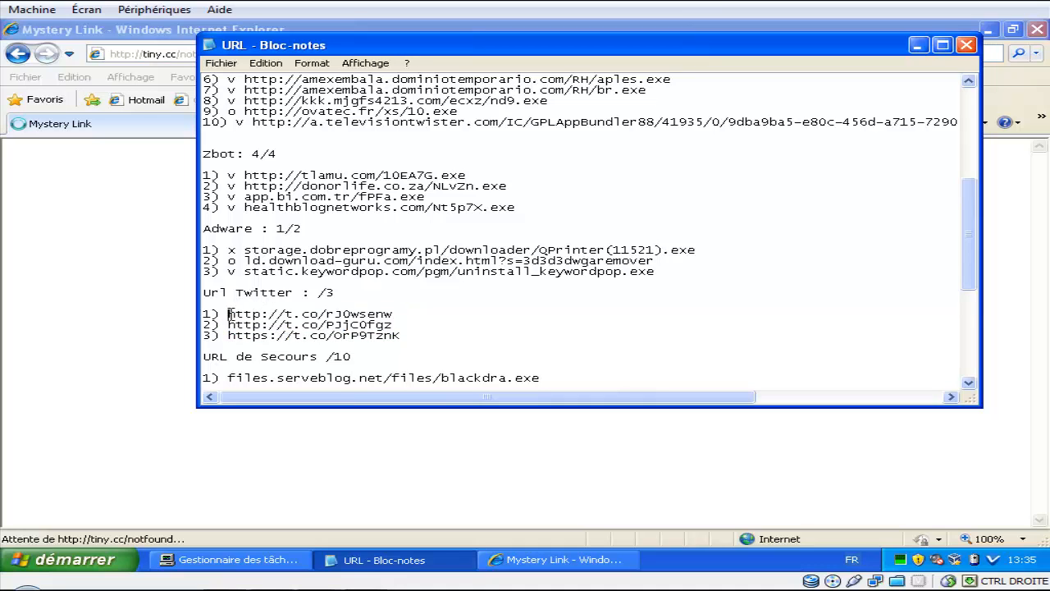
{"action": "type", "text": "o"}
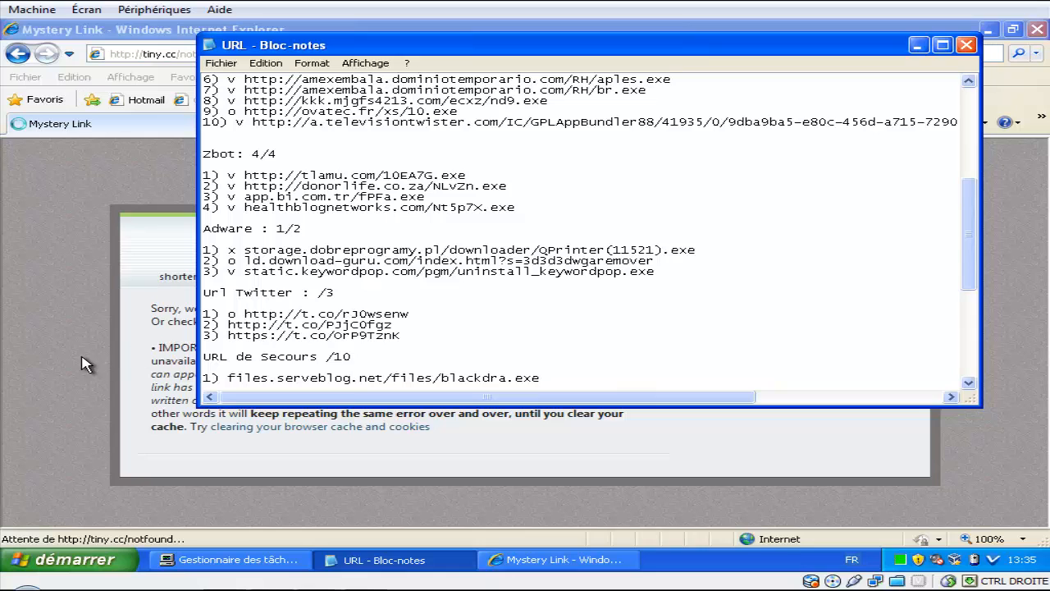
{"action": "left_click", "coordinate": [84, 359]}
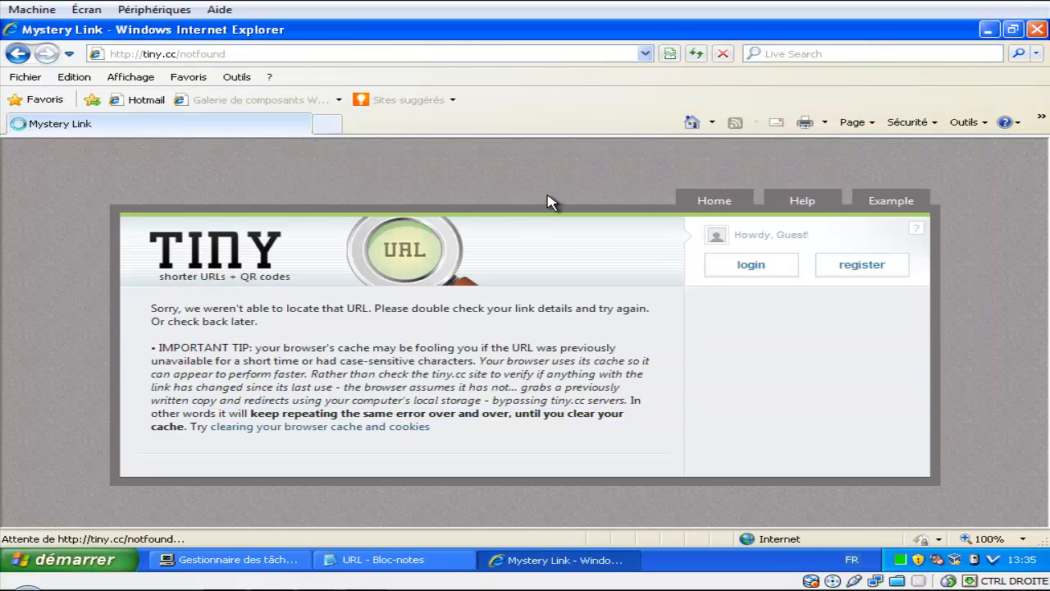
{"action": "left_click", "coordinate": [461, 54]}
{"action": "key", "text": "ctrl+v"}
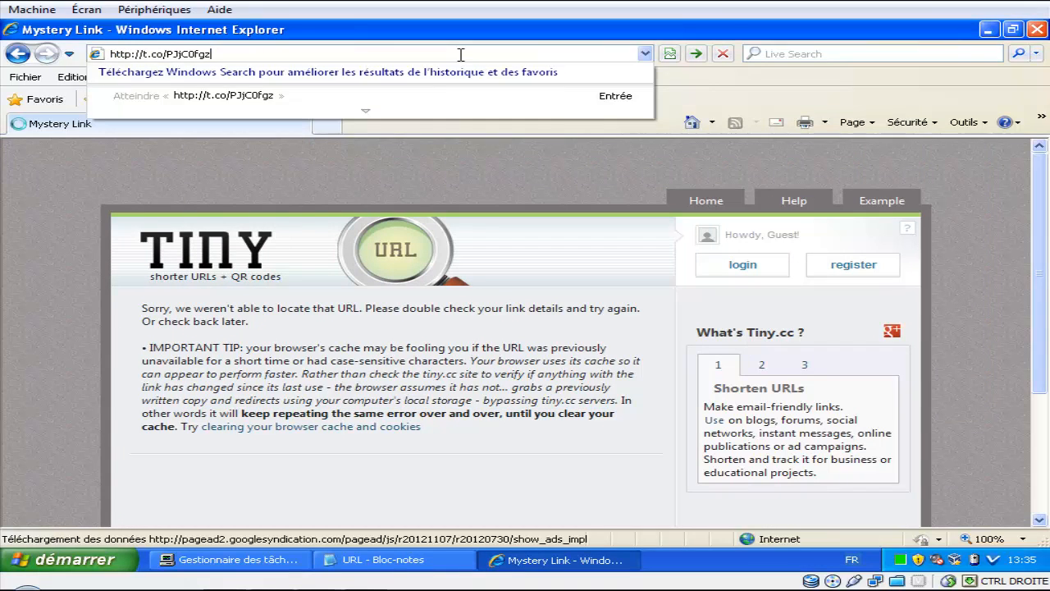
{"action": "key", "text": "Return"}
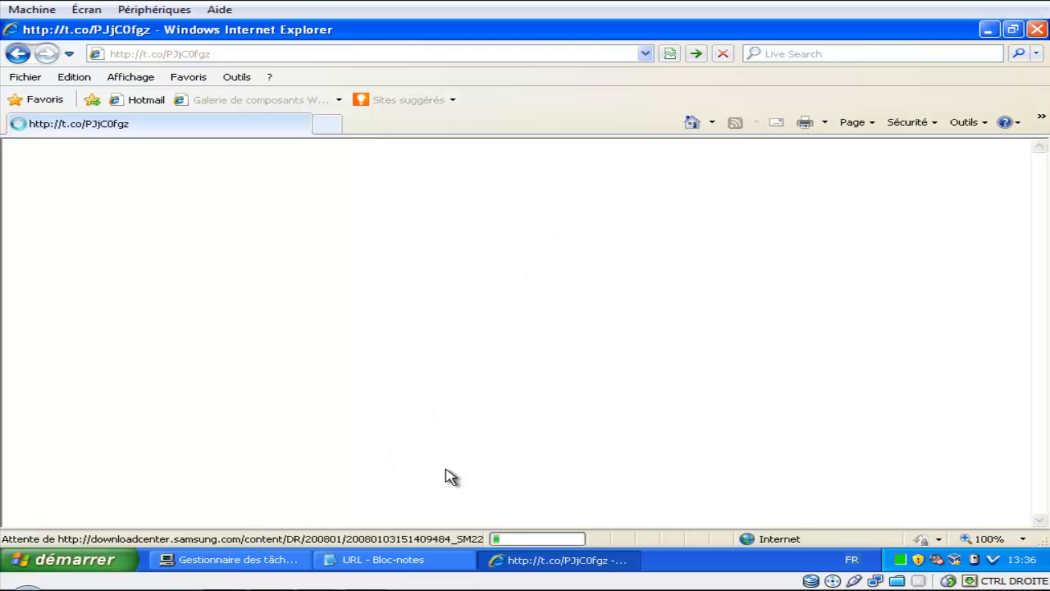
{"action": "left_click", "coordinate": [402, 558]}
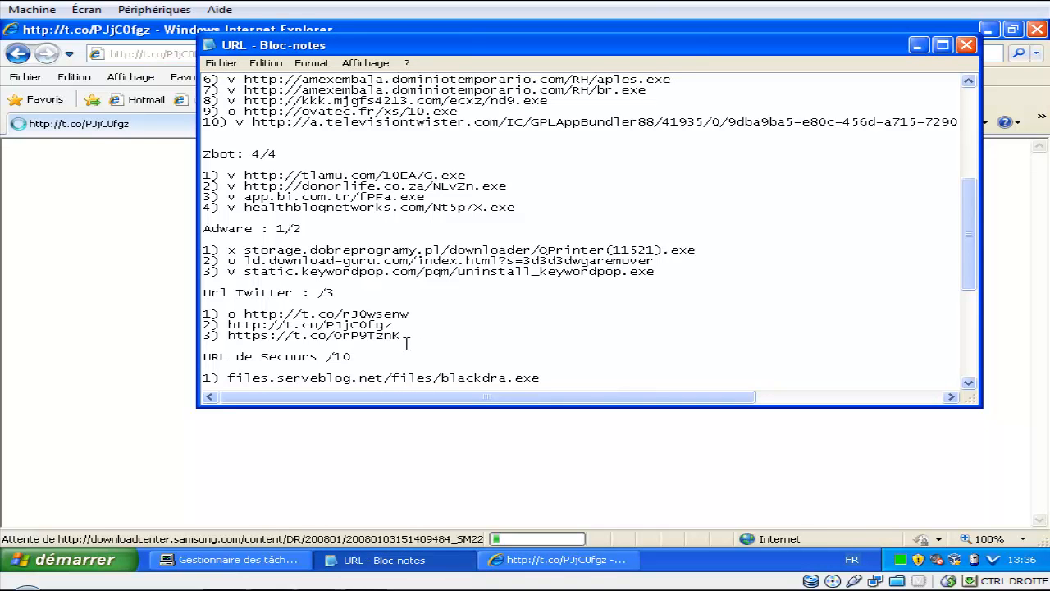
{"action": "double_click", "coordinate": [229, 335]}
{"action": "key", "text": "ctrl+c"}
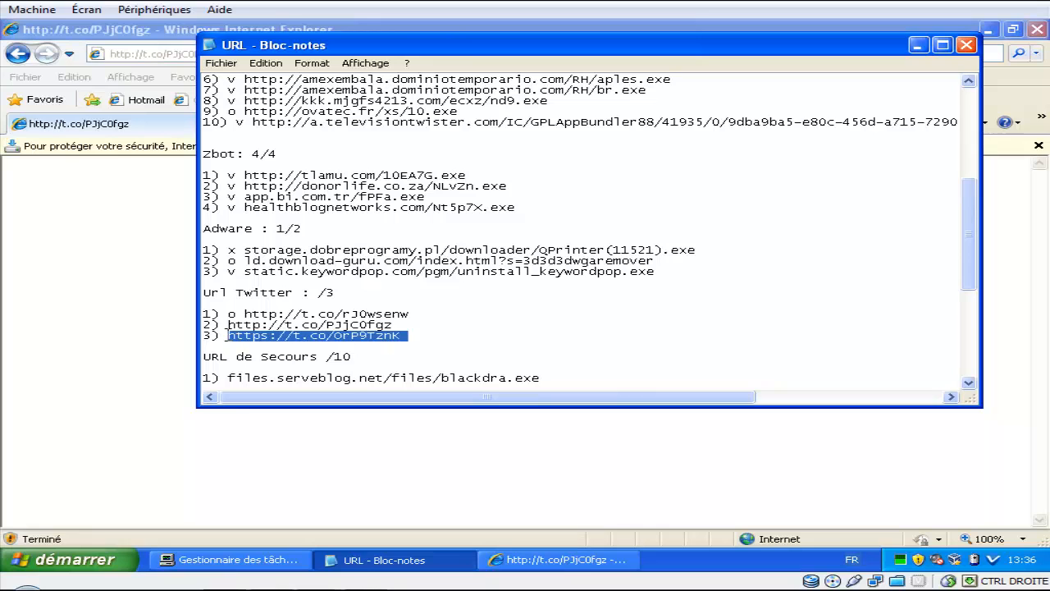
{"action": "left_click", "coordinate": [139, 339]}
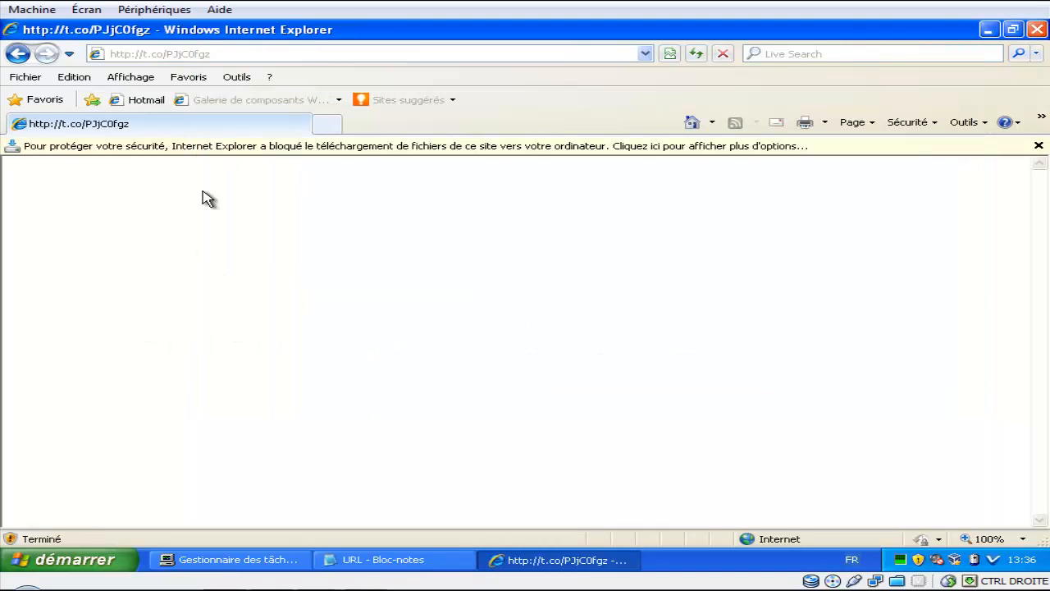
{"action": "left_click", "coordinate": [246, 146]}
{"action": "left_click", "coordinate": [312, 148]}
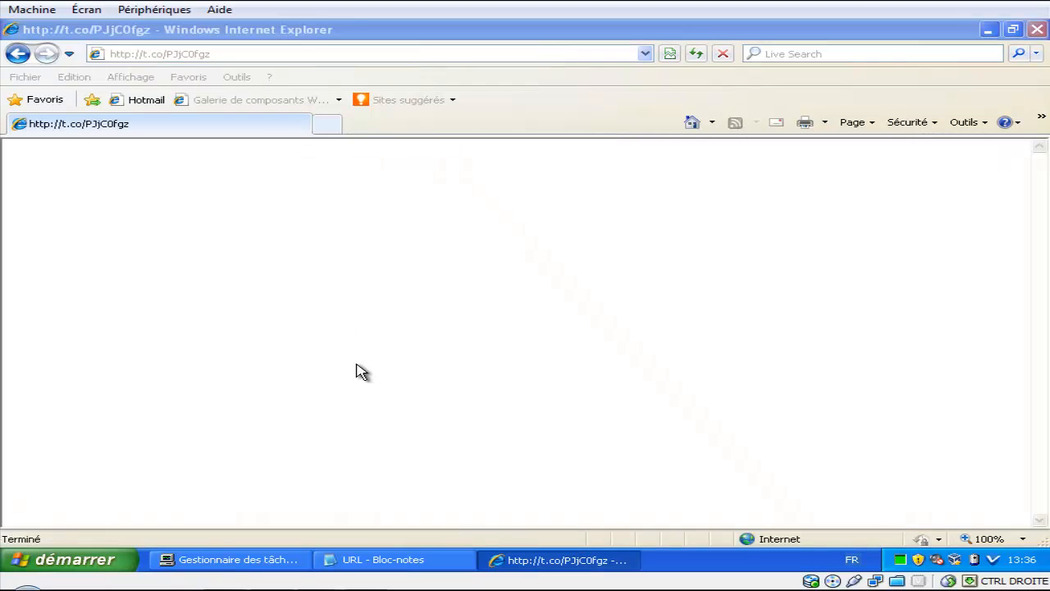
{"action": "left_click", "coordinate": [489, 299]}
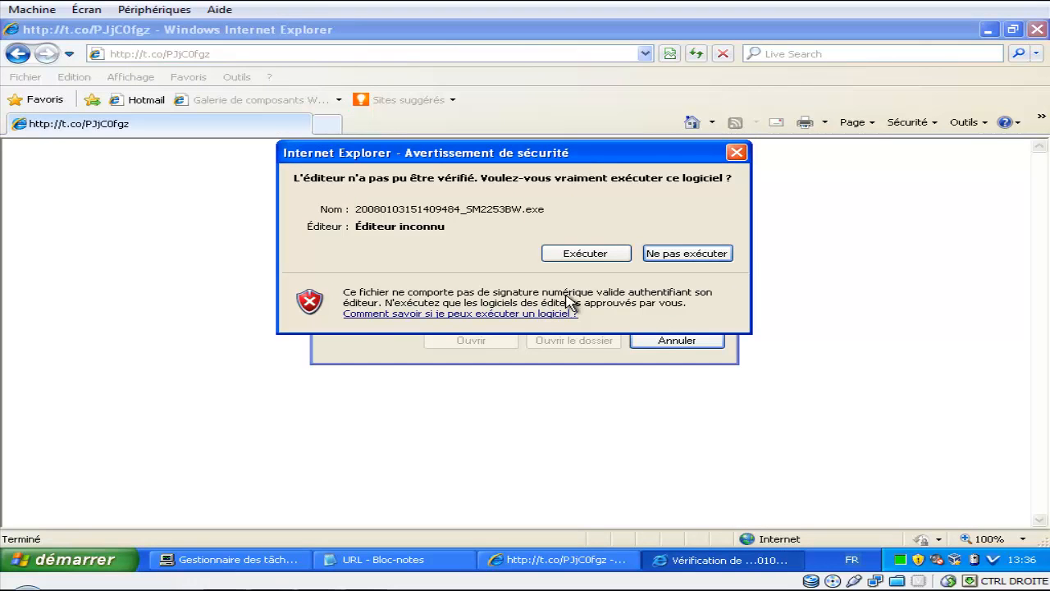
{"action": "left_click", "coordinate": [572, 256]}
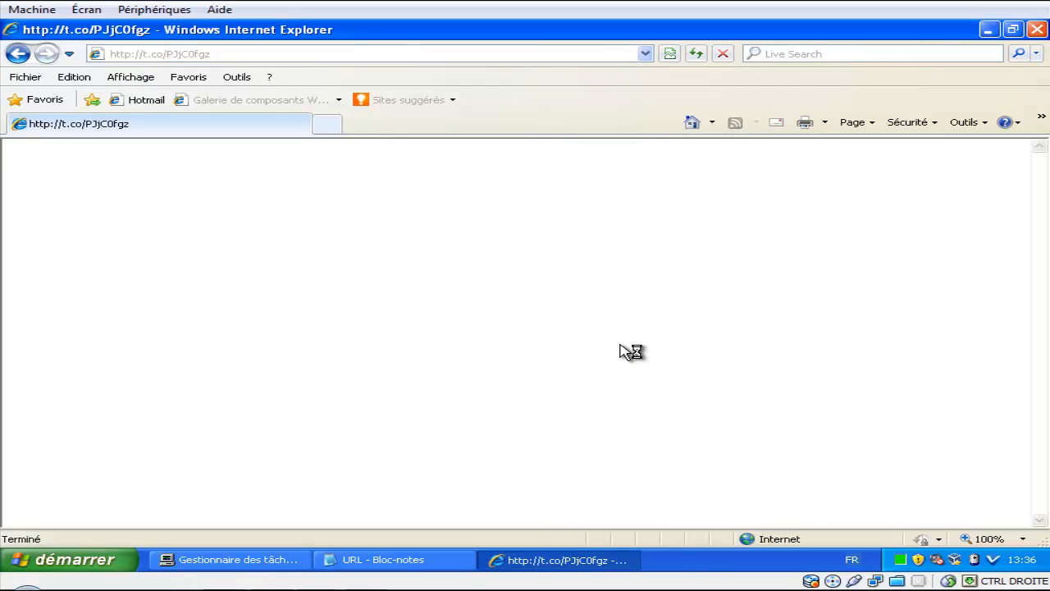
Step: Check the running processes in Task Manager, then select the analog SyncMaster 2253BW/2253LW and the VirtualBox Graphics Adapter in the Samsung monitor installer
{"action": "left_click", "coordinate": [276, 563]}
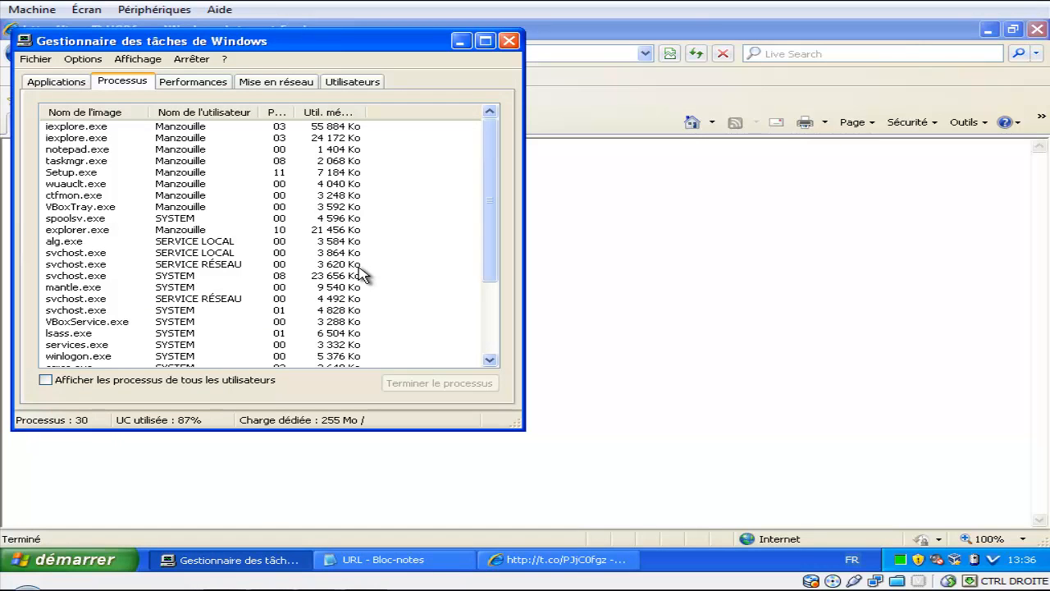
{"action": "left_click", "coordinate": [461, 40]}
{"action": "left_click", "coordinate": [534, 245]}
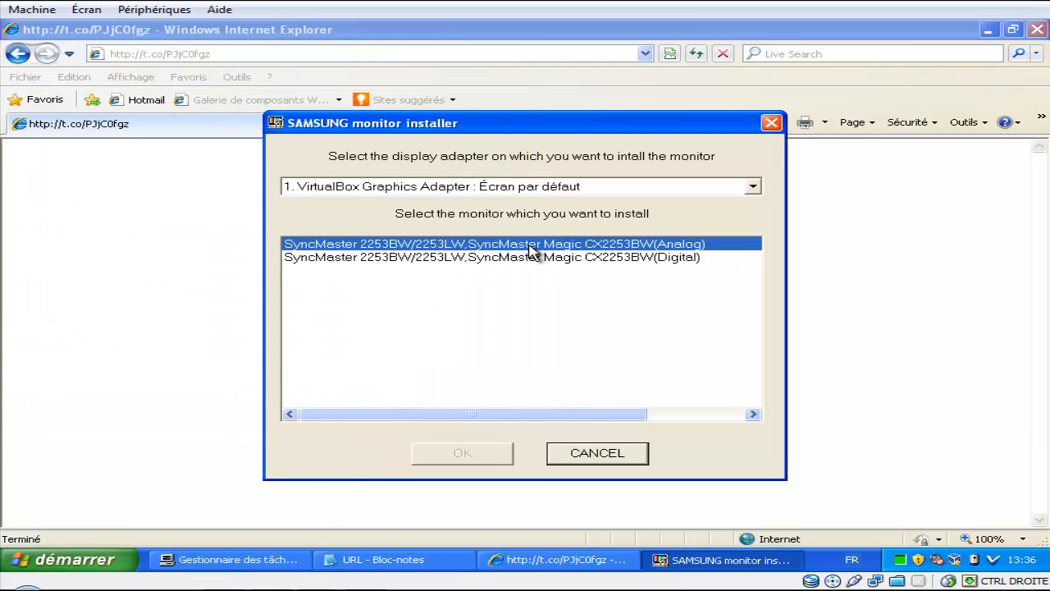
{"action": "double_click", "coordinate": [530, 187]}
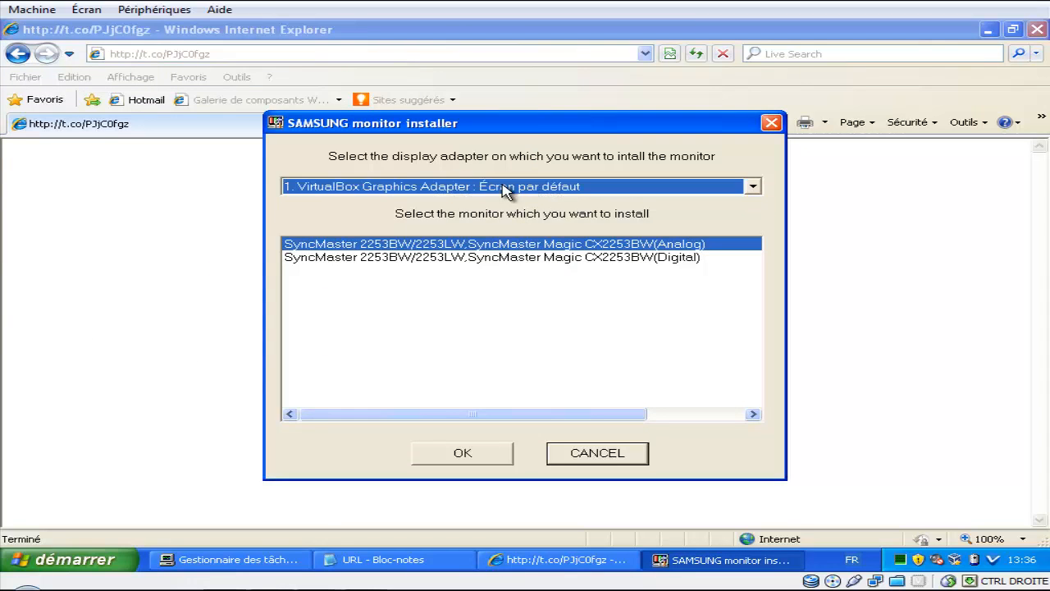
{"action": "left_click", "coordinate": [587, 456]}
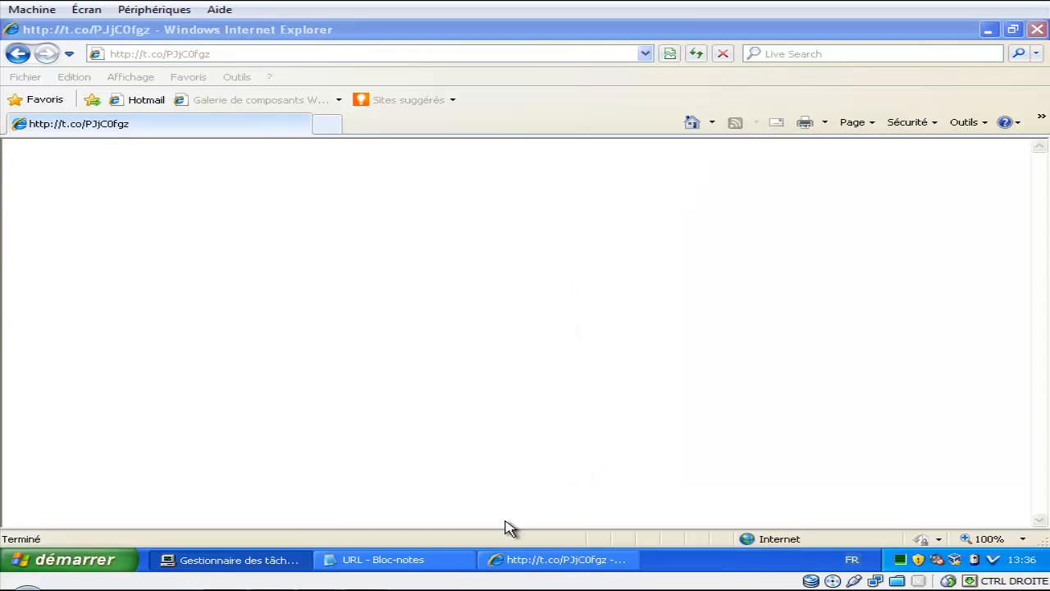
{"action": "left_click", "coordinate": [433, 563]}
{"action": "left_click", "coordinate": [400, 325]}
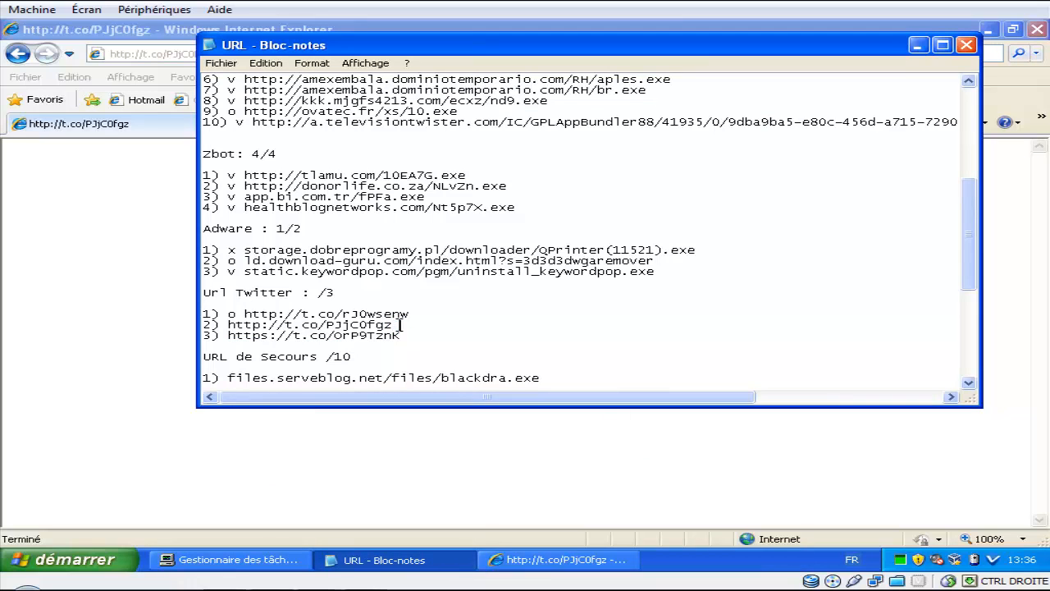
{"action": "left_click_drag", "start_coordinate": [401, 325], "coordinate": [207, 320]}
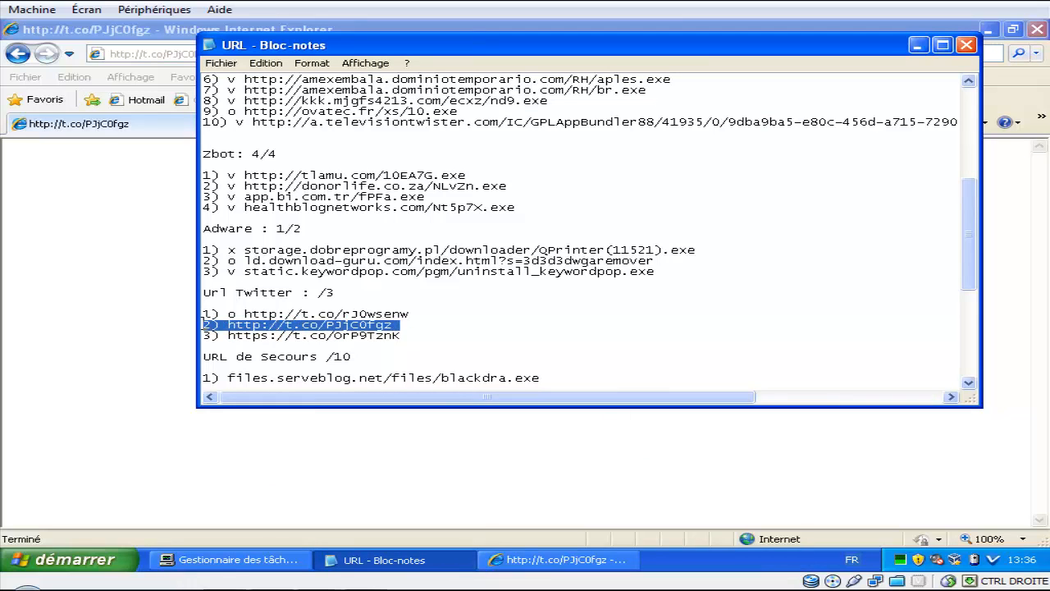
{"action": "key", "text": "BackSpace"}
{"action": "key", "text": "BackSpace"}
{"action": "left_click", "coordinate": [158, 309]}
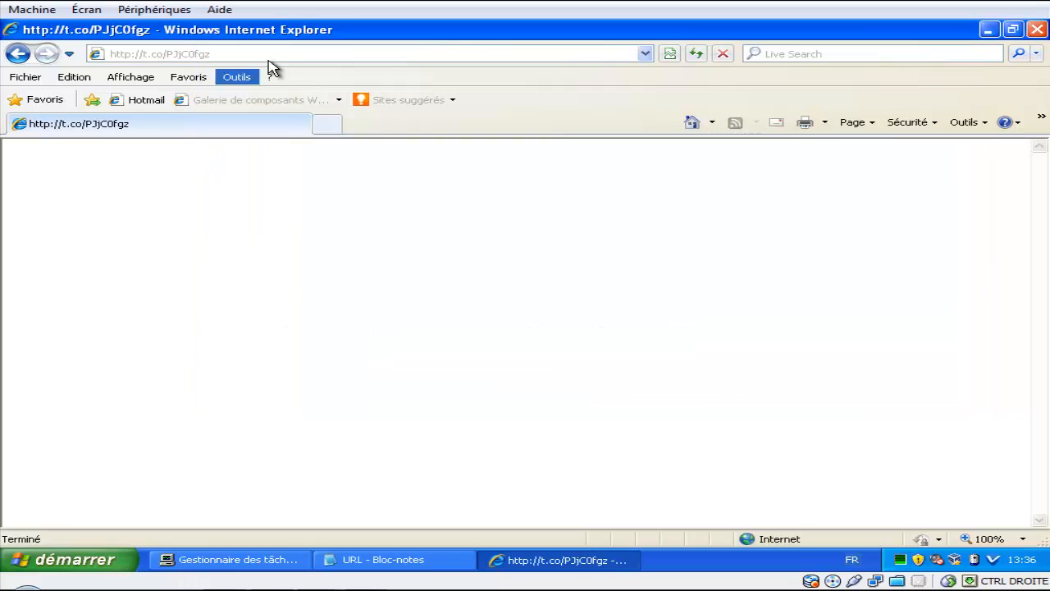
{"action": "left_click", "coordinate": [283, 54]}
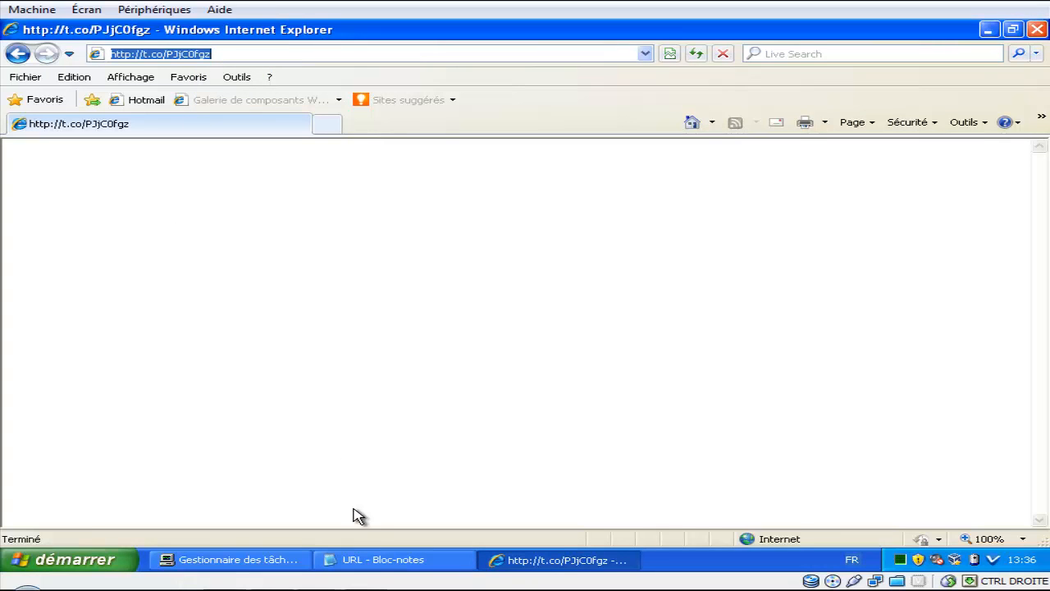
{"action": "left_click", "coordinate": [378, 559]}
{"action": "left_click_drag", "start_coordinate": [407, 326], "coordinate": [232, 327]}
{"action": "left_click", "coordinate": [123, 320]}
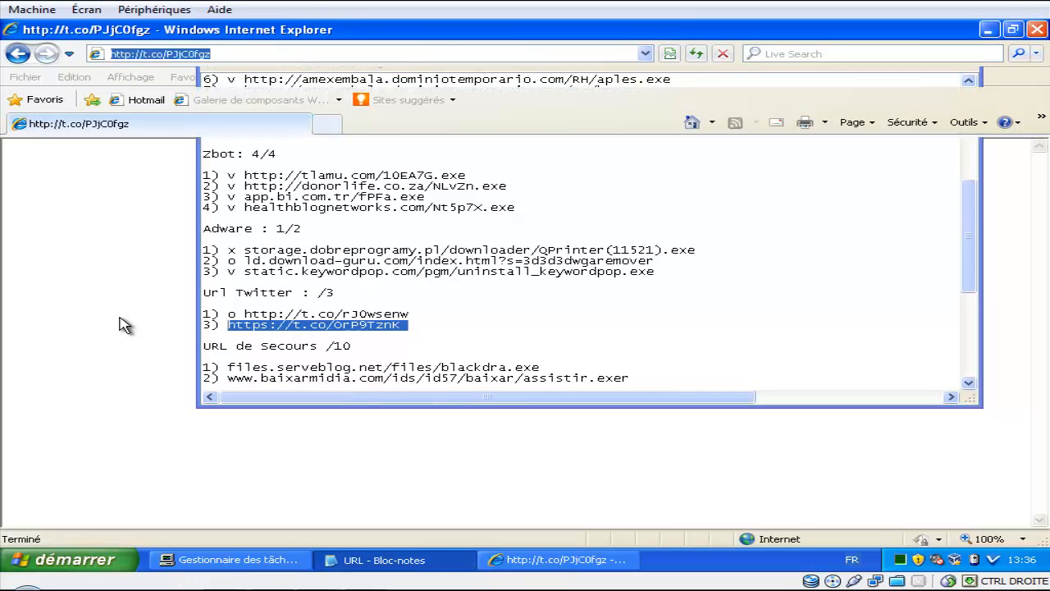
{"action": "left_click", "coordinate": [262, 54]}
{"action": "key", "text": "ctrl+v"}
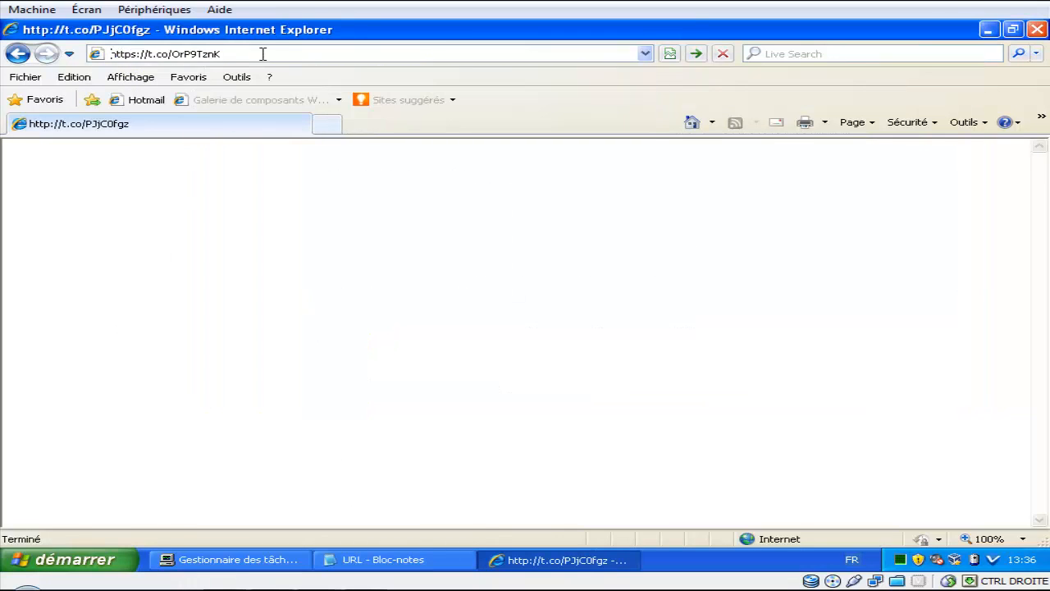
{"action": "key", "text": "Return"}
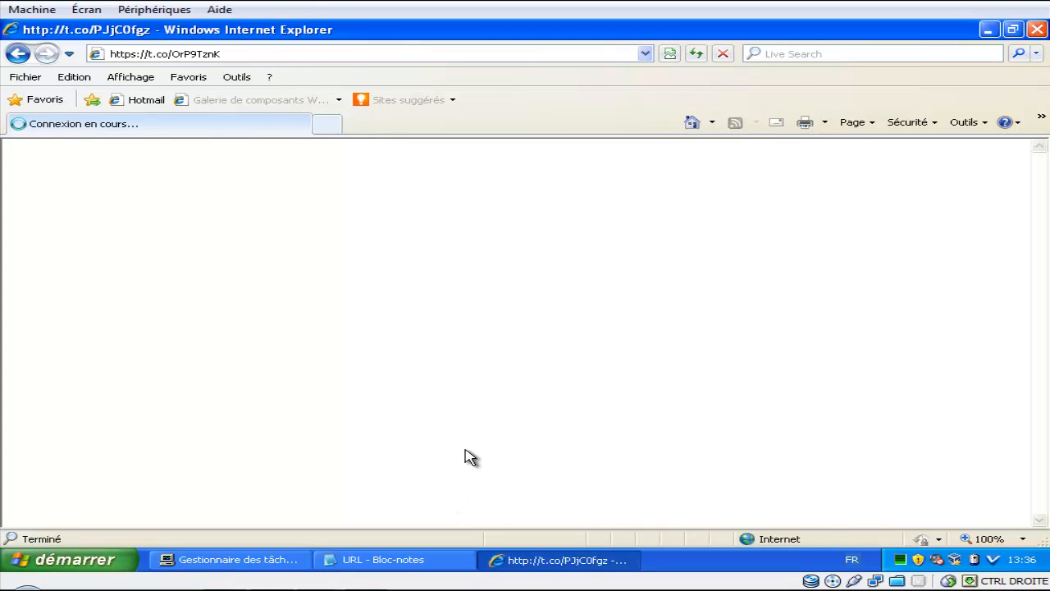
{"action": "left_click", "coordinate": [338, 560]}
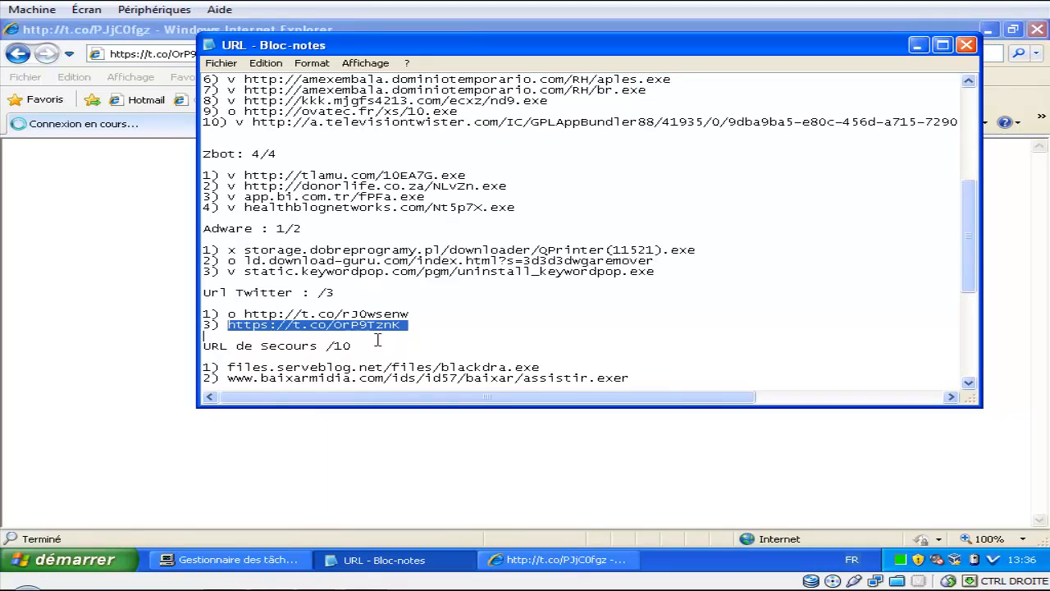
{"action": "left_click", "coordinate": [229, 325]}
{"action": "type", "text": "o"}
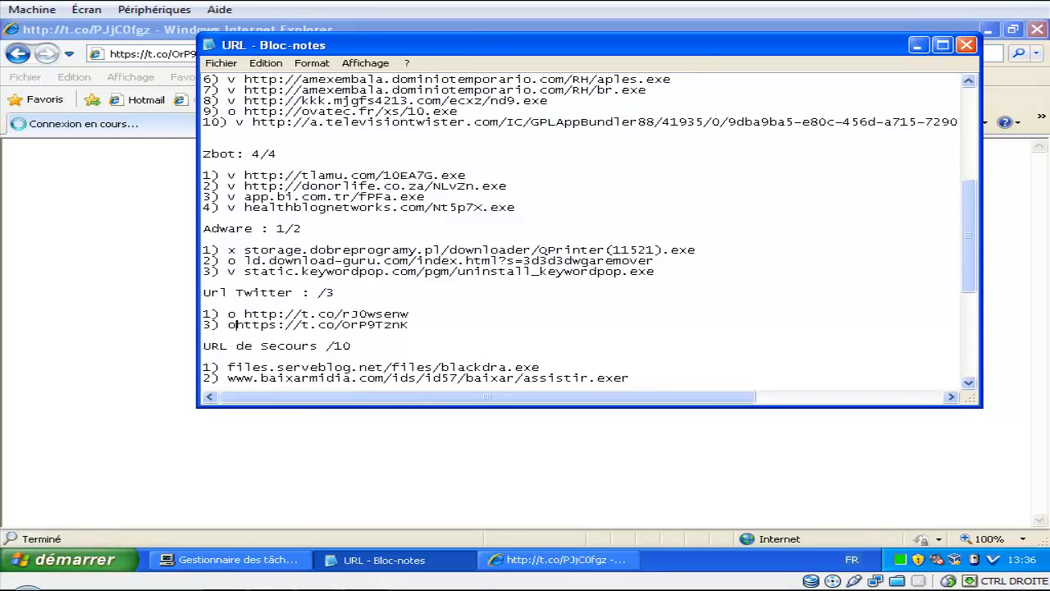
Step: Delete the whole Url Twitter section, heading and remaining entries, from the URL notes
{"action": "left_click_drag", "start_coordinate": [427, 330], "coordinate": [185, 289]}
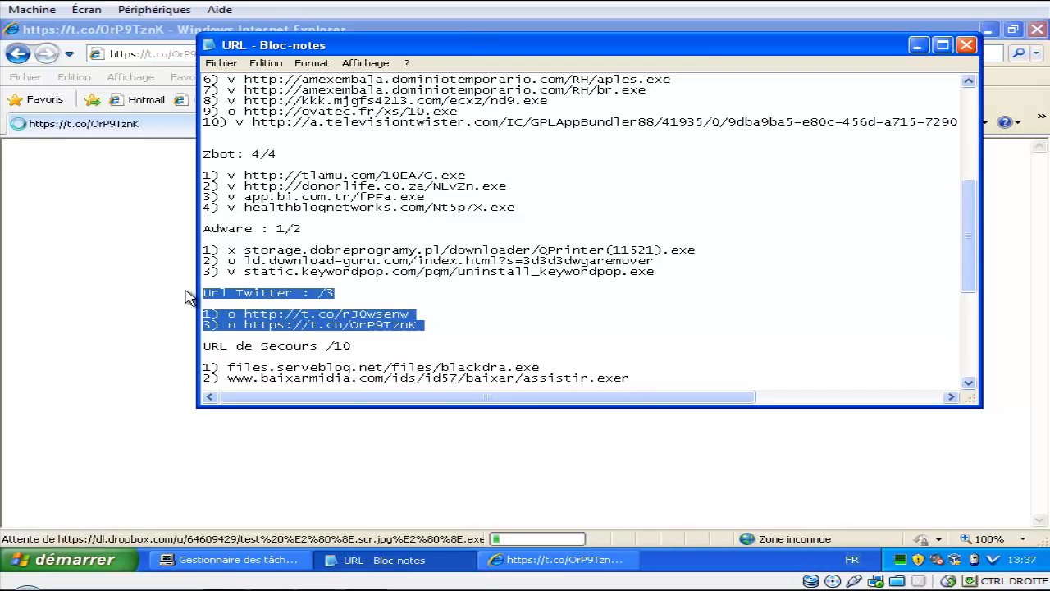
{"action": "left_click", "coordinate": [489, 337]}
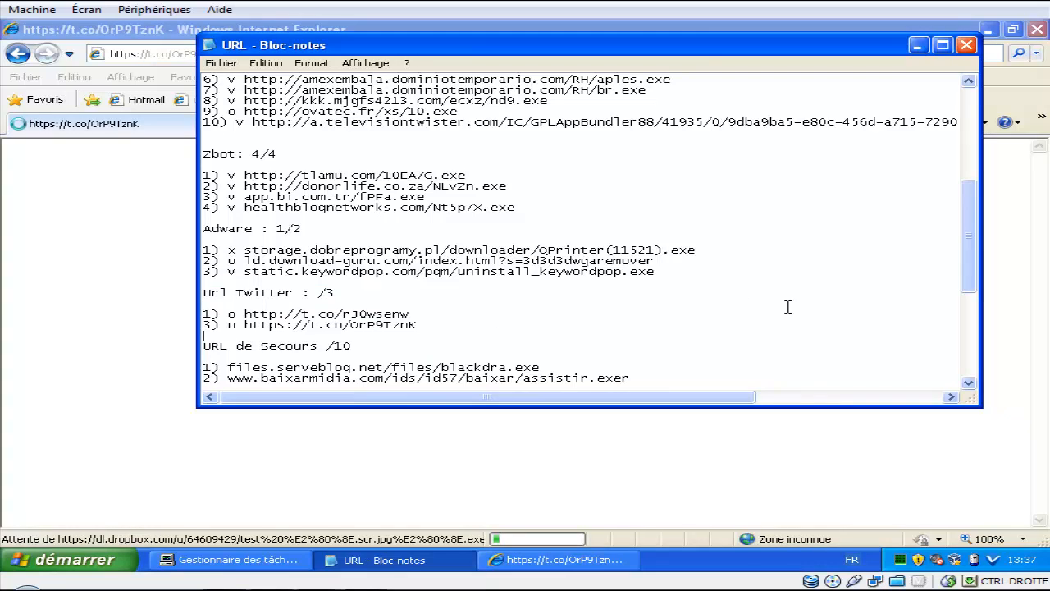
{"action": "left_click_drag", "start_coordinate": [970, 242], "coordinate": [970, 294]}
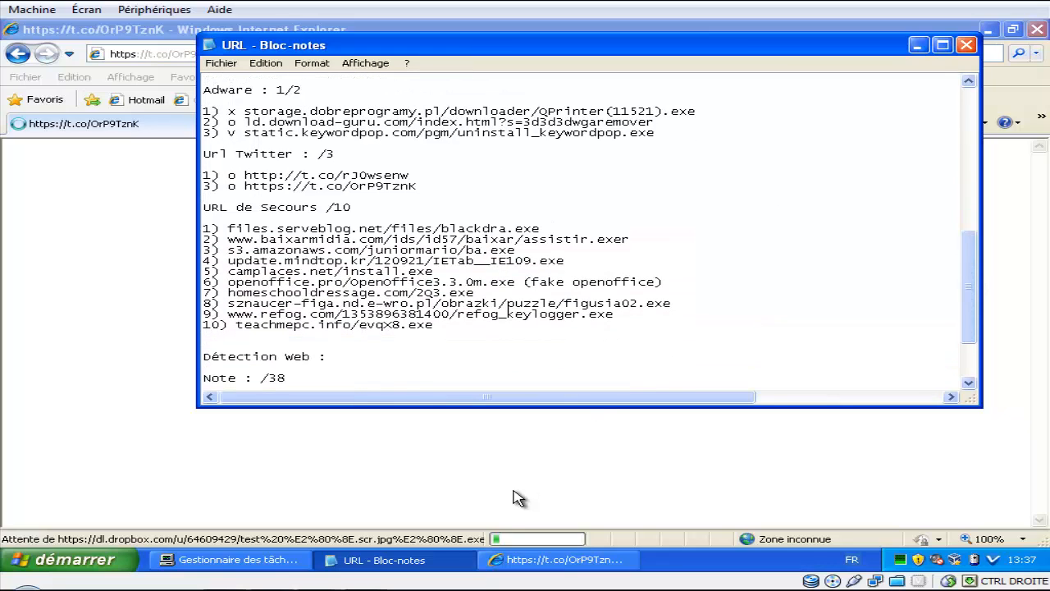
{"action": "left_click_drag", "start_coordinate": [426, 189], "coordinate": [192, 153]}
{"action": "key", "text": "Delete"}
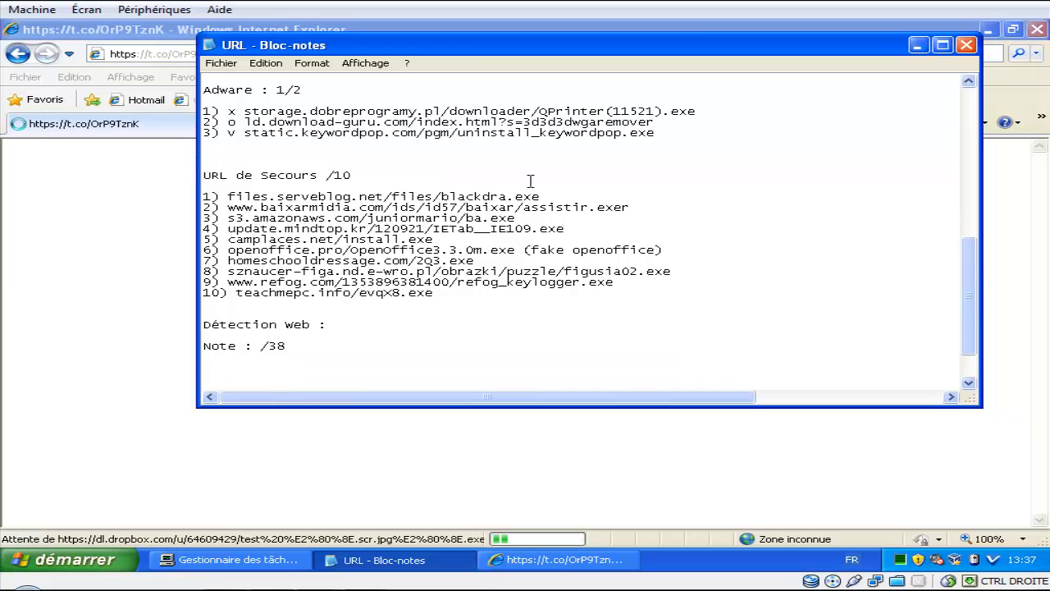
Step: Load files.serveblog.net/files/blackdra.exe in Internet Explorer and mark that first URL de Secours entry with "v" in the notes
{"action": "left_click_drag", "start_coordinate": [404, 206], "coordinate": [225, 200]}
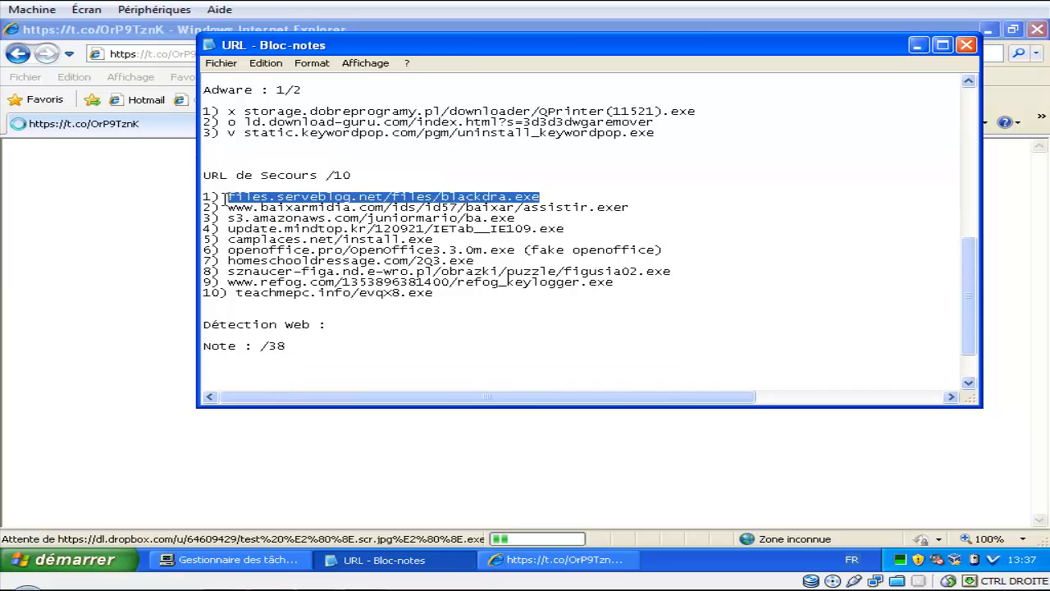
{"action": "left_click", "coordinate": [121, 224]}
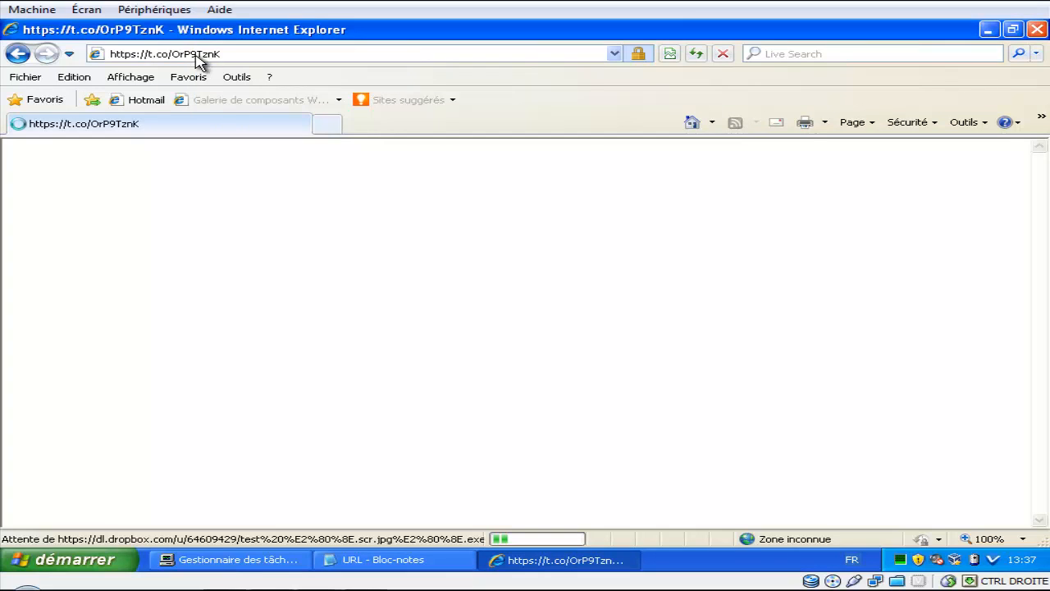
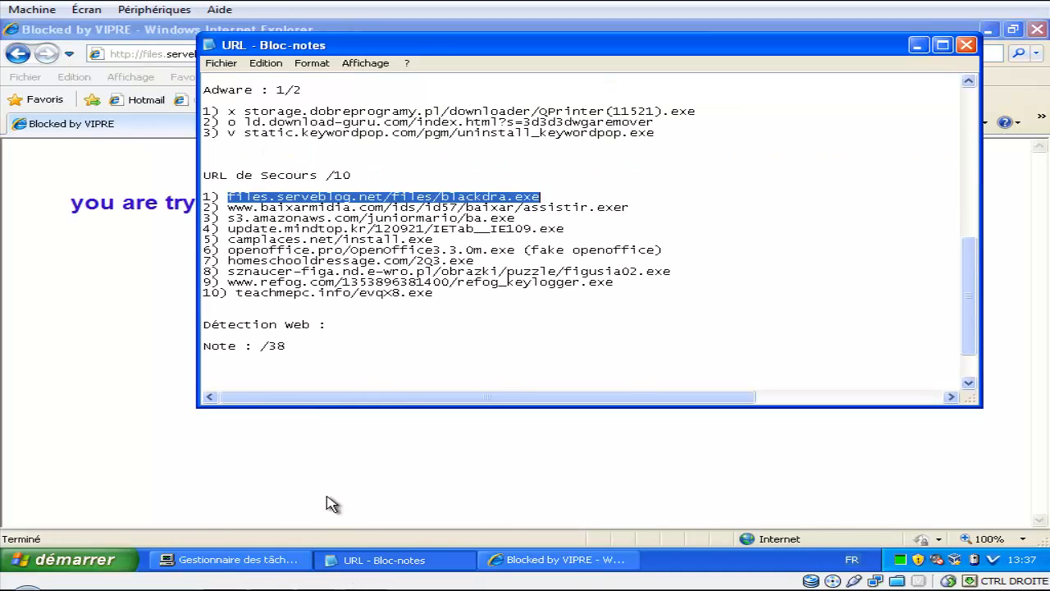
{"action": "left_click", "coordinate": [226, 194]}
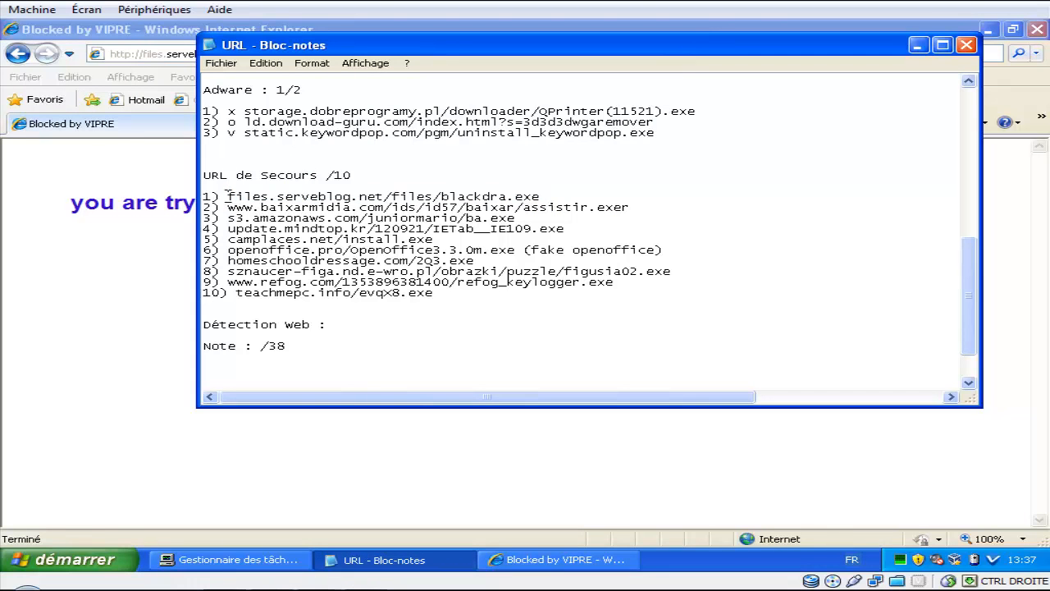
{"action": "type", "text": "v"}
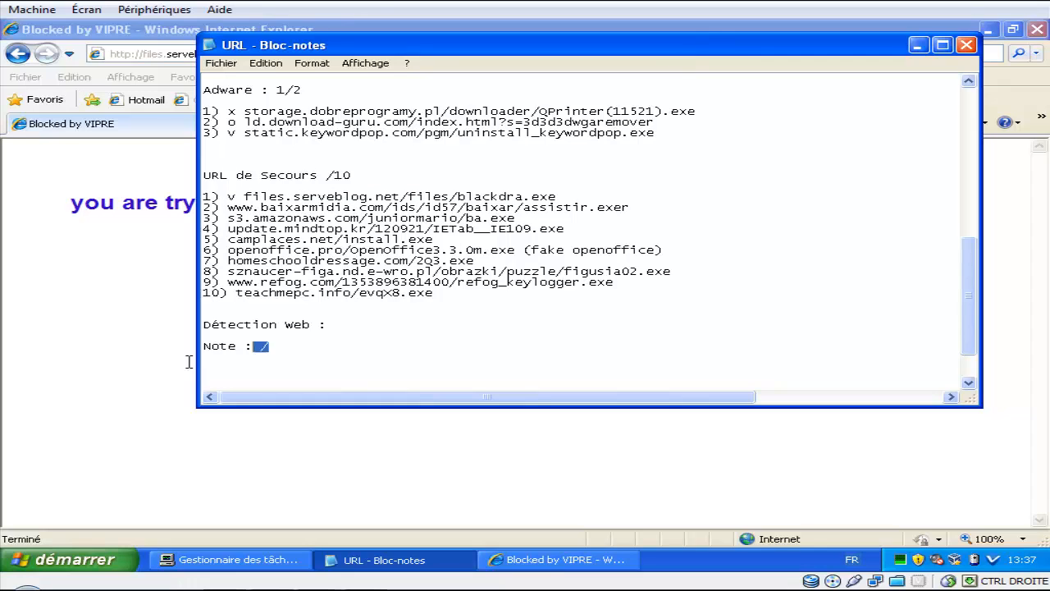
Step: Remove the Note line below Détection Web at the end of the URL notes
{"action": "key", "text": "Down"}
{"action": "left_click_drag", "start_coordinate": [262, 343], "coordinate": [223, 345]}
{"action": "key", "text": "Delete"}
{"action": "left_click_drag", "start_coordinate": [228, 206], "coordinate": [650, 212]}
{"action": "key", "text": "ctrl+c"}
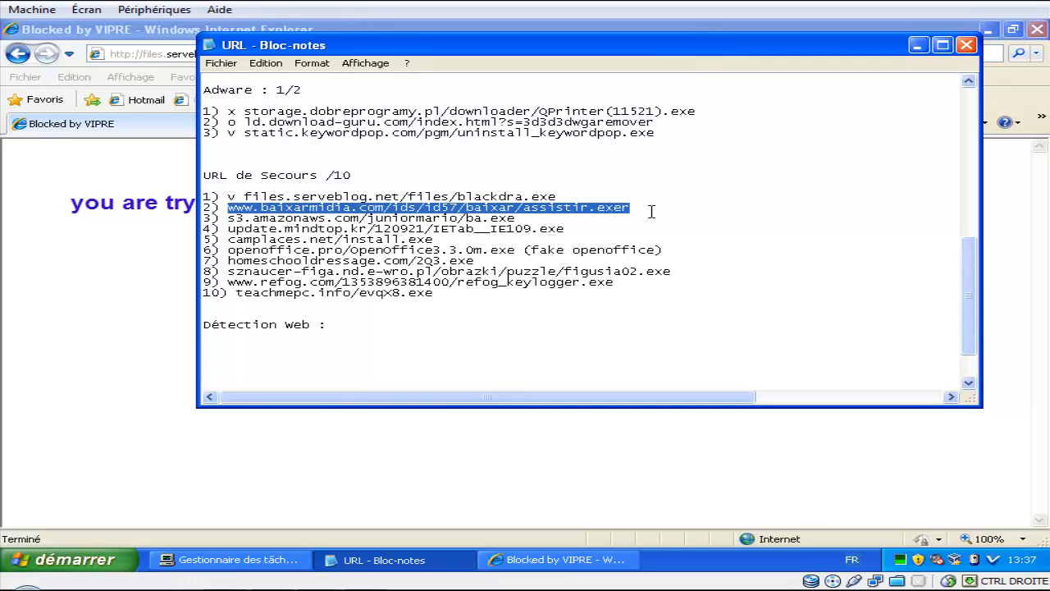
{"action": "left_click", "coordinate": [159, 368]}
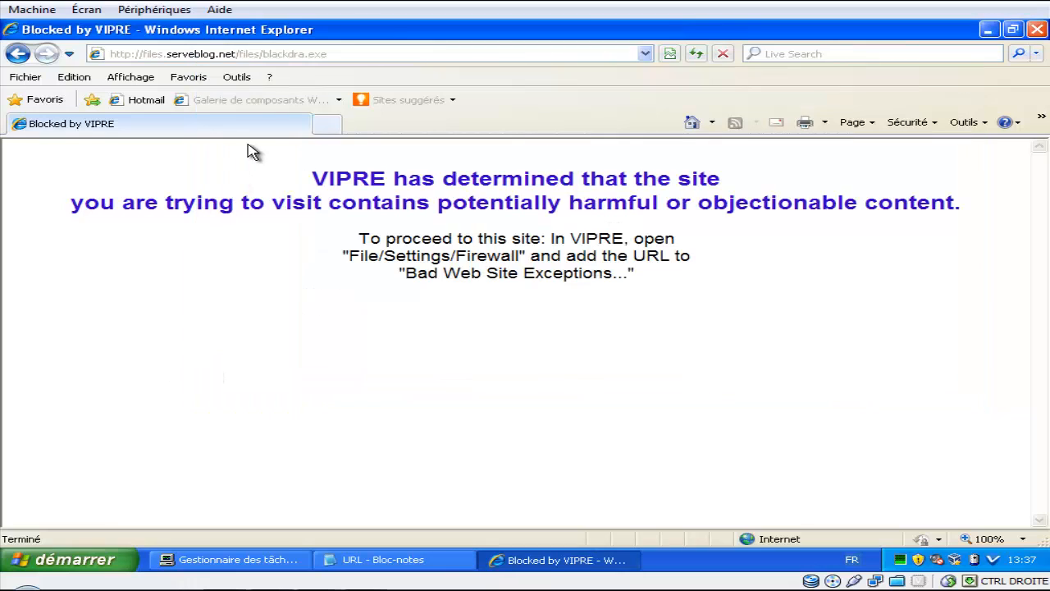
{"action": "left_click", "coordinate": [325, 55]}
{"action": "key", "text": "ctrl+v"}
{"action": "key", "text": "Return"}
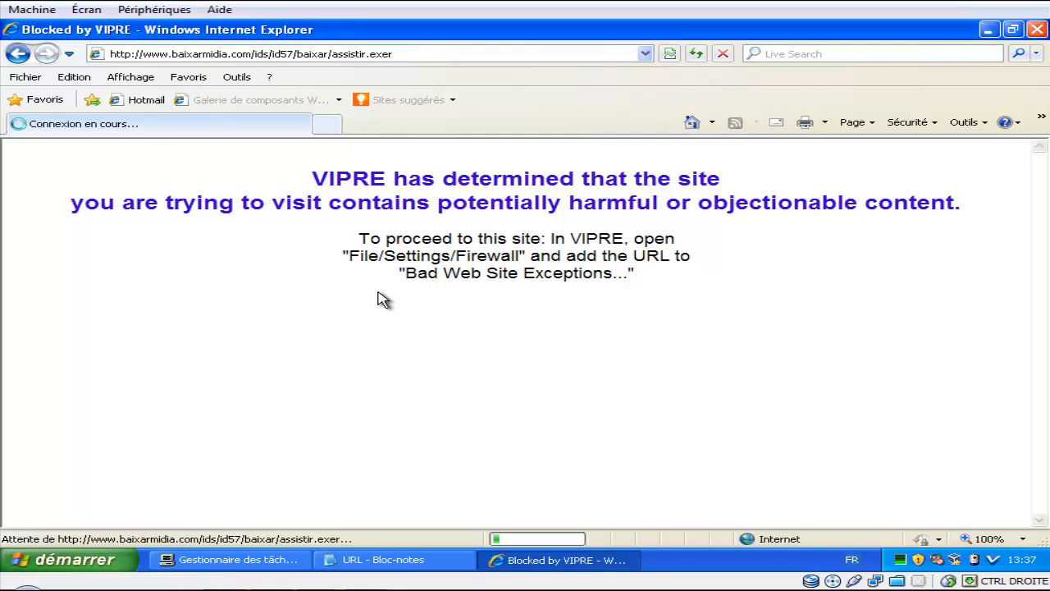
{"action": "left_click", "coordinate": [375, 558]}
{"action": "left_click", "coordinate": [227, 207]}
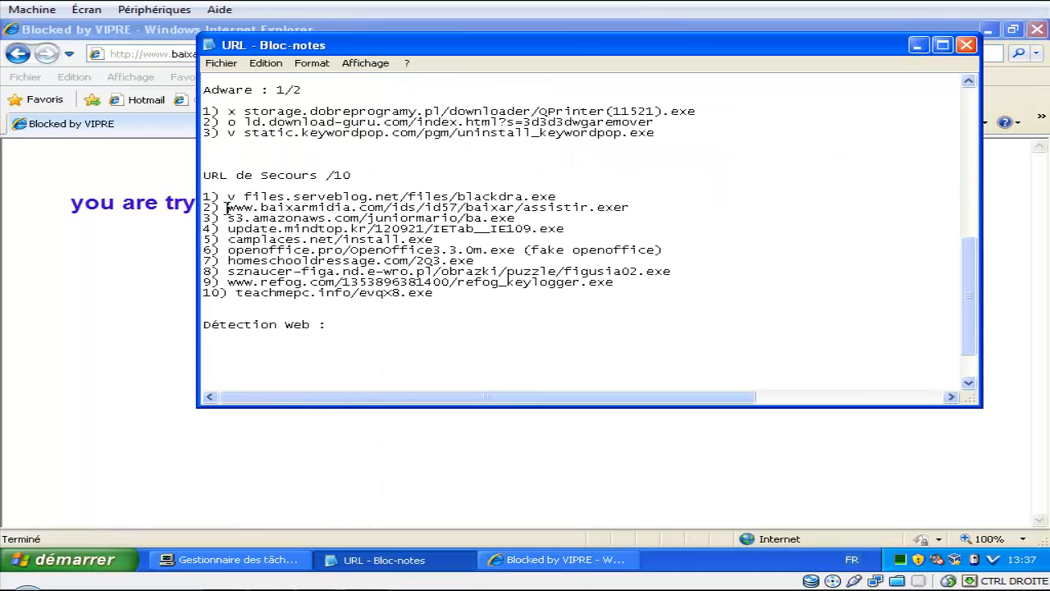
{"action": "type", "text": "v"}
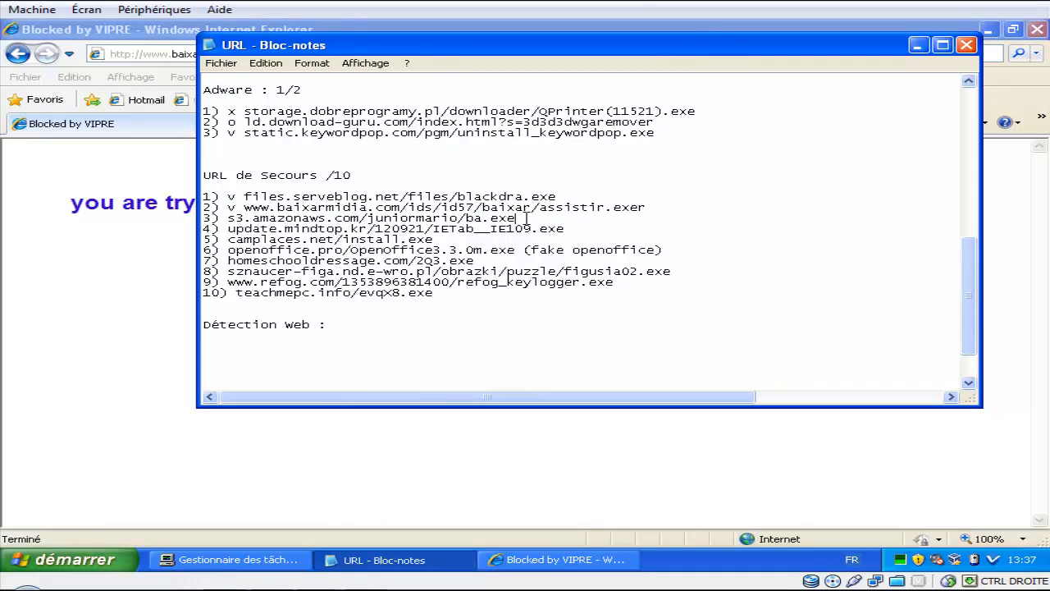
Step: Copy the third URL de Secours entry, s3.amazonaws.com/juniormario/ba.exe, and load it in Internet Explorer
{"action": "left_click_drag", "start_coordinate": [525, 217], "coordinate": [231, 220]}
{"action": "key", "text": "ctrl+c"}
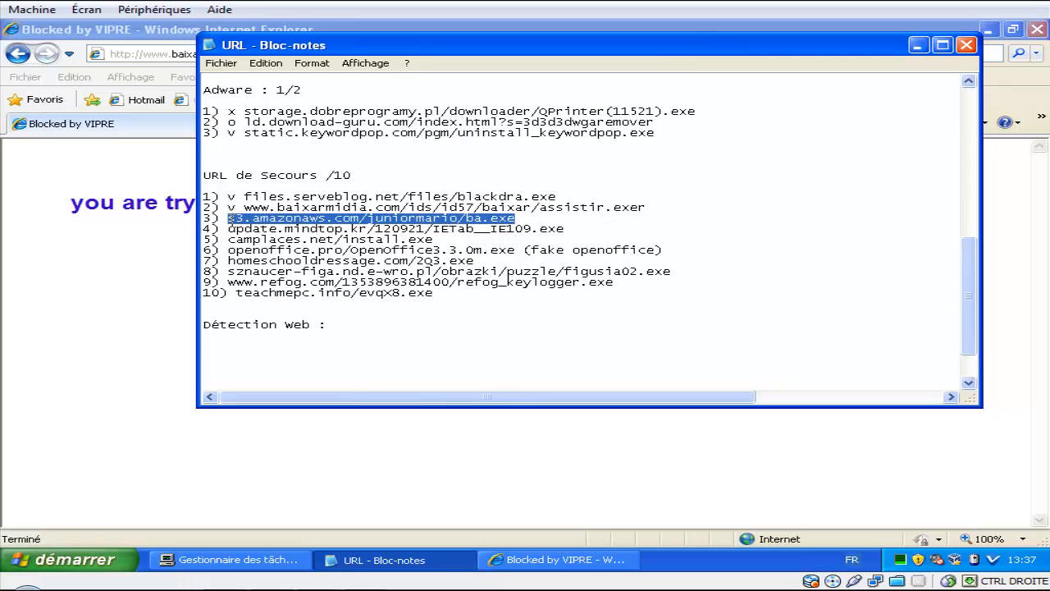
{"action": "left_click", "coordinate": [110, 293]}
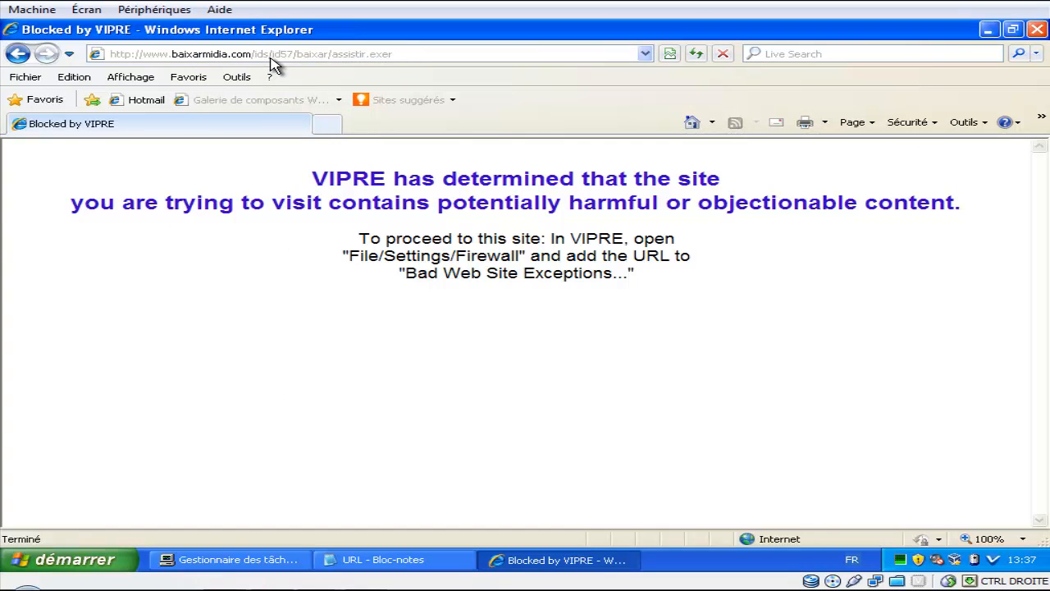
{"action": "left_click", "coordinate": [270, 55]}
{"action": "key", "text": "ctrl+v"}
{"action": "key", "text": "Return"}
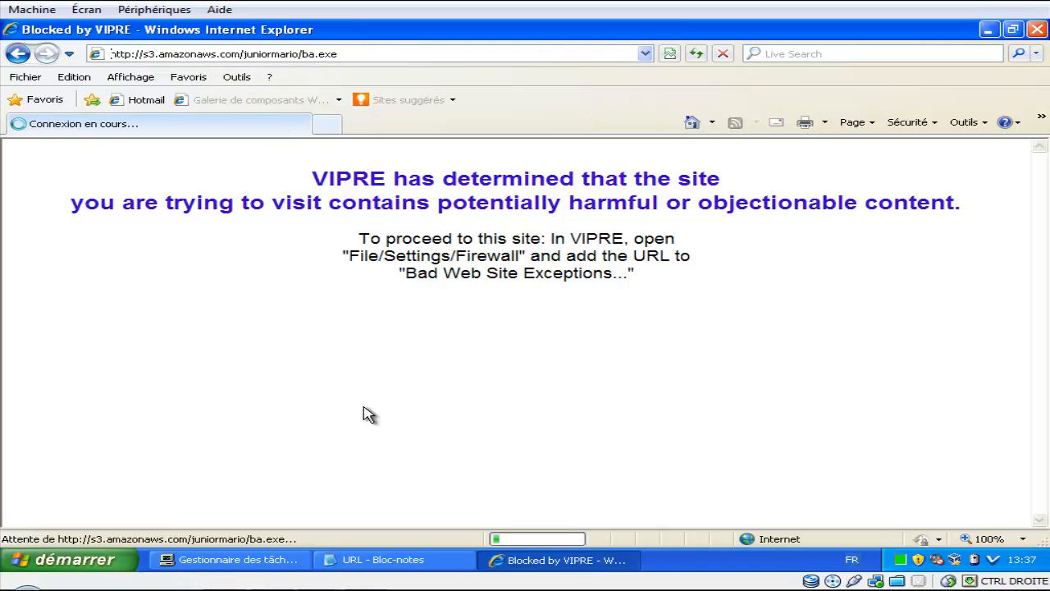
Step: Select the update.mindtop.kr URL in the notes, and proceed with the ba.exe download in its own window
{"action": "left_click", "coordinate": [403, 565]}
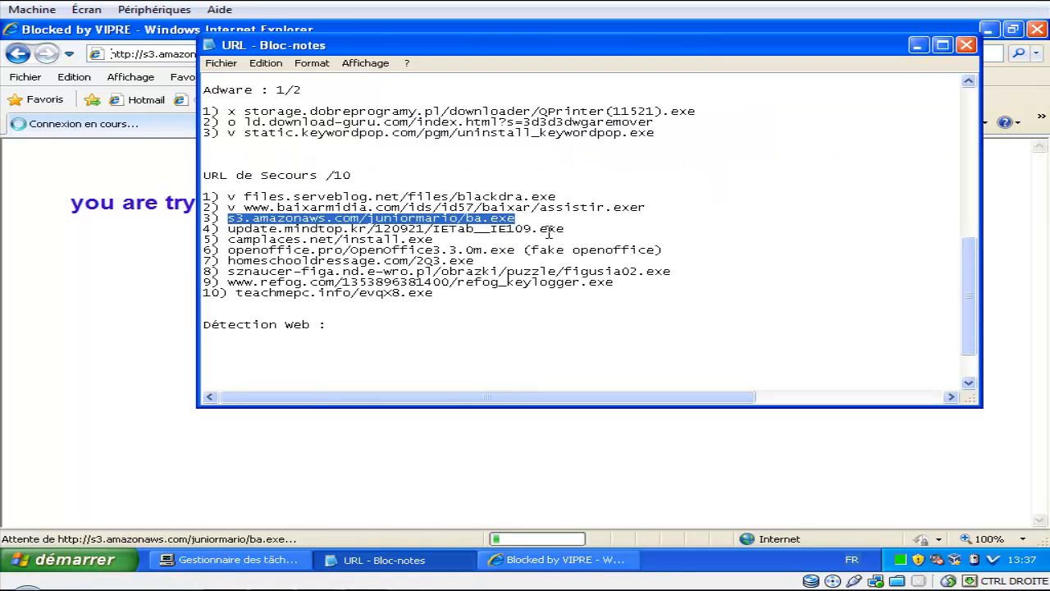
{"action": "left_click_drag", "start_coordinate": [568, 231], "coordinate": [229, 229]}
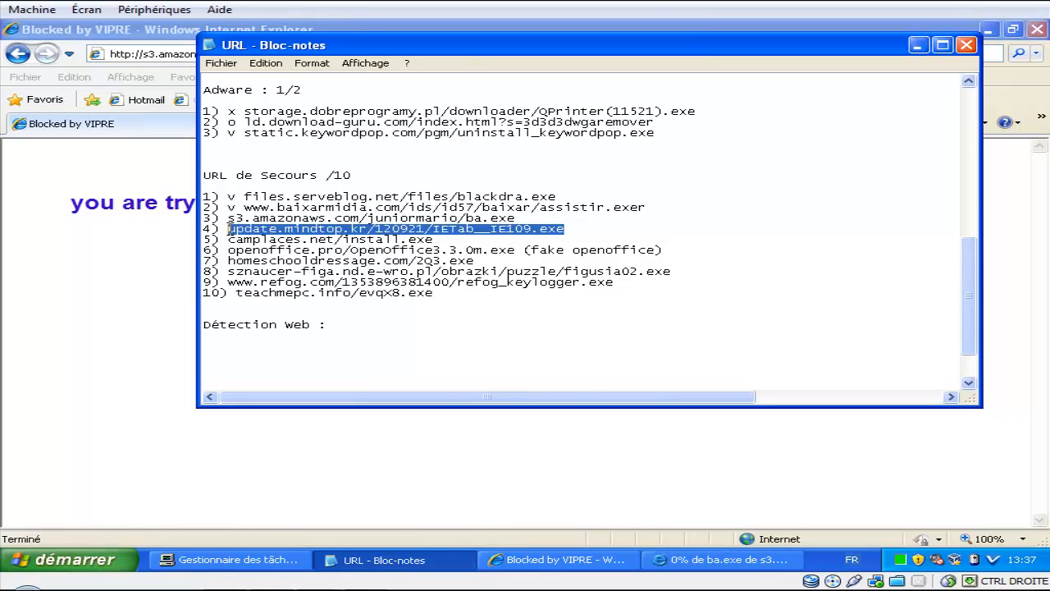
{"action": "left_click", "coordinate": [727, 559]}
{"action": "left_click", "coordinate": [489, 299]}
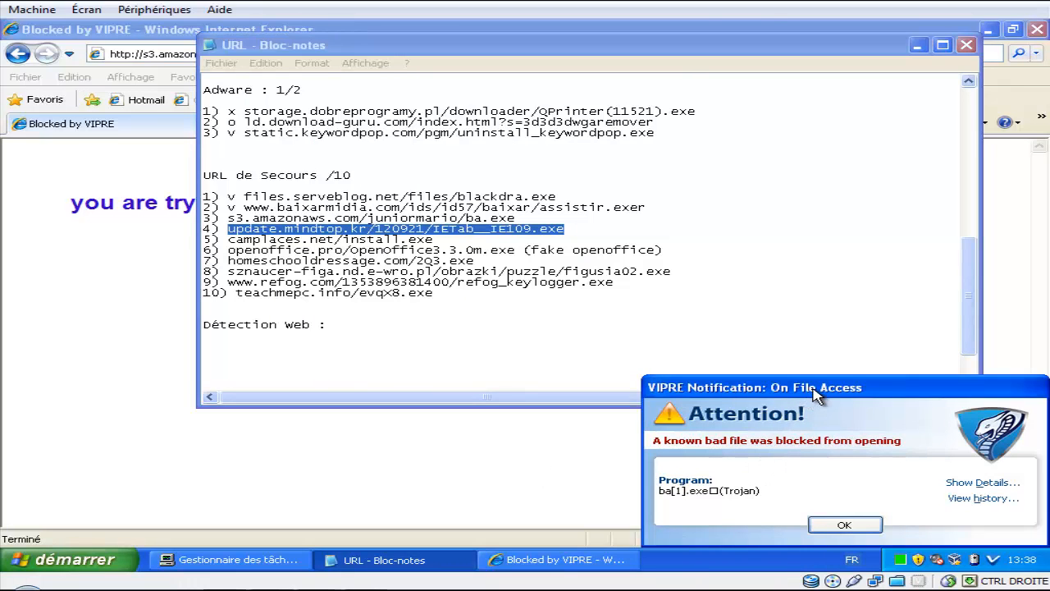
Step: Examine the event details of the blocked ba[1].exe file from the VIPRE notification, down to the action taken
{"action": "left_click_drag", "start_coordinate": [813, 394], "coordinate": [486, 150]}
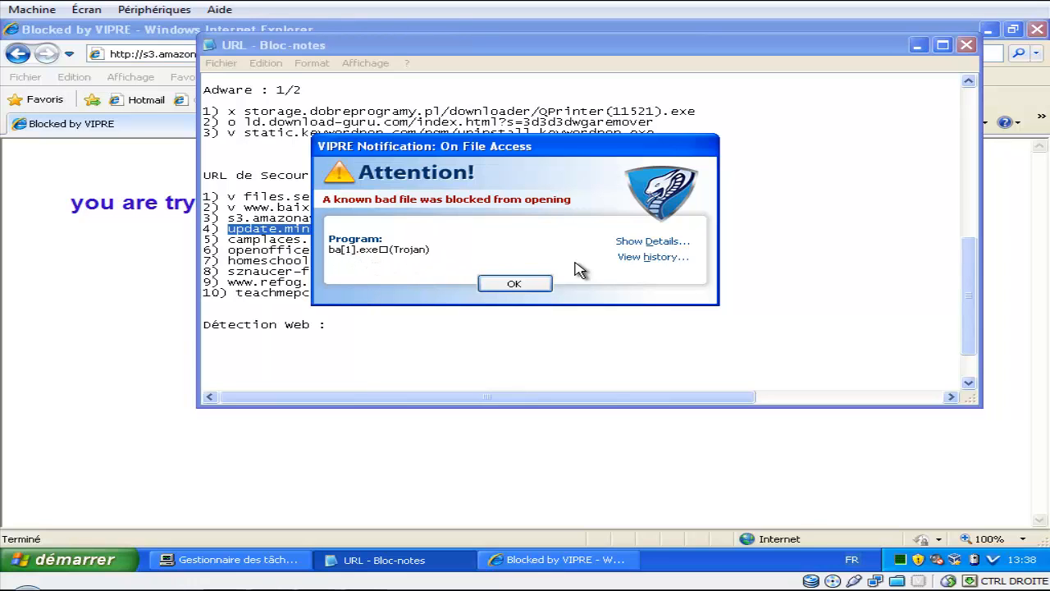
{"action": "left_click", "coordinate": [647, 242]}
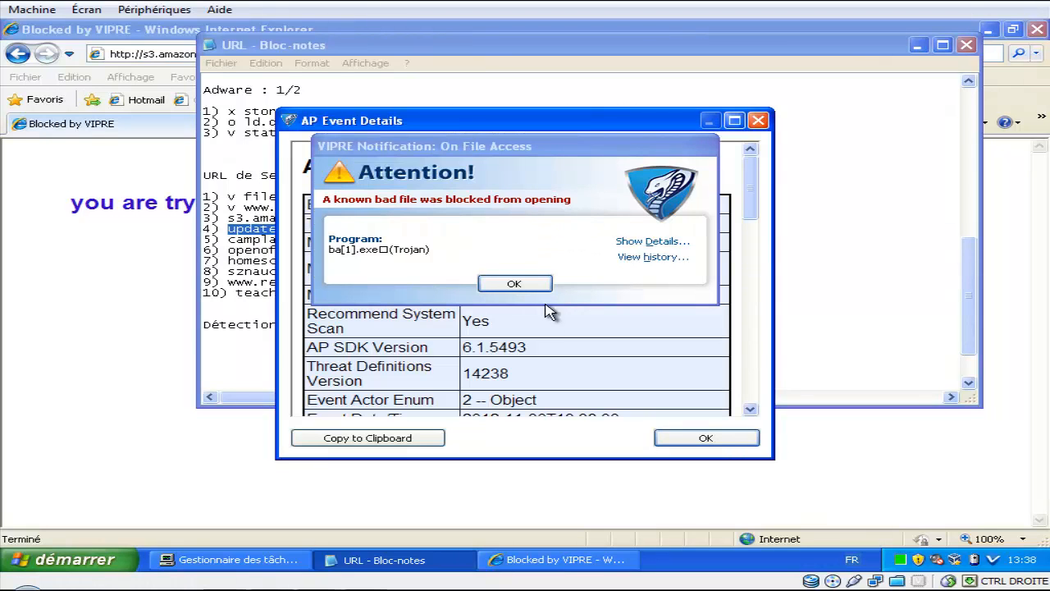
{"action": "left_click_drag", "start_coordinate": [551, 153], "coordinate": [837, 401]}
{"action": "left_click_drag", "start_coordinate": [755, 235], "coordinate": [754, 417]}
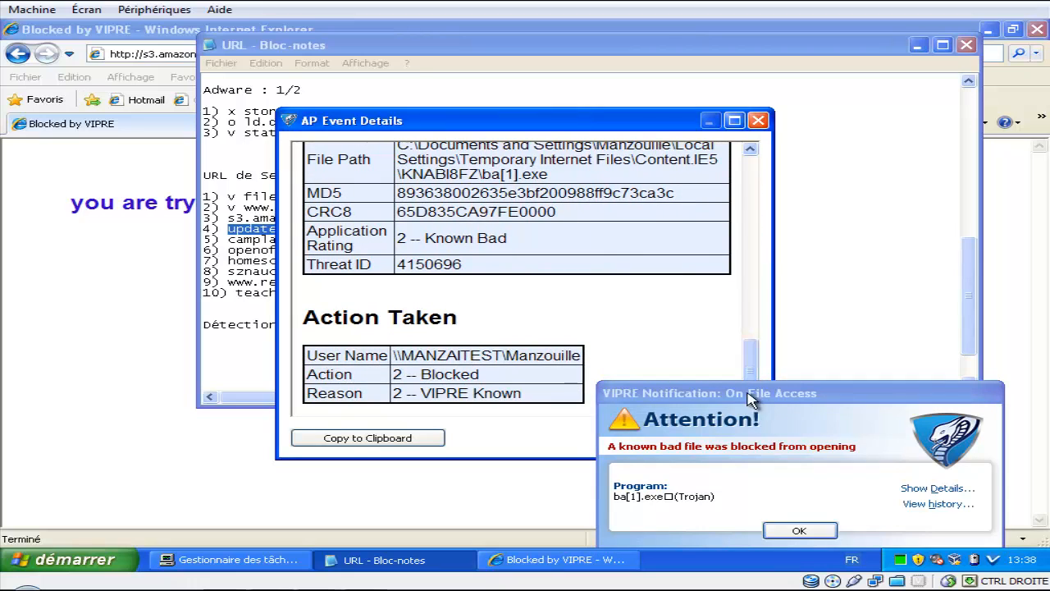
{"action": "left_click", "coordinate": [758, 121]}
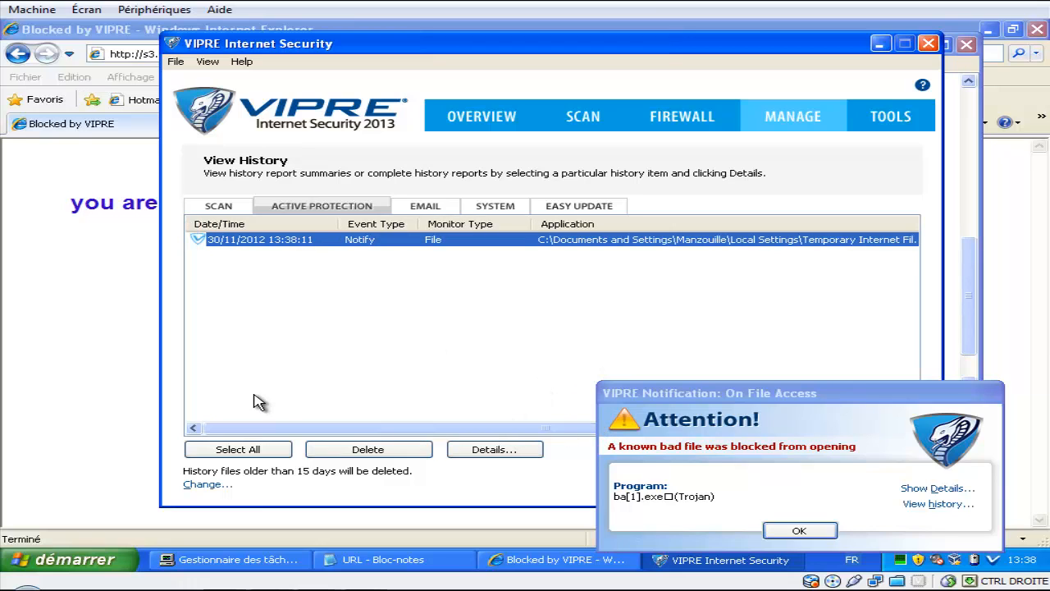
Step: Check the Active Protection history entry and the quarantine list in VIPRE Internet Security
{"action": "left_click", "coordinate": [509, 448]}
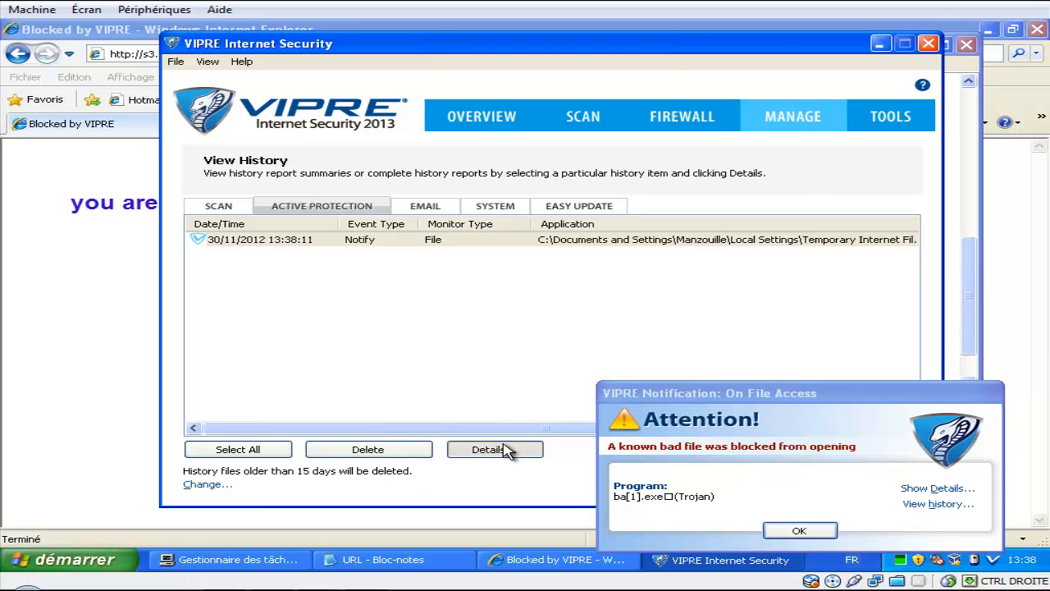
{"action": "left_click", "coordinate": [785, 107]}
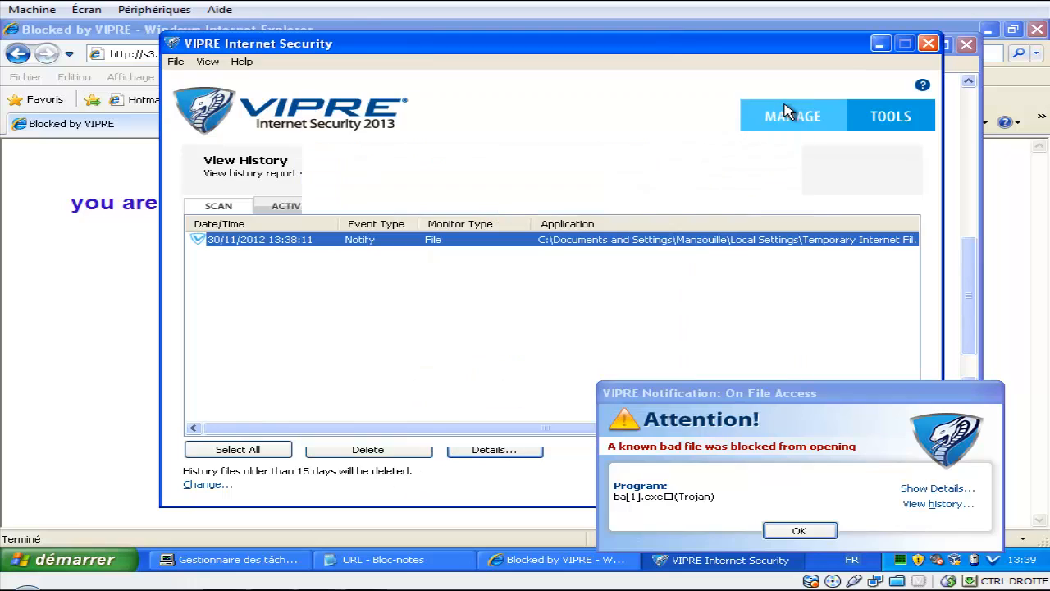
{"action": "left_click", "coordinate": [779, 133]}
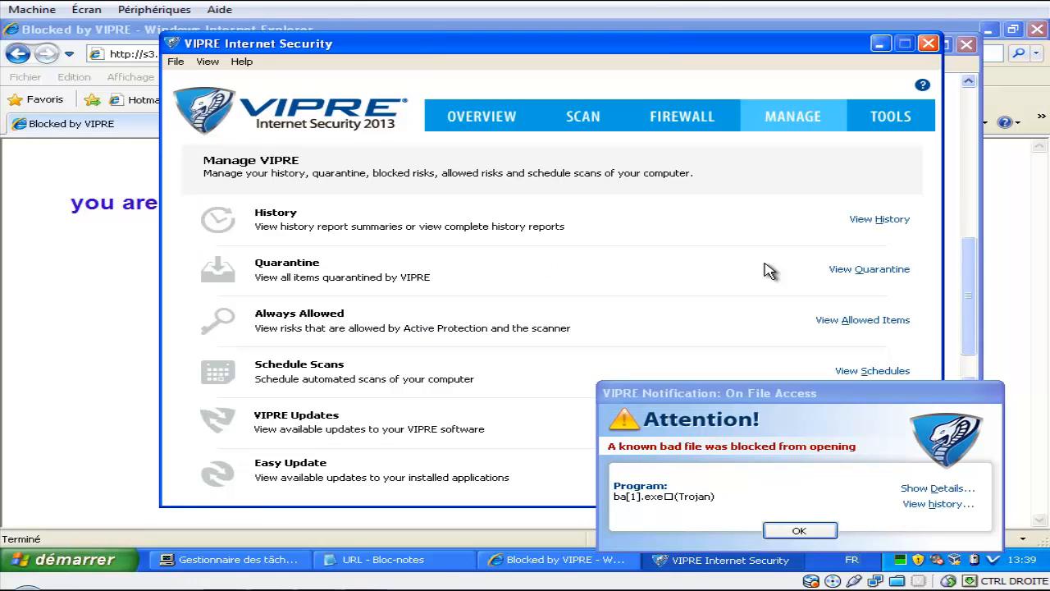
{"action": "left_click", "coordinate": [863, 274]}
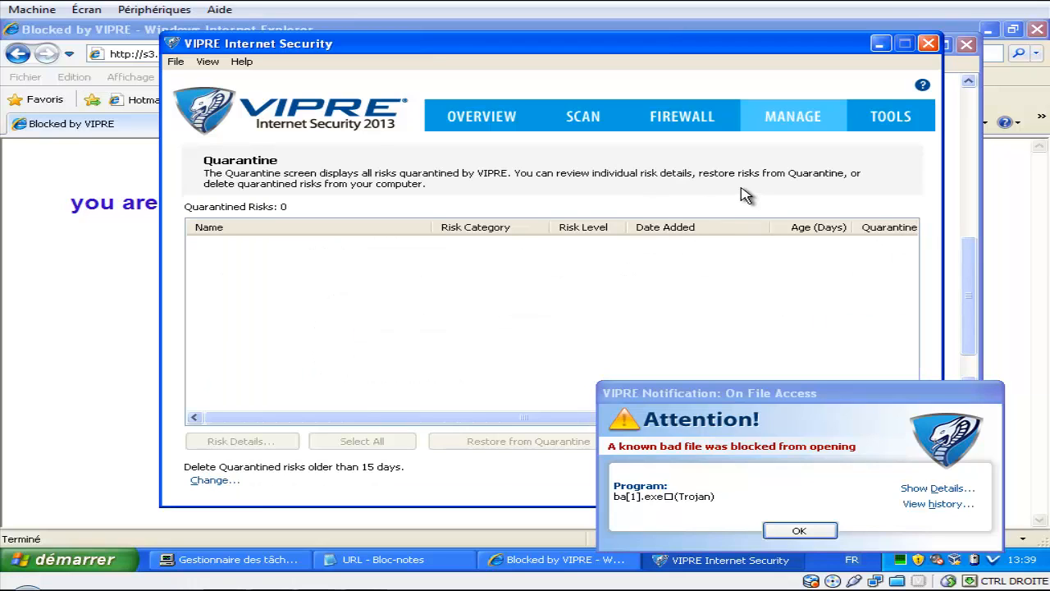
{"action": "left_click", "coordinate": [928, 43]}
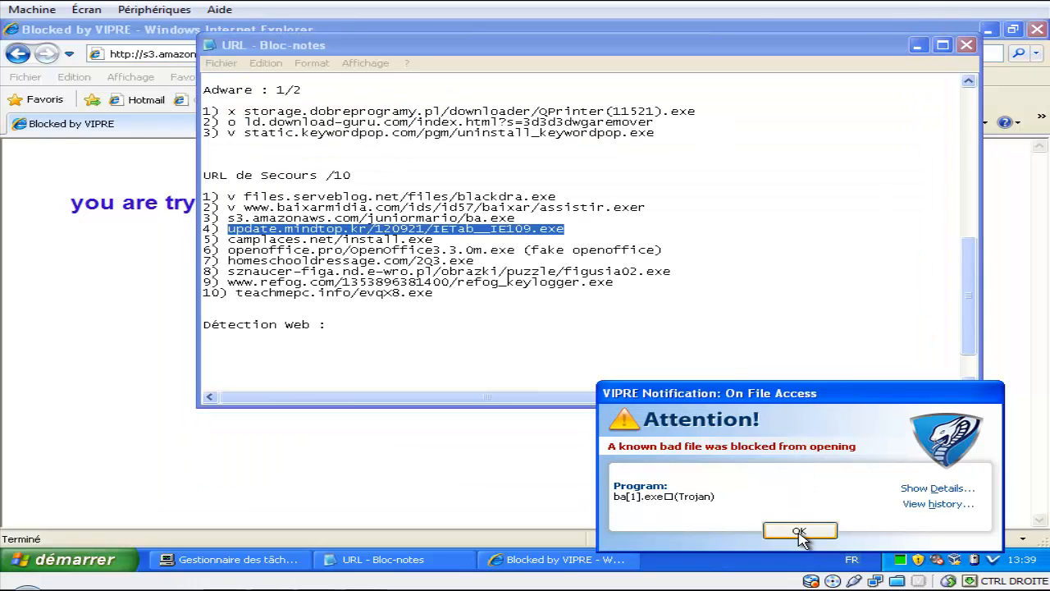
Step: Dismiss the VIPRE notification and mark the s3.amazonaws.com entry with "v" in the URL notes
{"action": "left_click", "coordinate": [798, 531]}
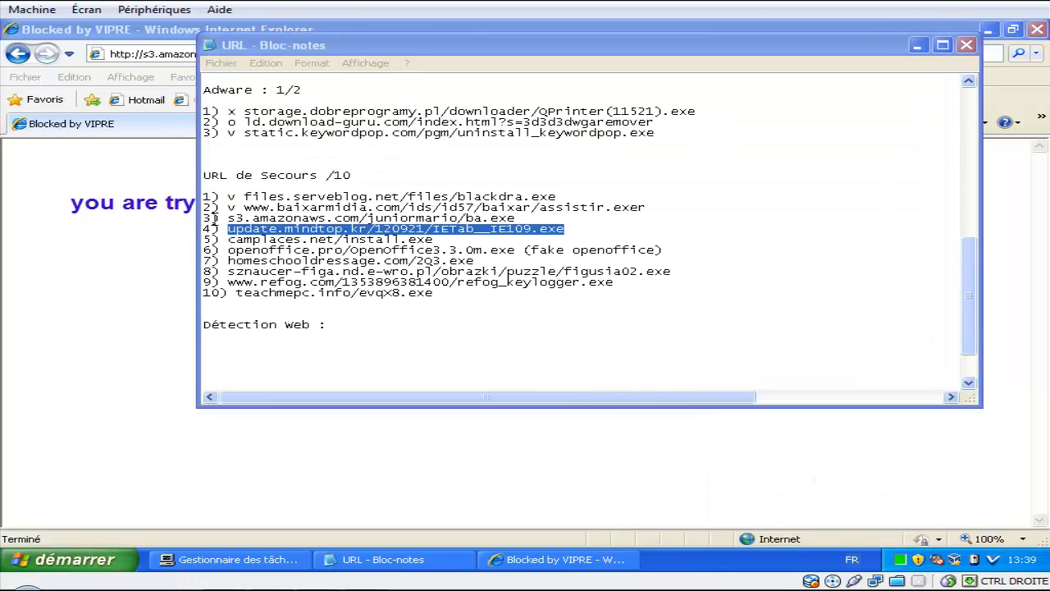
{"action": "left_click", "coordinate": [228, 219]}
{"action": "type", "text": "v"}
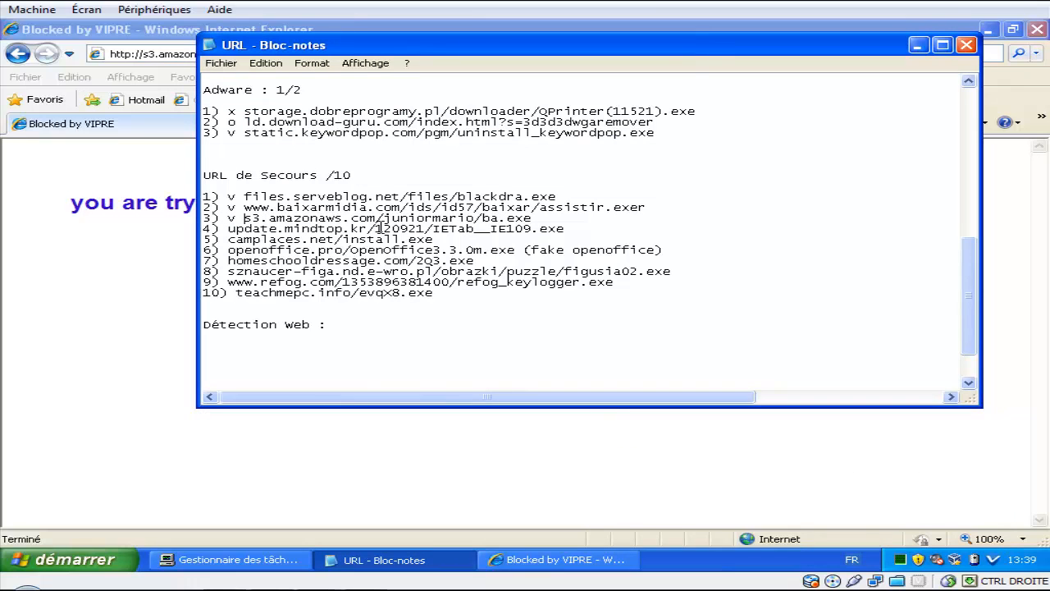
Step: Copy the fourth URL de Secours entry, update.mindtop.kr/120921/IETab__IE109.exe, and load it in Internet Explorer
{"action": "left_click_drag", "start_coordinate": [566, 230], "coordinate": [229, 230]}
{"action": "key", "text": "ctrl+c"}
{"action": "left_click", "coordinate": [143, 259]}
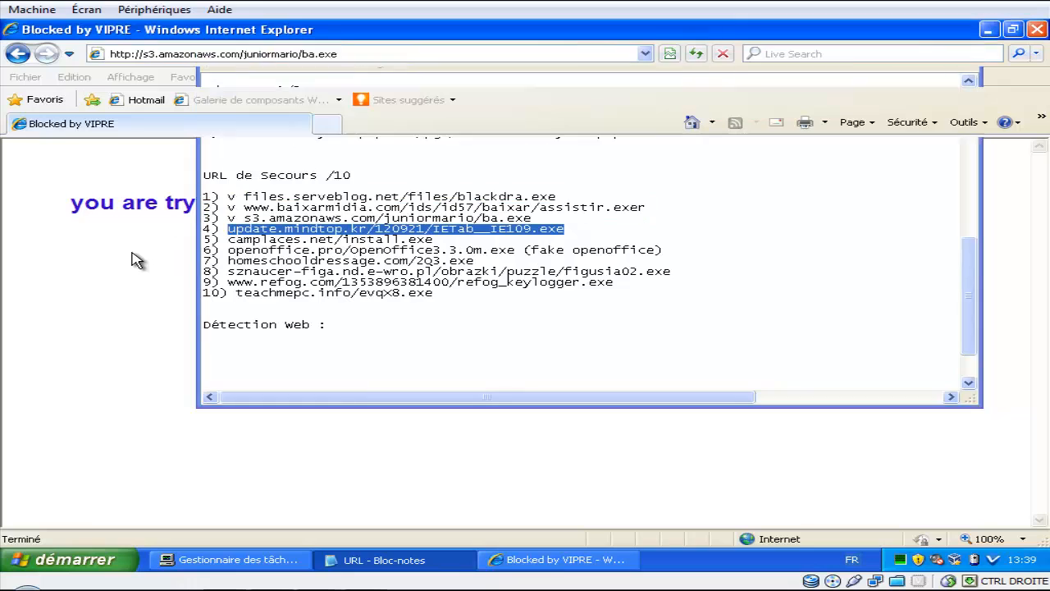
{"action": "left_click", "coordinate": [281, 54]}
{"action": "key", "text": "ctrl+v"}
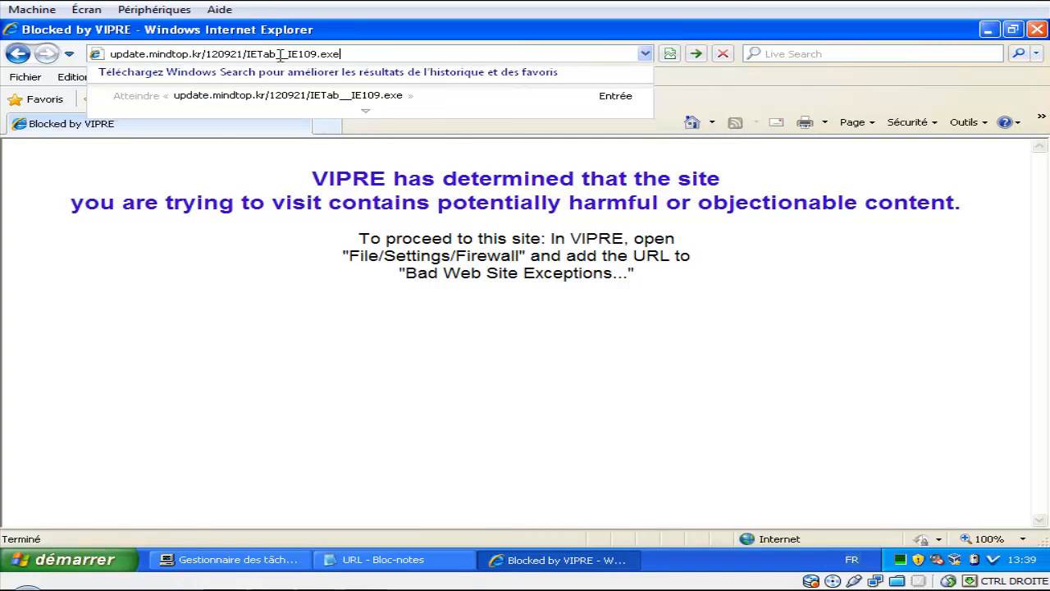
{"action": "key", "text": "Return"}
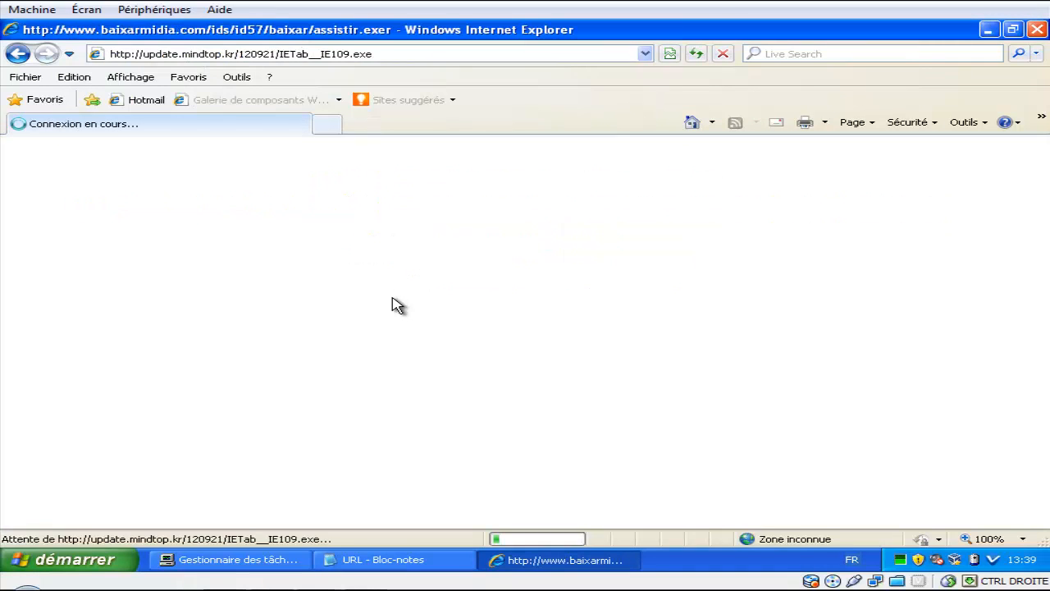
Step: Mark the update.mindtop.kr entry with "v" in the URL notes
{"action": "left_click", "coordinate": [365, 564]}
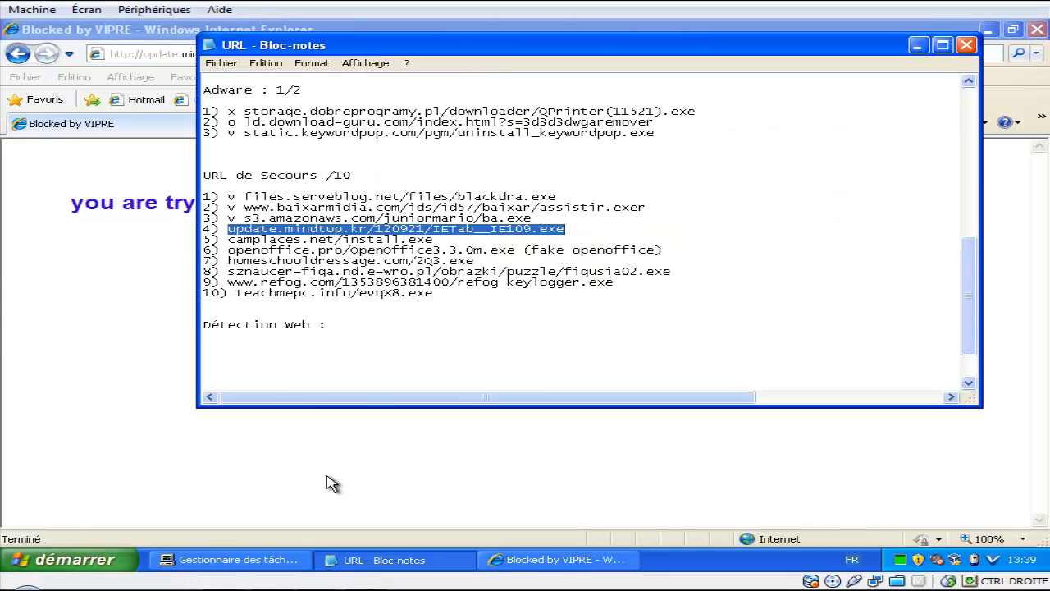
{"action": "left_click", "coordinate": [227, 229]}
{"action": "type", "text": "v"}
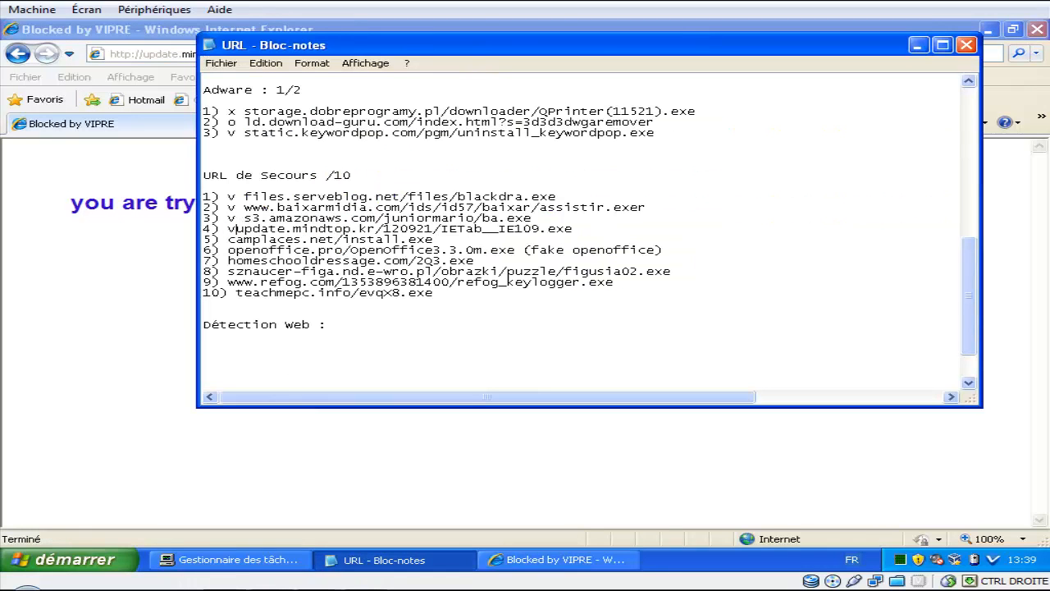
Step: Copy the fifth URL de Secours entry, camplaces.net/install.exe, and load it in Internet Explorer
{"action": "left_click_drag", "start_coordinate": [451, 239], "coordinate": [225, 241]}
{"action": "key", "text": "ctrl+c"}
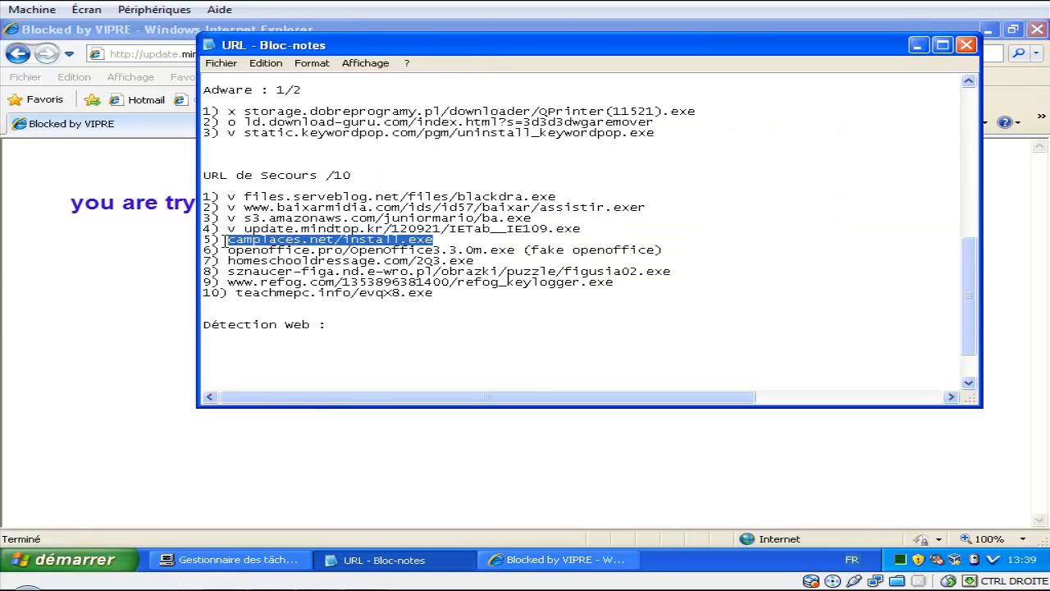
{"action": "left_click", "coordinate": [154, 277]}
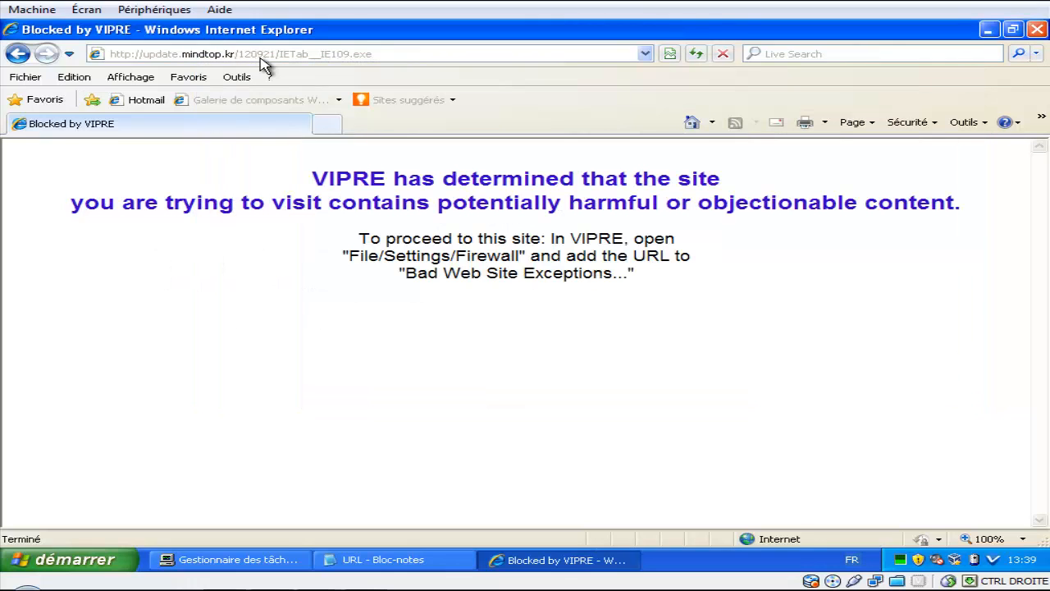
{"action": "left_click", "coordinate": [264, 55]}
{"action": "key", "text": "ctrl+v"}
{"action": "key", "text": "Return"}
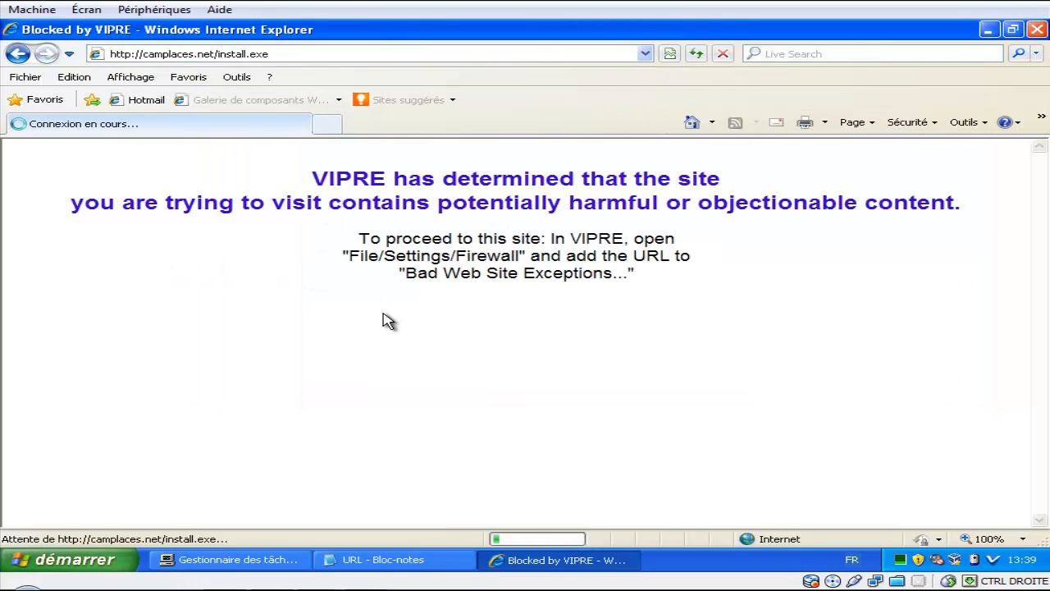
Step: Mark the camplaces.net entry with "v" in the URL notes
{"action": "left_click", "coordinate": [374, 562]}
{"action": "left_click", "coordinate": [228, 239]}
{"action": "type", "text": "v camplaces.net/install.exe"}
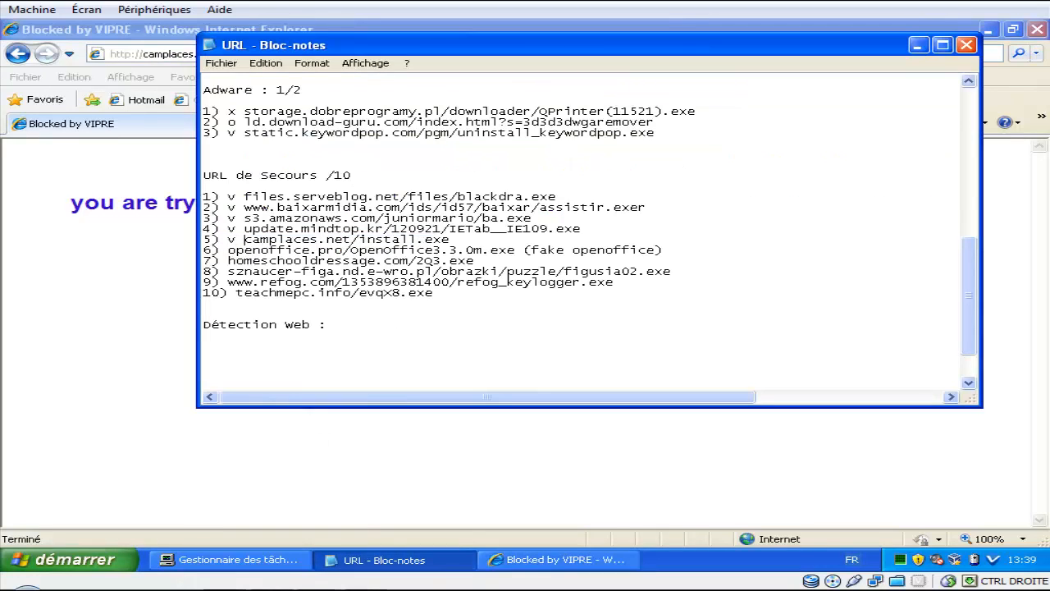
Step: Copy the sixth URL de Secours entry, openoffice.pro/OpenOffice3.3.0m.exe, without its comment, and load it in Internet Explorer
{"action": "left_click_drag", "start_coordinate": [516, 249], "coordinate": [248, 250]}
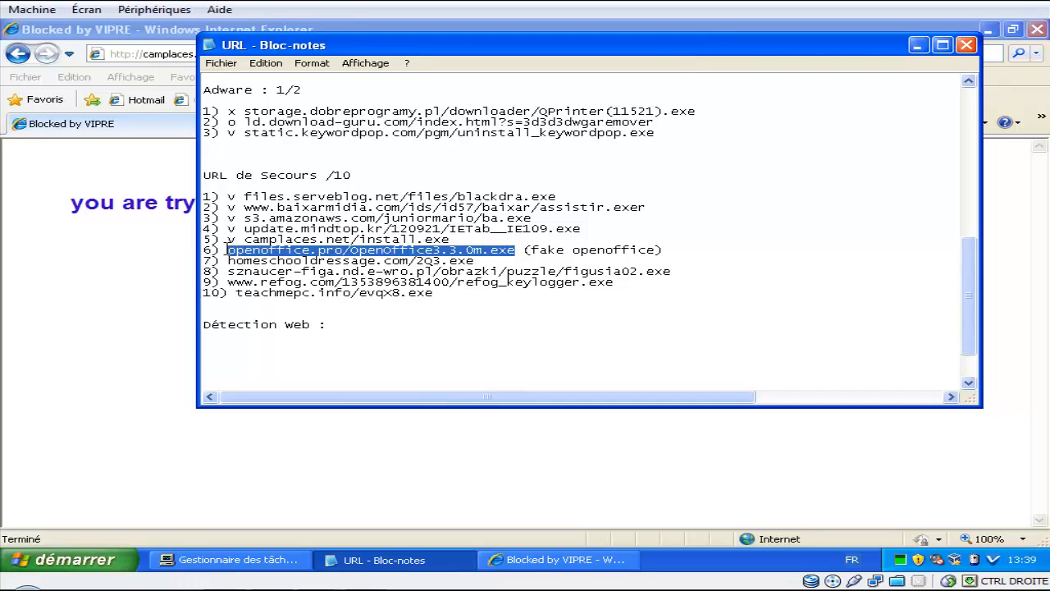
{"action": "left_click", "coordinate": [141, 294]}
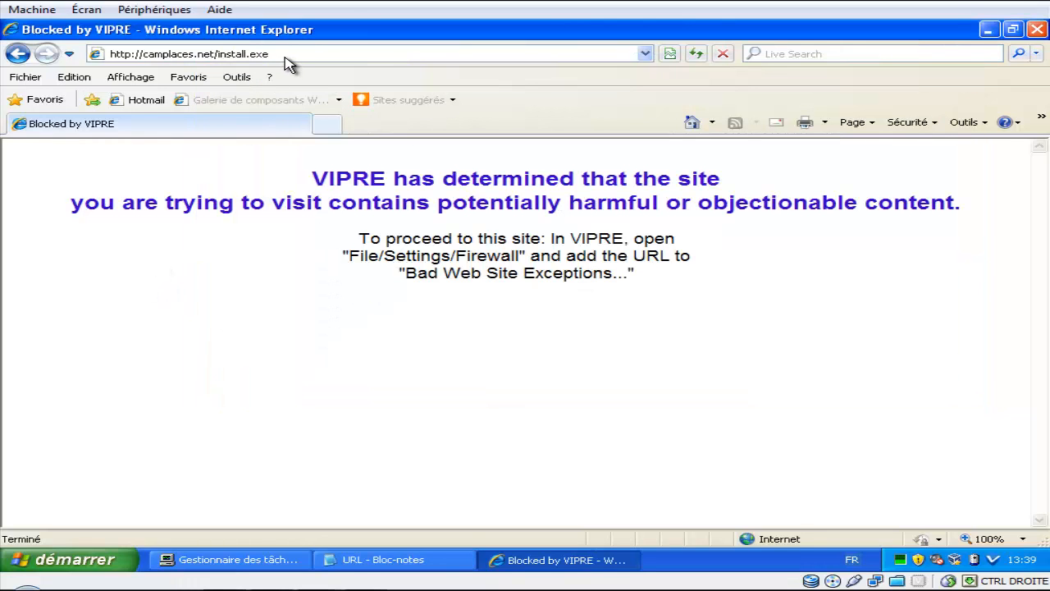
{"action": "left_click", "coordinate": [284, 55]}
{"action": "type", "text": "openoffice.pro/OpenOffice3.3.0m.exe"}
{"action": "key", "text": "Return"}
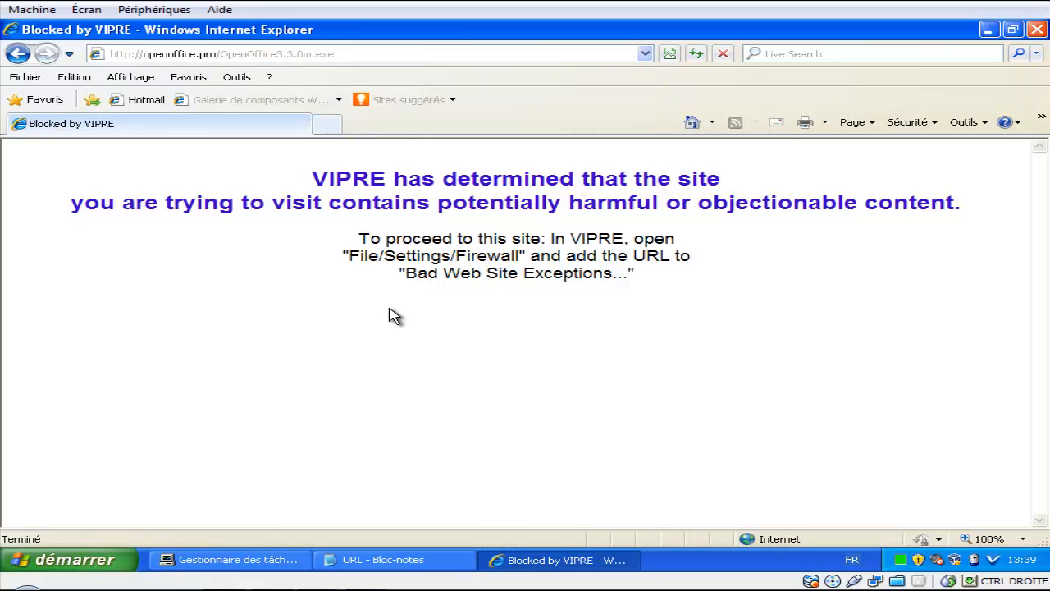
Step: Mark the openoffice.pro entry with "v" in the URL notes
{"action": "left_click", "coordinate": [368, 559]}
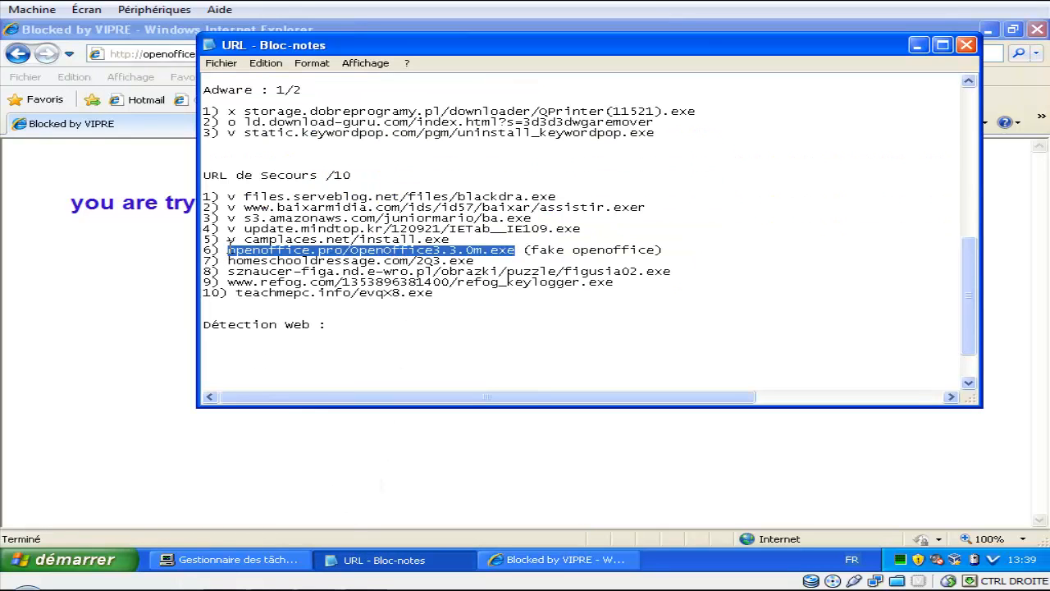
{"action": "key", "text": "Left"}
{"action": "type", "text": "v"}
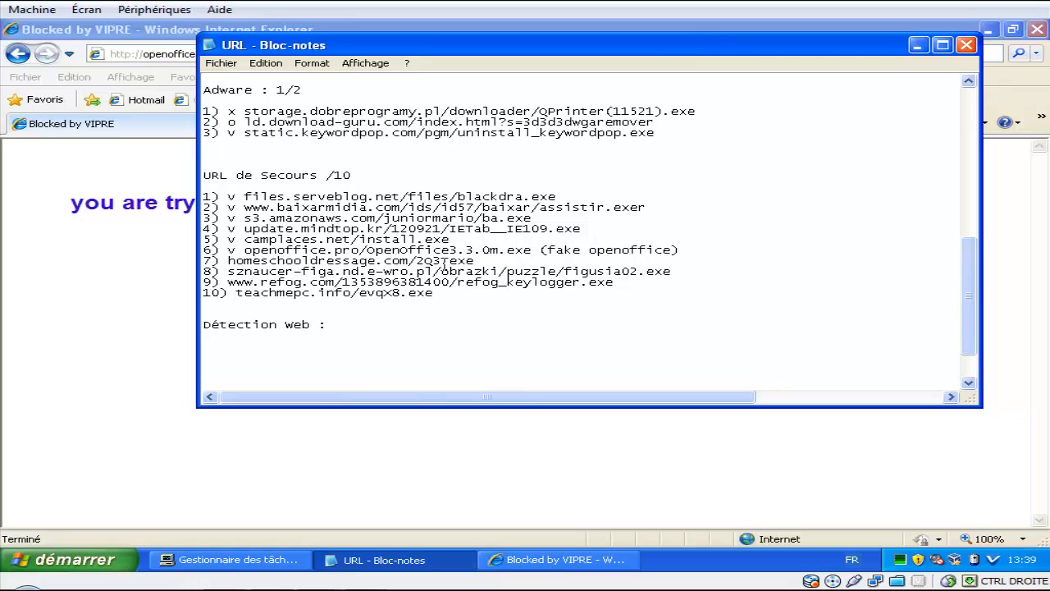
Step: Copy the seventh URL de Secours entry, homeschooldressage.com/2Q3.exe, and load it in Internet Explorer
{"action": "left_click_drag", "start_coordinate": [482, 259], "coordinate": [243, 261]}
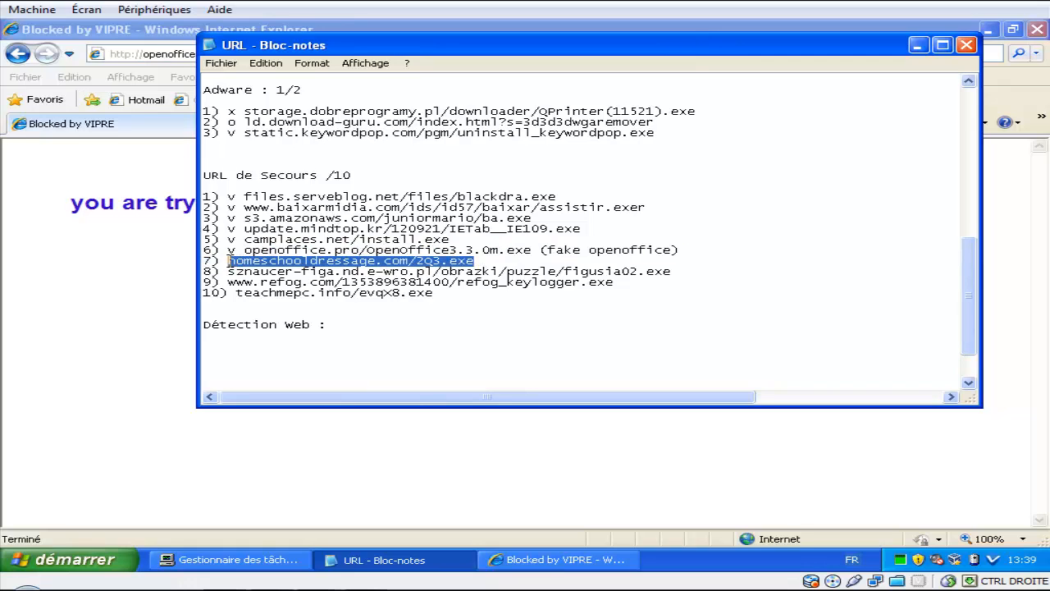
{"action": "key", "text": "ctrl+c"}
{"action": "left_click", "coordinate": [156, 288]}
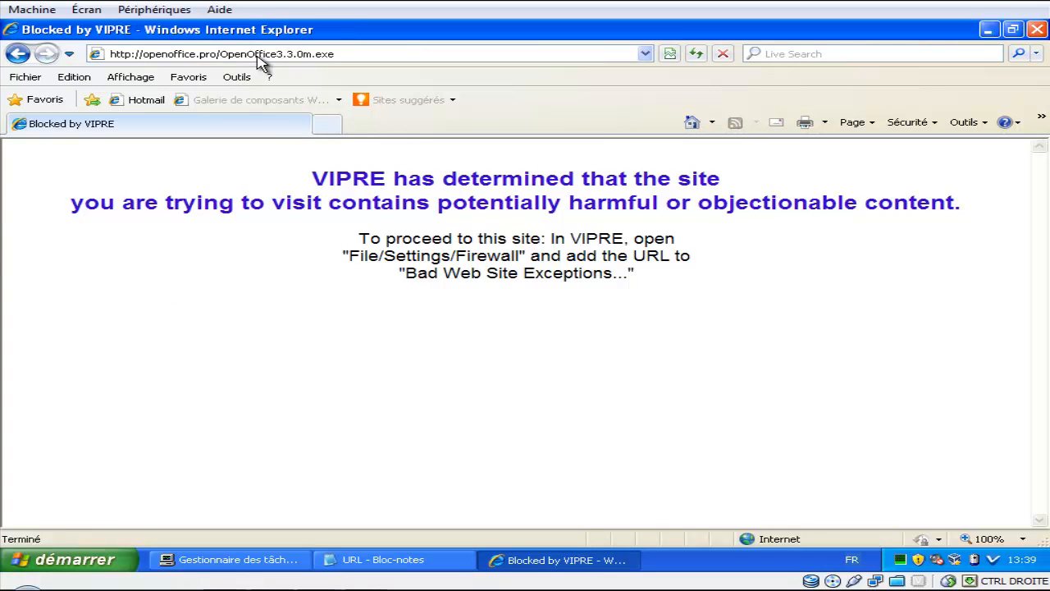
{"action": "left_click", "coordinate": [259, 53]}
{"action": "key", "text": "ctrl+v"}
{"action": "key", "text": "Return"}
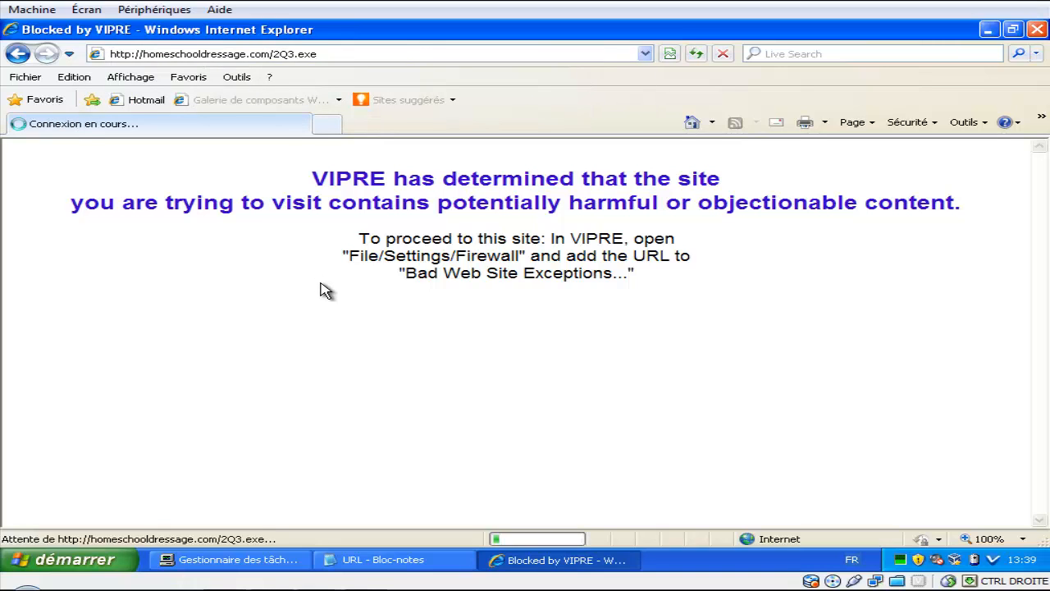
Step: Mark the homeschooldressage.com entry with "v" in the URL notes
{"action": "left_click", "coordinate": [394, 560]}
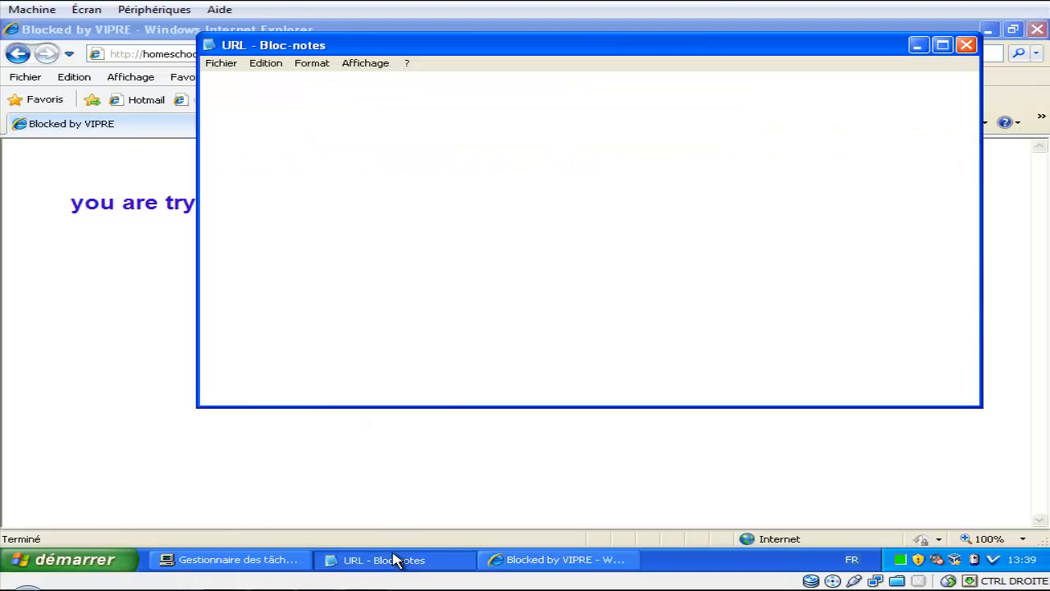
{"action": "left_click", "coordinate": [226, 260]}
{"action": "type", "text": "v"}
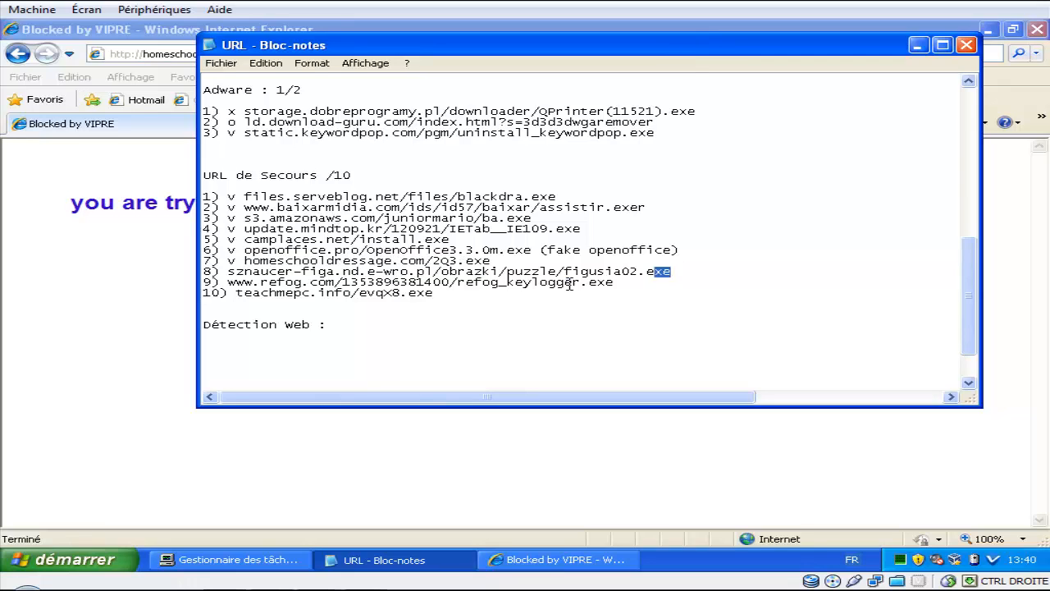
Step: Load the eighth URL de Secours entry, sznaucer-figa.nd.e-wro.pl/obrazki/puzzle/figusia02.exe, in Internet Explorer and mark it with "v" in the notes
{"action": "left_click_drag", "start_coordinate": [569, 283], "coordinate": [228, 272]}
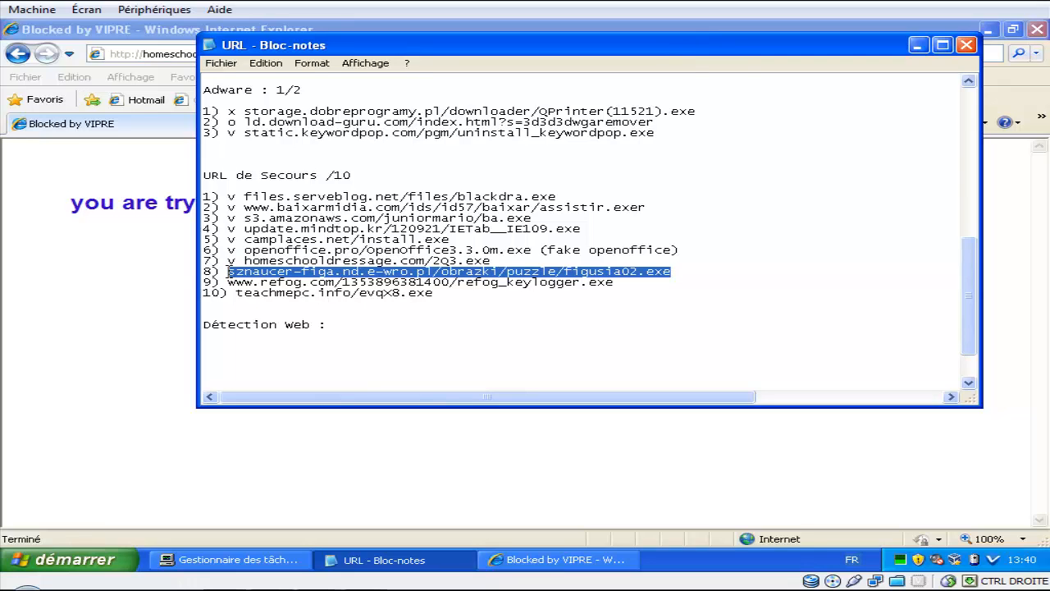
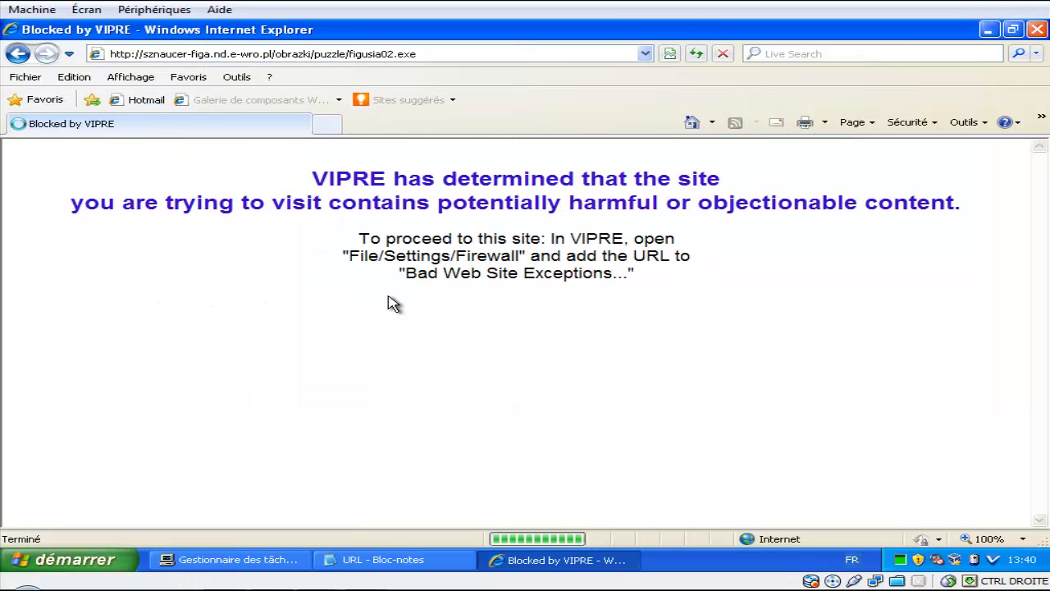
{"action": "left_click", "coordinate": [401, 565]}
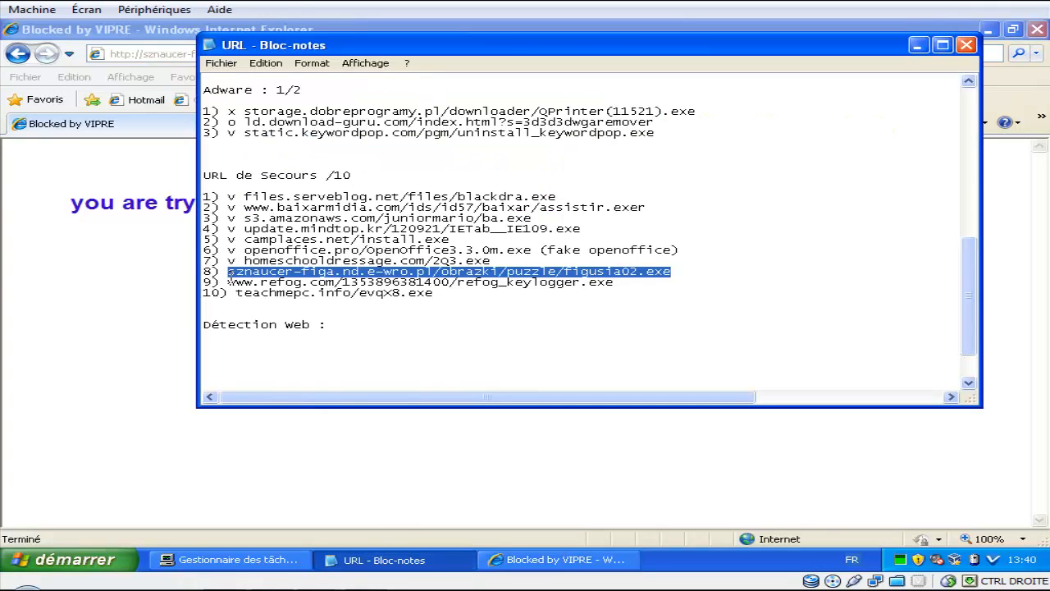
{"action": "left_click", "coordinate": [230, 272]}
{"action": "type", "text": "v"}
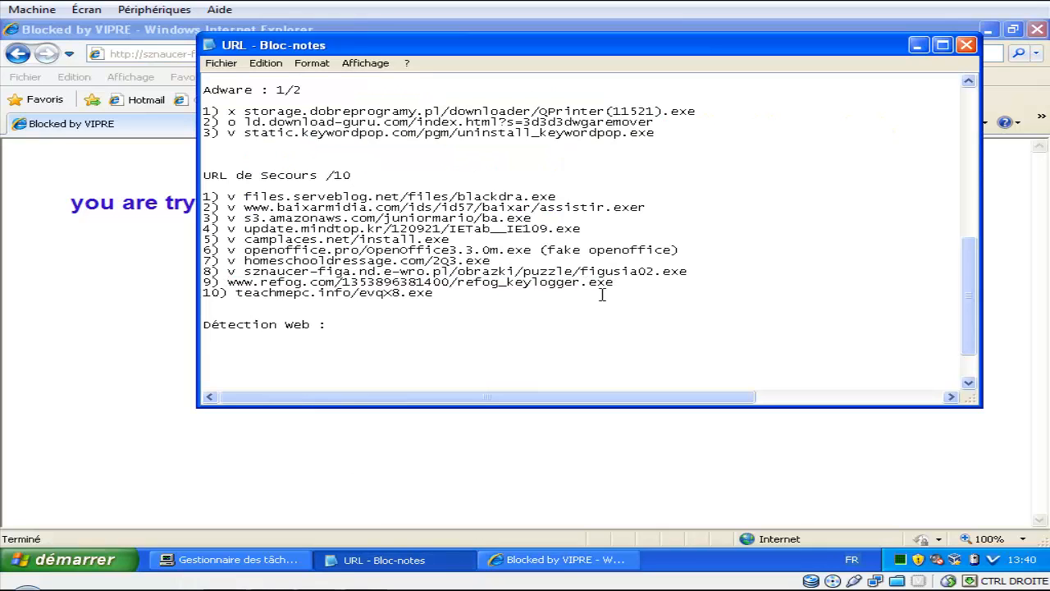
{"action": "left_click_drag", "start_coordinate": [550, 285], "coordinate": [222, 277]}
{"action": "key", "text": "ctrl+c"}
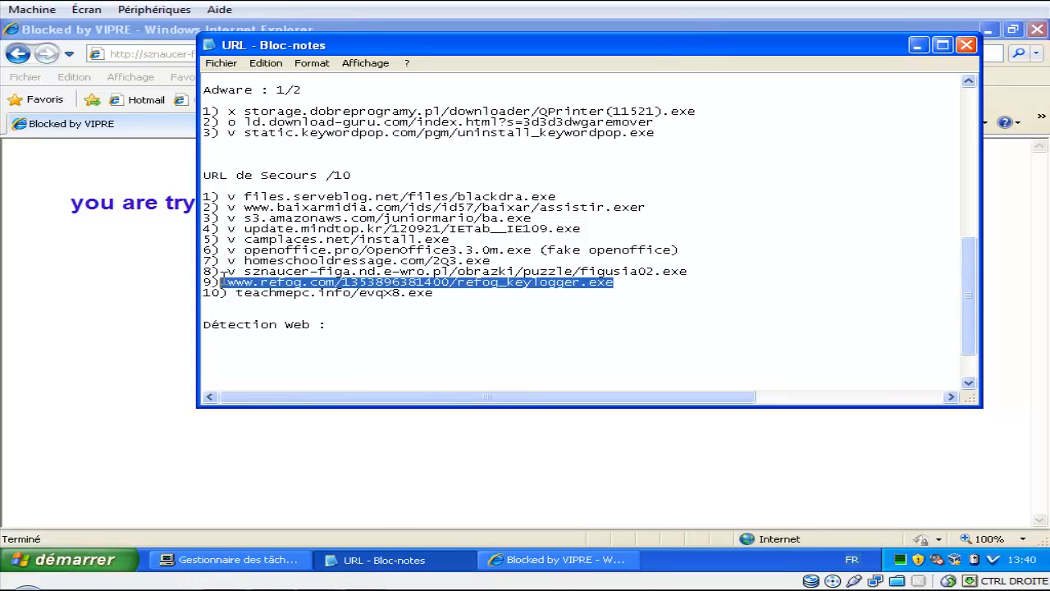
{"action": "key", "text": "alt+Tab"}
{"action": "left_click", "coordinate": [300, 54]}
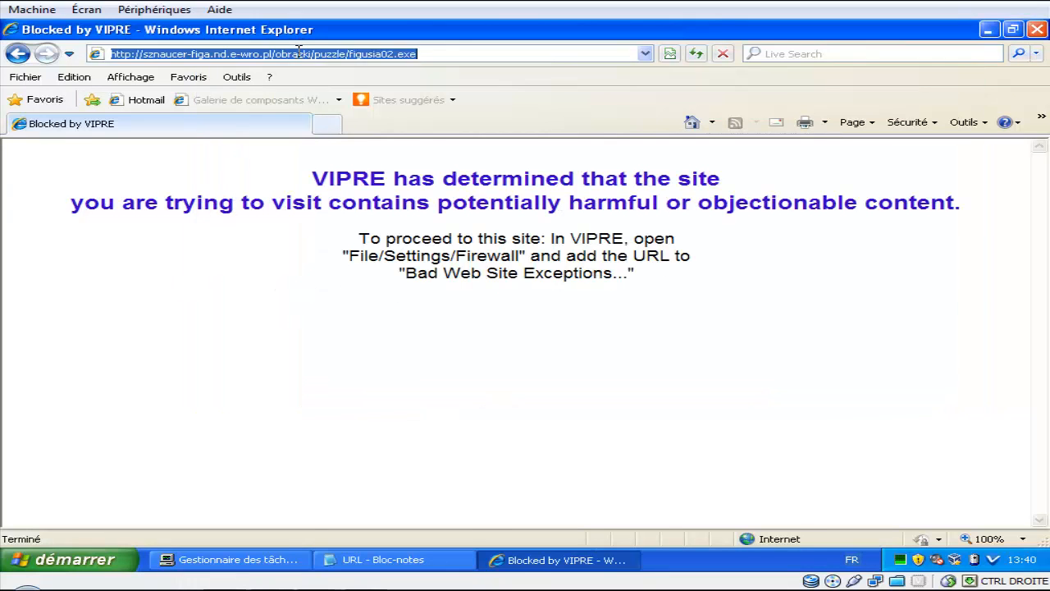
{"action": "key", "text": "ctrl+v"}
{"action": "key", "text": "Return"}
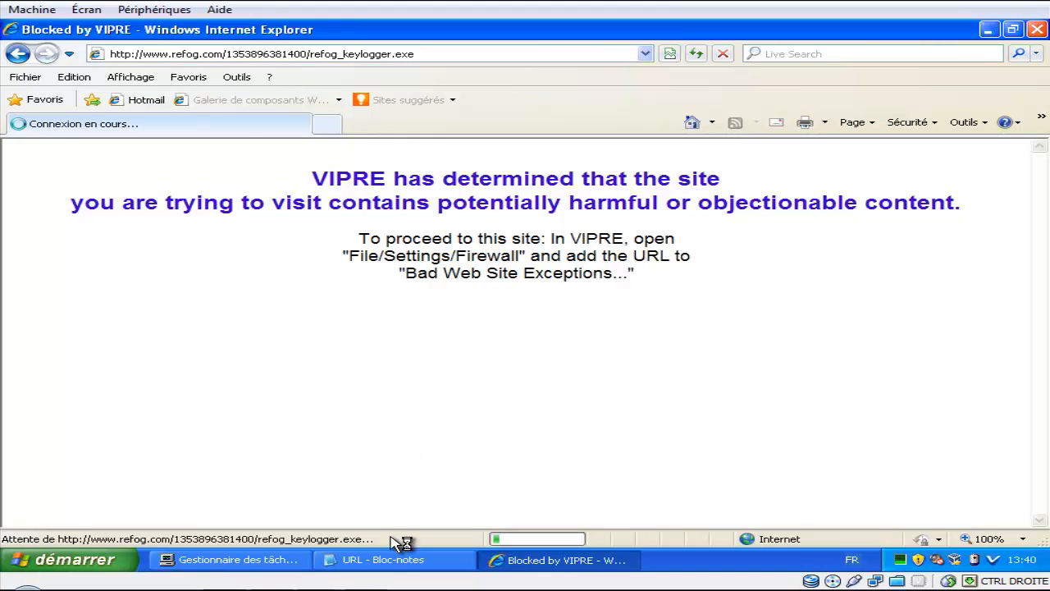
Step: In the URL notes, copy the tenth entry, teachmepc.info/evqX8.exe, and mark the ninth with "v" after dismissing the VIPRE notification
{"action": "left_click", "coordinate": [398, 561]}
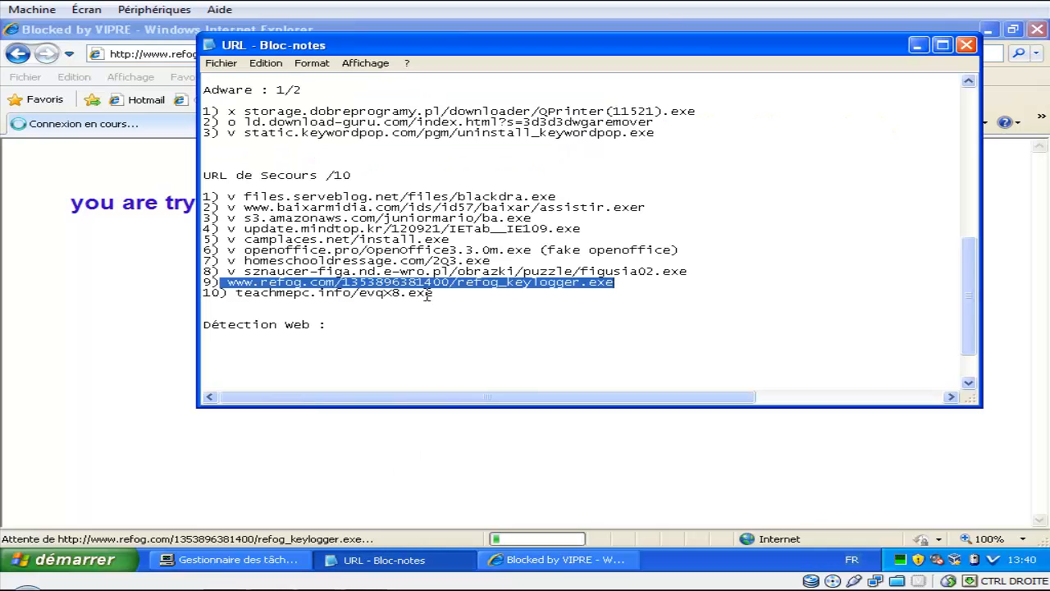
{"action": "left_click_drag", "start_coordinate": [436, 294], "coordinate": [234, 295]}
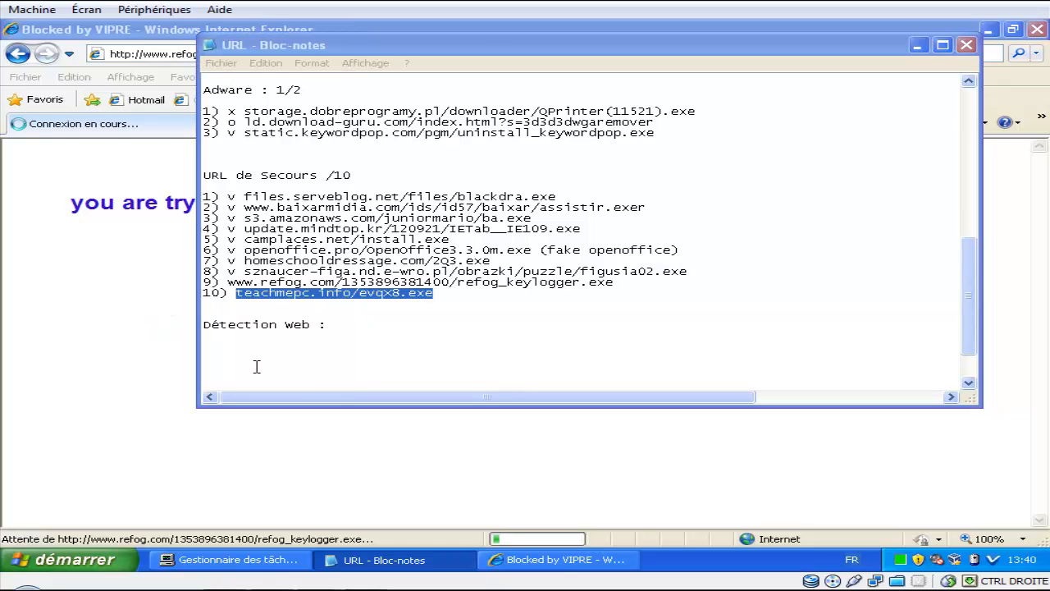
{"action": "left_click_drag", "start_coordinate": [497, 48], "coordinate": [595, 62]}
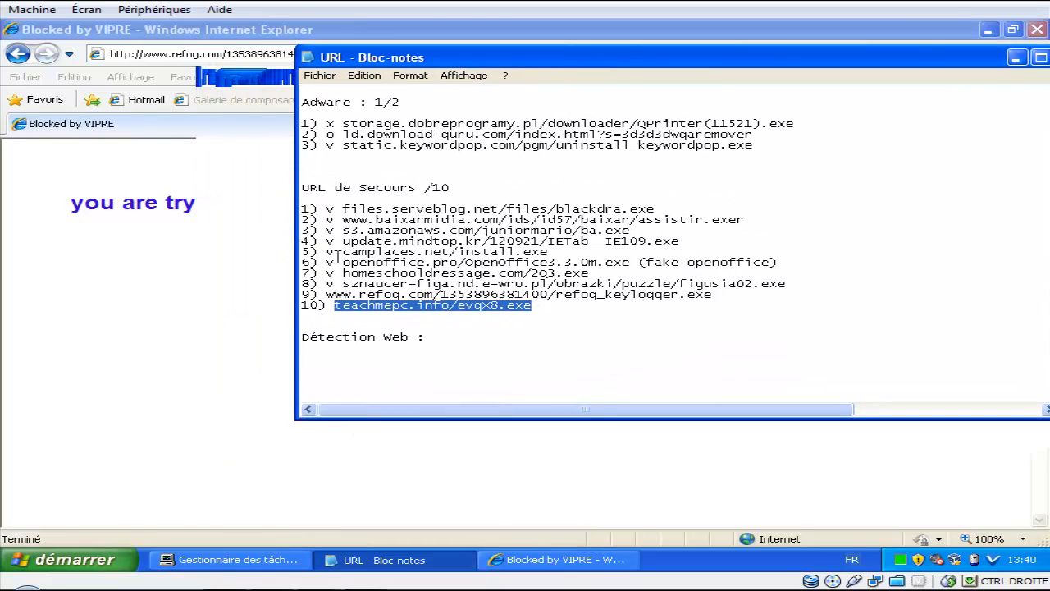
{"action": "left_click", "coordinate": [678, 547]}
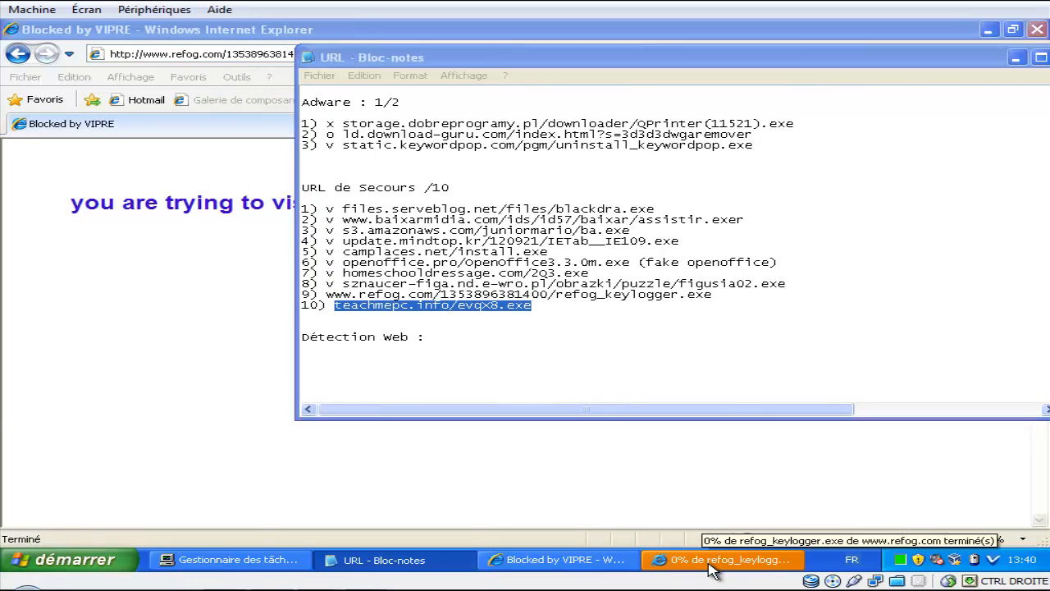
{"action": "left_click", "coordinate": [486, 306]}
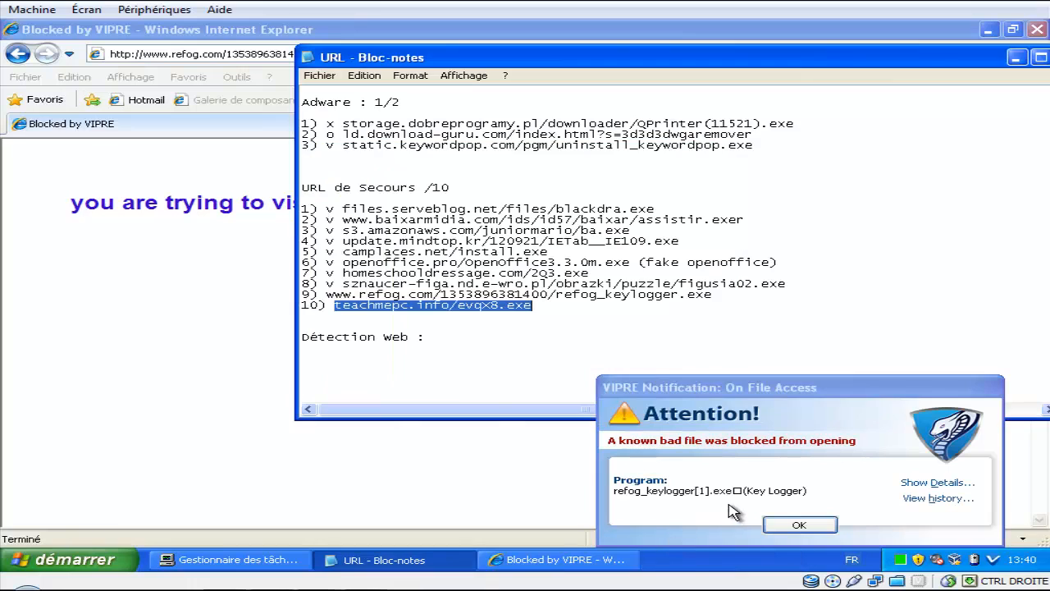
{"action": "left_click", "coordinate": [798, 520]}
{"action": "left_click", "coordinate": [322, 295]}
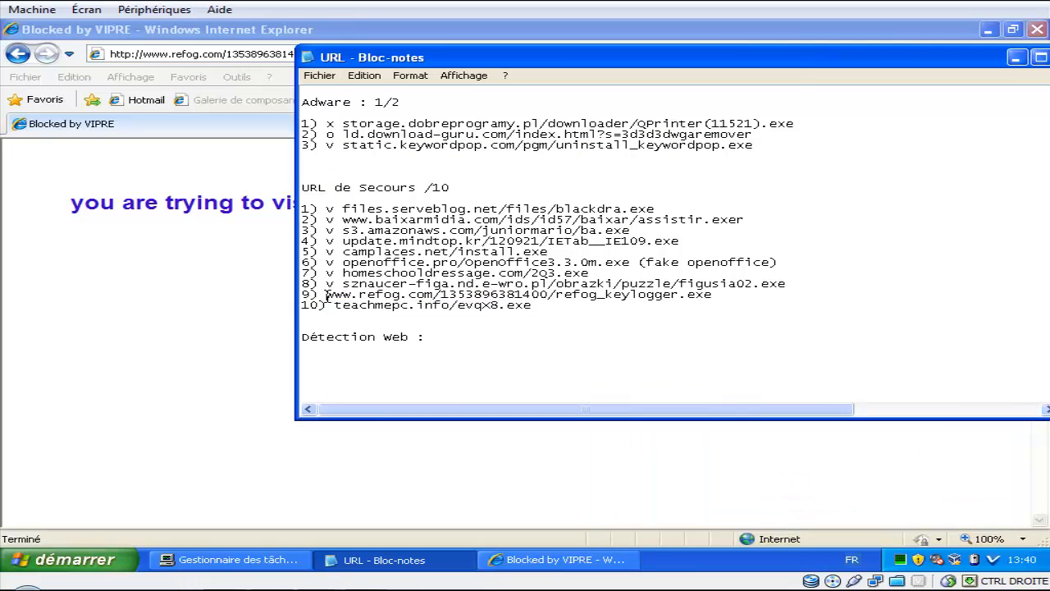
{"action": "type", "text": "v"}
Step: Load teachmepc.info/evqX8.exe in Internet Explorer and record "v" for it and a 10/10 URL de Secours score in the notes
{"action": "left_click", "coordinate": [181, 362]}
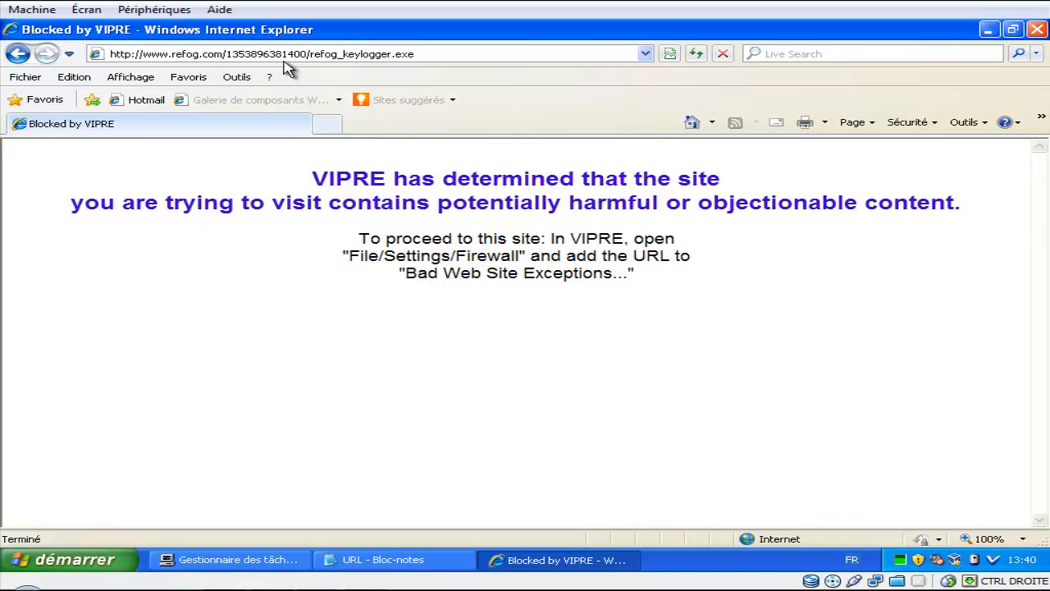
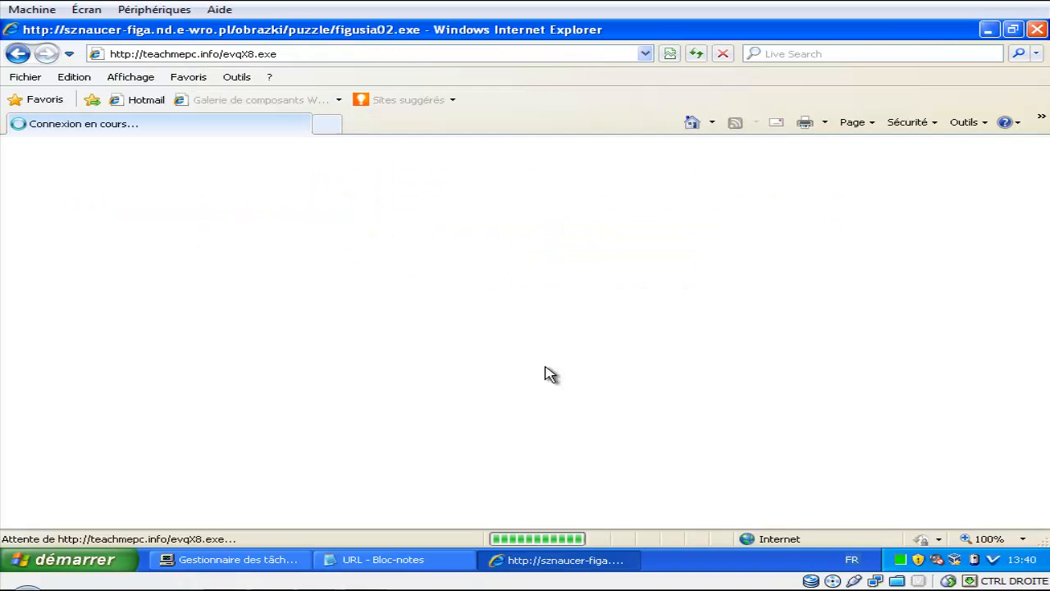
{"action": "left_click", "coordinate": [409, 557]}
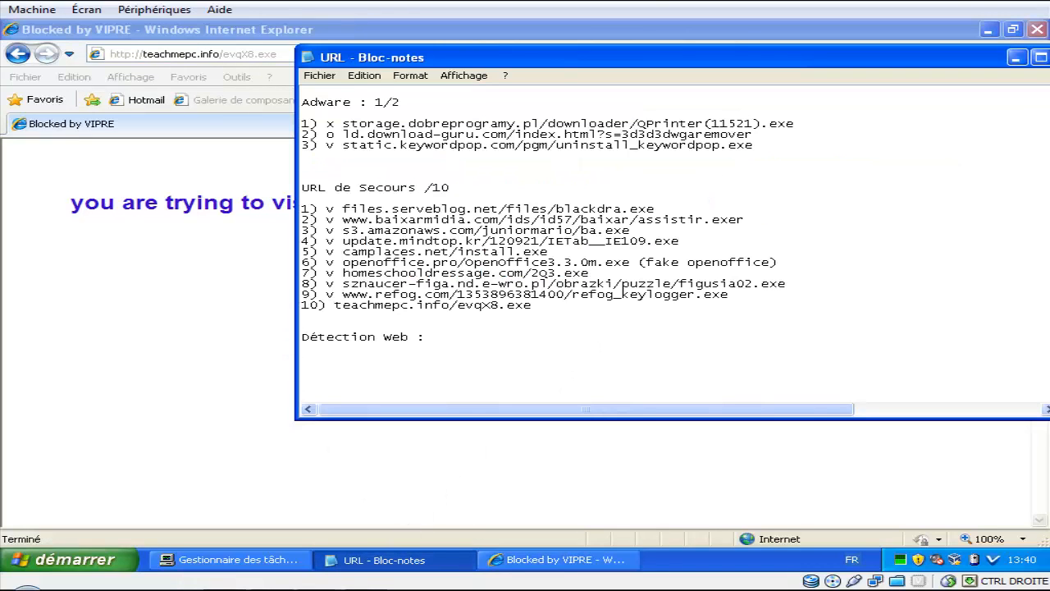
{"action": "type", "text": "v"}
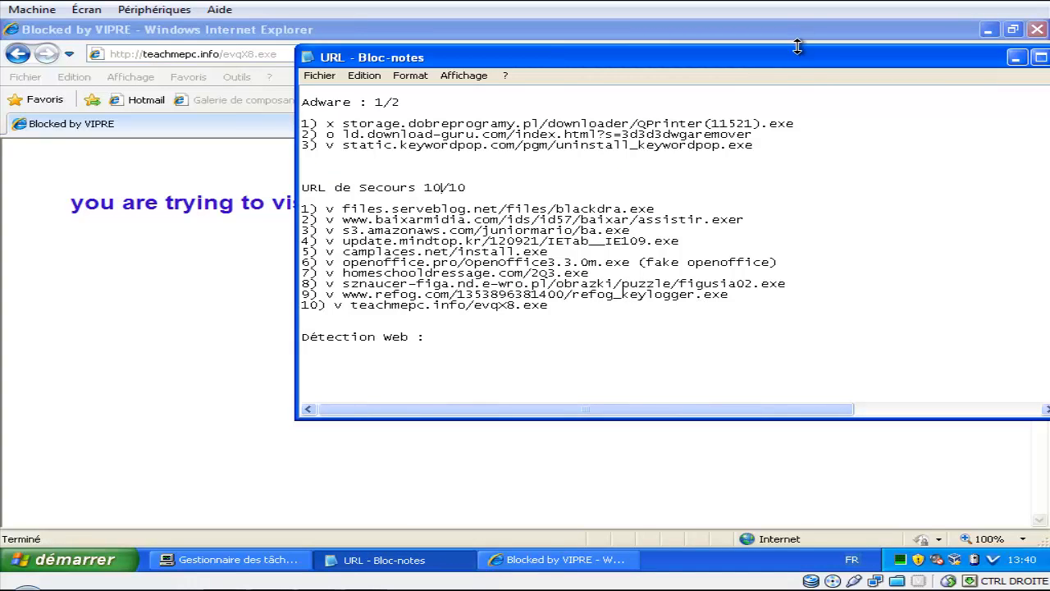
Step: Add the comment "A laissé que 1 fichier" under Détection Web and save the URL notes
{"action": "left_click_drag", "start_coordinate": [796, 55], "coordinate": [589, 118]}
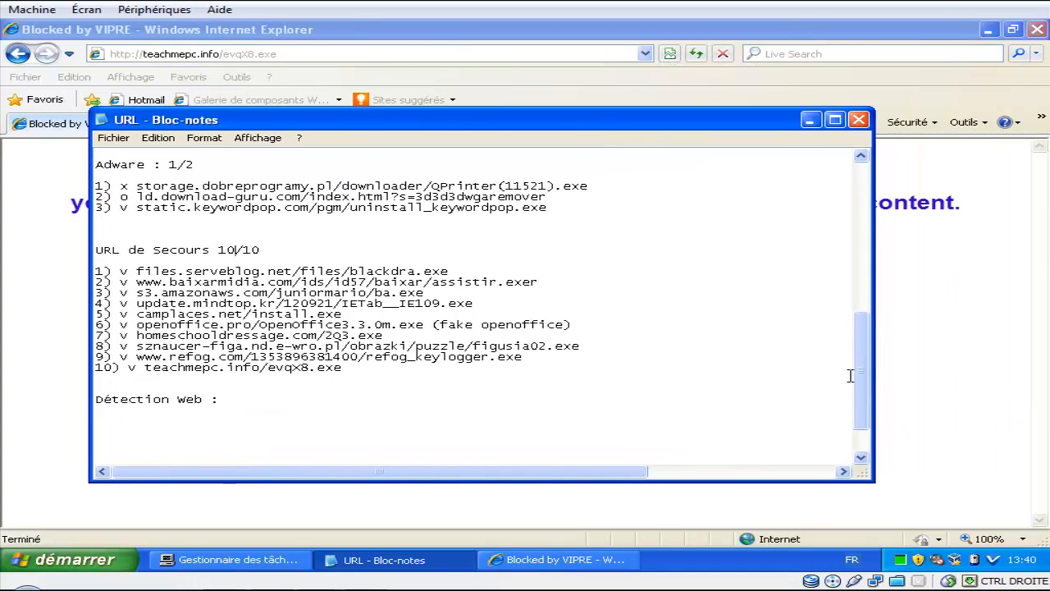
{"action": "left_click_drag", "start_coordinate": [861, 379], "coordinate": [852, 466]}
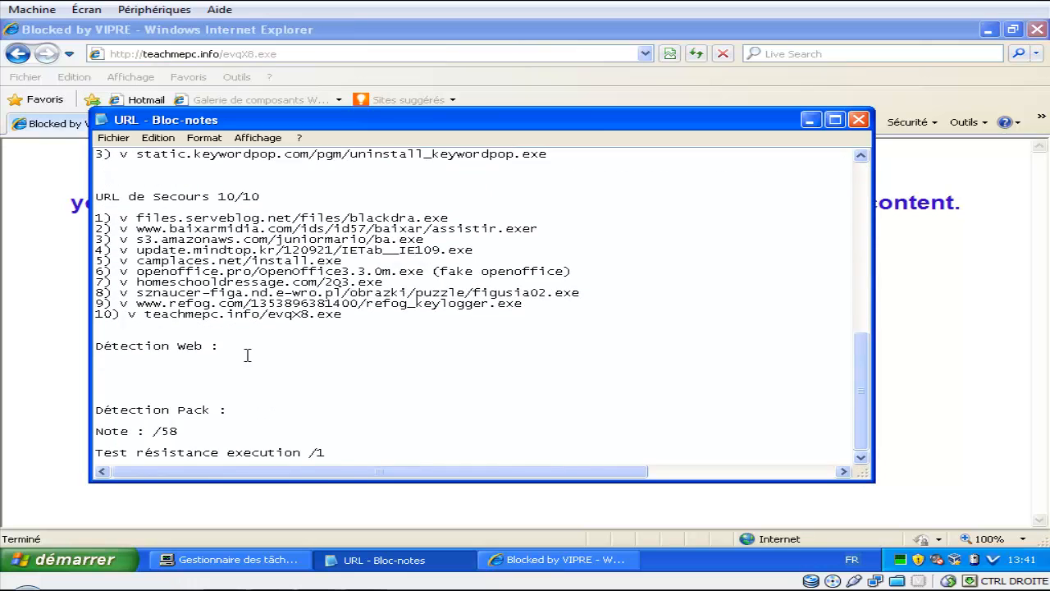
{"action": "key", "text": "Return"}
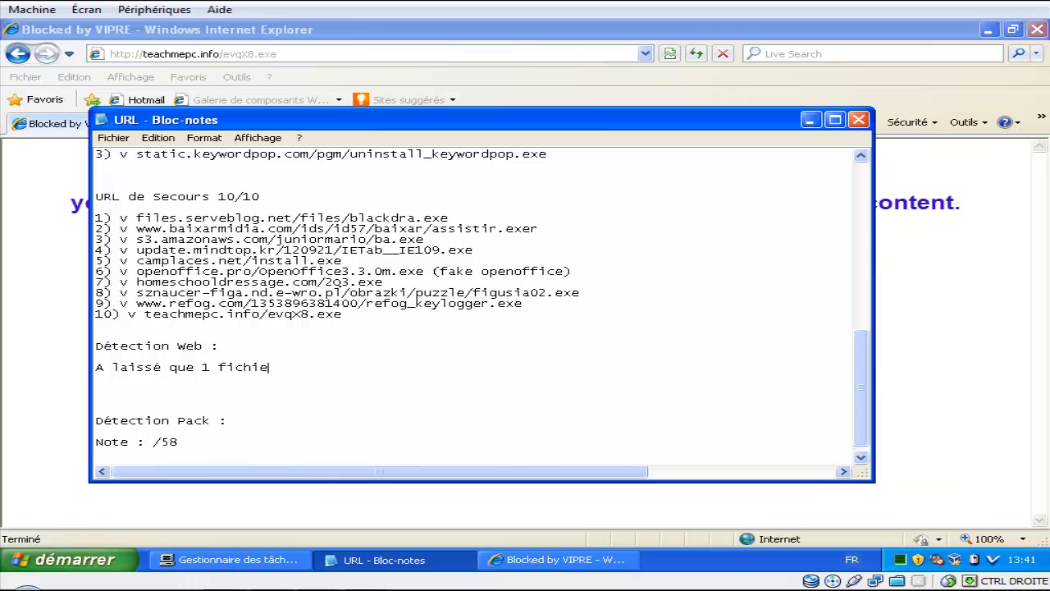
{"action": "left_click", "coordinate": [113, 137]}
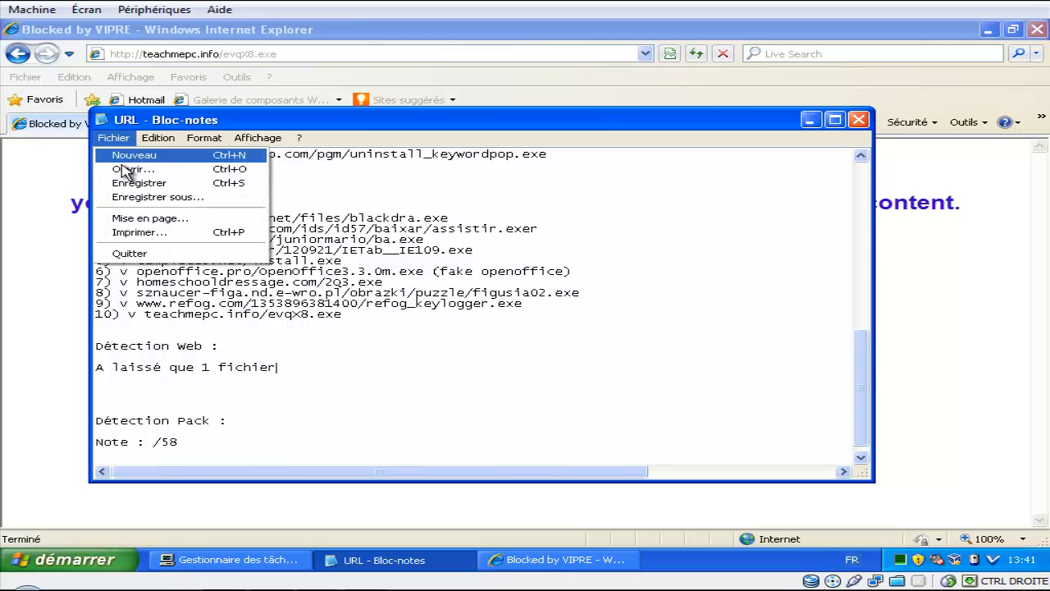
{"action": "left_click", "coordinate": [140, 183]}
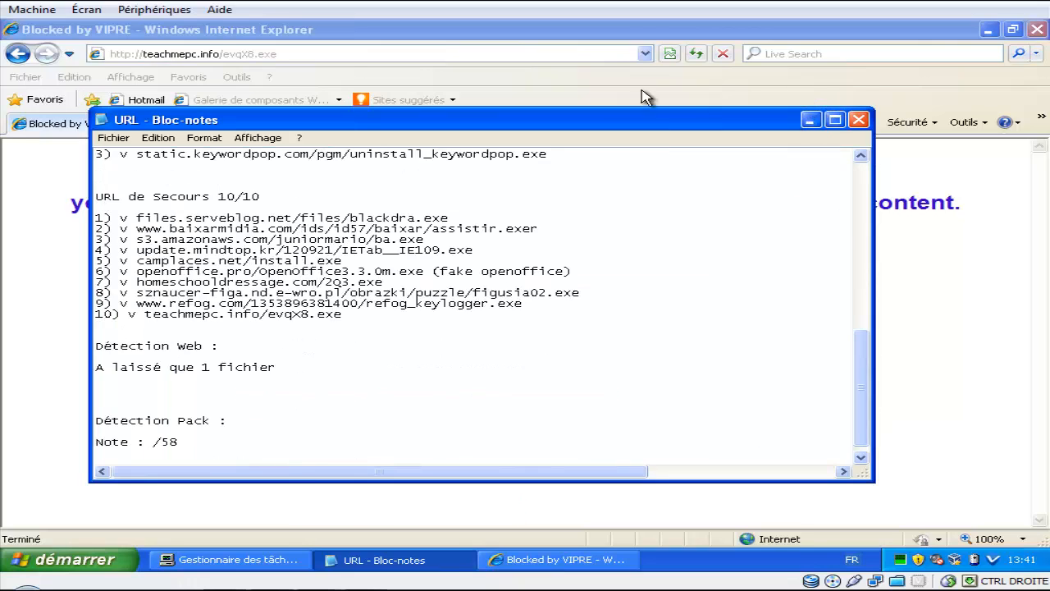
Step: Minimize the URL notes and load keygenguru.com in Internet Explorer
{"action": "left_click", "coordinate": [811, 122]}
{"action": "left_click", "coordinate": [566, 52]}
{"action": "type", "text": "key"}
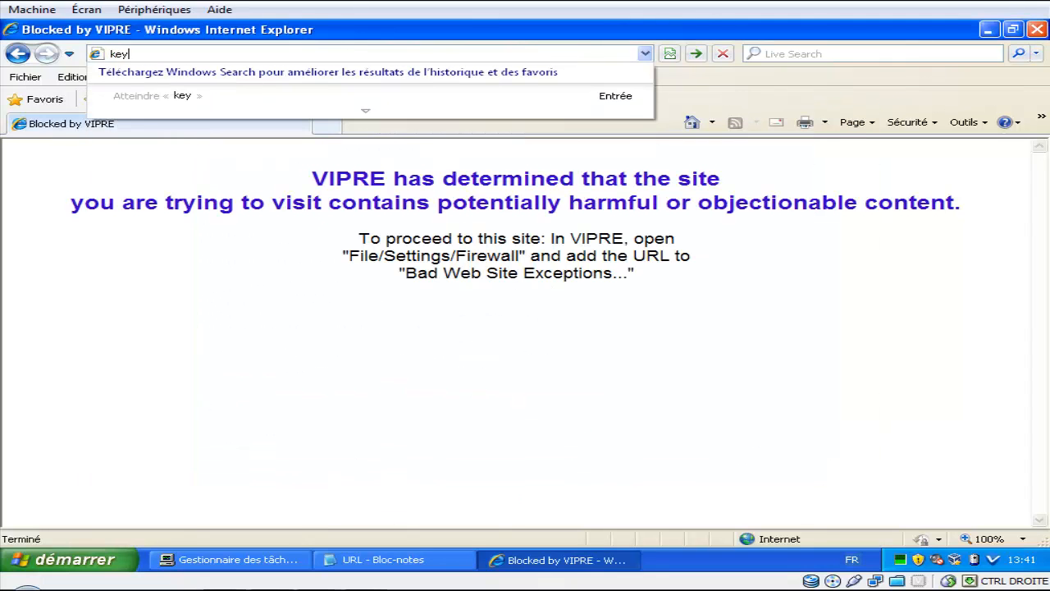
{"action": "type", "text": "genguru.com"}
{"action": "key", "text": "Return"}
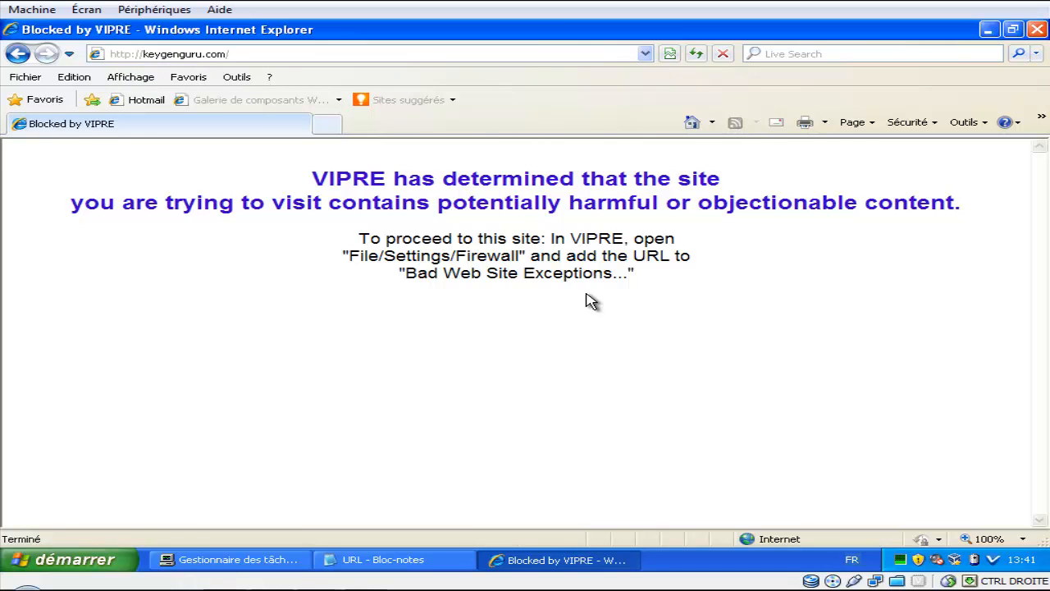
Step: Load cracksguru.com in Internet Explorer, then close the browser
{"action": "left_click", "coordinate": [449, 52]}
{"action": "type", "text": "cracksguru.com"}
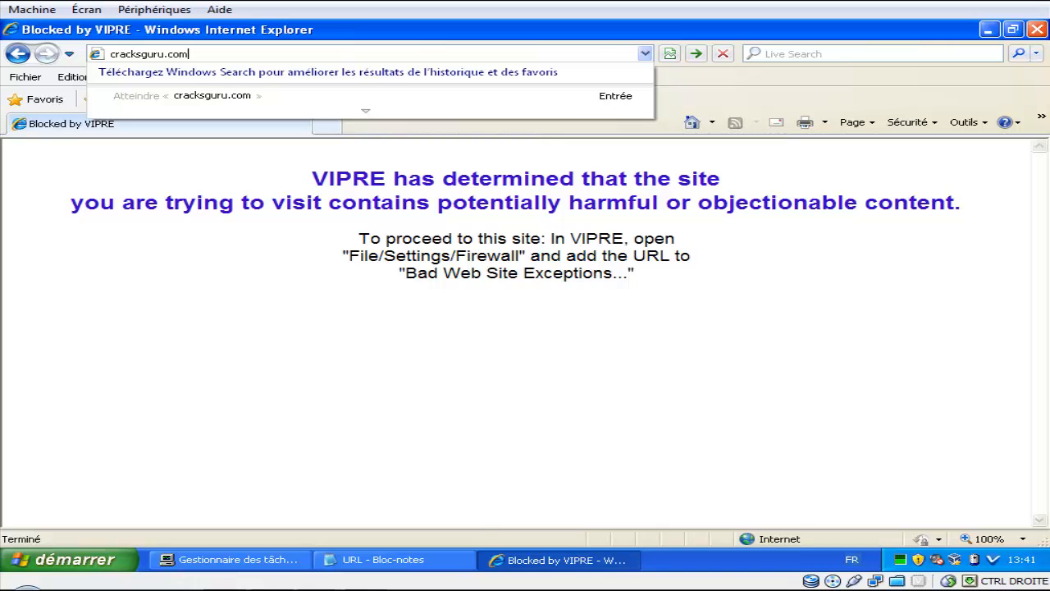
{"action": "key", "text": "Return"}
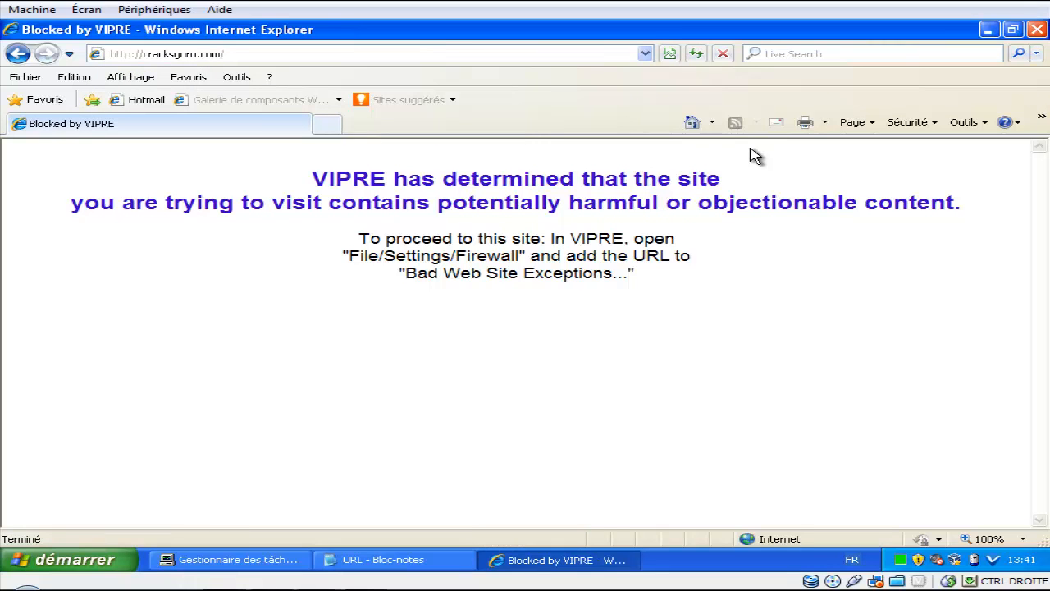
{"action": "left_click", "coordinate": [1037, 29]}
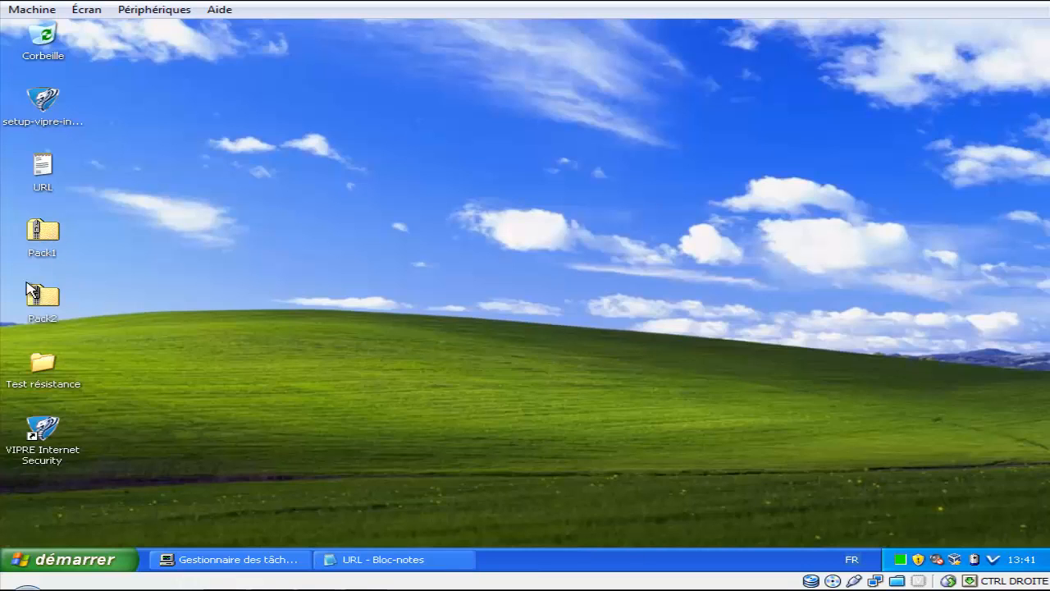
Step: Move the Pack2 archive to the middle of the desktop and extract it to the Pack2 folder, entering the archive password
{"action": "left_click", "coordinate": [44, 302]}
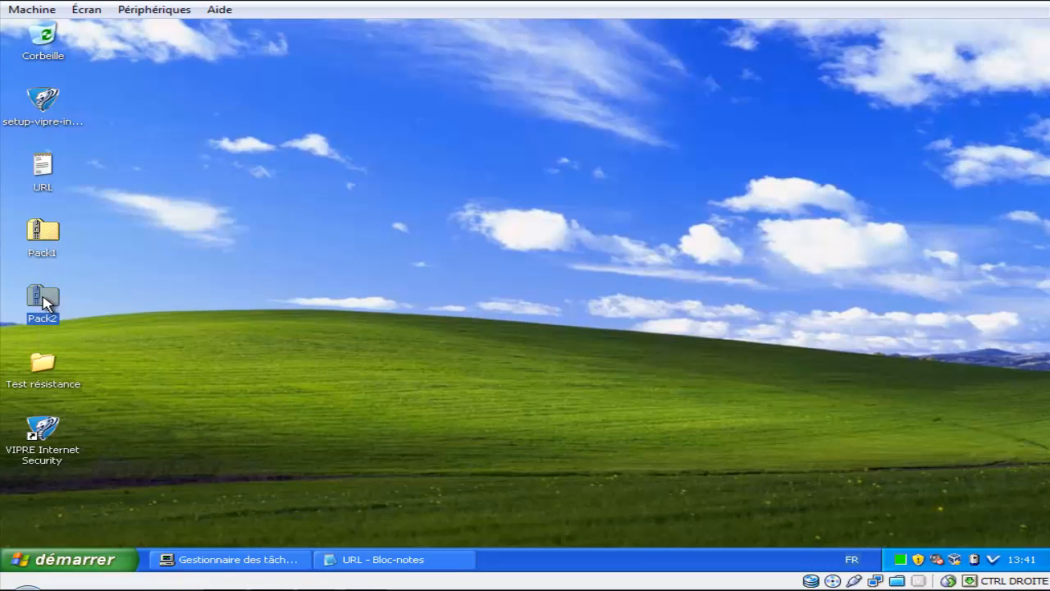
{"action": "left_click_drag", "start_coordinate": [43, 302], "coordinate": [476, 159]}
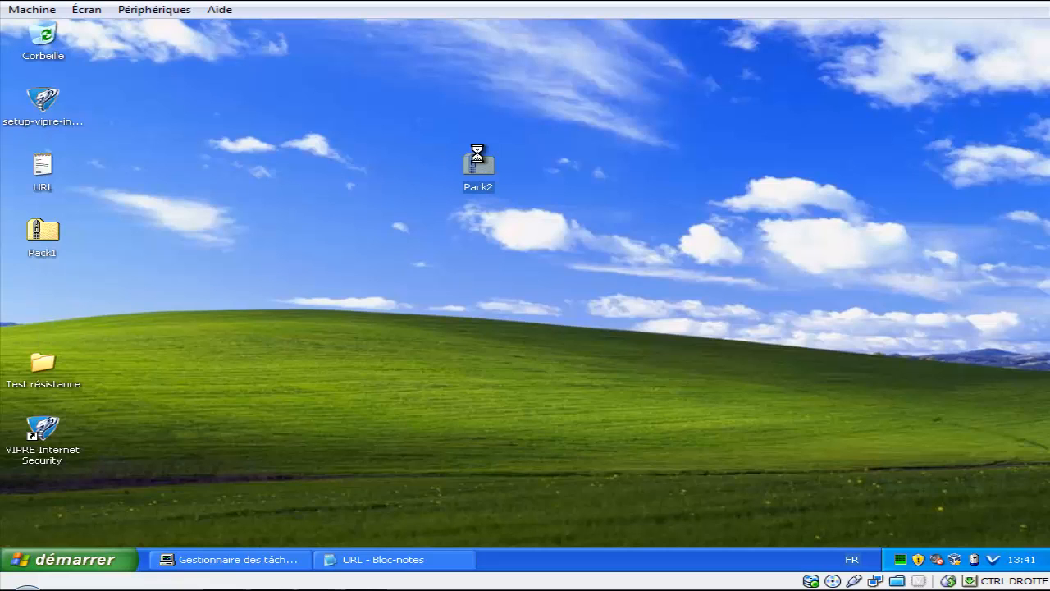
{"action": "right_click", "coordinate": [478, 156]}
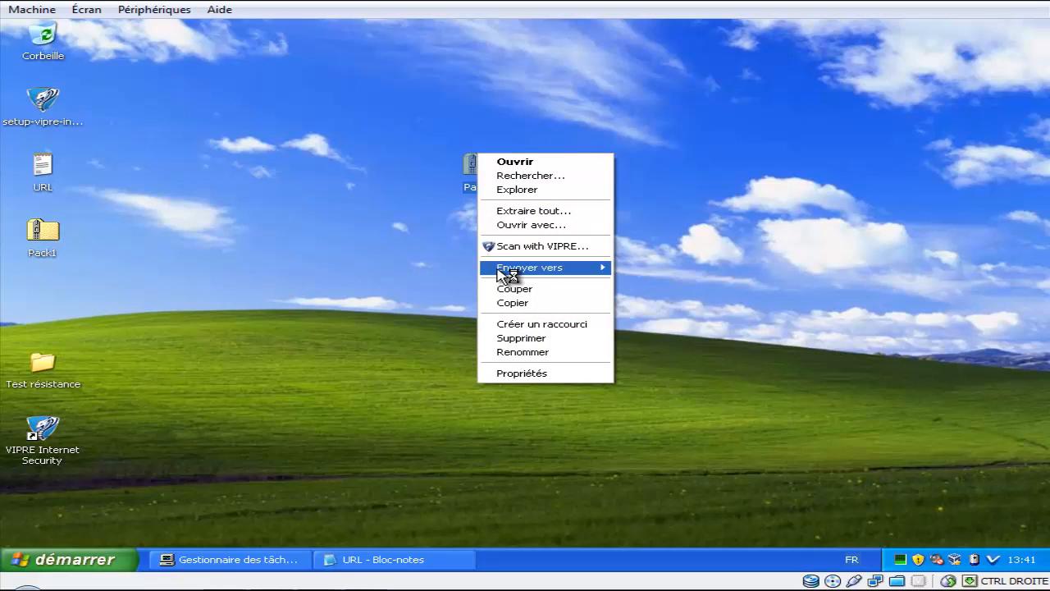
{"action": "left_click", "coordinate": [552, 212]}
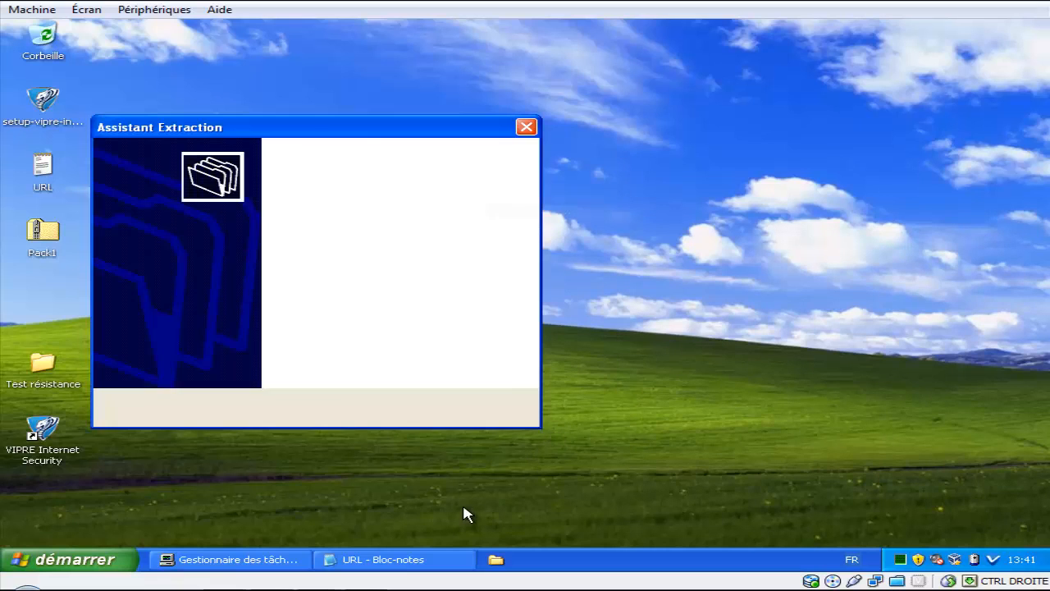
{"action": "left_click", "coordinate": [405, 410]}
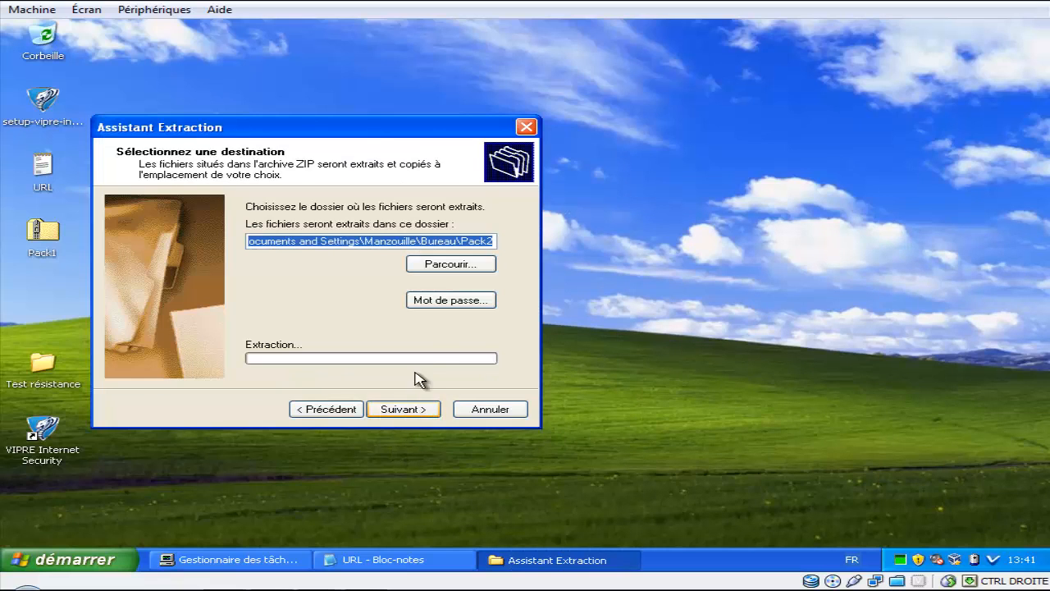
{"action": "left_click", "coordinate": [437, 301]}
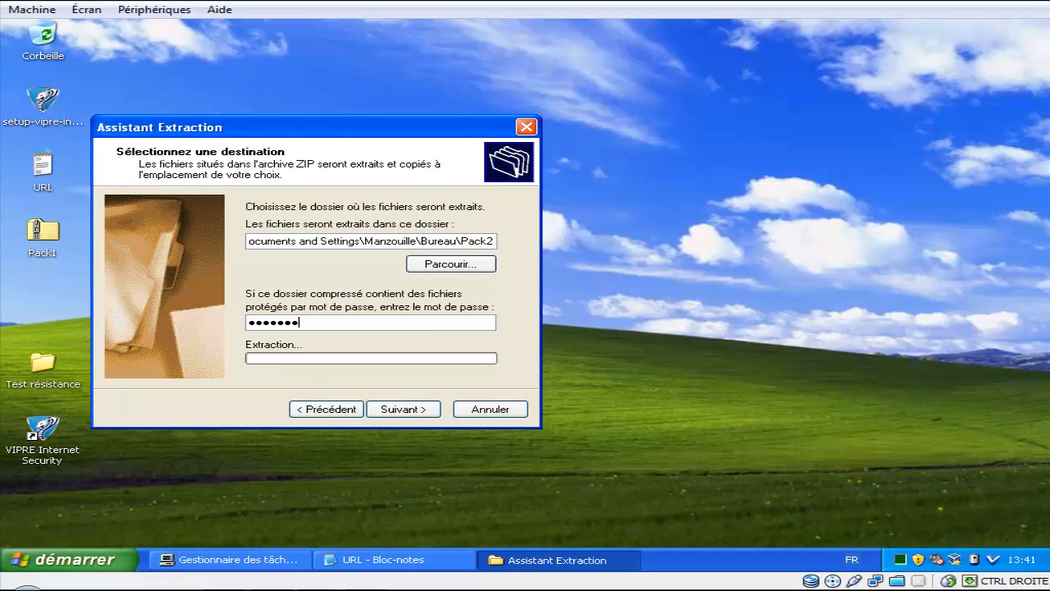
{"action": "type", "text": "•"}
{"action": "key", "text": "Return"}
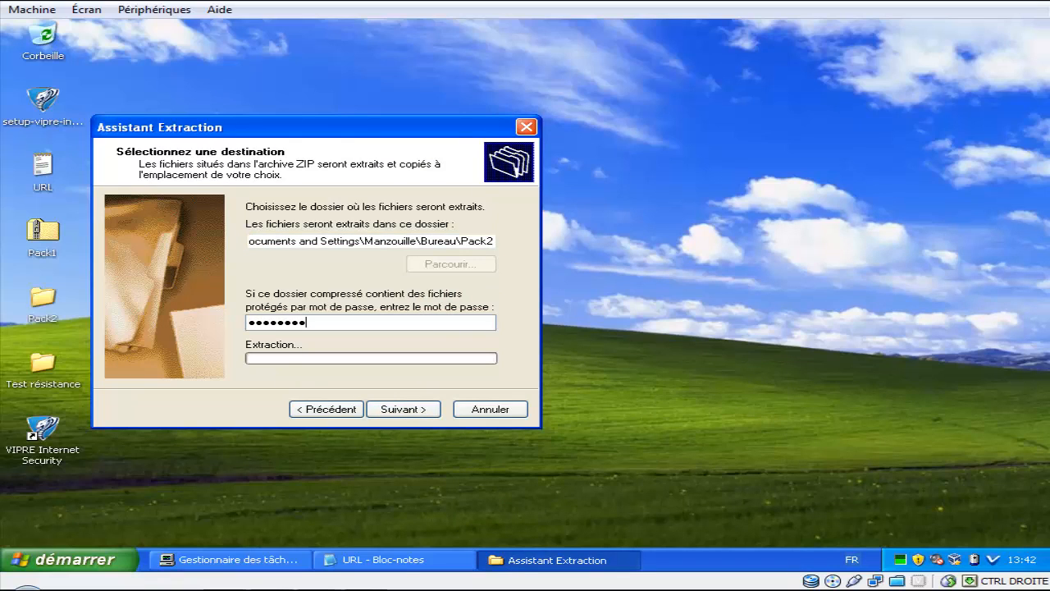
{"action": "key", "text": "Return"}
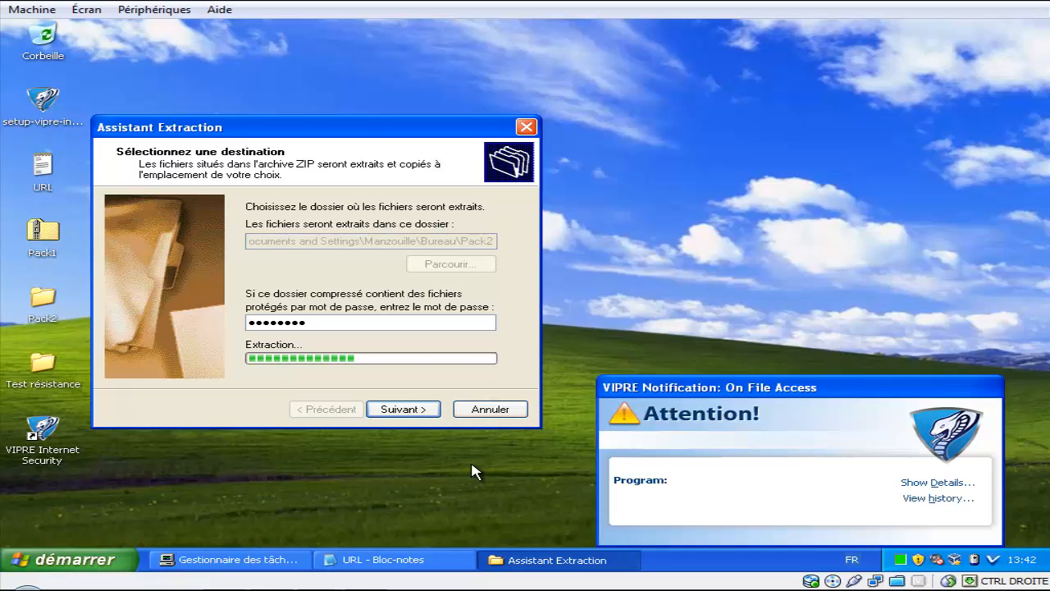
Step: Dismiss the VIPRE file-access notifications raised during the Pack2 extraction and move the extraction wizard away from the desktop icons
{"action": "left_click", "coordinate": [790, 523]}
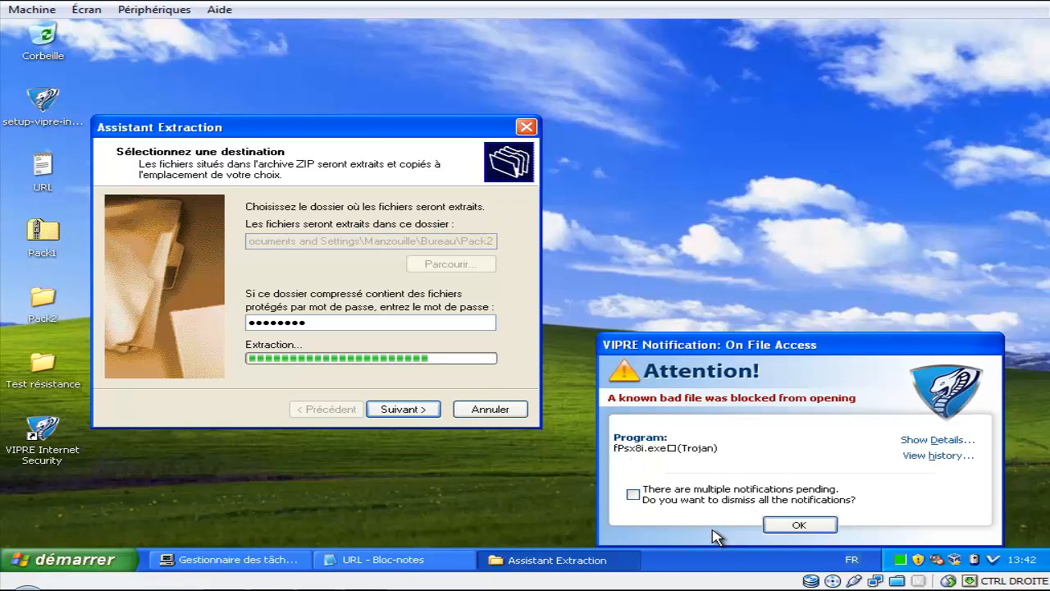
{"action": "left_click", "coordinate": [794, 517]}
{"action": "left_click", "coordinate": [796, 523]}
{"action": "left_click", "coordinate": [798, 522]}
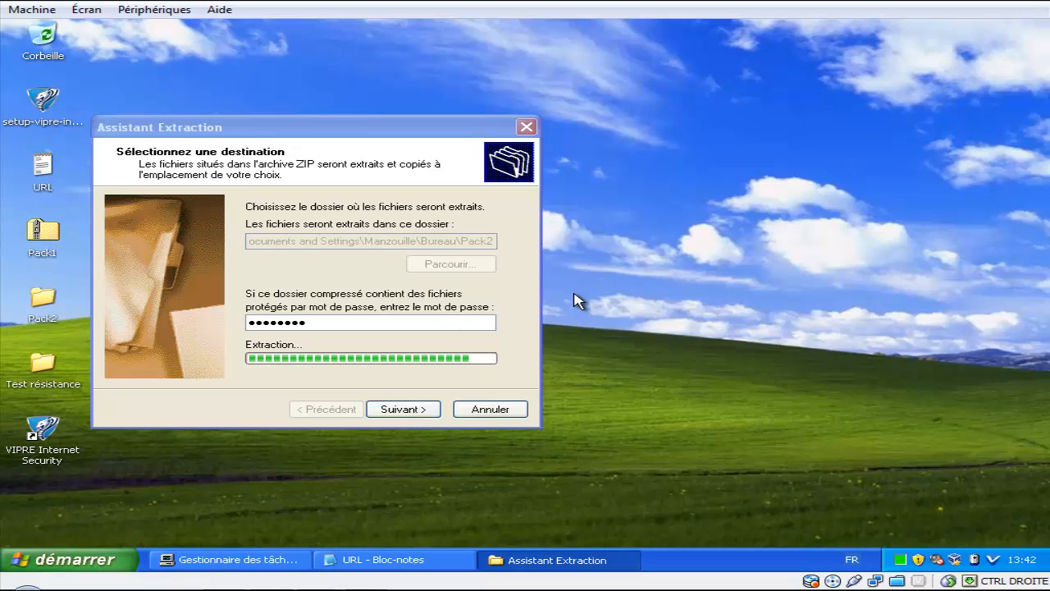
{"action": "left_click", "coordinate": [405, 127]}
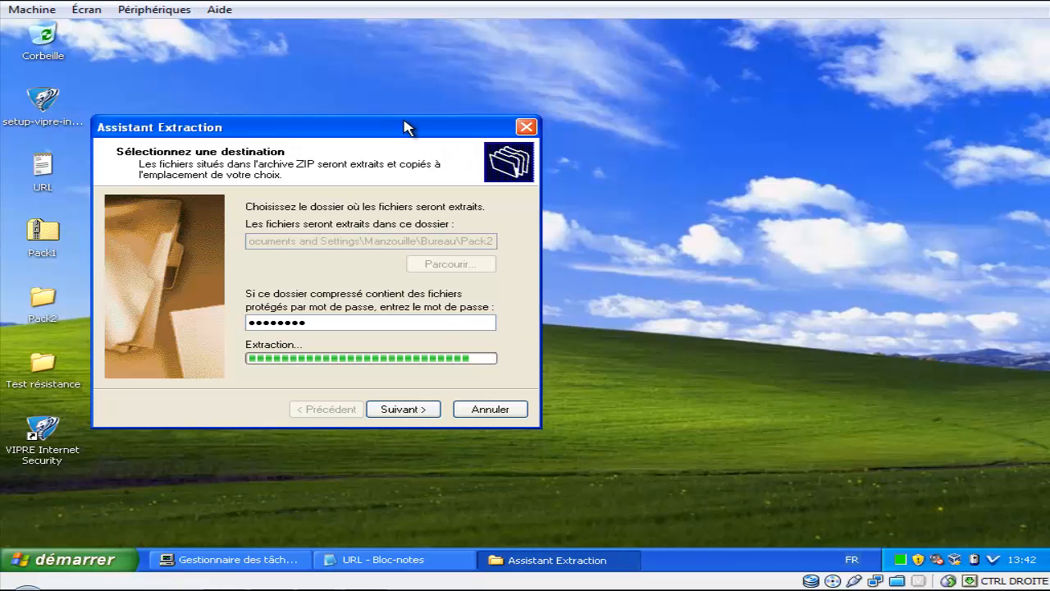
{"action": "left_click_drag", "start_coordinate": [404, 125], "coordinate": [714, 75]}
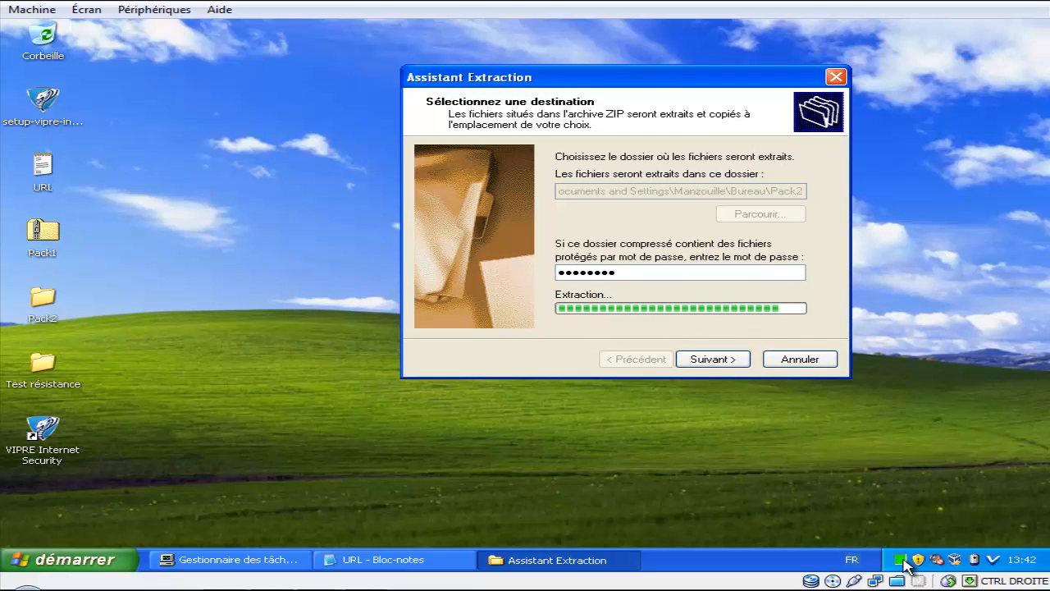
Step: Check the running processes in Task Manager, then dismiss the VIPRE notification and finish the Pack2 extraction with the extracted files shown
{"action": "left_click", "coordinate": [271, 561]}
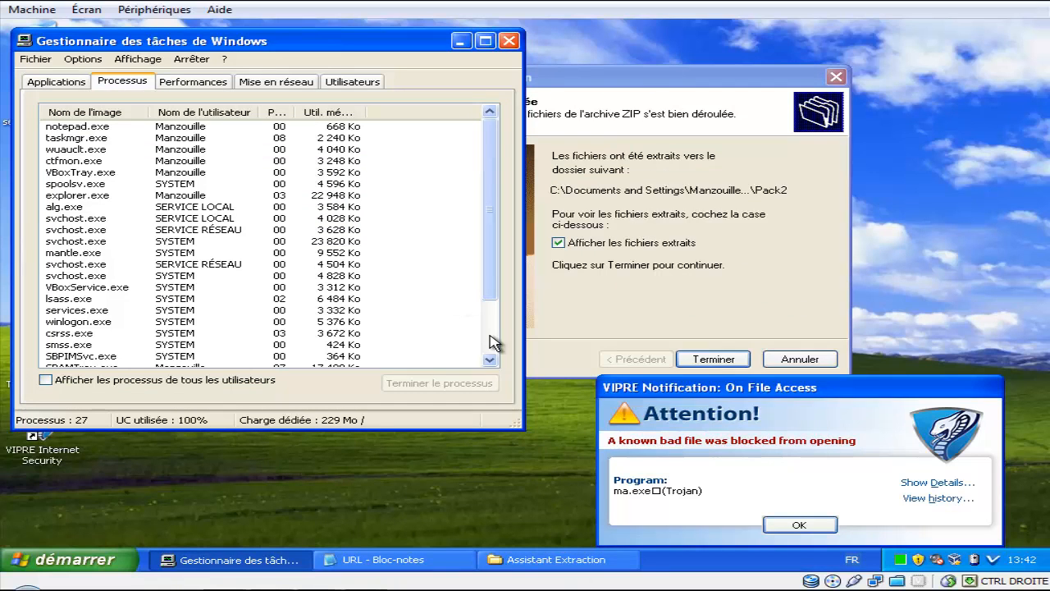
{"action": "left_click", "coordinate": [461, 41]}
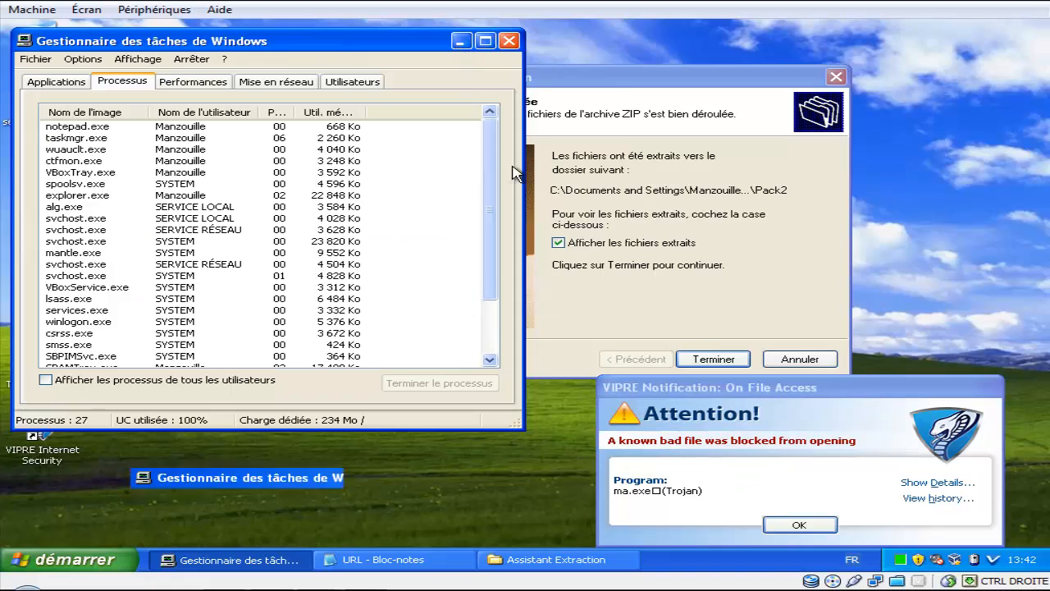
{"action": "left_click", "coordinate": [797, 525]}
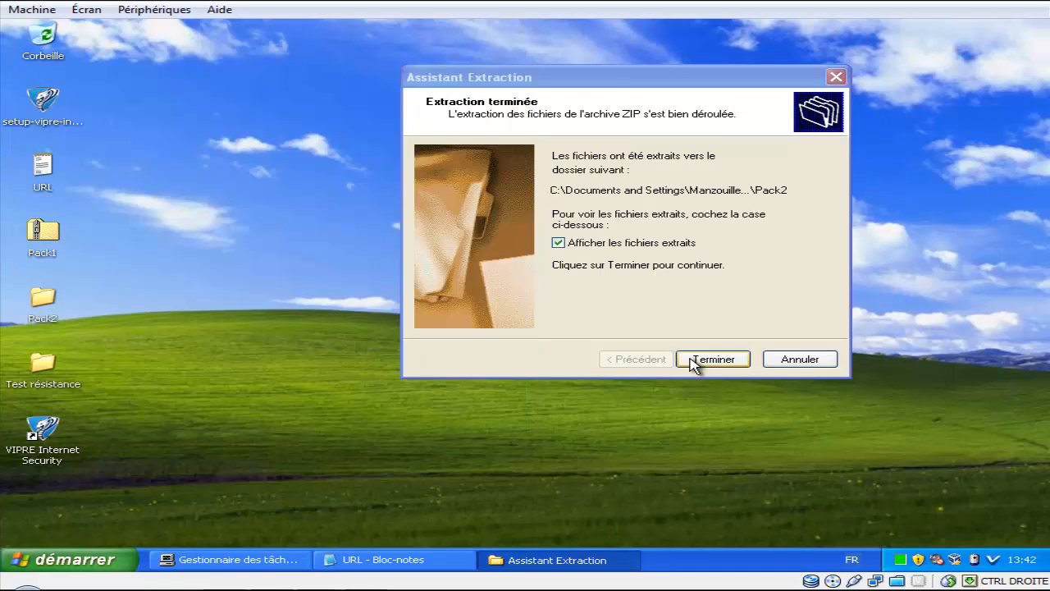
{"action": "left_click", "coordinate": [697, 359]}
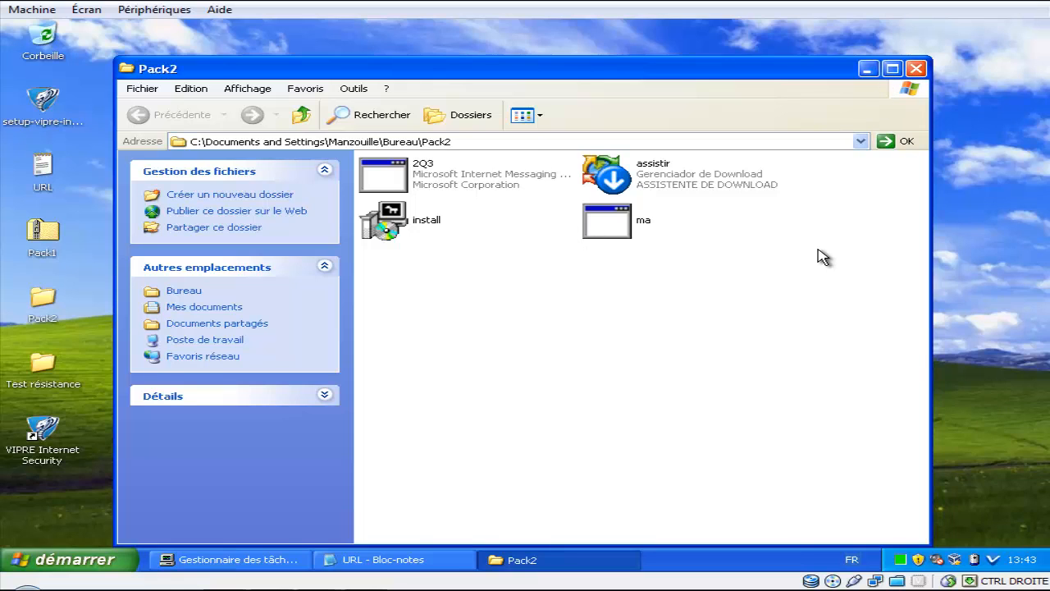
Step: Inspect the extracted 2Q3, install and assistir files in the Pack2 folder, expand the folder details and minimize the window
{"action": "left_click", "coordinate": [485, 182]}
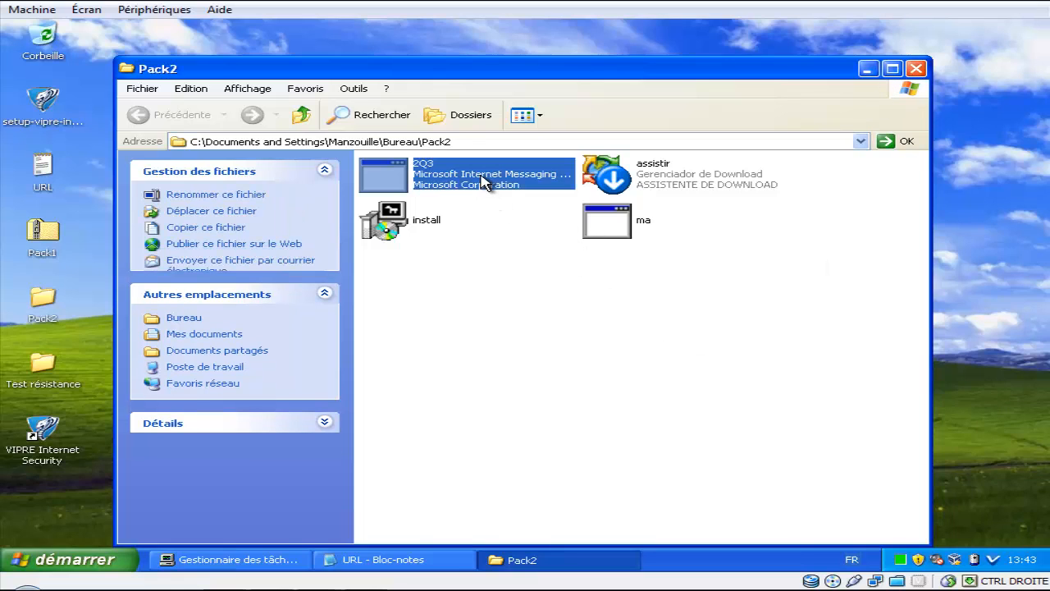
{"action": "left_click", "coordinate": [384, 221]}
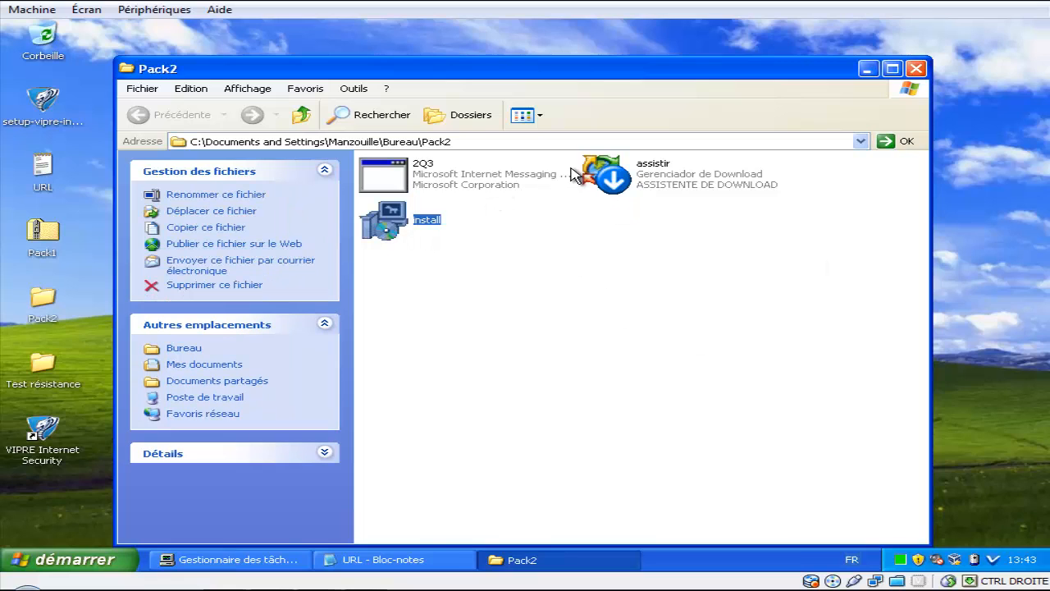
{"action": "left_click", "coordinate": [608, 176]}
{"action": "left_click", "coordinate": [485, 353]}
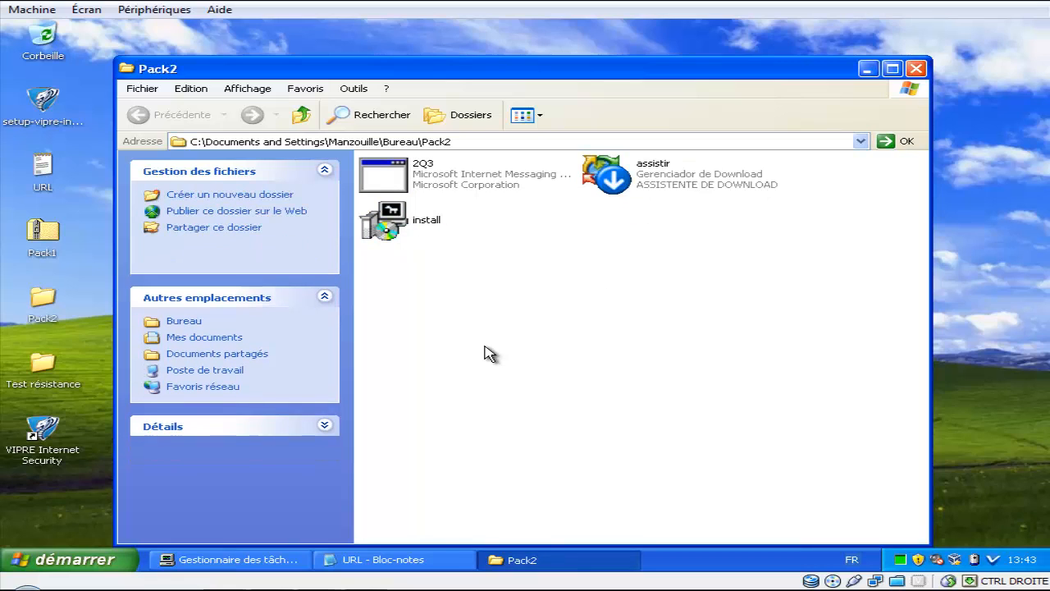
{"action": "left_click", "coordinate": [325, 396]}
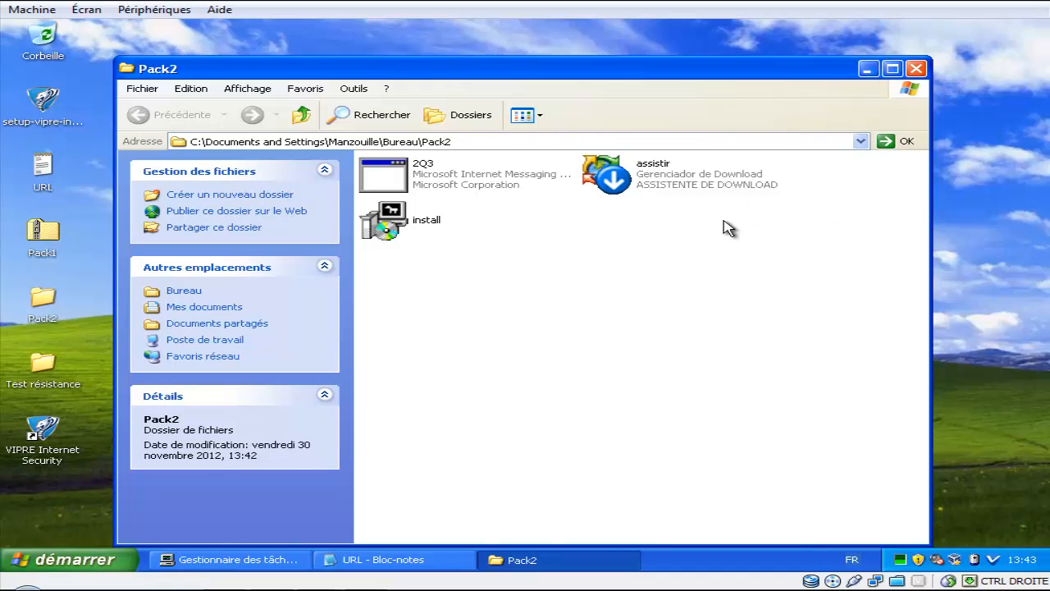
{"action": "left_click", "coordinate": [868, 70]}
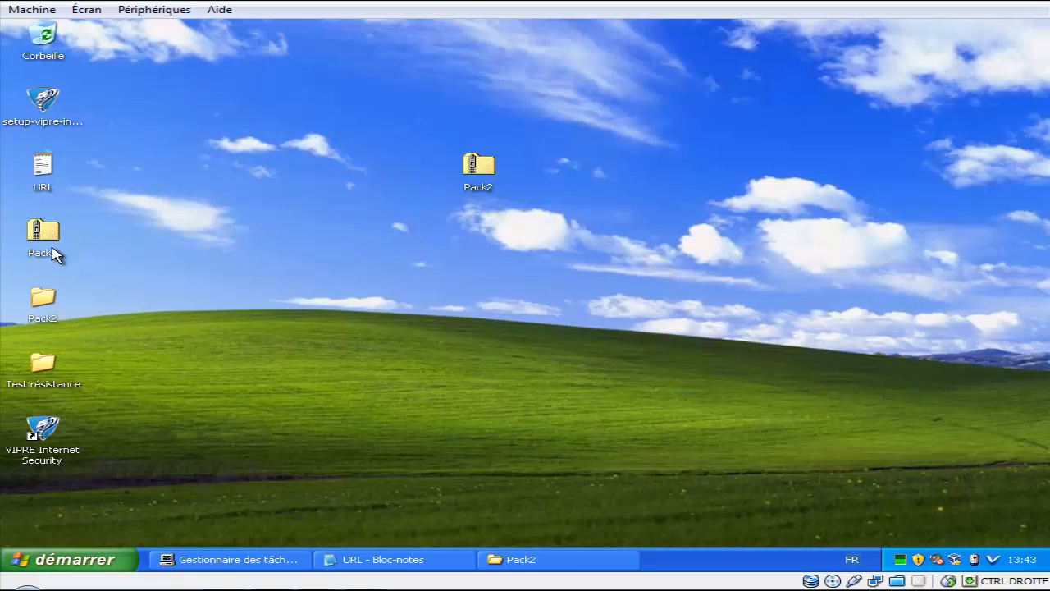
Step: Move the Pack1 archive beside the Pack2 archive on the desktop and extract it to the Pack1 folder
{"action": "left_click_drag", "start_coordinate": [43, 233], "coordinate": [631, 183]}
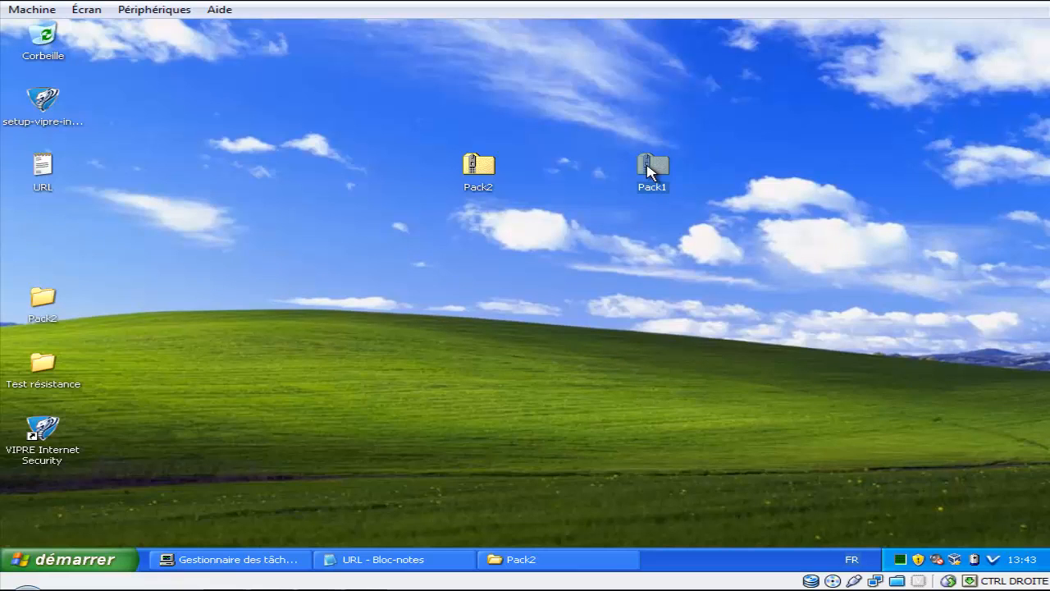
{"action": "right_click", "coordinate": [650, 171]}
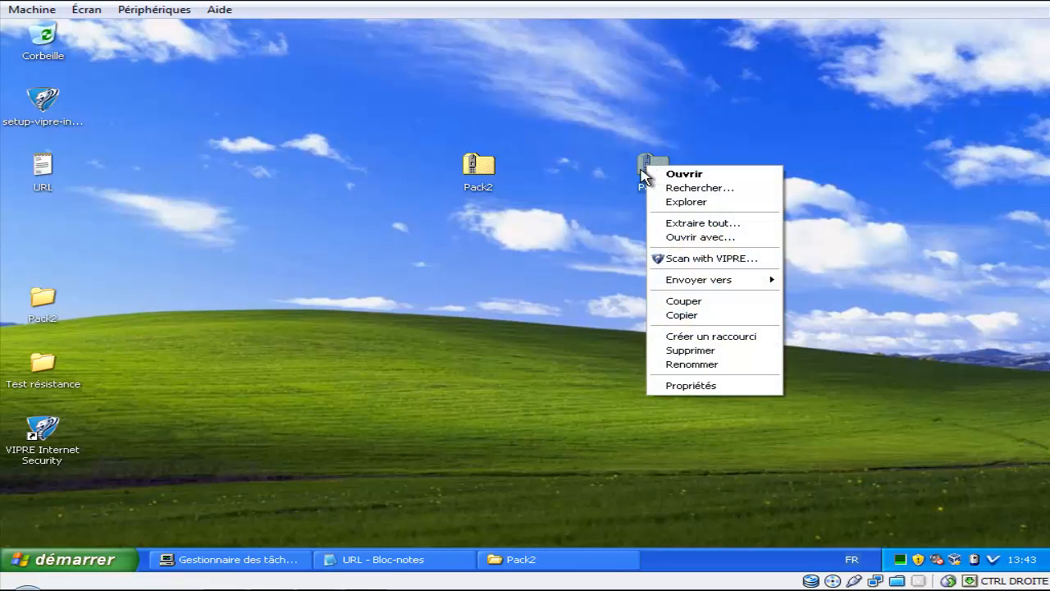
{"action": "left_click", "coordinate": [660, 226]}
{"action": "left_click", "coordinate": [335, 337]}
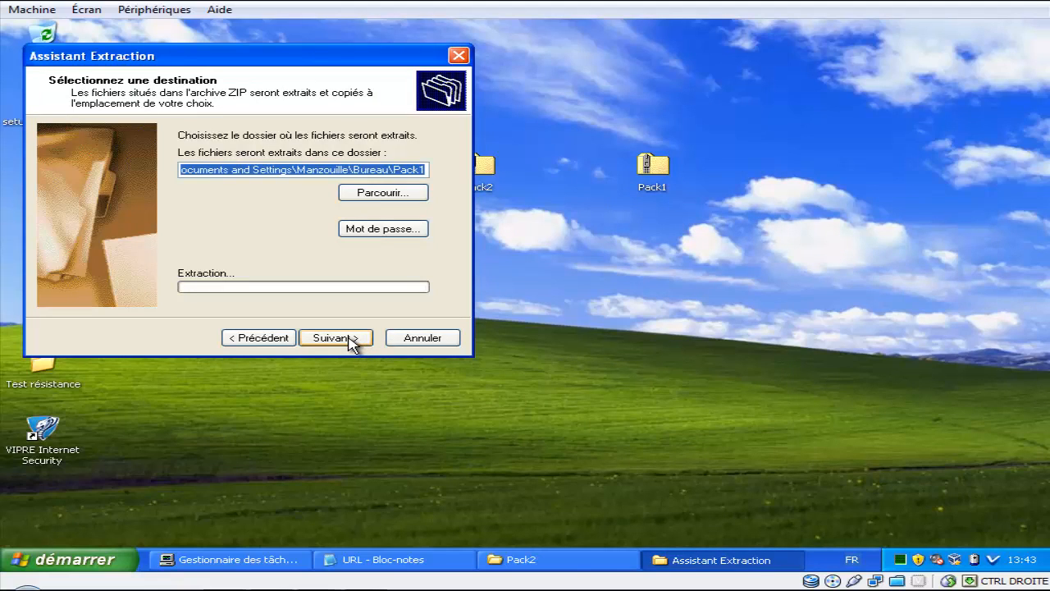
{"action": "left_click", "coordinate": [348, 339]}
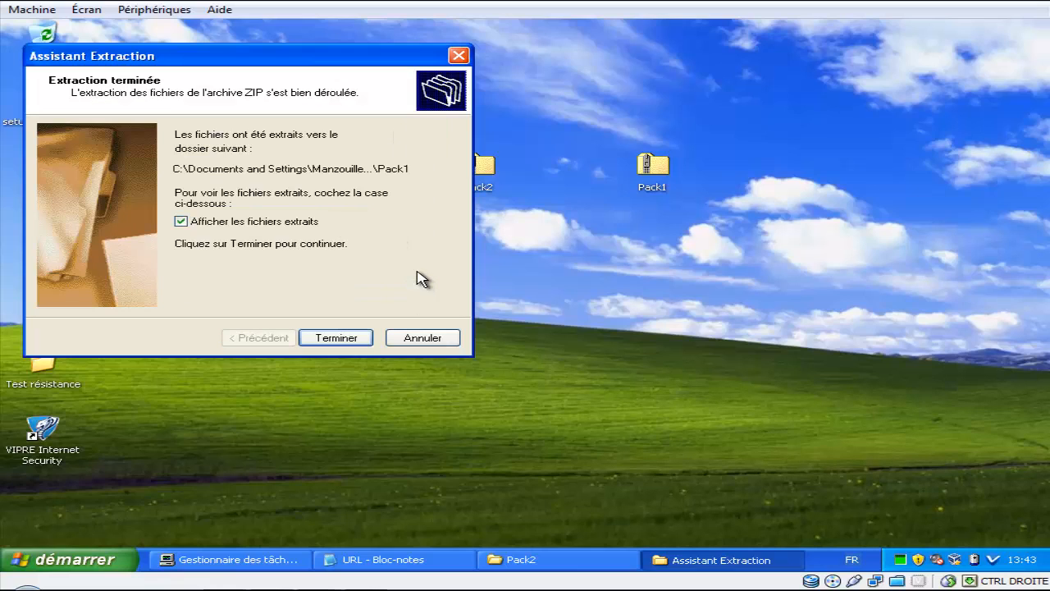
{"action": "left_click", "coordinate": [336, 338]}
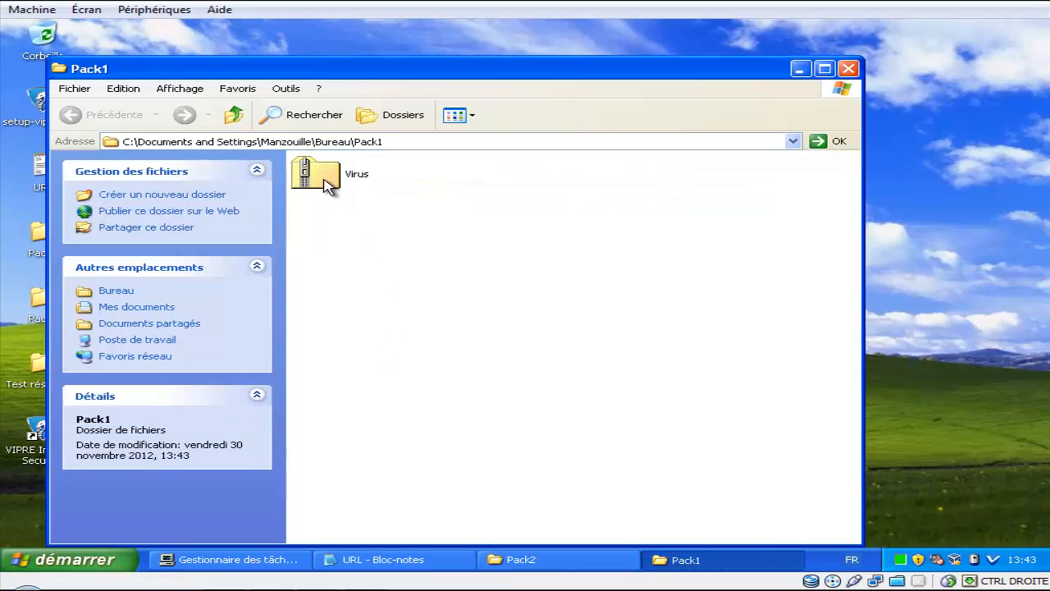
Step: Start extracting the Virus archive inside the Pack1 folder to the Pack1\Virus folder
{"action": "left_click", "coordinate": [325, 184]}
{"action": "right_click", "coordinate": [323, 184]}
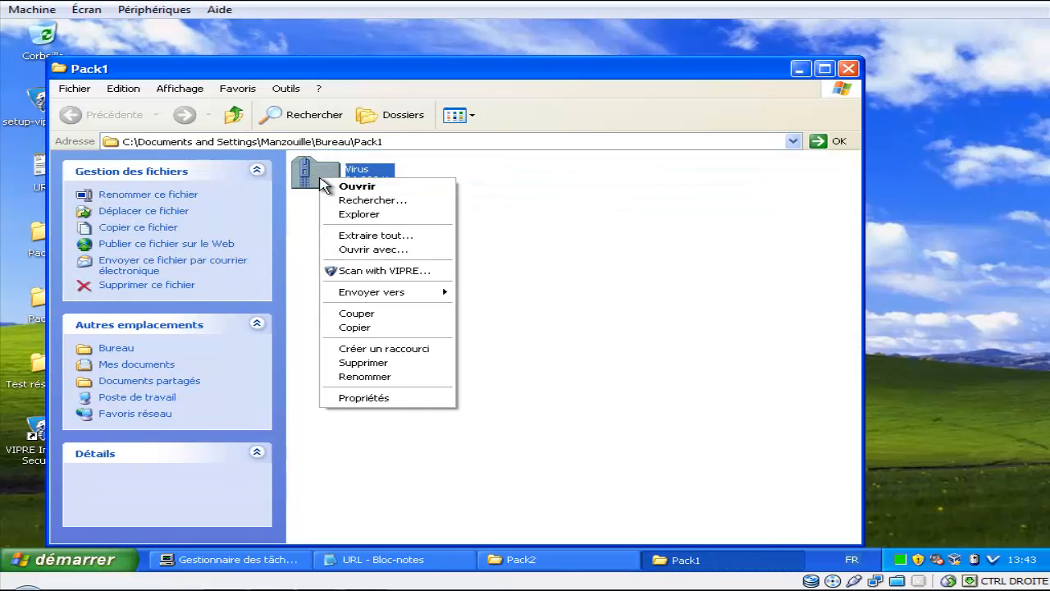
{"action": "left_click", "coordinate": [449, 235]}
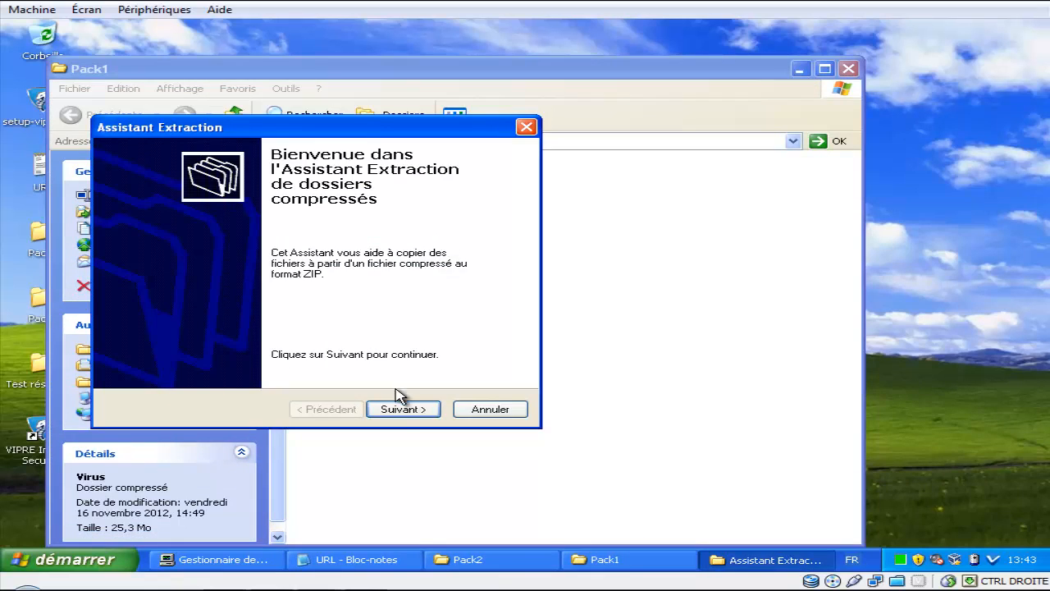
{"action": "left_click", "coordinate": [397, 410]}
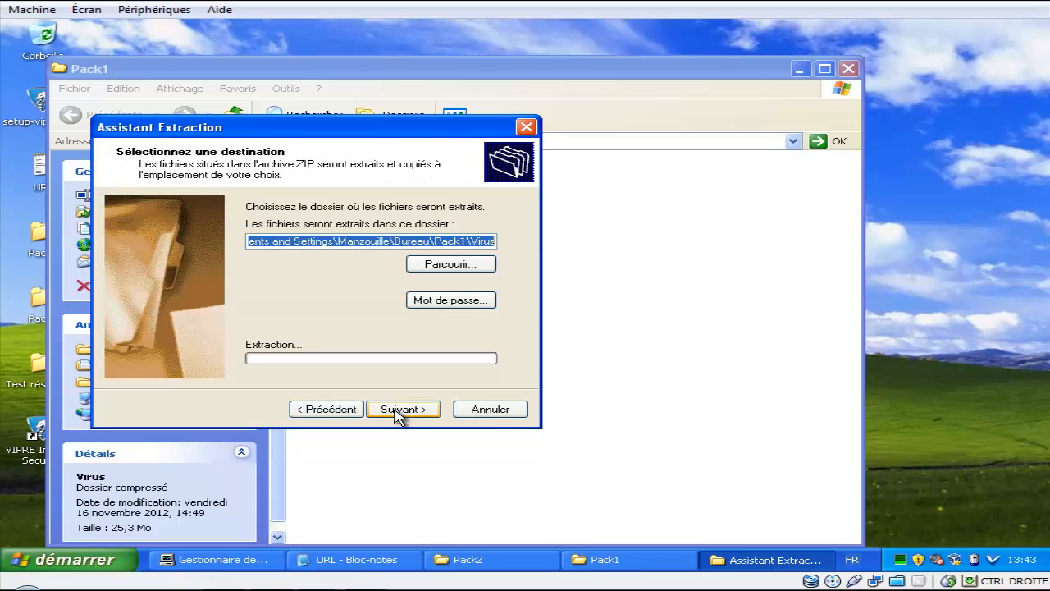
{"action": "left_click", "coordinate": [398, 409]}
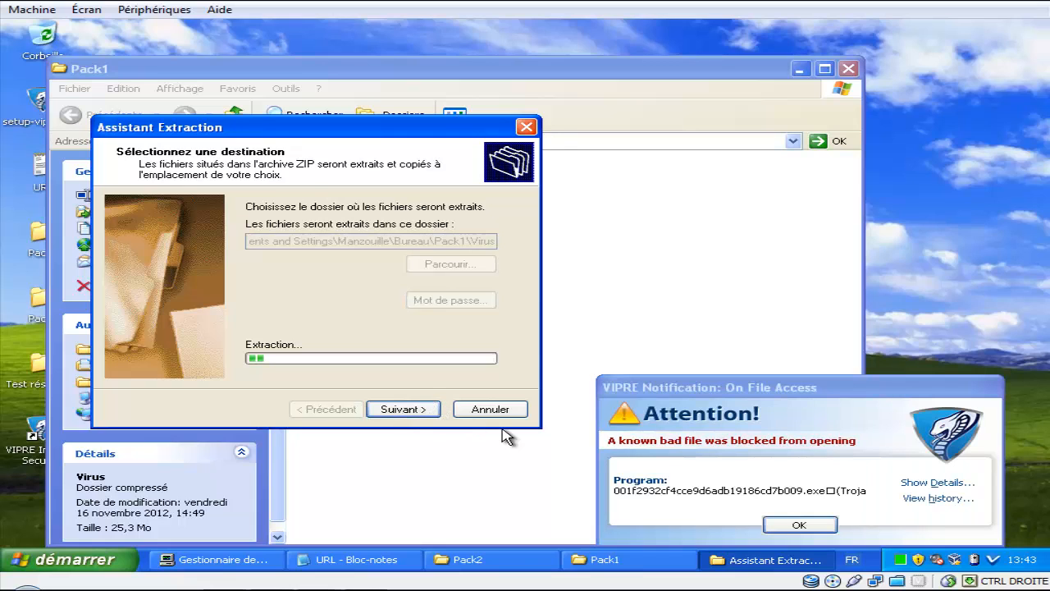
Step: Dismiss the VIPRE file-access notifications raised by the Virus archive and finish its extraction with the extracted files shown
{"action": "left_click", "coordinate": [795, 526]}
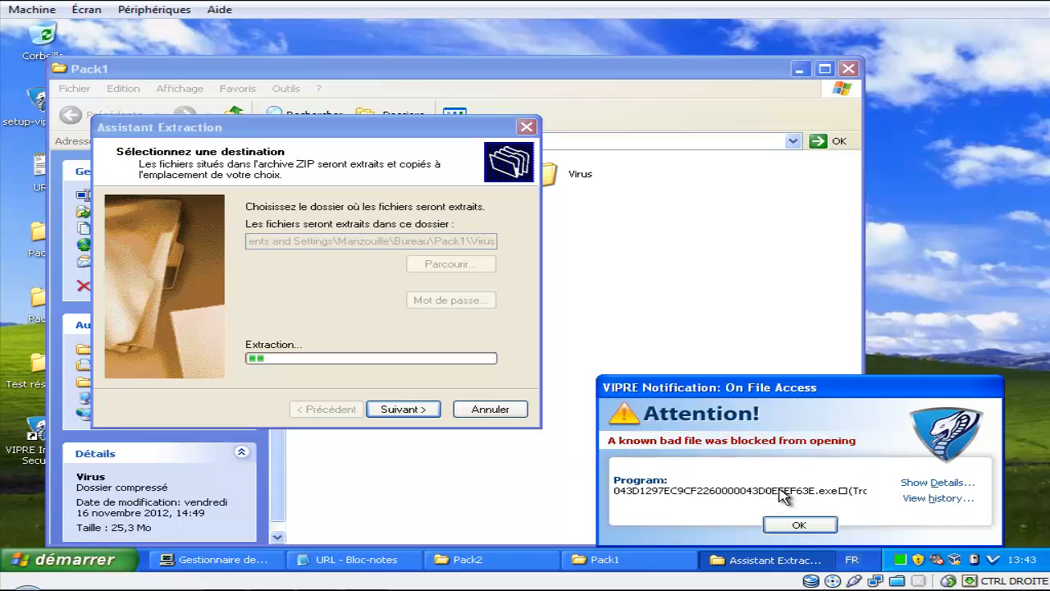
{"action": "left_click", "coordinate": [797, 526]}
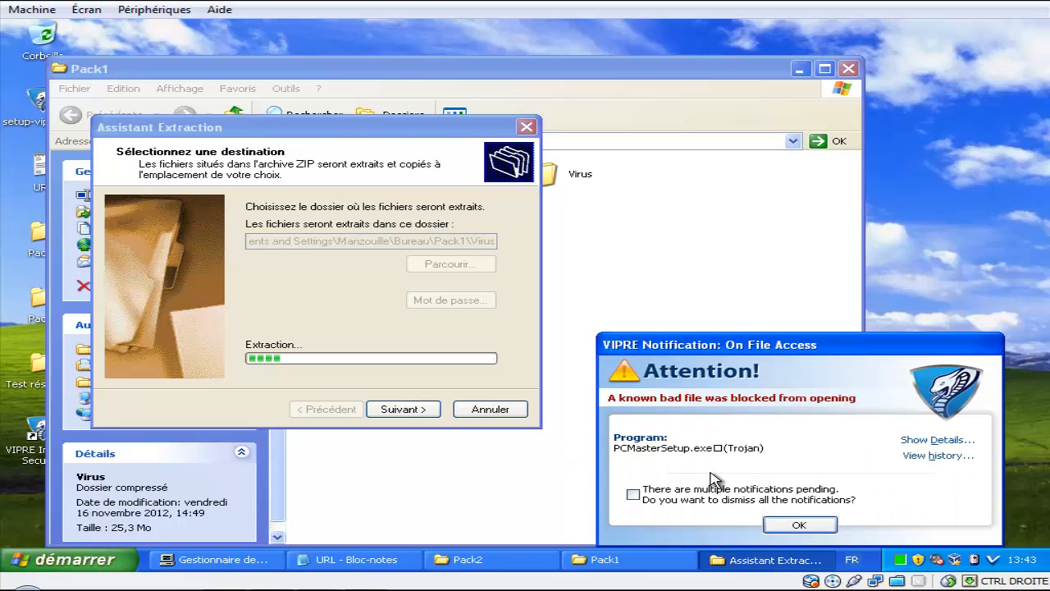
{"action": "left_click", "coordinate": [798, 525]}
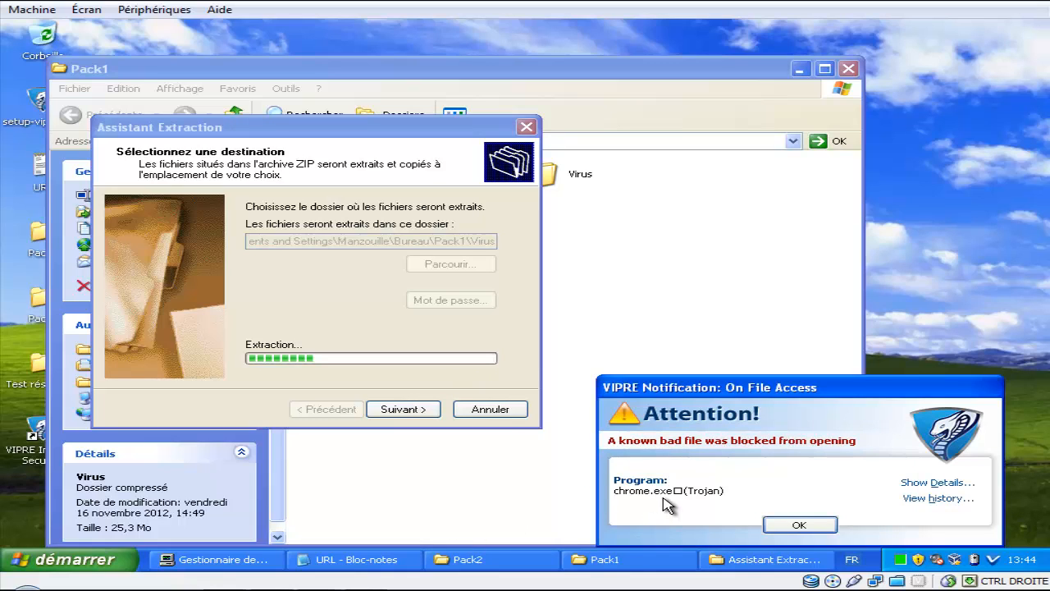
{"action": "left_click", "coordinate": [781, 527]}
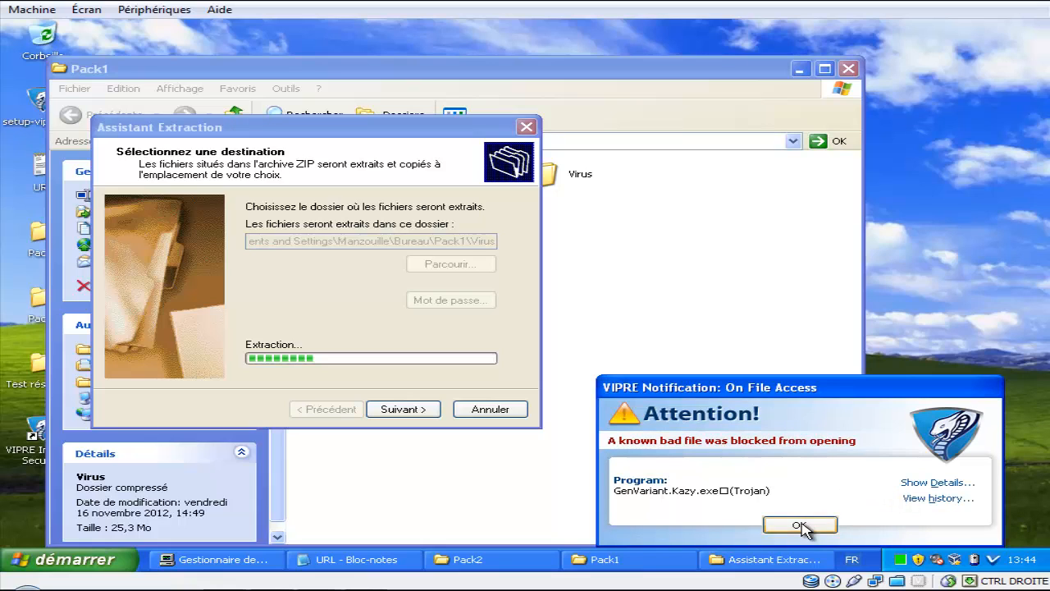
{"action": "left_click", "coordinate": [800, 525]}
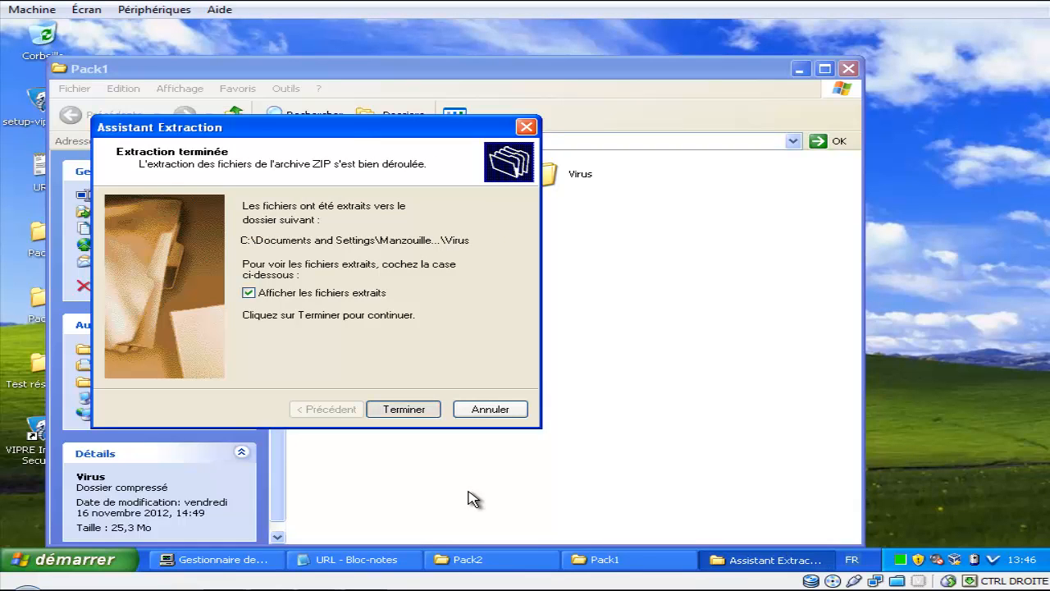
{"action": "key", "text": "Return"}
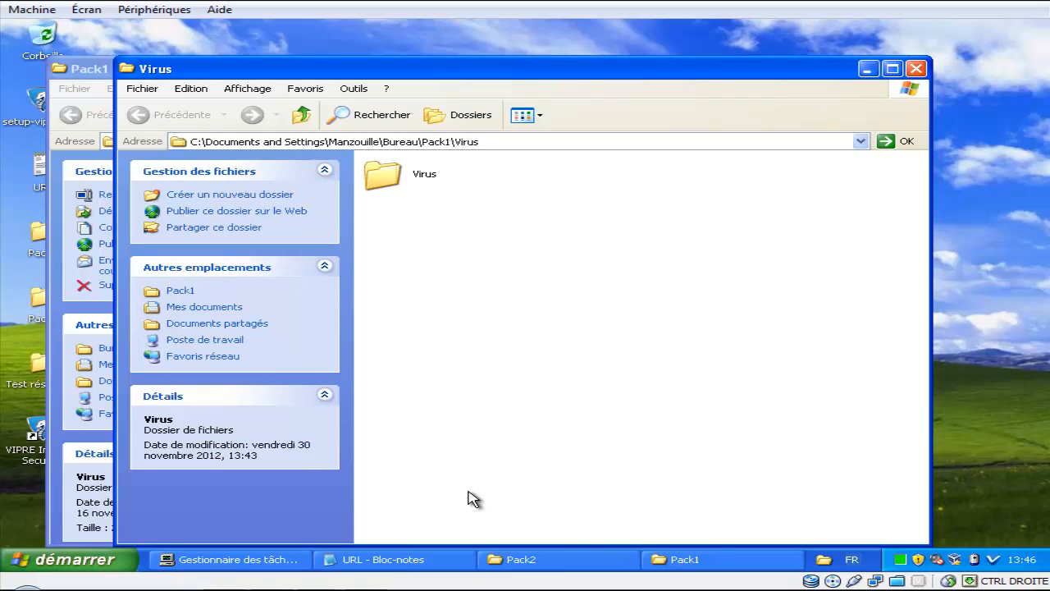
Step: Close the Pack1 window and check the Rogue folder inside the nested Virus folder, then go back up one level
{"action": "key", "text": "alt+Tab"}
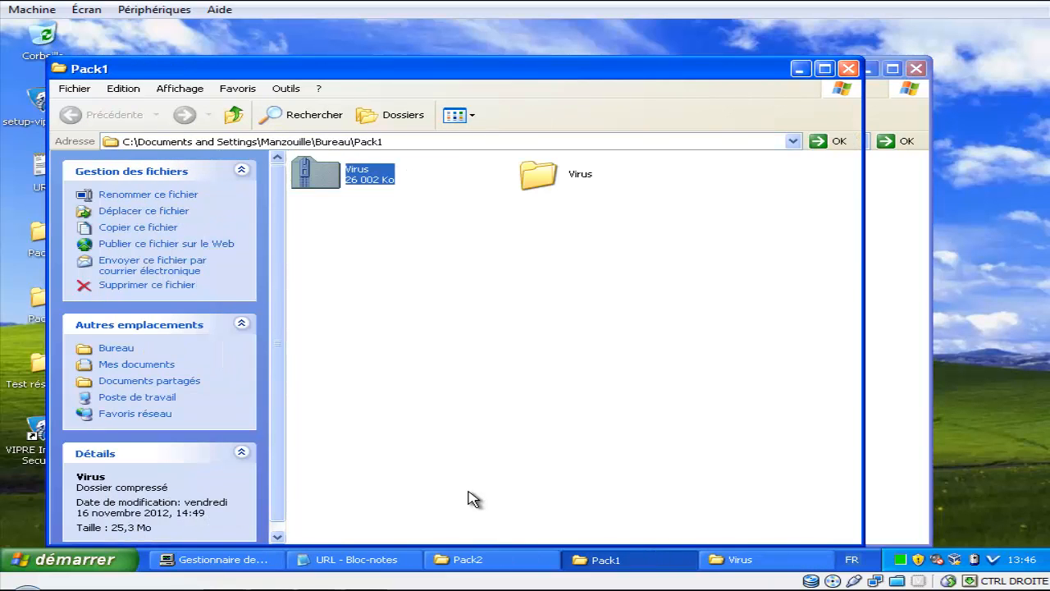
{"action": "key", "text": "alt+F4"}
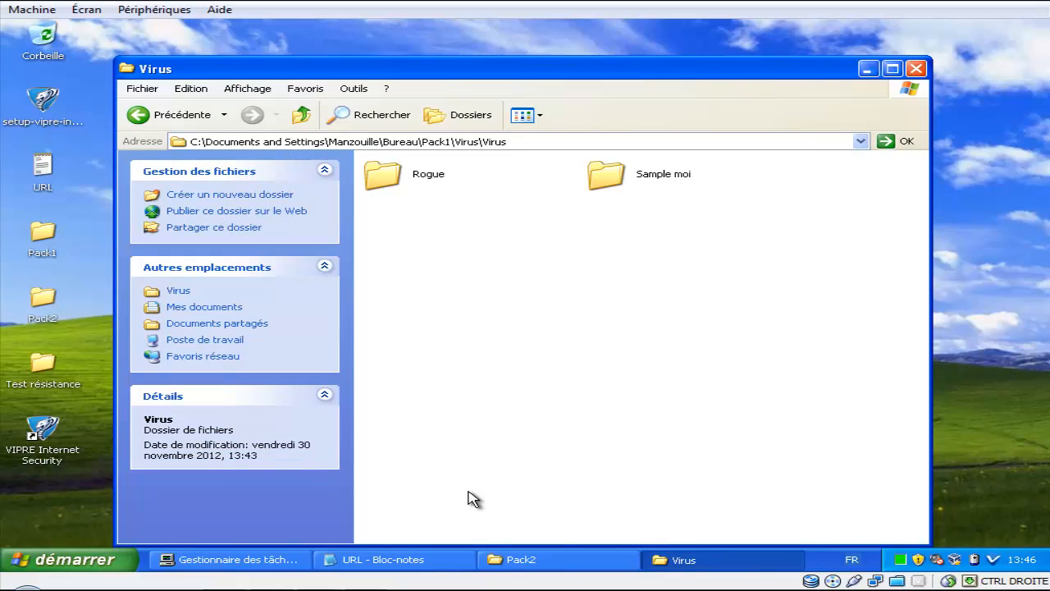
{"action": "key", "text": "Down"}
{"action": "key", "text": "Return"}
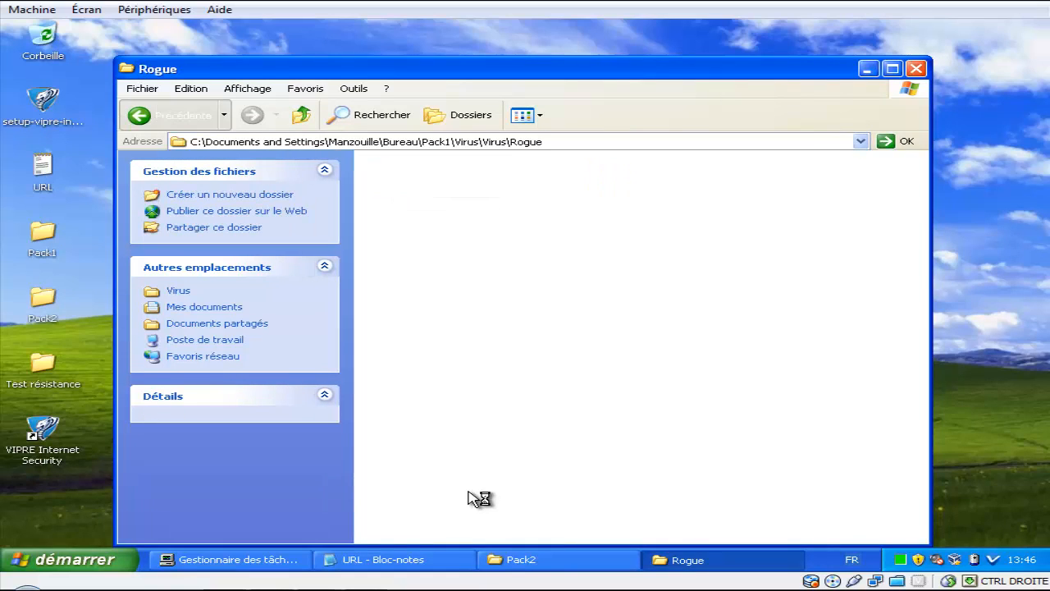
{"action": "key", "text": "BackSpace"}
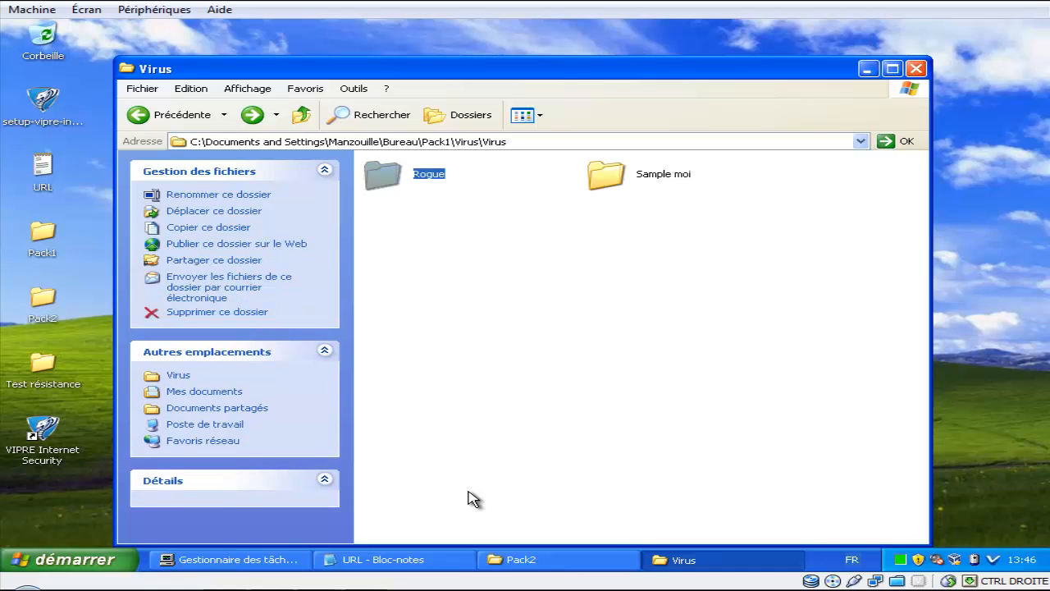
Step: Open the Sample moi folder and look through the whole list of remaining samples
{"action": "key", "text": "Right"}
{"action": "key", "text": "Return"}
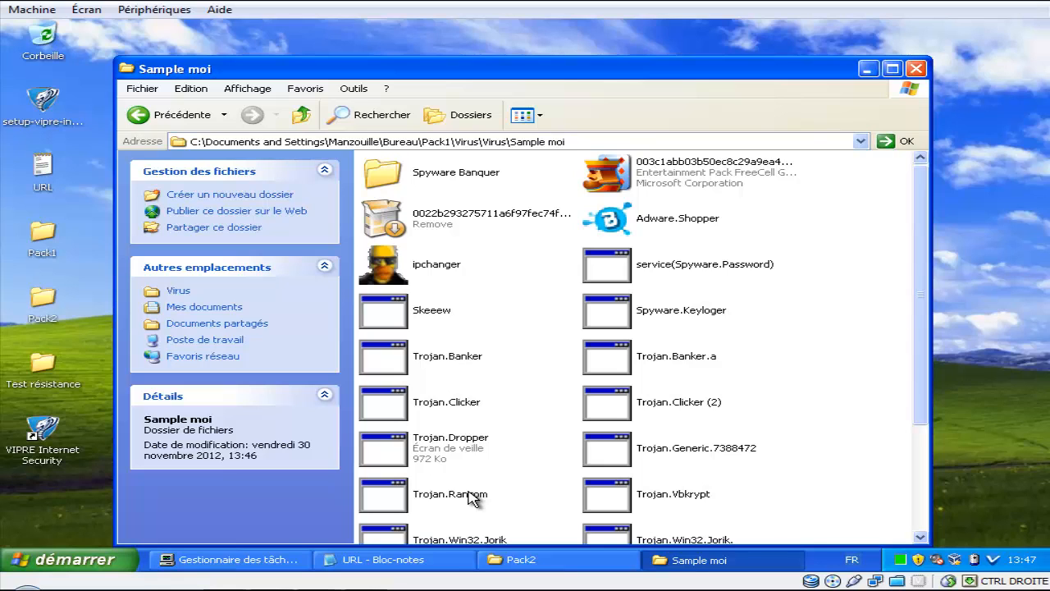
{"action": "scroll", "coordinate": [474, 499], "scroll_direction": "down", "scroll_amount": 3}
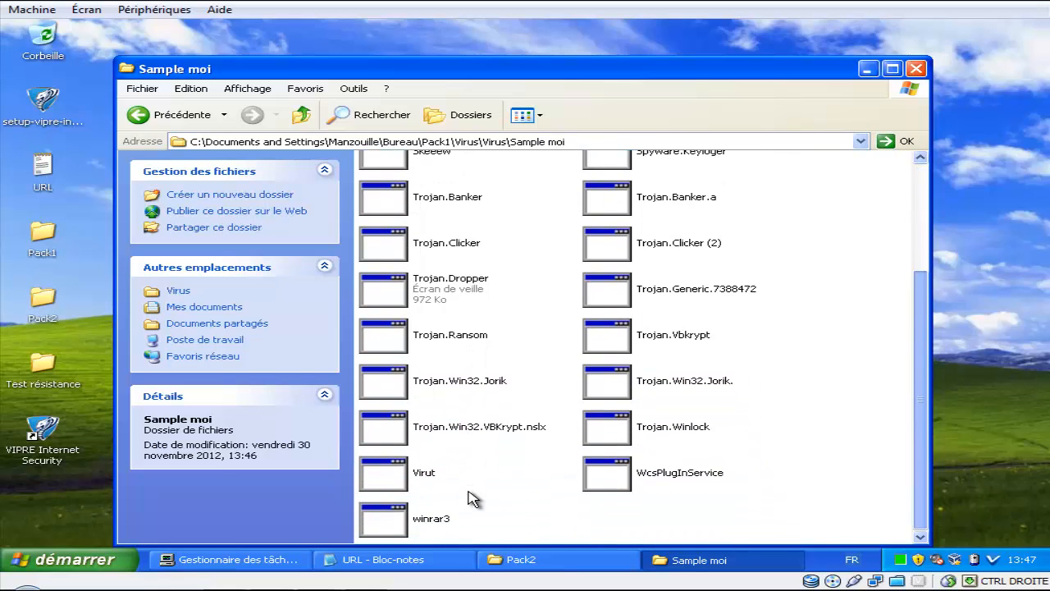
{"action": "scroll", "coordinate": [474, 498], "scroll_direction": "up", "scroll_amount": 3}
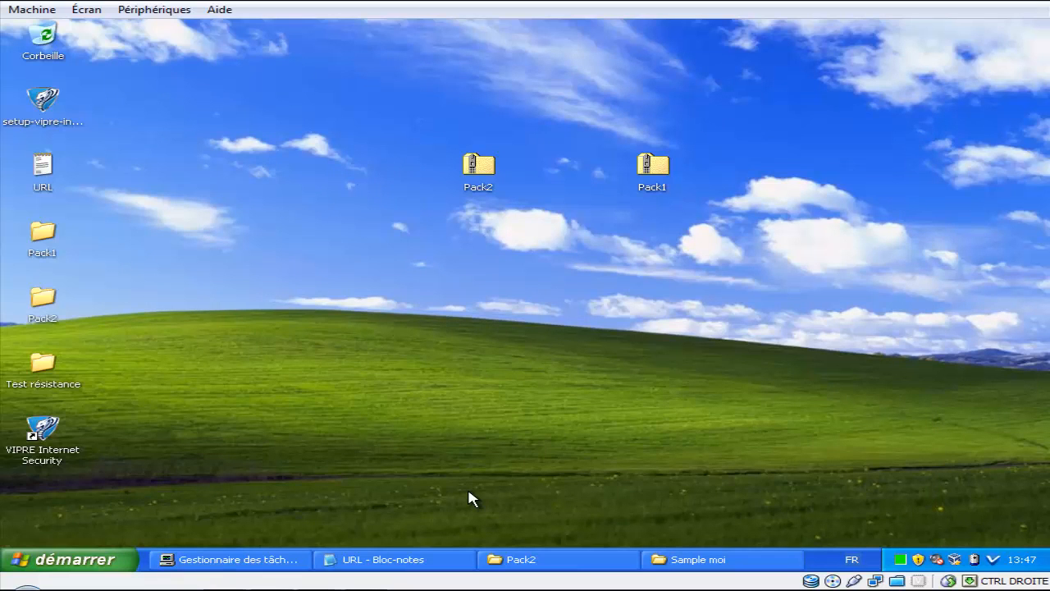
Step: Run 2Q3 from the Pack2 folder alongside Task Manager, then return to the Sample moi folder and review its file list
{"action": "double_click", "coordinate": [43, 299]}
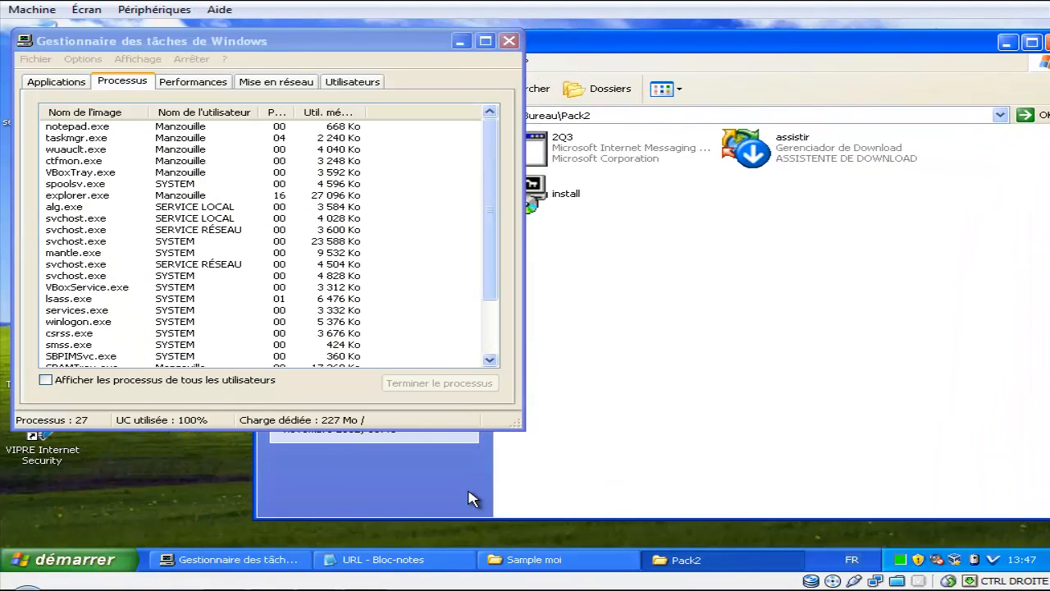
{"action": "key", "text": "Return"}
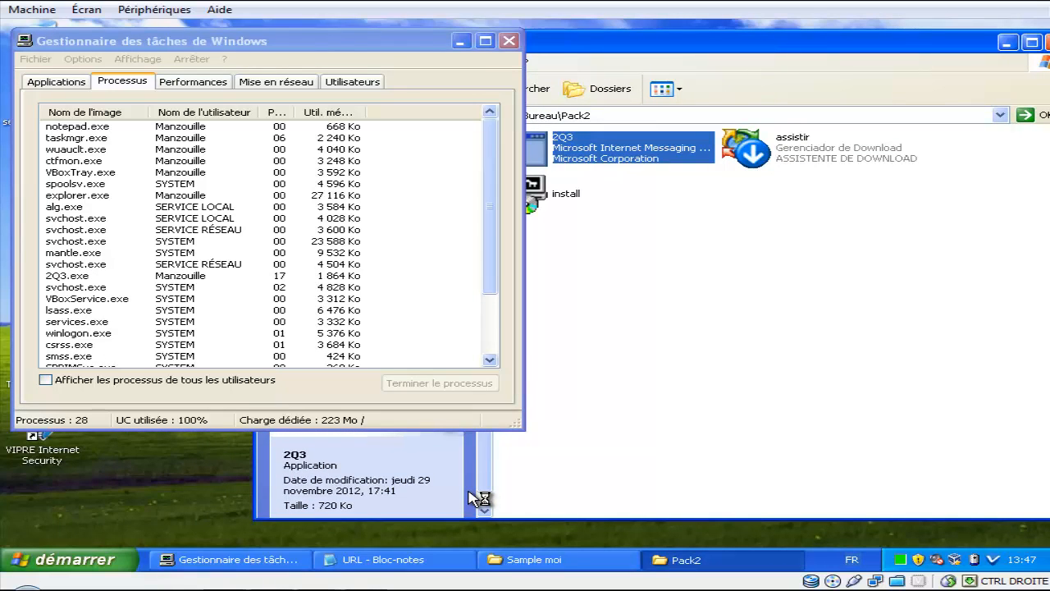
{"action": "key", "text": "alt+Tab"}
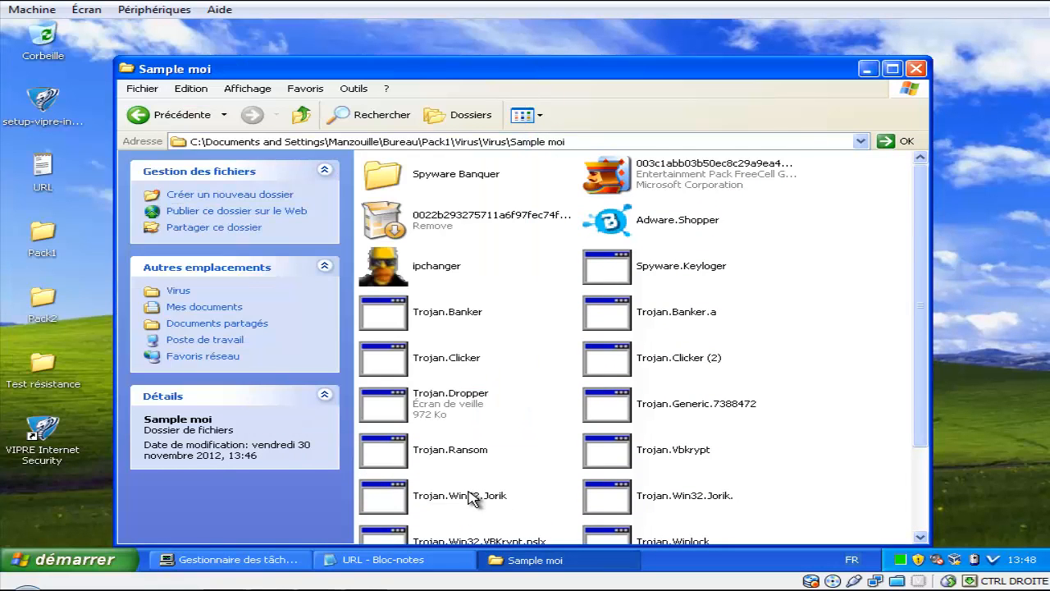
{"action": "scroll", "coordinate": [470, 492], "scroll_direction": "down", "scroll_amount": 3}
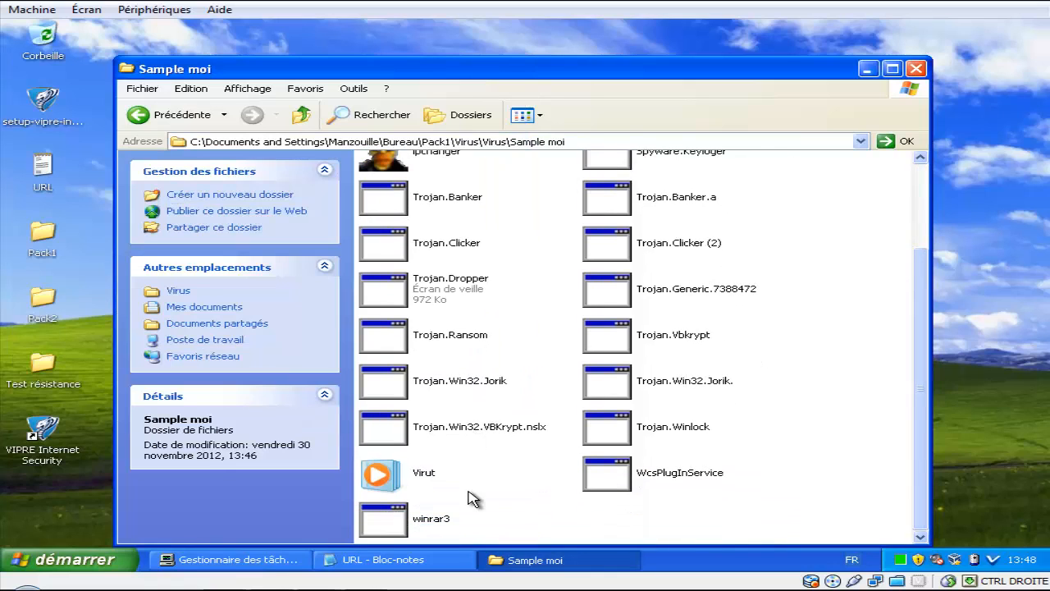
Step: Run the Virut sample from the Sample moi folder and look through the process list in Task Manager for new processes
{"action": "left_click", "coordinate": [469, 491]}
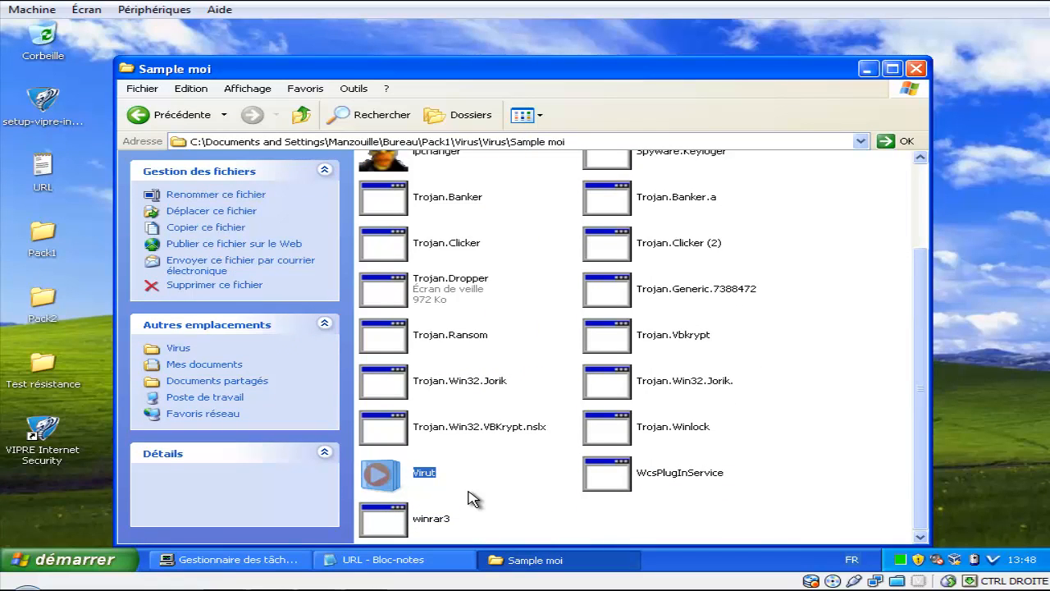
{"action": "key", "text": "Return"}
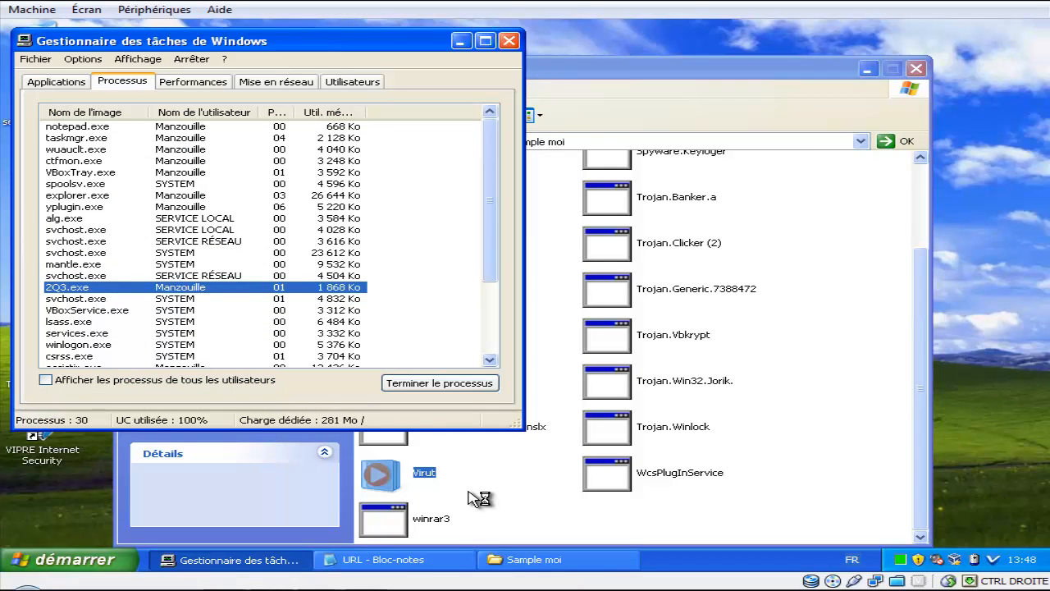
{"action": "key", "text": "y"}
{"action": "scroll", "coordinate": [478, 498], "scroll_direction": "down", "scroll_amount": 3}
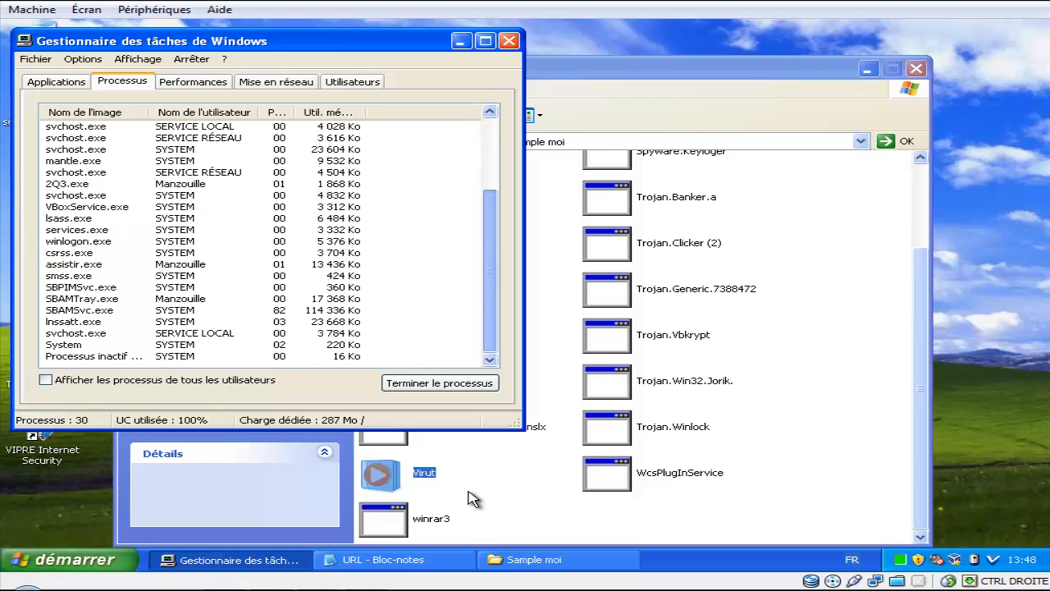
{"action": "scroll", "coordinate": [476, 498], "scroll_direction": "up", "scroll_amount": 2}
{"action": "scroll", "coordinate": [474, 498], "scroll_direction": "up", "scroll_amount": 2}
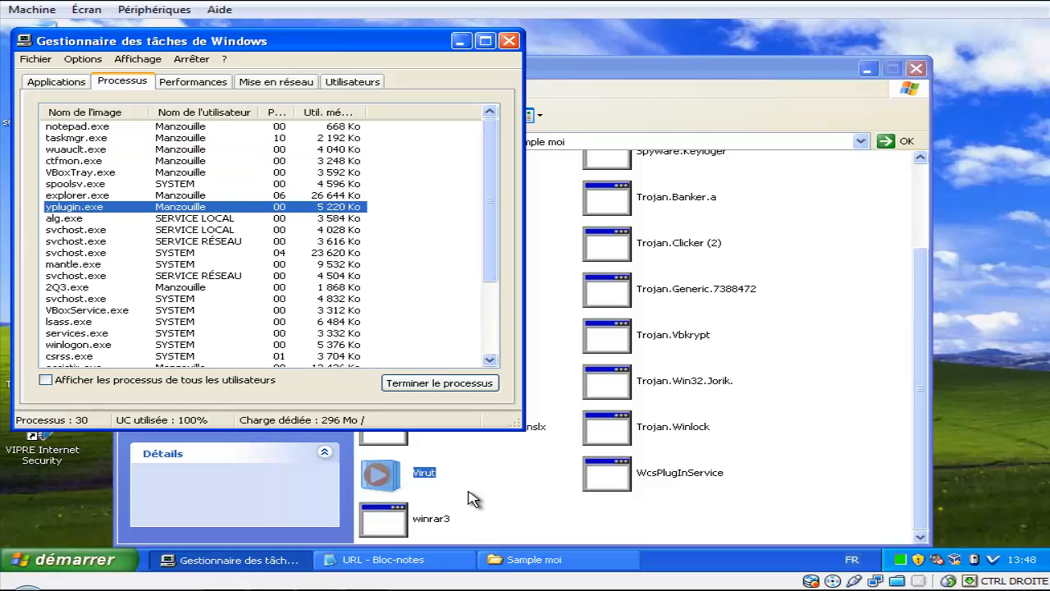
Step: Locate the process behind the unresponsive Gerenciador de Download task in Task Manager and terminate assistir.exe
{"action": "left_click", "coordinate": [469, 492]}
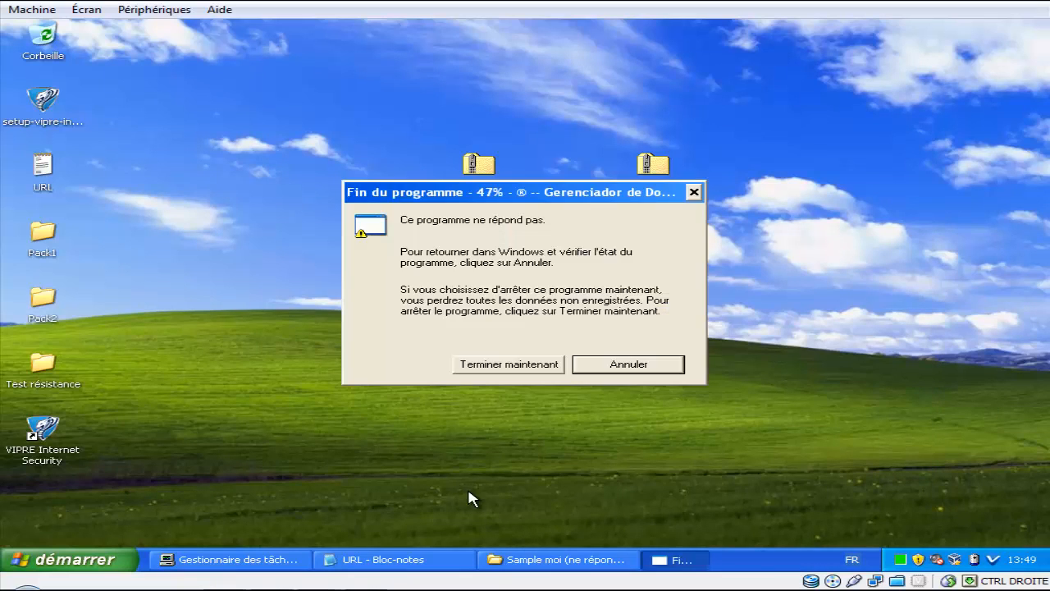
{"action": "left_click", "coordinate": [231, 560]}
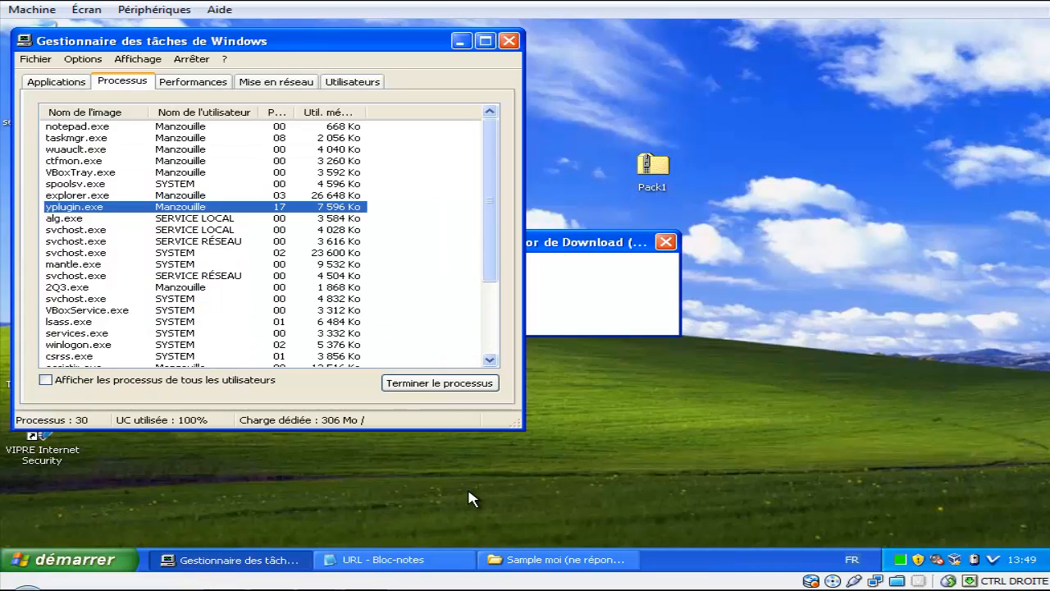
{"action": "left_click", "coordinate": [57, 82]}
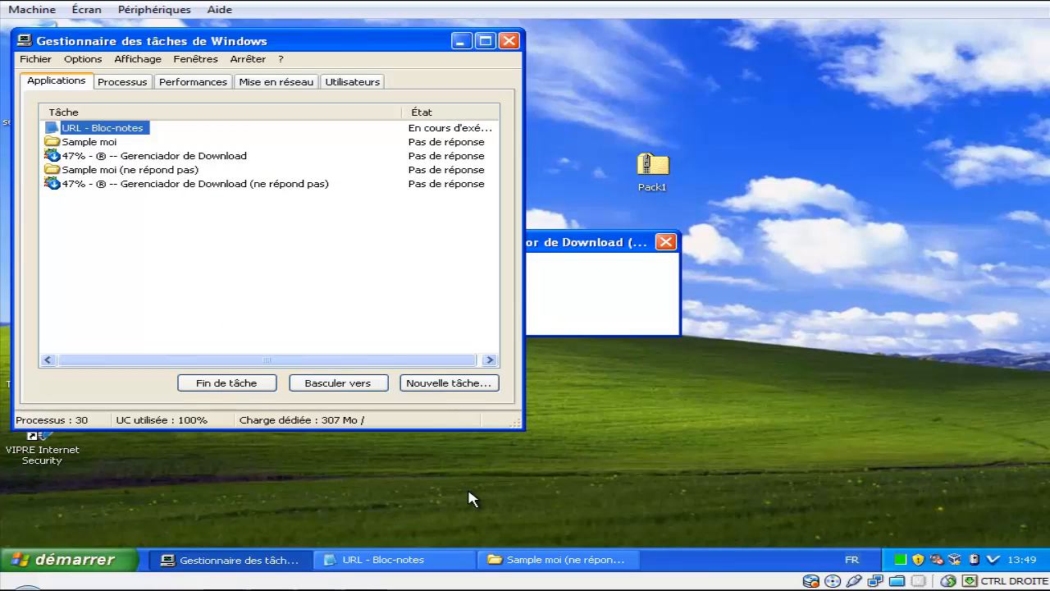
{"action": "left_click", "coordinate": [155, 156]}
{"action": "right_click", "coordinate": [129, 155]}
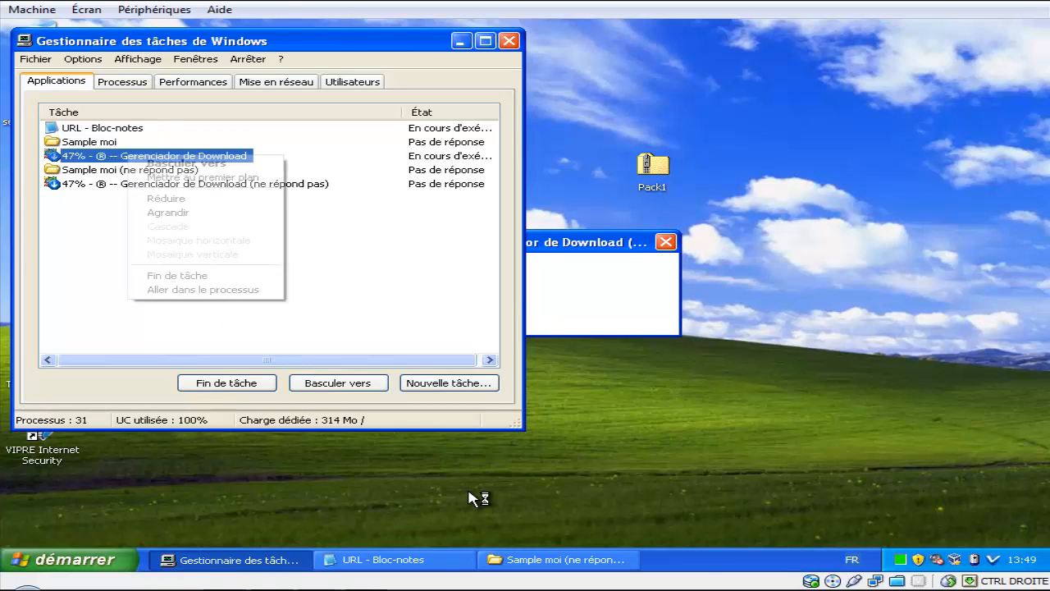
{"action": "left_click", "coordinate": [205, 289]}
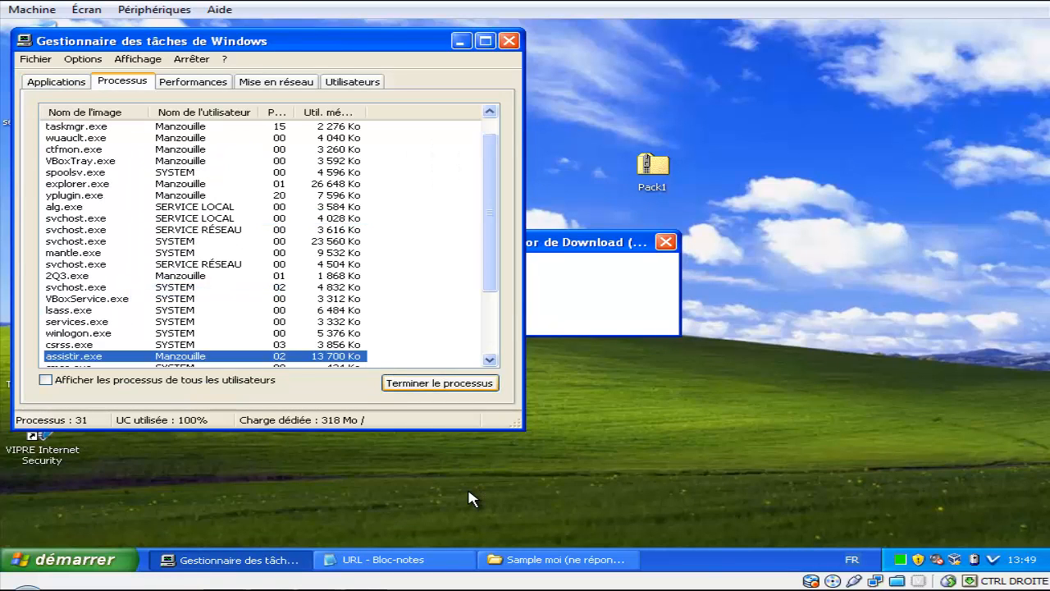
{"action": "left_click", "coordinate": [440, 383]}
{"action": "left_click", "coordinate": [485, 351]}
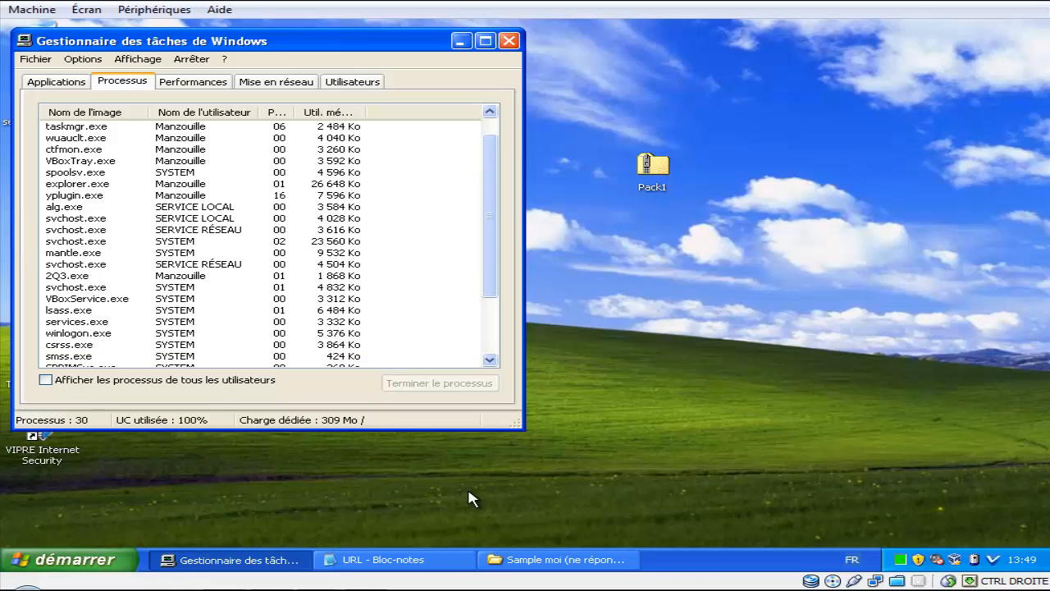
Step: Return to the Sample moi folder and dismiss the Virut.exe and yplugin.exe error messages, checking the running processes in between
{"action": "left_click", "coordinate": [462, 40]}
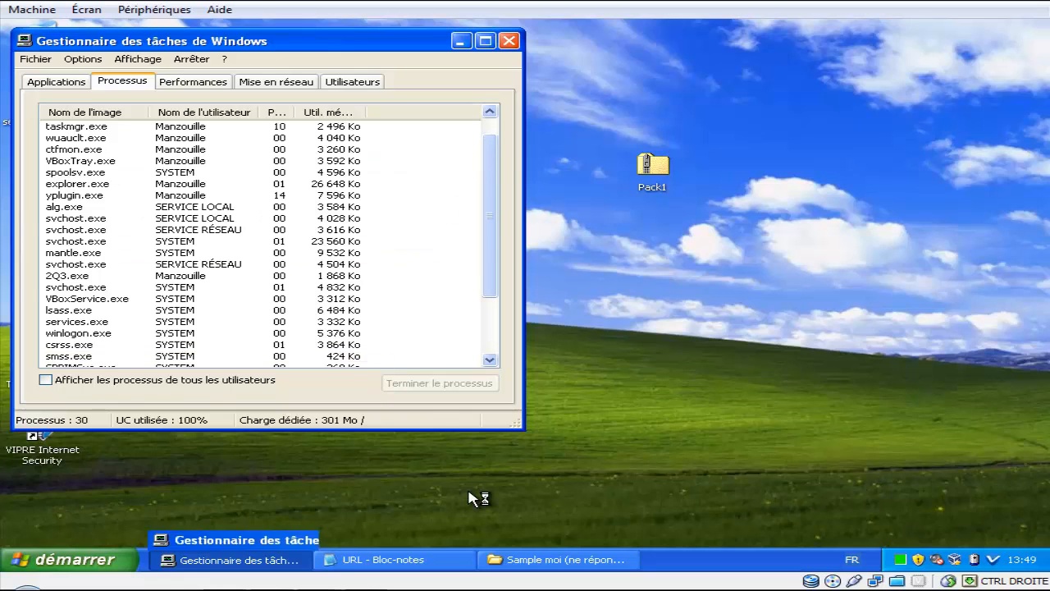
{"action": "left_click", "coordinate": [558, 559]}
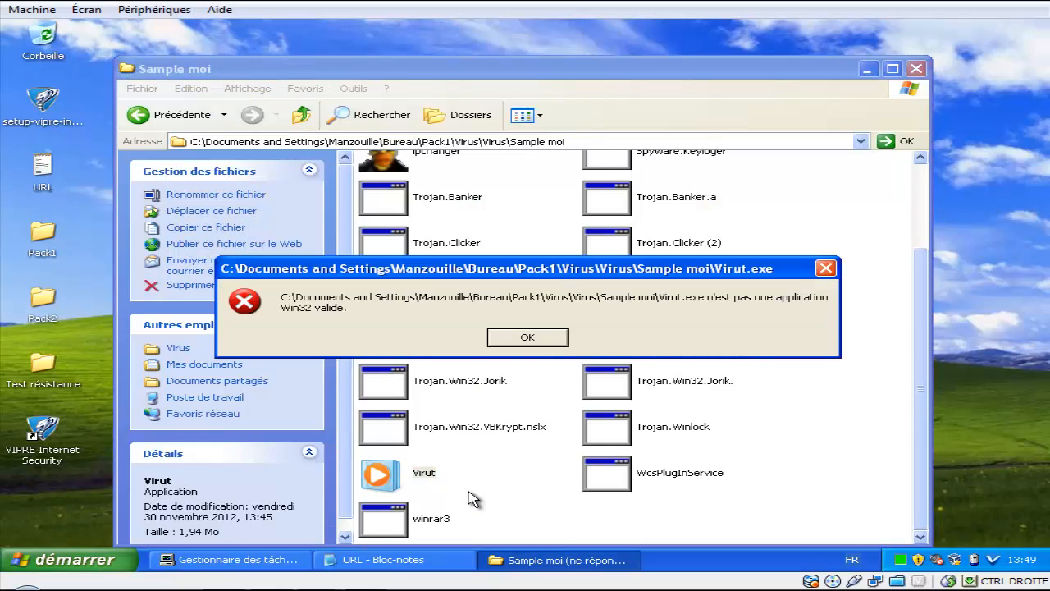
{"action": "key", "text": "Return"}
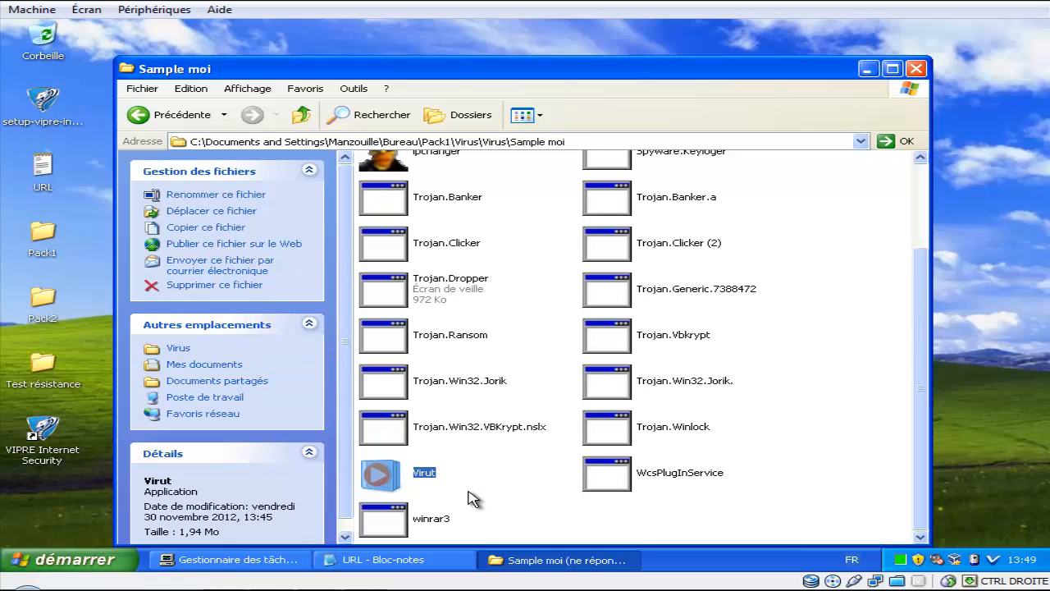
{"action": "key", "text": "alt+Tab"}
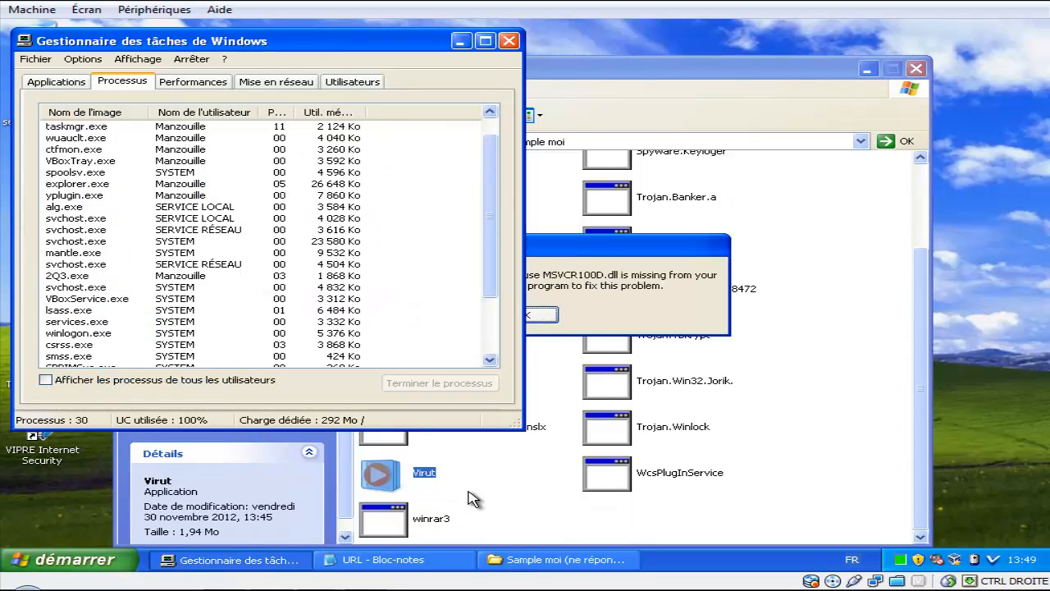
{"action": "key", "text": "alt+Tab"}
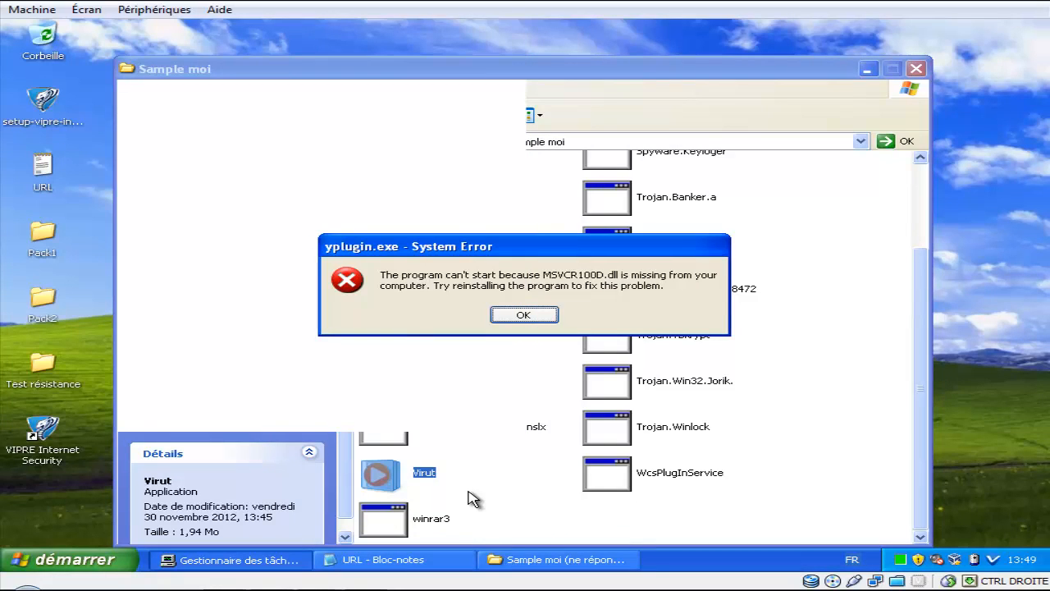
{"action": "key", "text": "Return"}
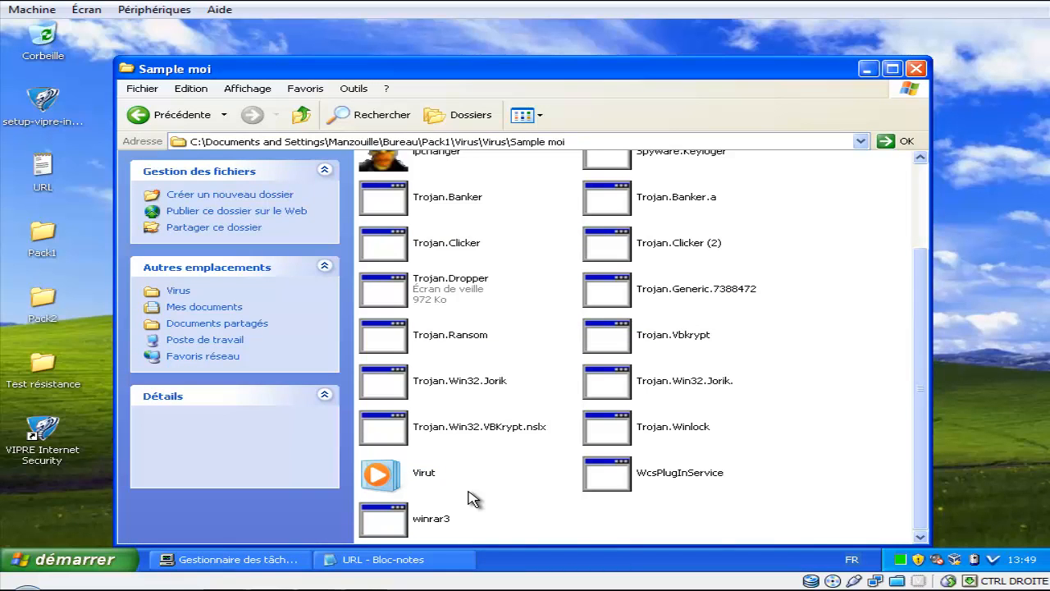
Step: Run the FreeCell sample starting with 003c1abb, check the processes in Task Manager, and start a new FreeCell game
{"action": "scroll", "coordinate": [474, 498], "scroll_direction": "up", "scroll_amount": 3}
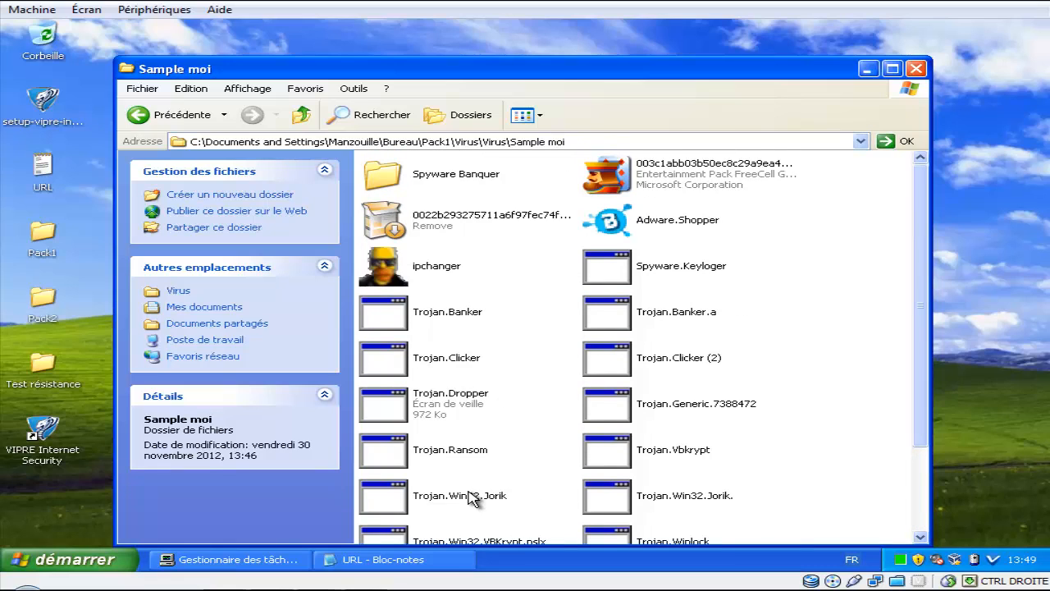
{"action": "key", "text": "Right"}
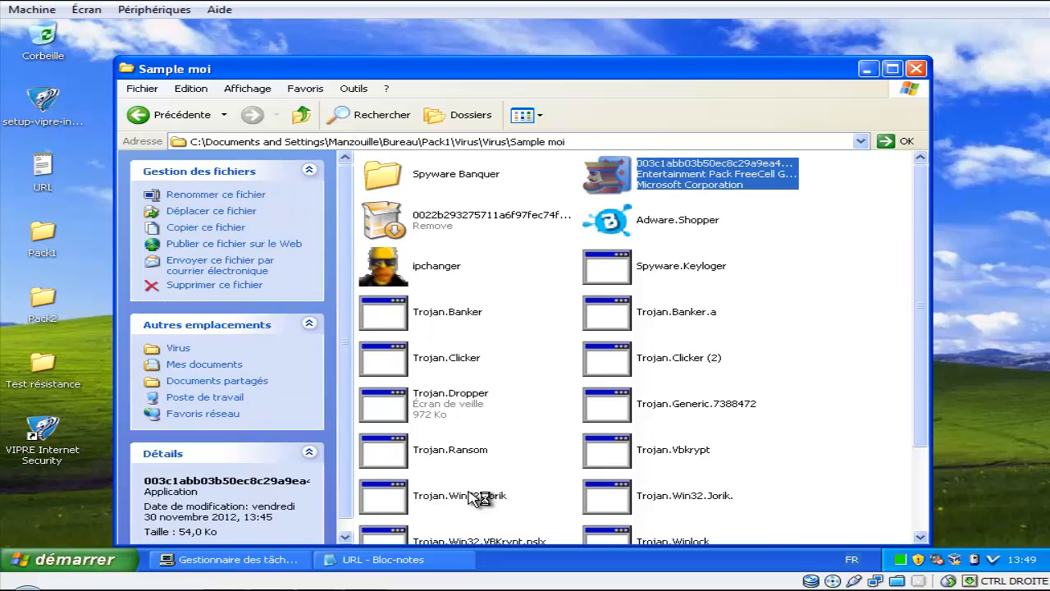
{"action": "key", "text": "alt+Tab"}
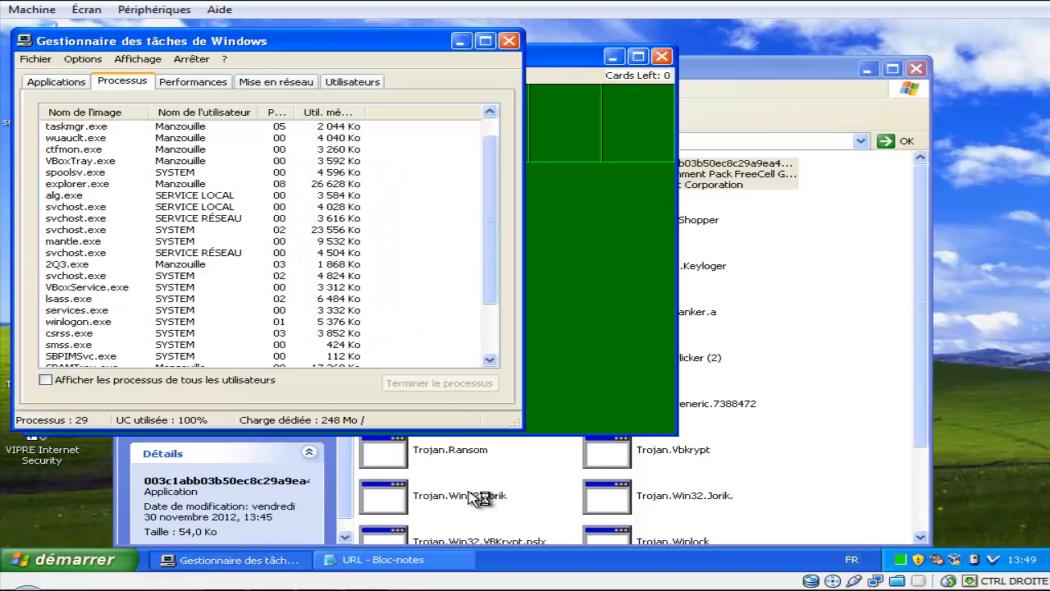
{"action": "left_click", "coordinate": [461, 41]}
{"action": "left_click_drag", "start_coordinate": [353, 57], "coordinate": [582, 77]}
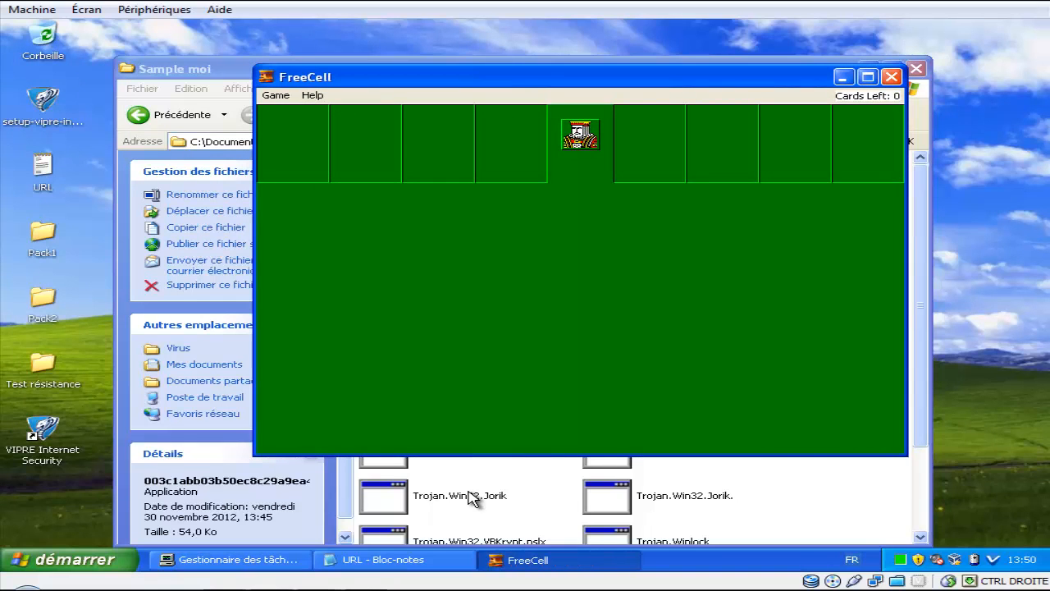
{"action": "left_click", "coordinate": [275, 95]}
{"action": "left_click", "coordinate": [304, 112]}
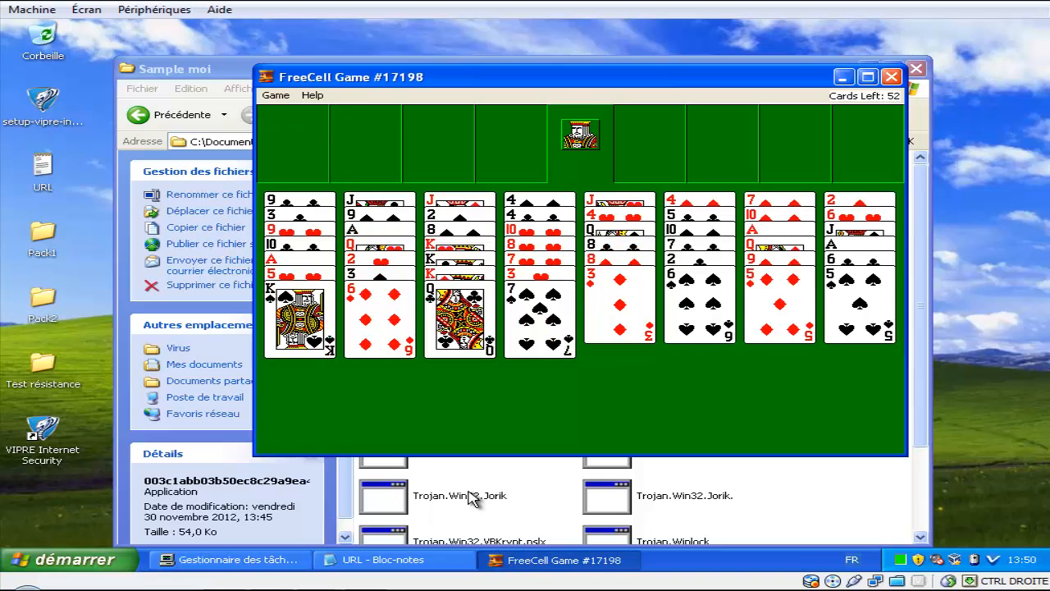
Step: Try moving the 6 of diamonds, 6 of spades, 7 of spades and 3 of diamonds onto neighbouring FreeCell columns
{"action": "left_click", "coordinate": [380, 320]}
{"action": "key", "text": "3"}
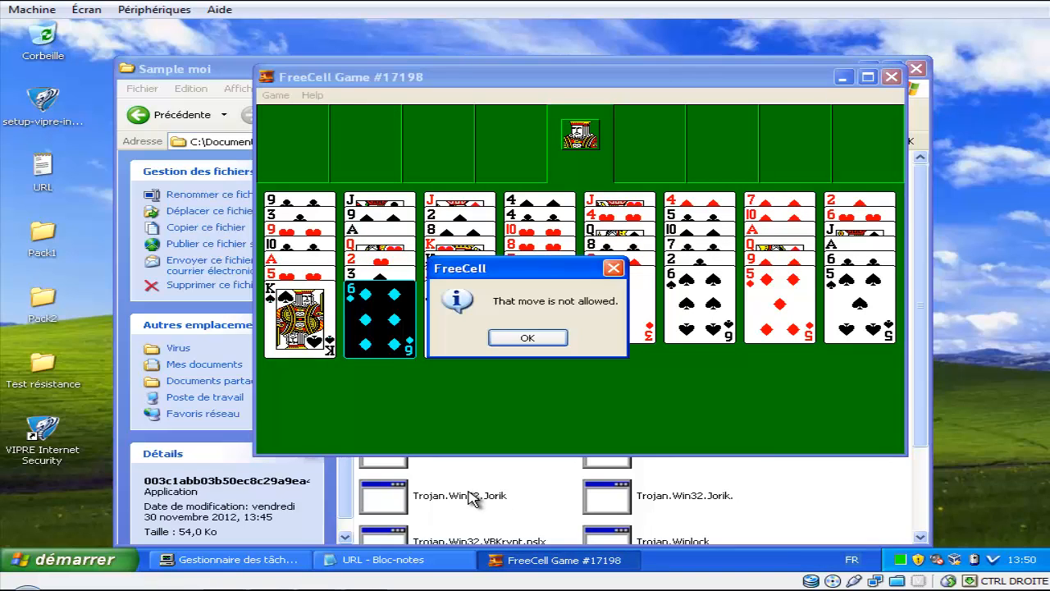
{"action": "key", "text": "Return"}
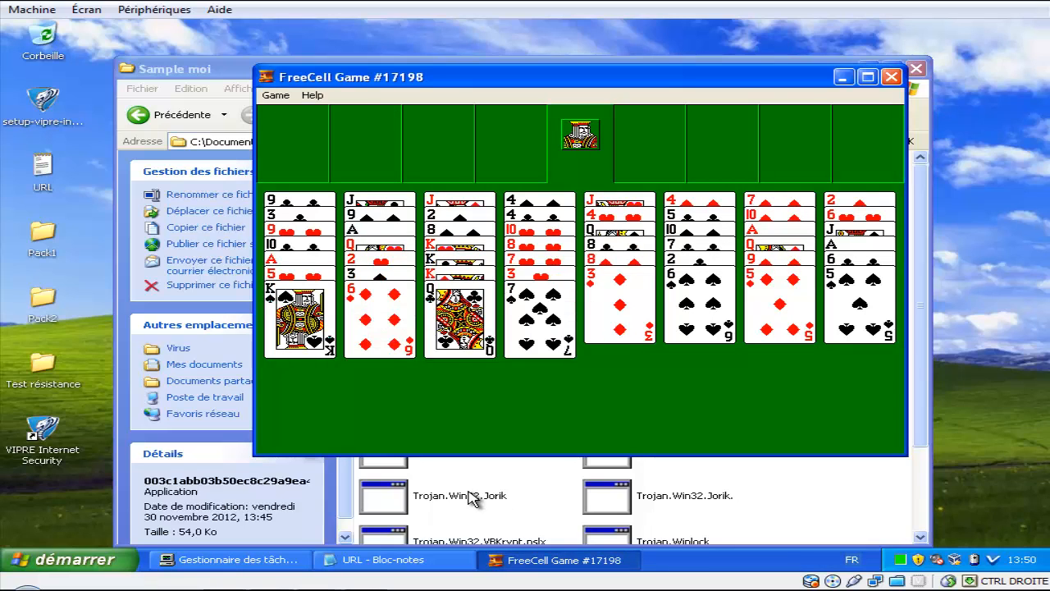
{"action": "key", "text": "6"}
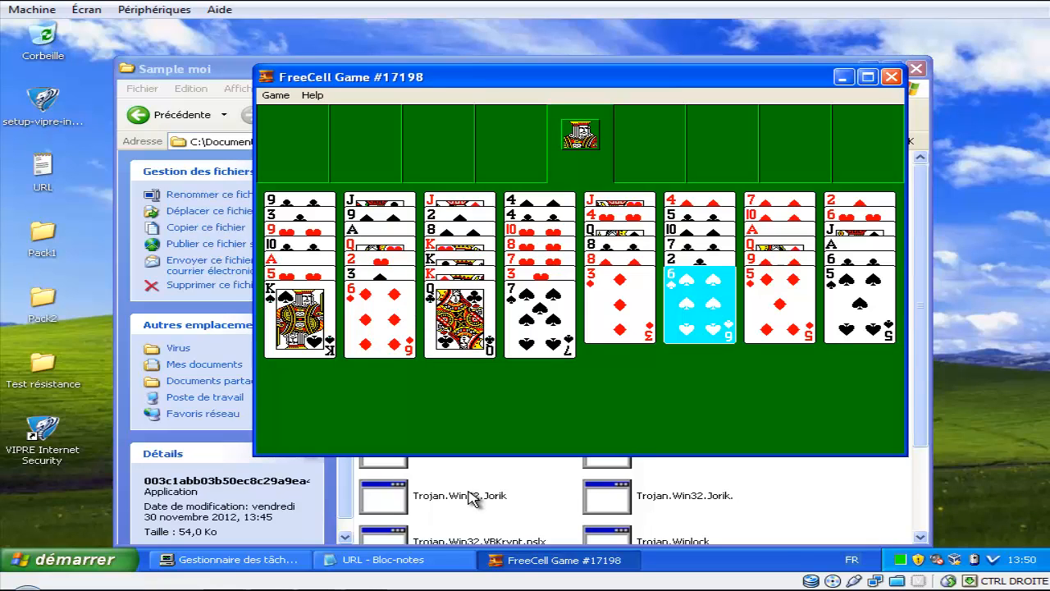
{"action": "key", "text": "5"}
{"action": "key", "text": "Return"}
{"action": "key", "text": "4"}
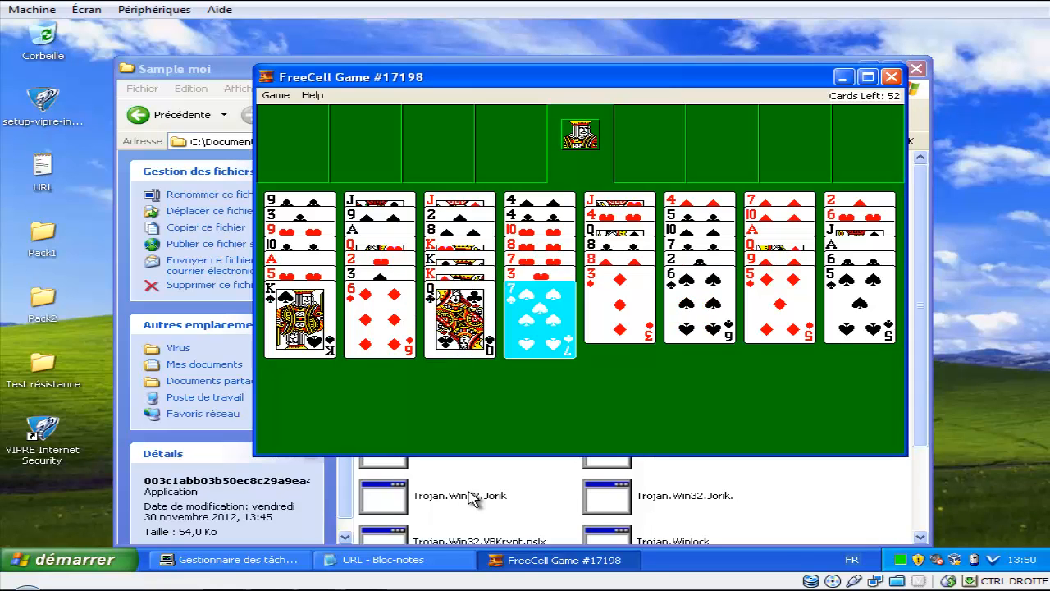
{"action": "key", "text": "3"}
{"action": "key", "text": "Return"}
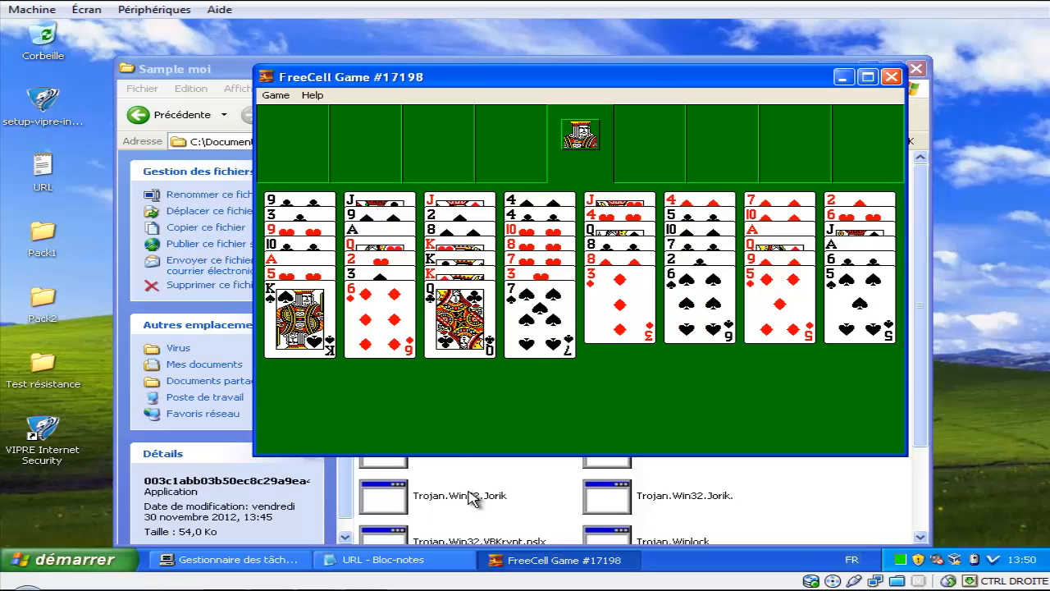
{"action": "key", "text": "5"}
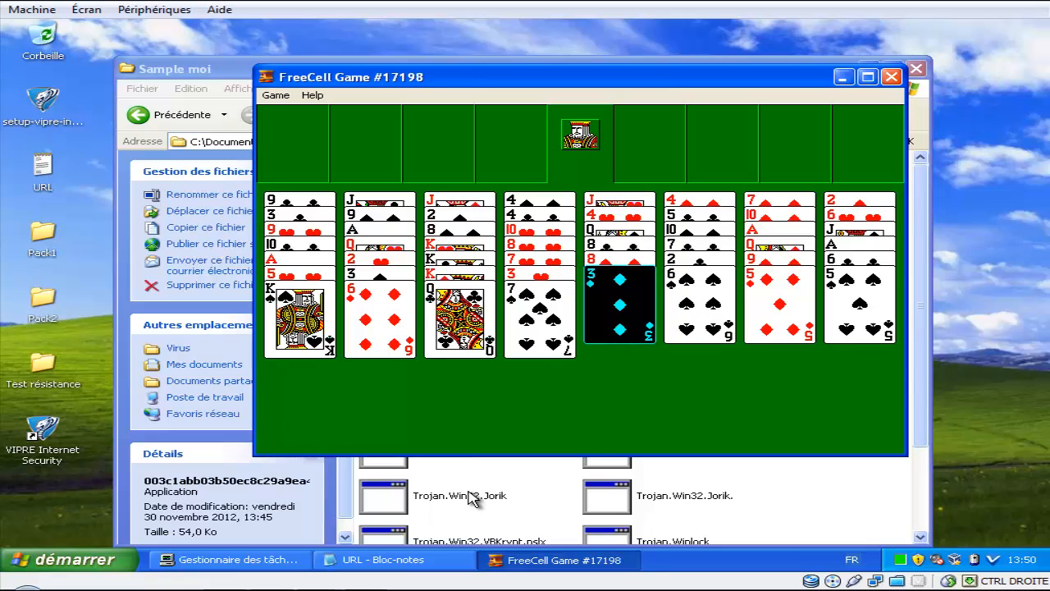
{"action": "key", "text": "4"}
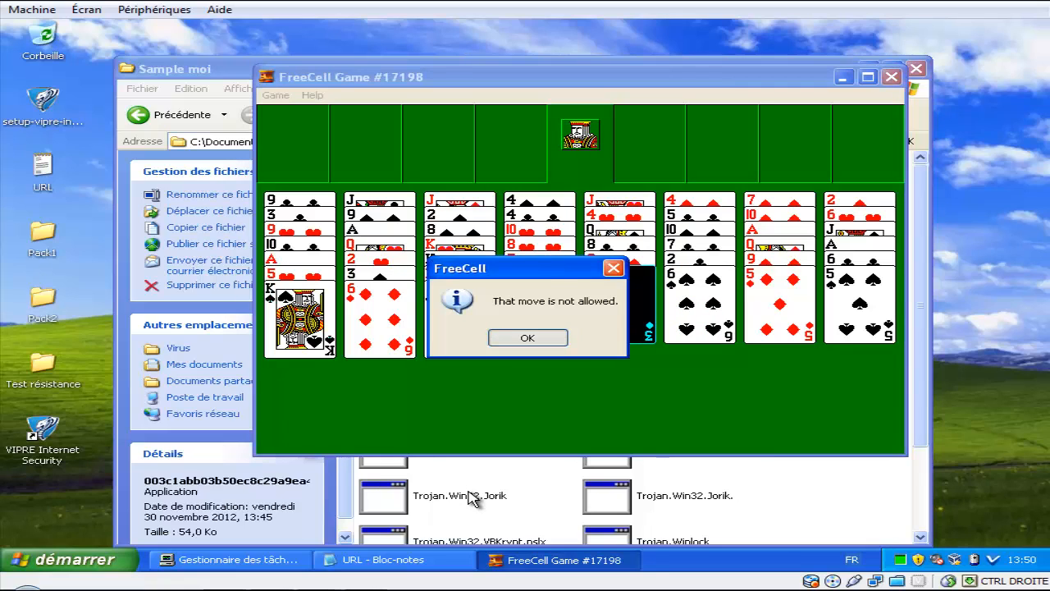
{"action": "key", "text": "Return"}
Step: Look through FreeCell's game commands and close the game, abandoning the current deal
{"action": "key", "text": "alt+g"}
{"action": "key", "text": "Down"}
{"action": "key", "text": "Down"}
{"action": "key", "text": "Down"}
{"action": "key", "text": "Down"}
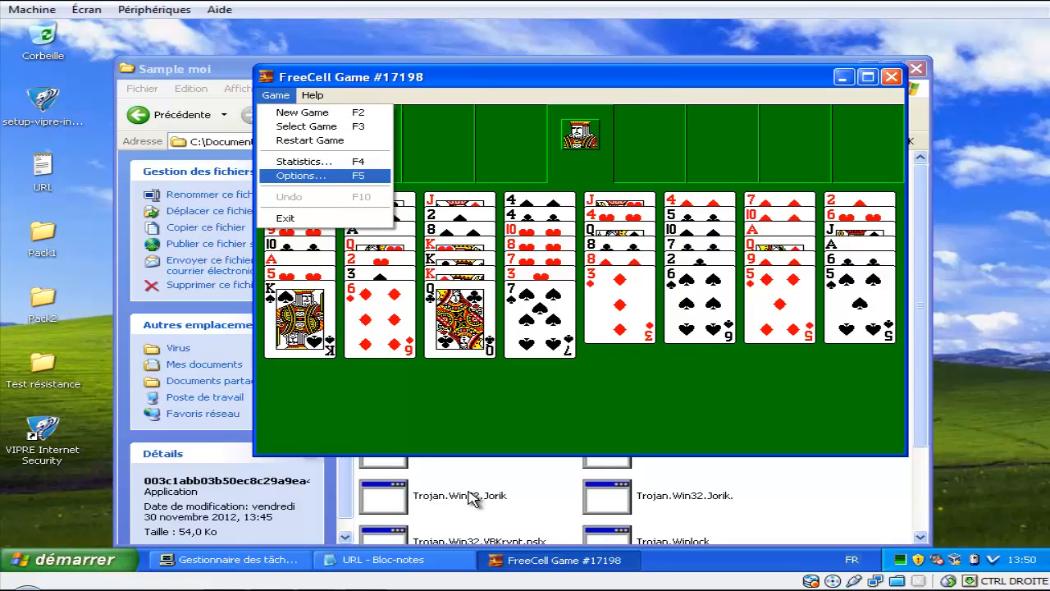
{"action": "key", "text": "Escape"}
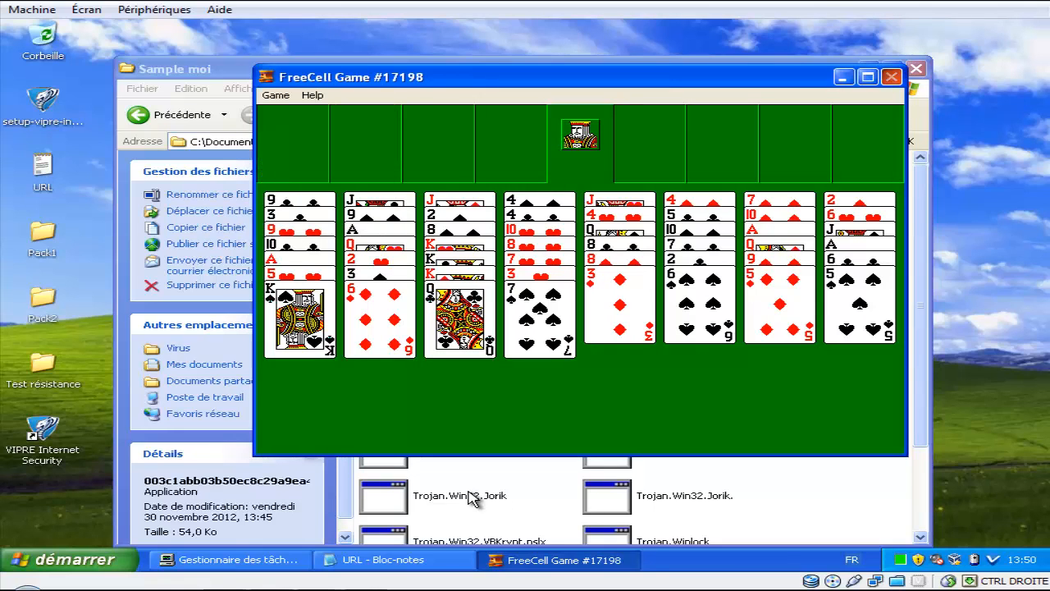
{"action": "key", "text": "alt+F4"}
{"action": "key", "text": "Return"}
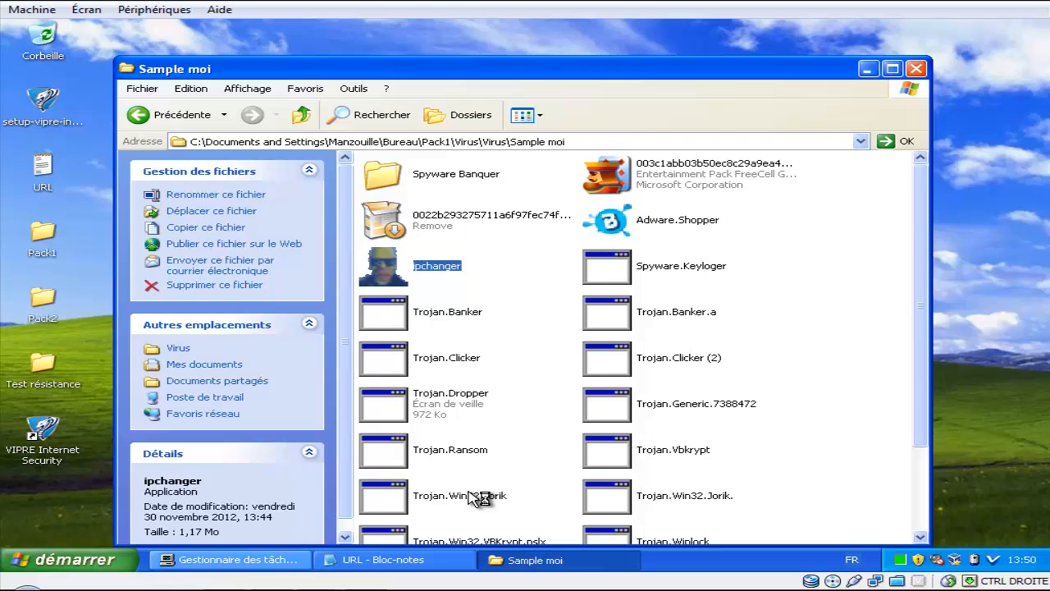
Step: Check Task Manager's process list for the launched ipchanger sample, then run the Remove sample starting with 0022b293
{"action": "left_click", "coordinate": [231, 560]}
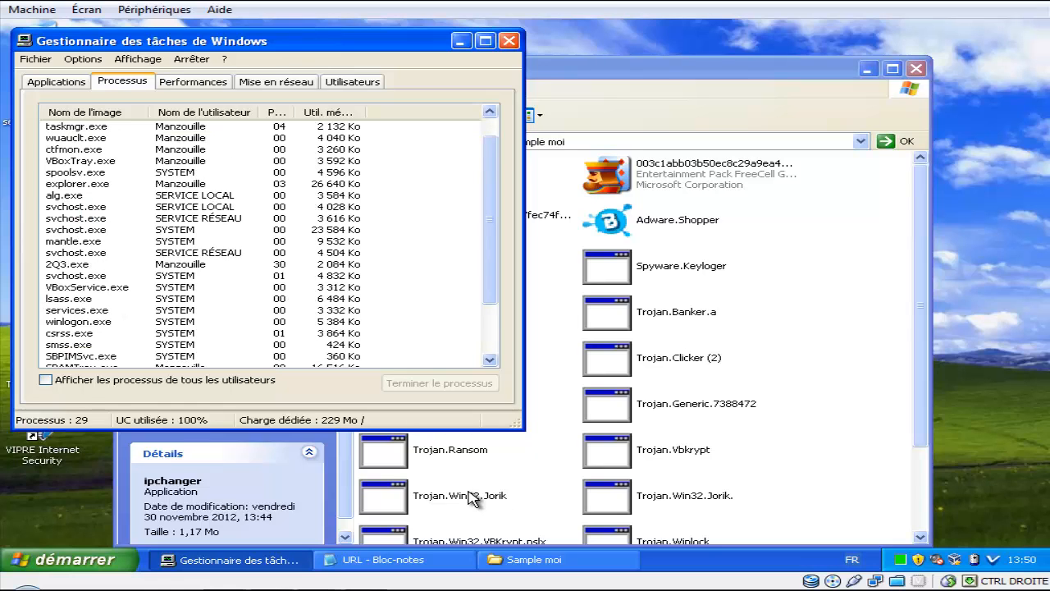
{"action": "key", "text": "alt+space"}
{"action": "key", "text": "n"}
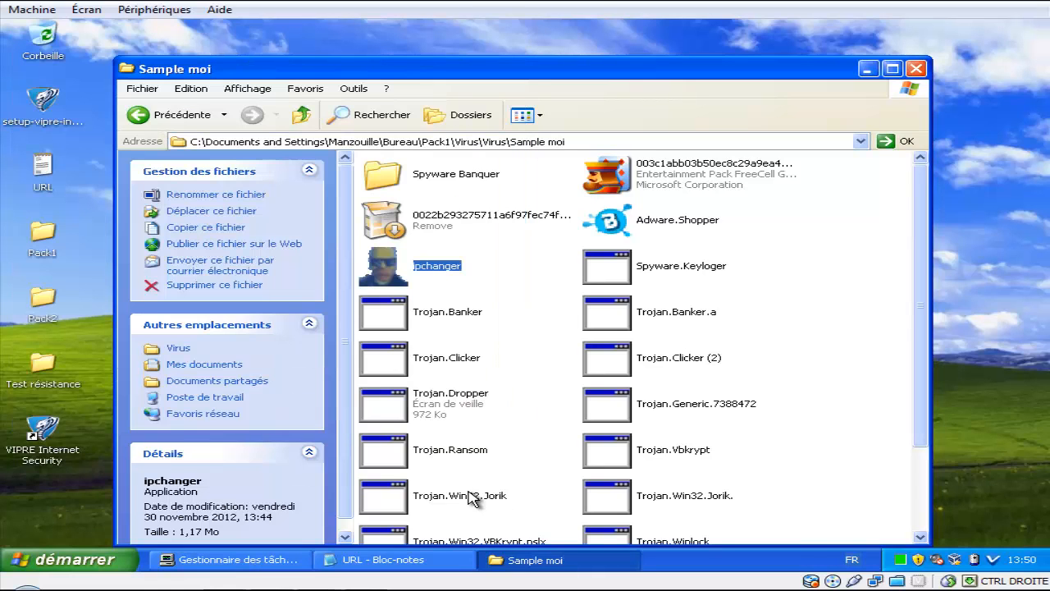
{"action": "key", "text": "Return"}
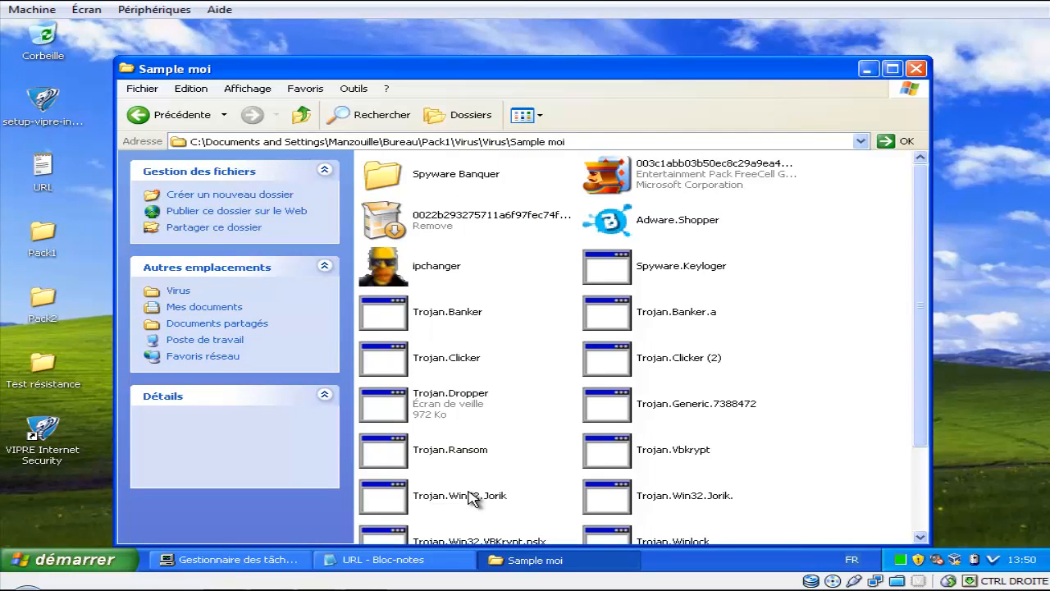
{"action": "key", "text": "Up"}
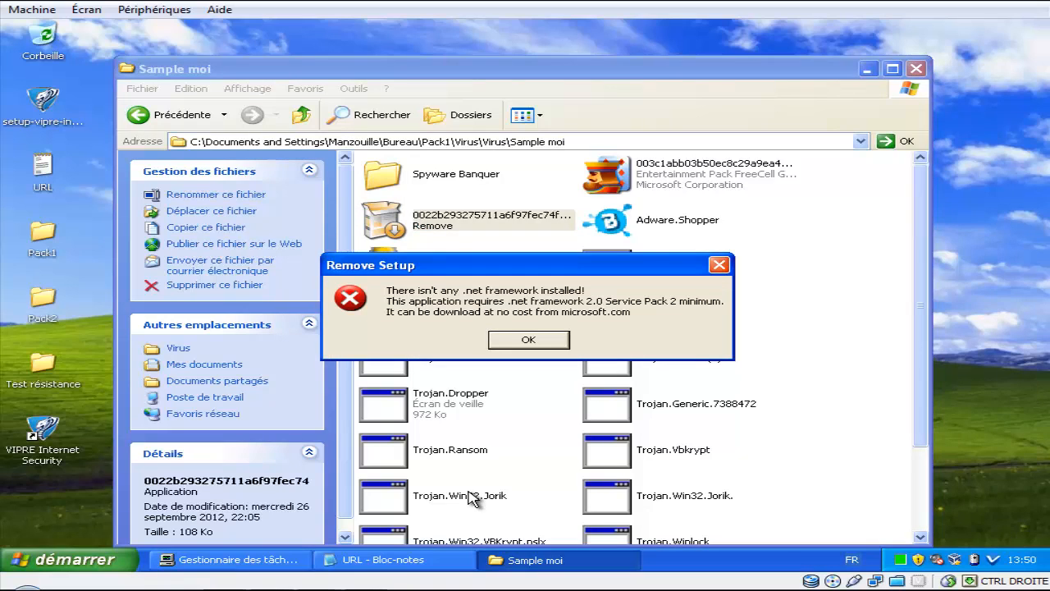
Step: Dismiss the Remove Setup error about the missing .NET framework and look through the running processes in Task Manager
{"action": "key", "text": "Return"}
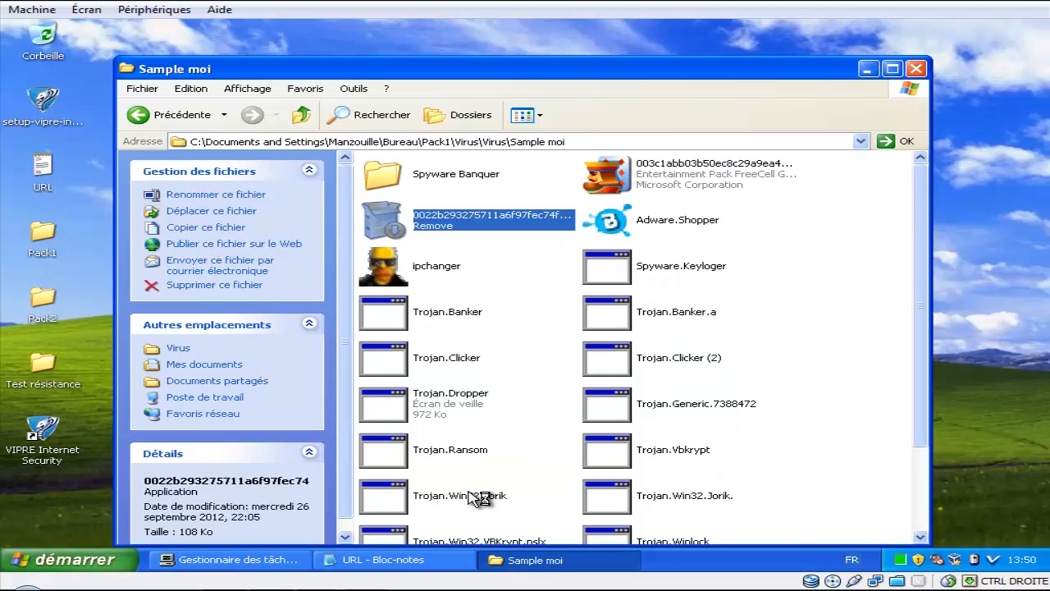
{"action": "key", "text": "Right"}
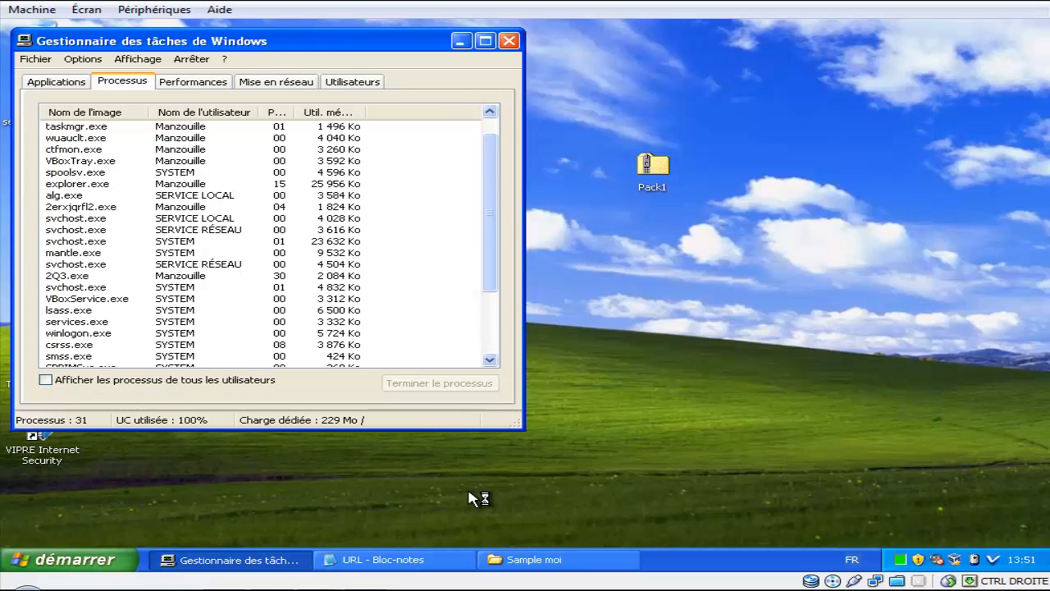
{"action": "scroll", "coordinate": [475, 498], "scroll_direction": "down", "scroll_amount": 3}
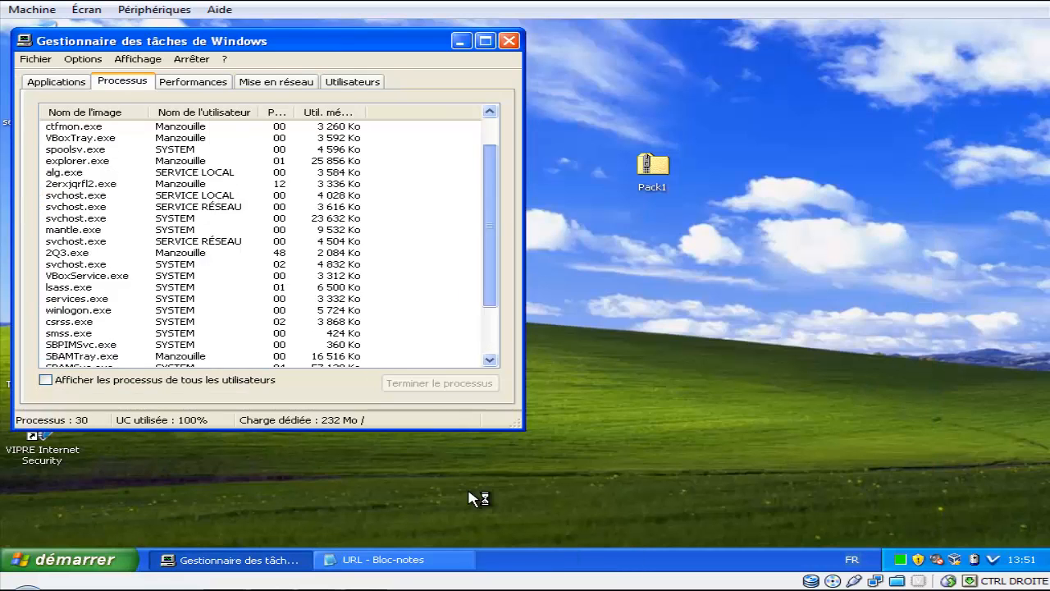
{"action": "scroll", "coordinate": [474, 498], "scroll_direction": "up", "scroll_amount": 3}
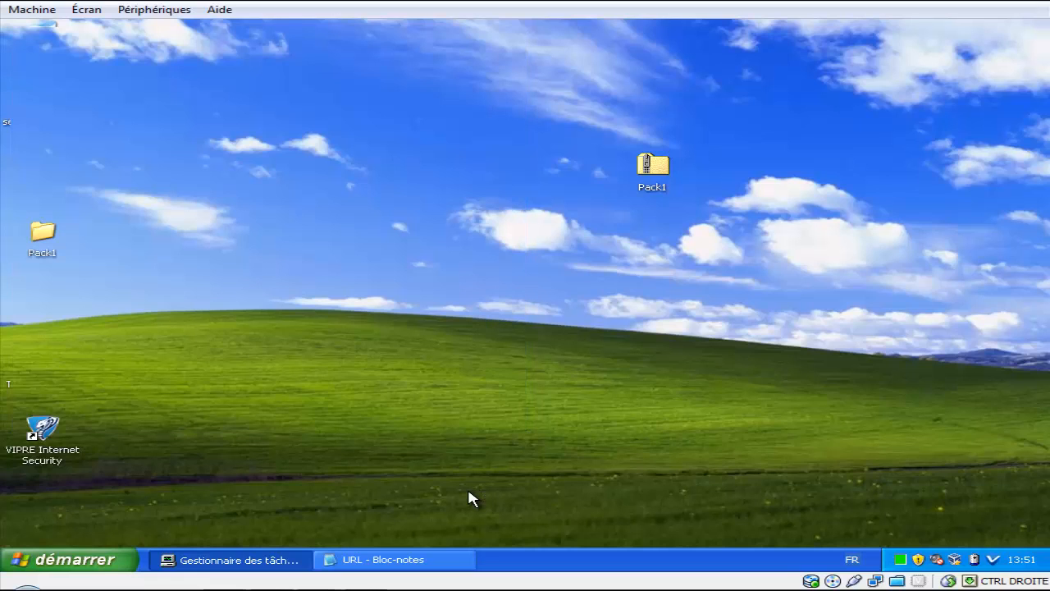
Step: Move the Test résistance folder beside the Pack1 archive on the desktop and run its Test resistance command file
{"action": "key", "text": "super+d"}
{"action": "mouse_move", "coordinate": [43, 363]}
{"action": "left_mouse_down"}
{"action": "mouse_move", "coordinate": [349, 364]}
{"action": "mouse_move", "coordinate": [668, 294]}
{"action": "mouse_move", "coordinate": [781, 162]}
{"action": "mouse_move", "coordinate": [740, 165]}
{"action": "left_mouse_up"}
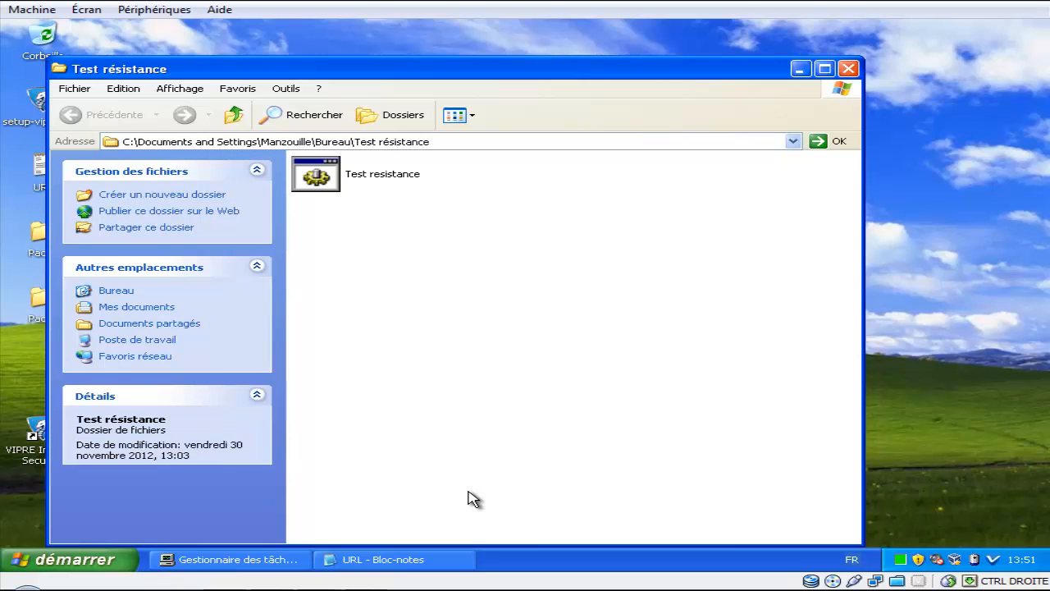
{"action": "key", "text": "ctrl+a"}
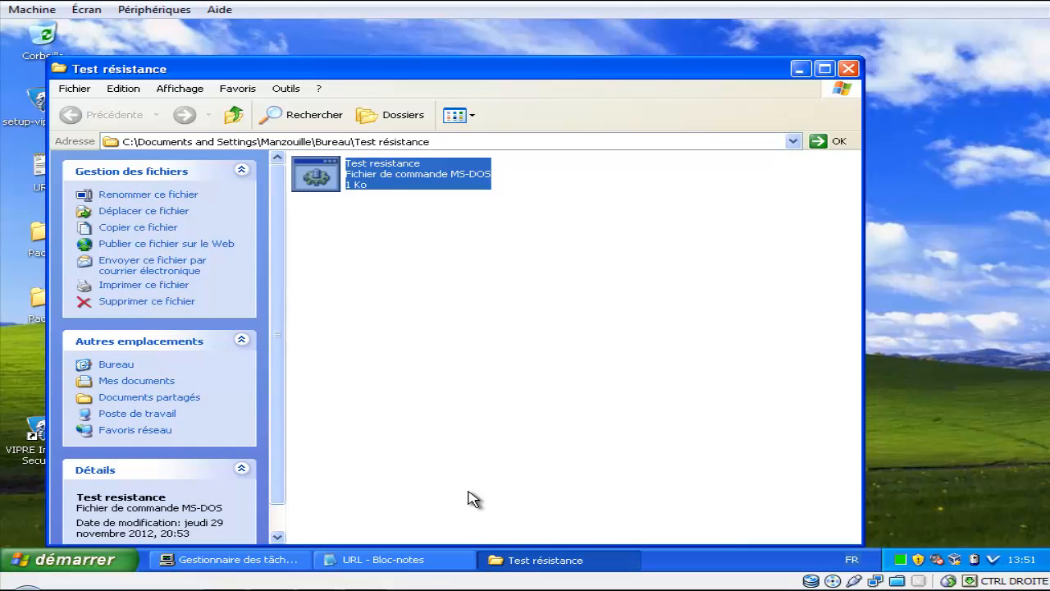
{"action": "key", "text": "Return"}
Step: Bring up Task Manager and locate the cmd.exe process while the resistance test runs
{"action": "key", "text": "ctrl+shift+Escape"}
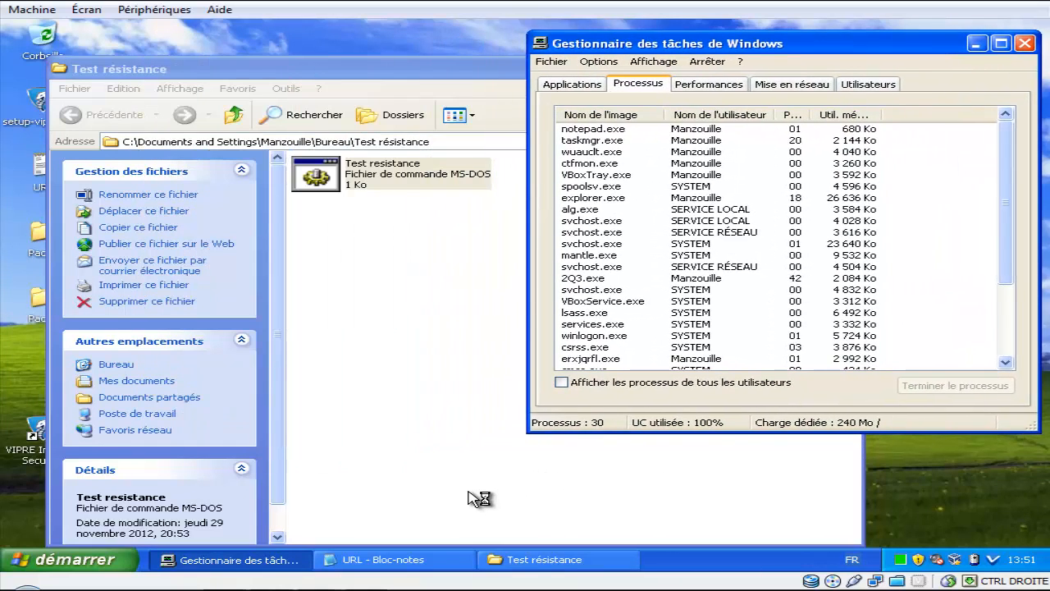
{"action": "left_click", "coordinate": [469, 499]}
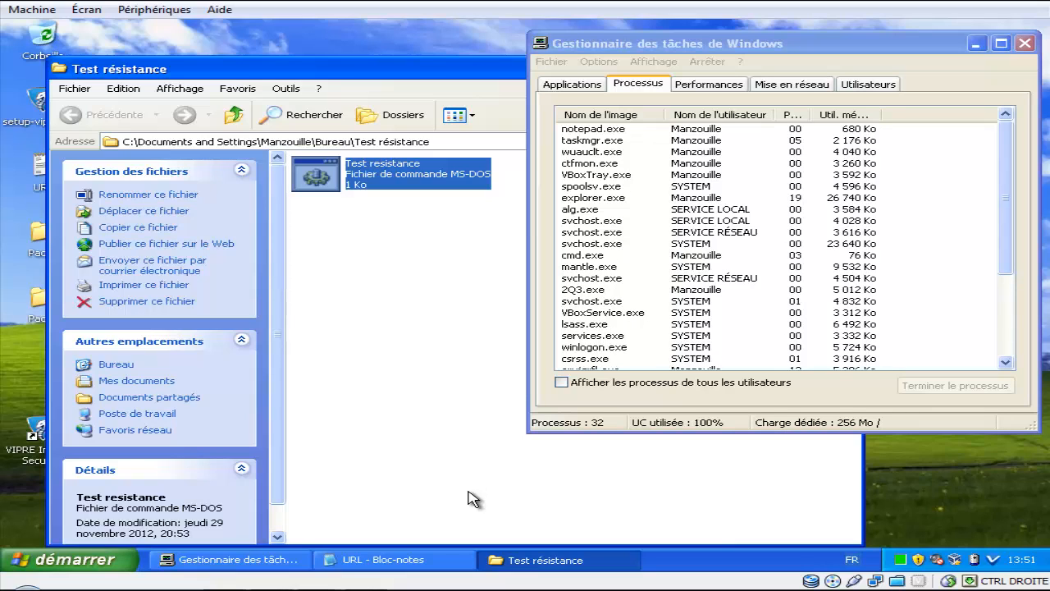
{"action": "key", "text": "alt+Tab"}
{"action": "type", "text": "cmd"}
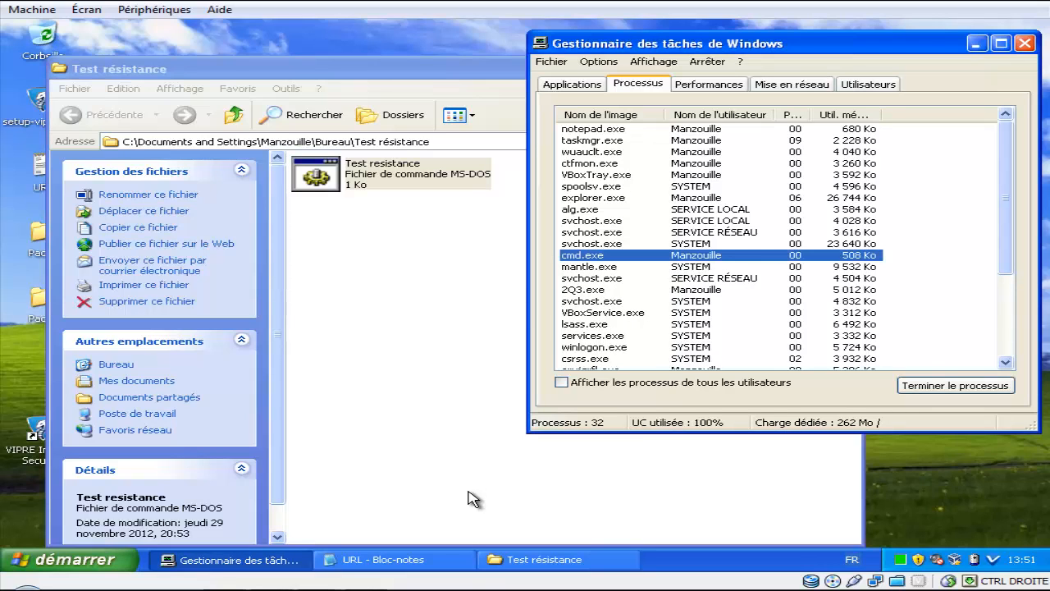
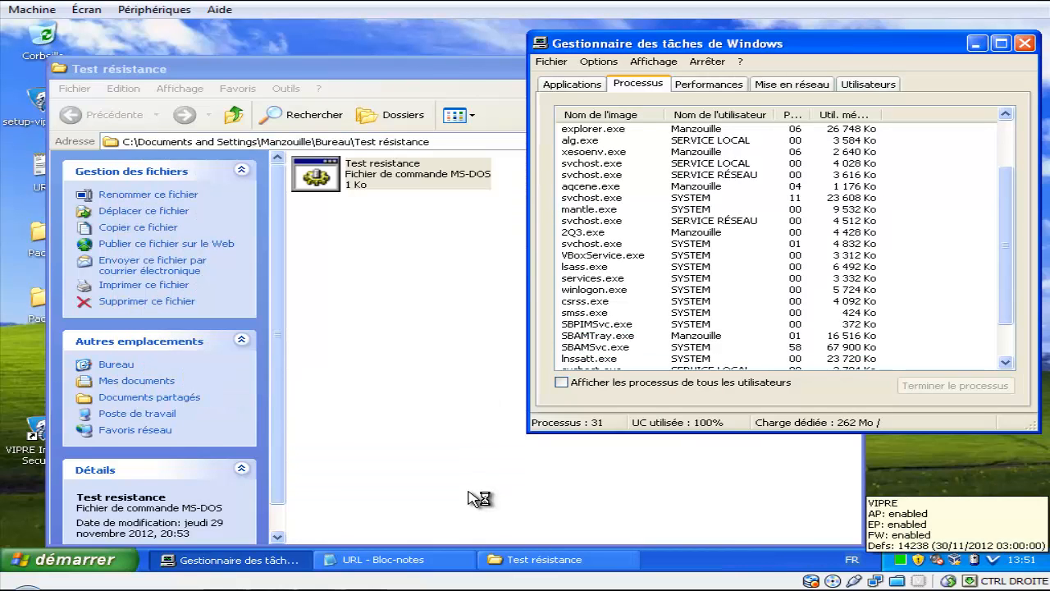
{"action": "left_click", "coordinate": [479, 498]}
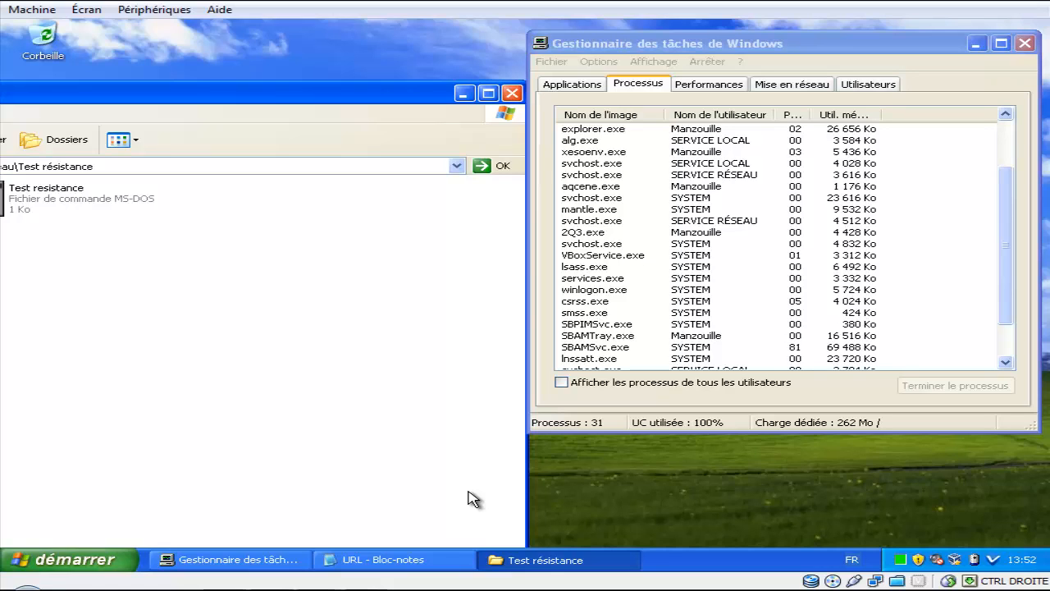
Step: Close the Test résistance folder and review the remaining processes after the resistance test
{"action": "key", "text": "alt+F4"}
{"action": "key", "text": "c"}
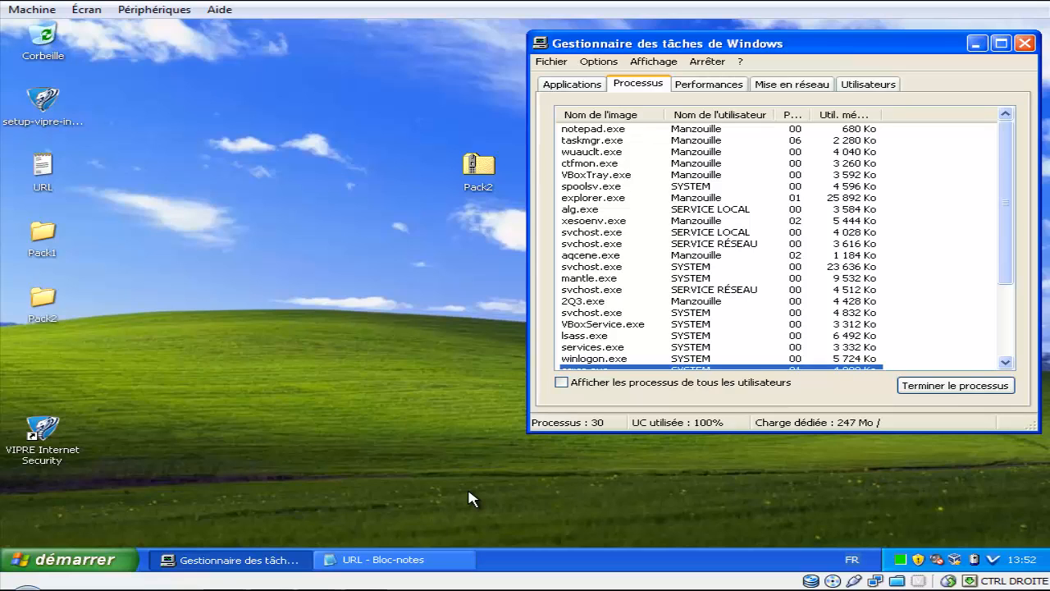
{"action": "scroll", "coordinate": [471, 499], "scroll_direction": "down", "scroll_amount": 3}
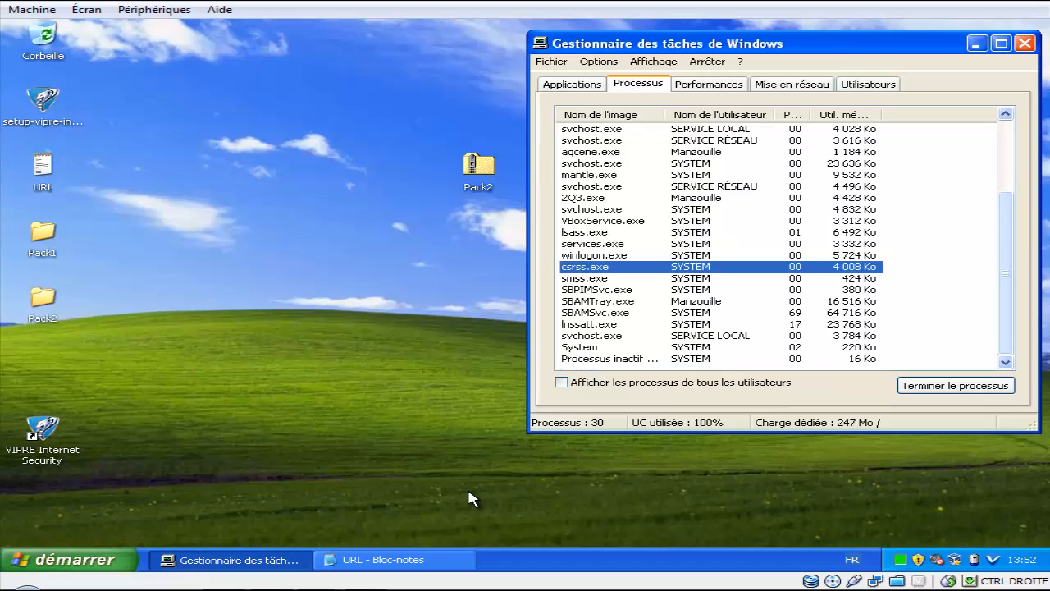
{"action": "key", "text": "super+d"}
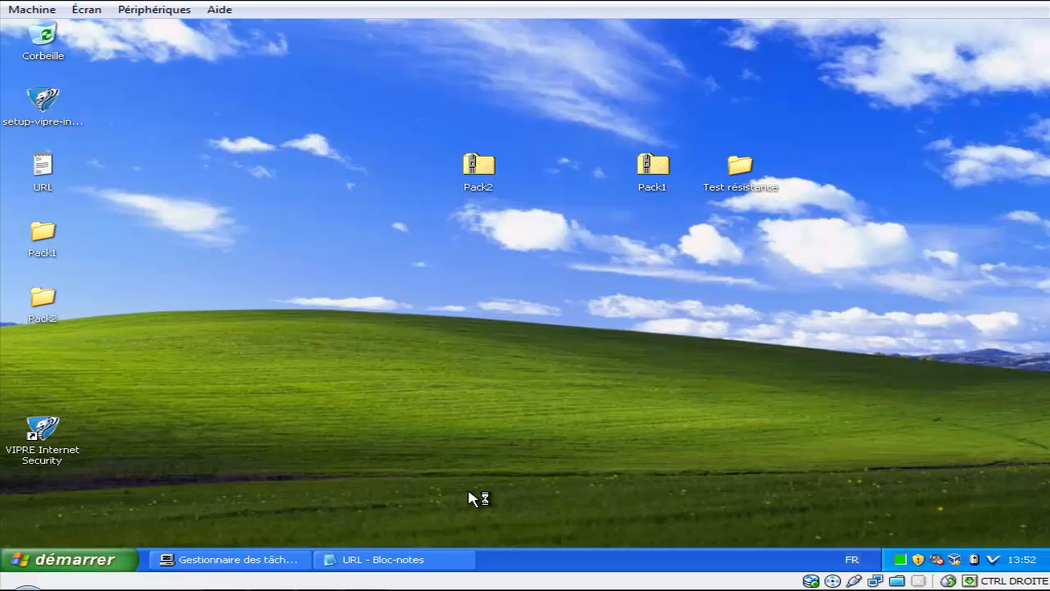
{"action": "key", "text": "super+d"}
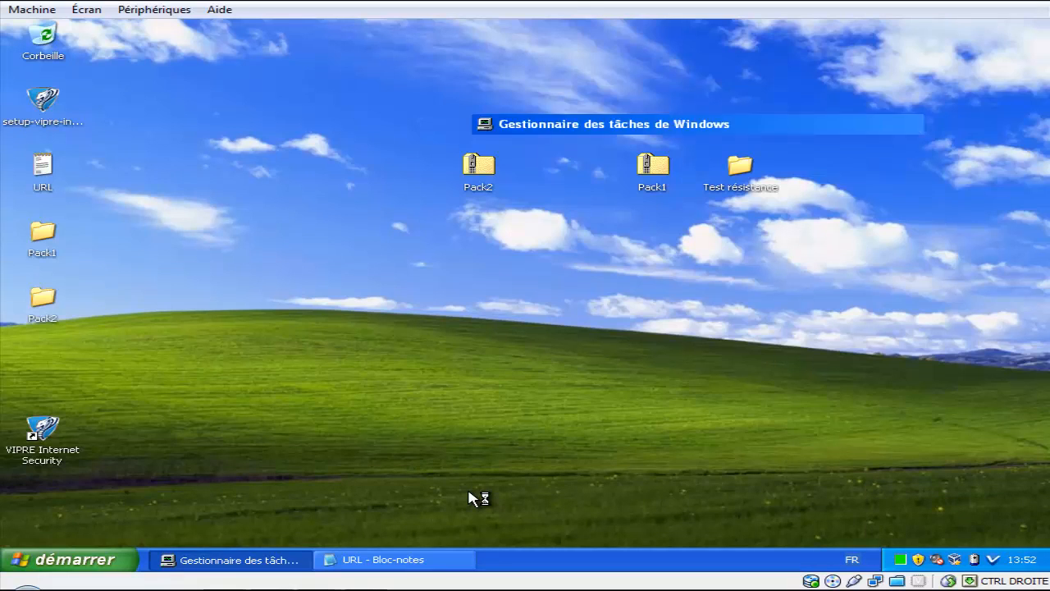
Step: View VIPRE's firewall settings, including the action for the Host Intrusion Prevention System, and leave without changing anything
{"action": "key", "text": "Up"}
{"action": "key", "text": "Up"}
{"action": "key", "text": "Up"}
{"action": "key", "text": "Up"}
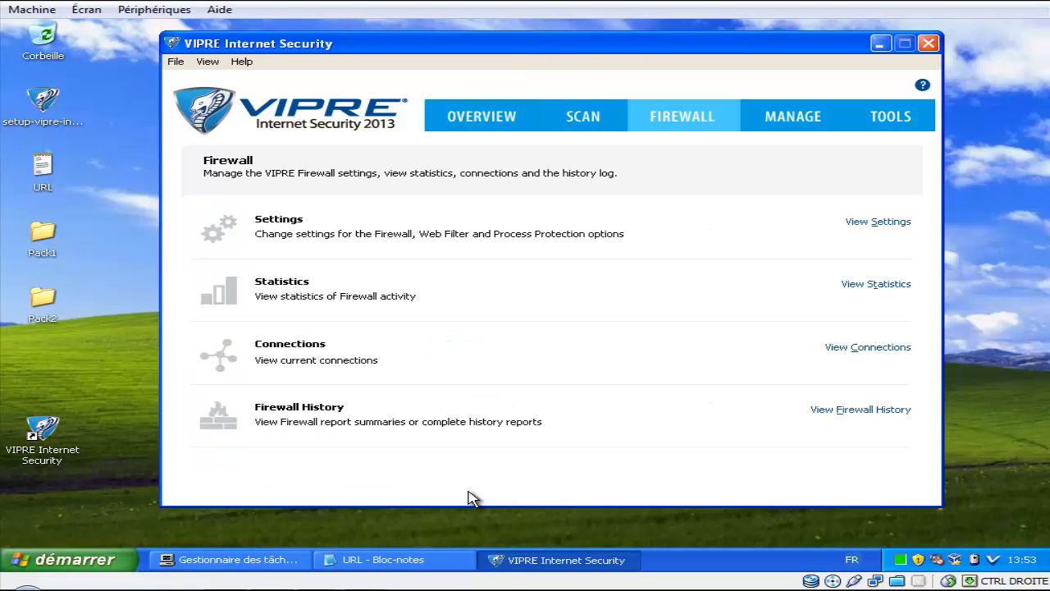
{"action": "left_click", "coordinate": [878, 222]}
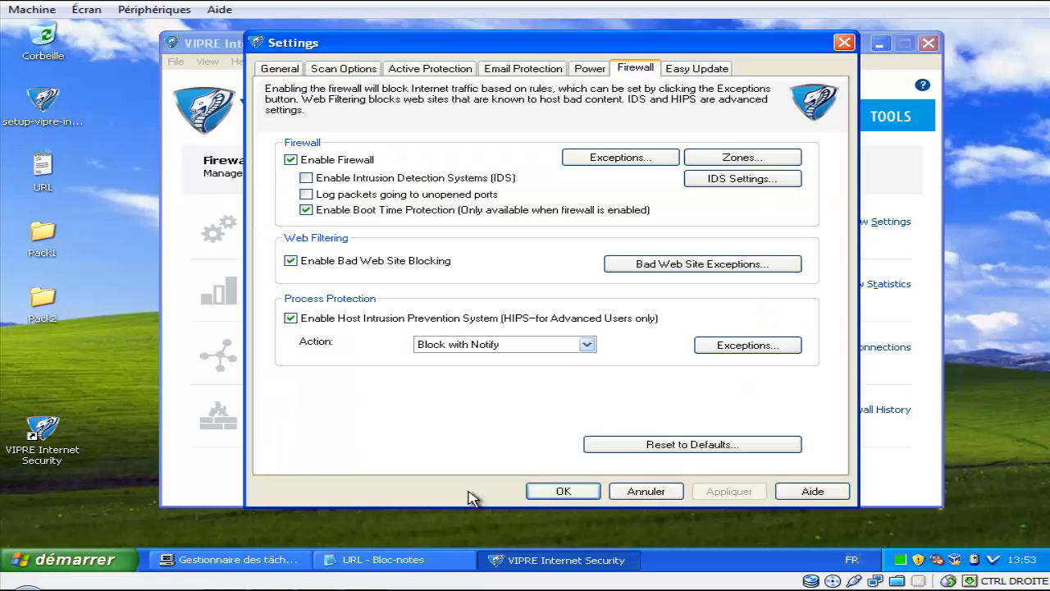
{"action": "left_click", "coordinate": [587, 344]}
{"action": "left_click", "coordinate": [586, 345]}
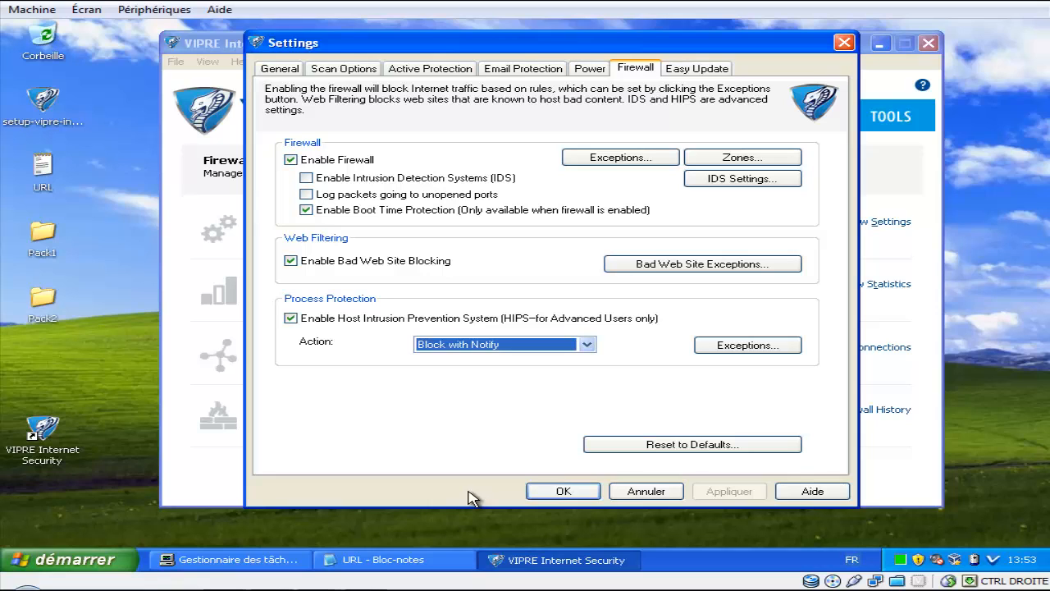
{"action": "left_click", "coordinate": [646, 490]}
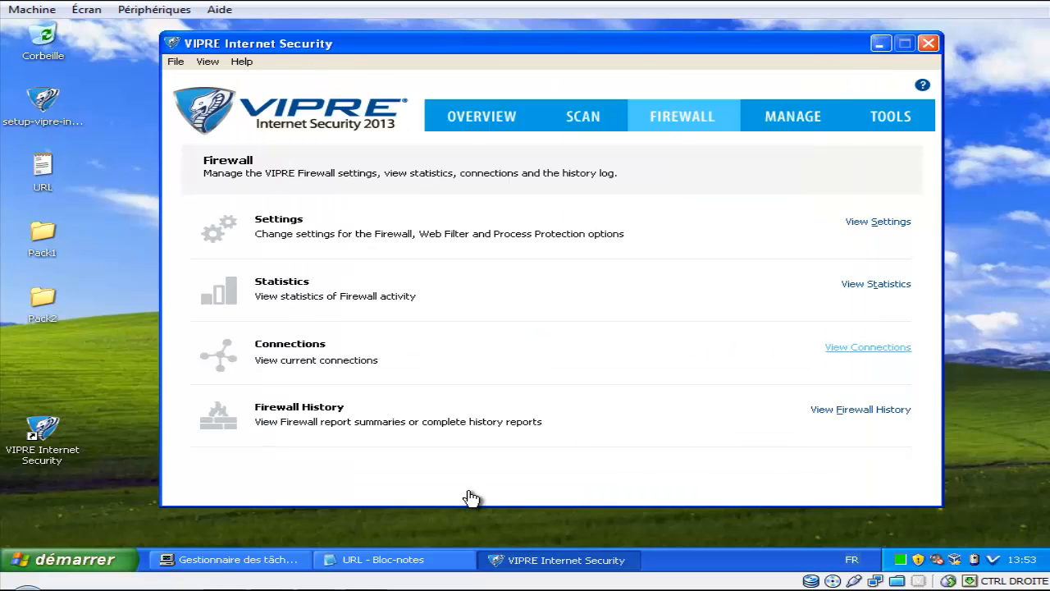
Step: Look through VIPRE's list of current network connections and return to the Firewall overview
{"action": "left_click", "coordinate": [869, 347]}
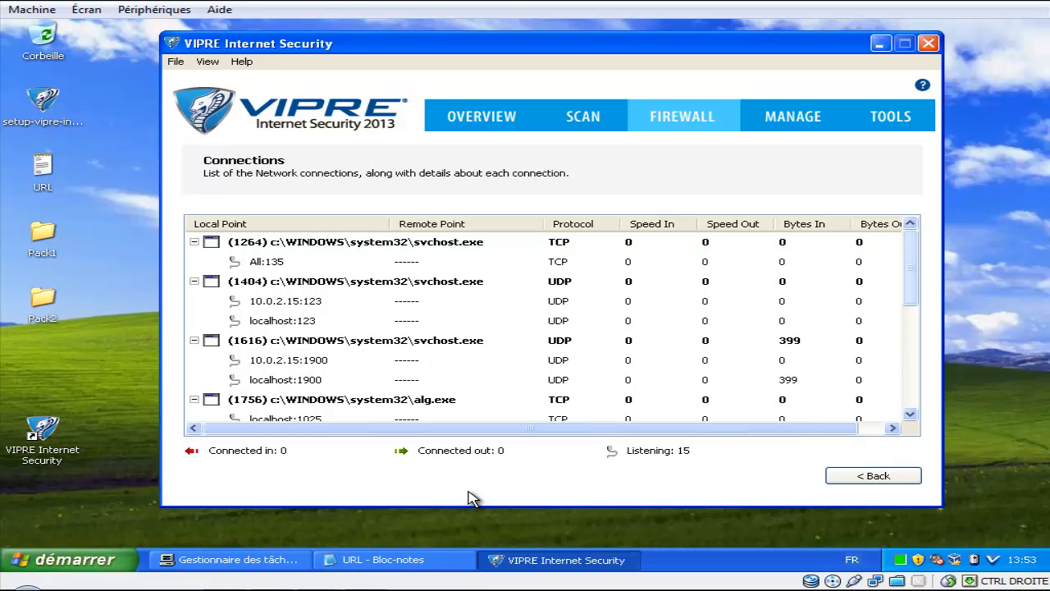
{"action": "scroll", "coordinate": [472, 499], "scroll_direction": "down", "scroll_amount": 3}
{"action": "scroll", "coordinate": [472, 498], "scroll_direction": "down", "scroll_amount": 2}
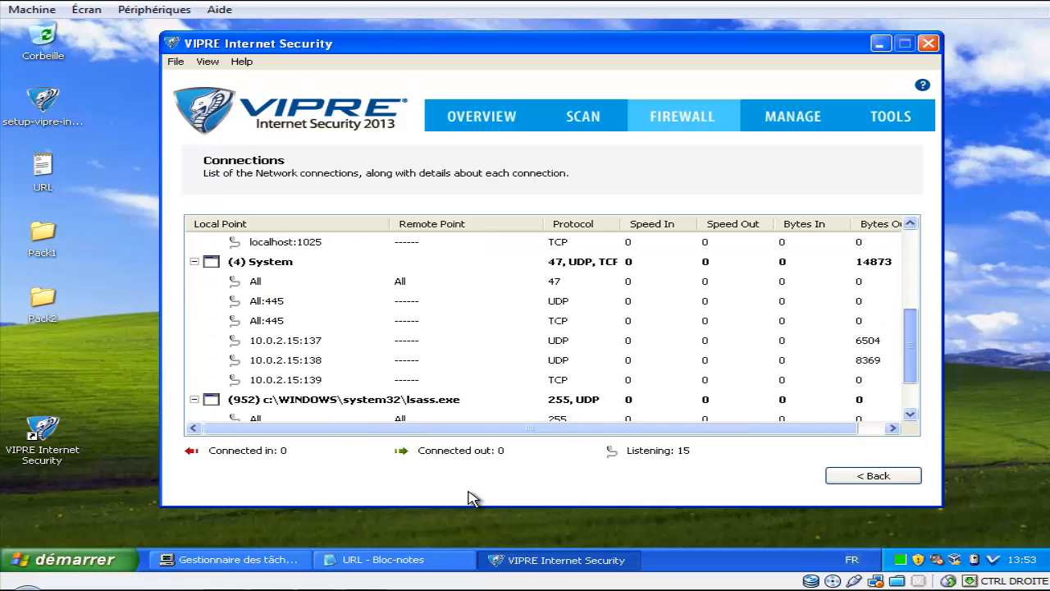
{"action": "scroll", "coordinate": [471, 498], "scroll_direction": "up", "scroll_amount": 4}
{"action": "left_click_drag", "start_coordinate": [911, 286], "coordinate": [911, 269]}
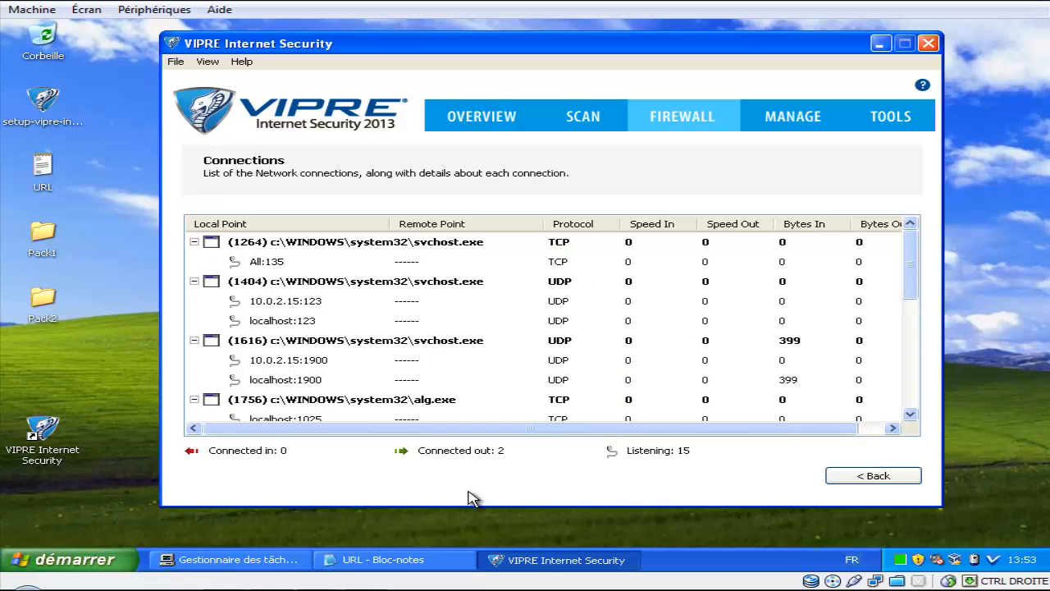
{"action": "left_click", "coordinate": [874, 476]}
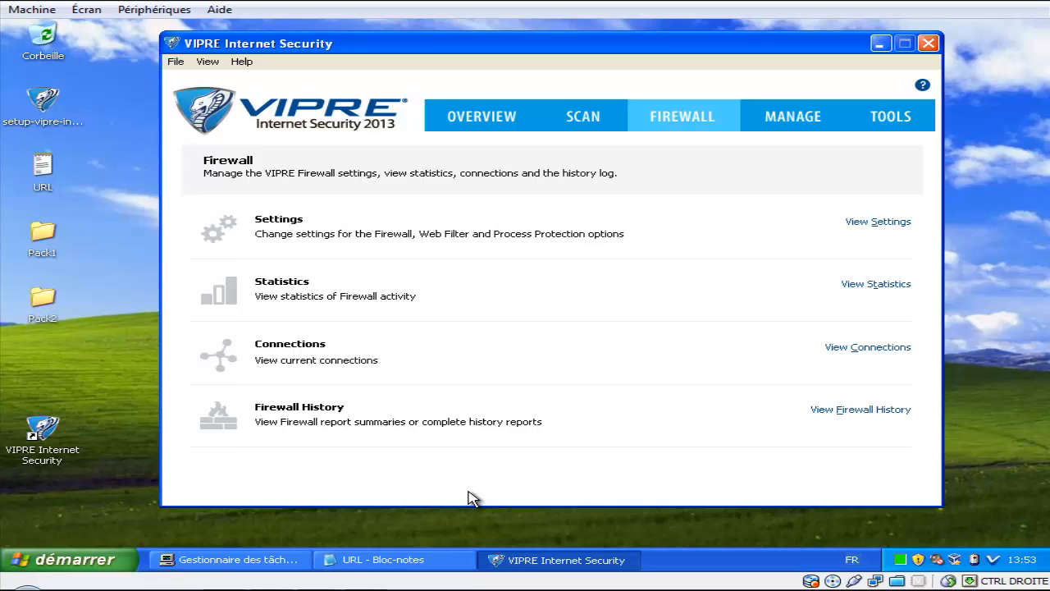
Step: Examine the full Task Manager process list for suspicious programs still running
{"action": "key", "text": "alt+Tab"}
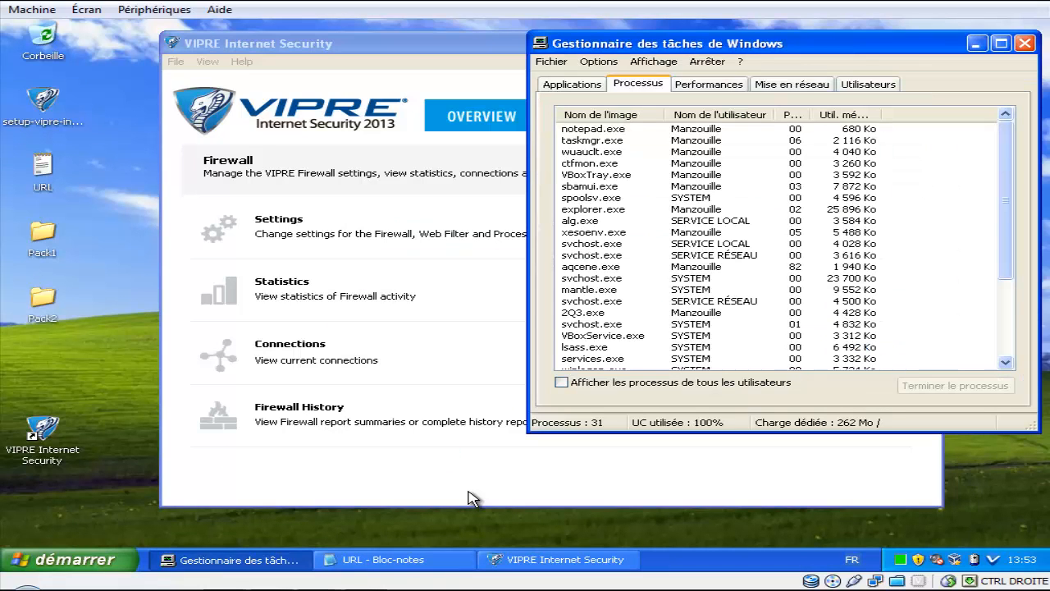
{"action": "scroll", "coordinate": [472, 498], "scroll_direction": "down", "scroll_amount": 4}
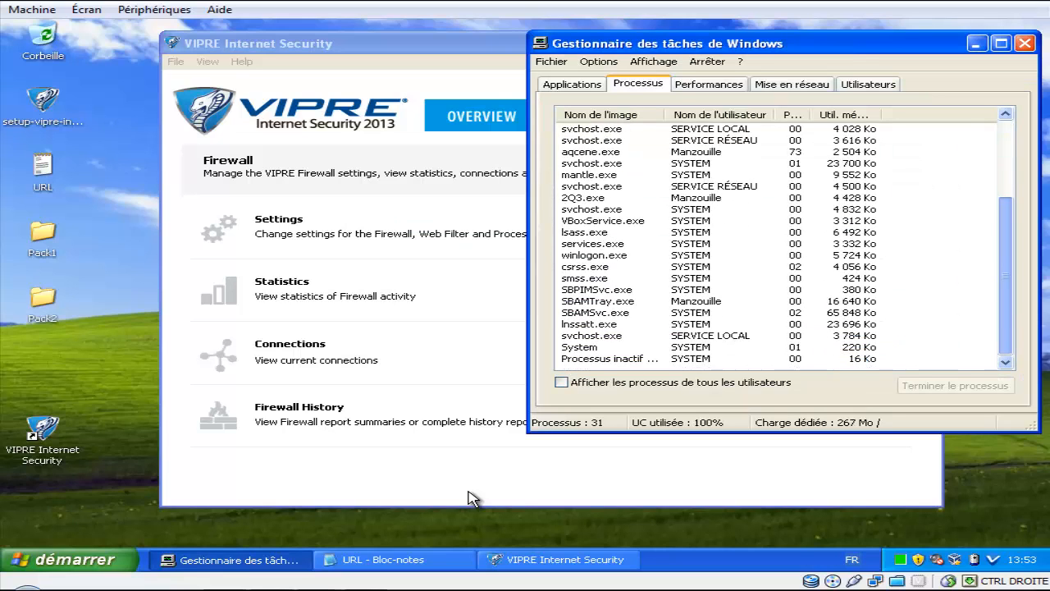
{"action": "scroll", "coordinate": [472, 498], "scroll_direction": "up", "scroll_amount": 4}
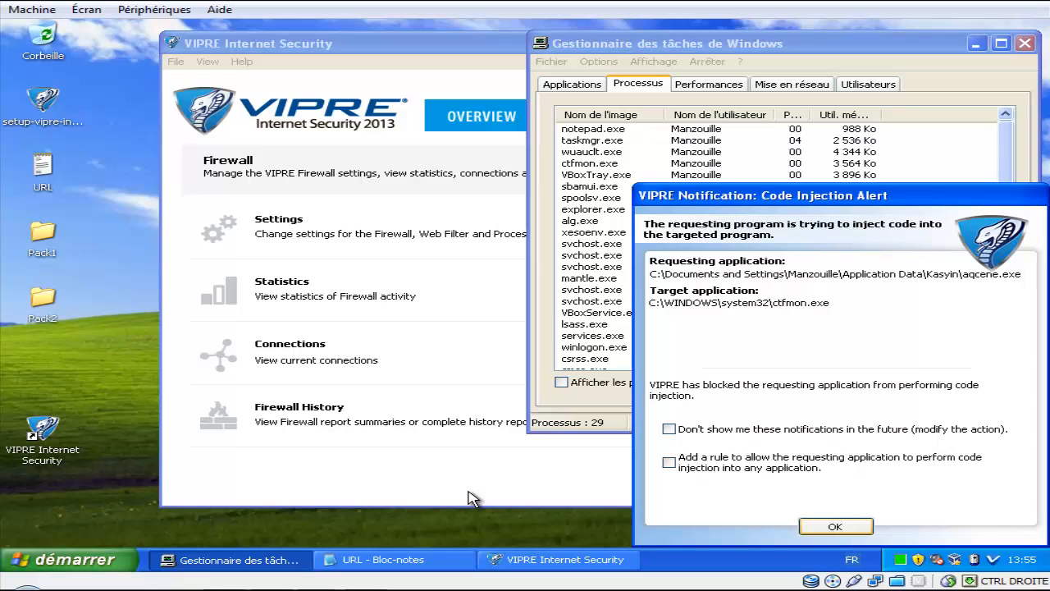
Step: Acknowledge VIPRE's Code Injection alerts without adding an allow rule or disabling the notifications
{"action": "key", "text": "Return"}
{"action": "key", "text": "Return"}
{"action": "key", "text": "Return"}
{"action": "key", "text": "Return"}
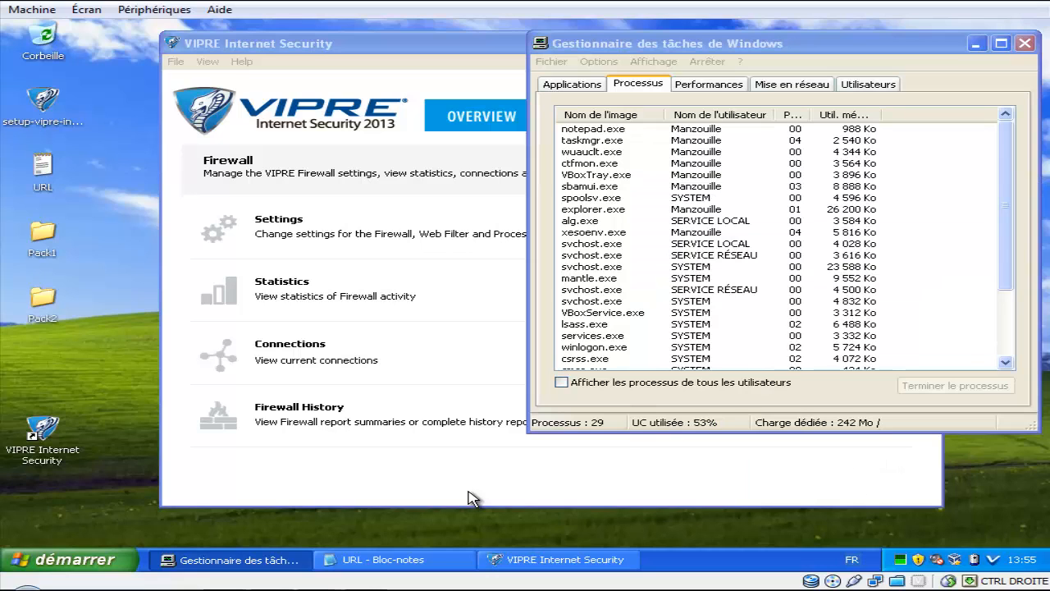
Step: Review the blocked URLs in VIPRE's Web Filter history, then check the protection overview and close VIPRE
{"action": "key", "text": "alt+Tab"}
{"action": "key", "text": "m"}
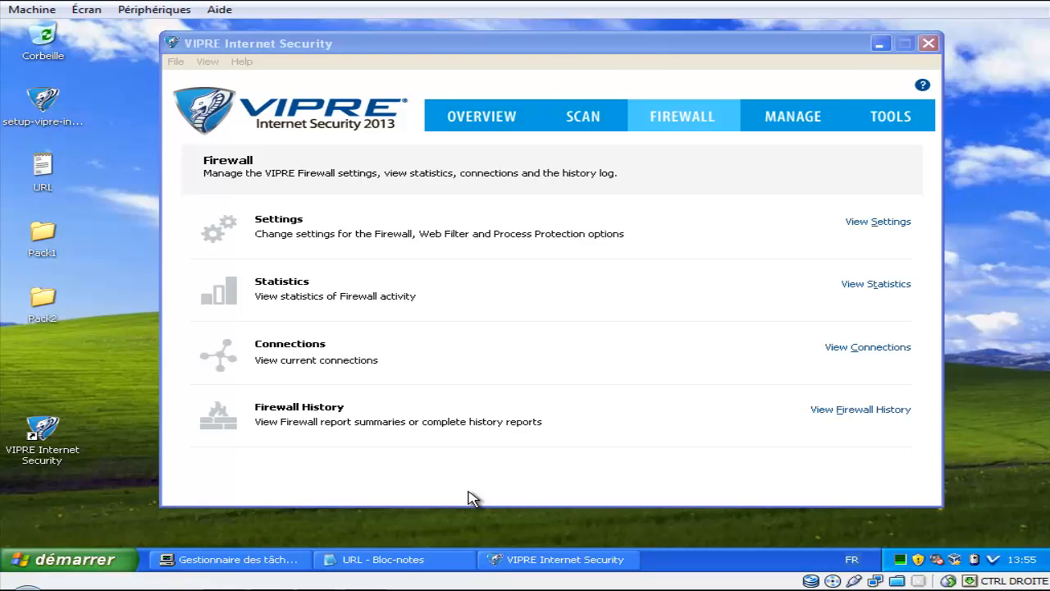
{"action": "left_click", "coordinate": [861, 410]}
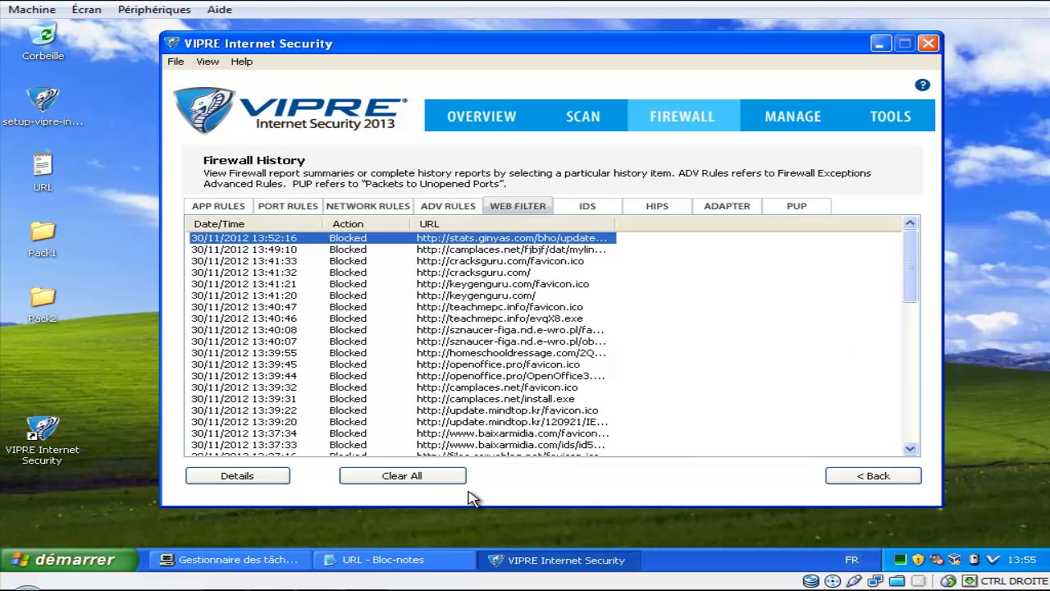
{"action": "scroll", "coordinate": [469, 492], "scroll_direction": "down", "scroll_amount": 12}
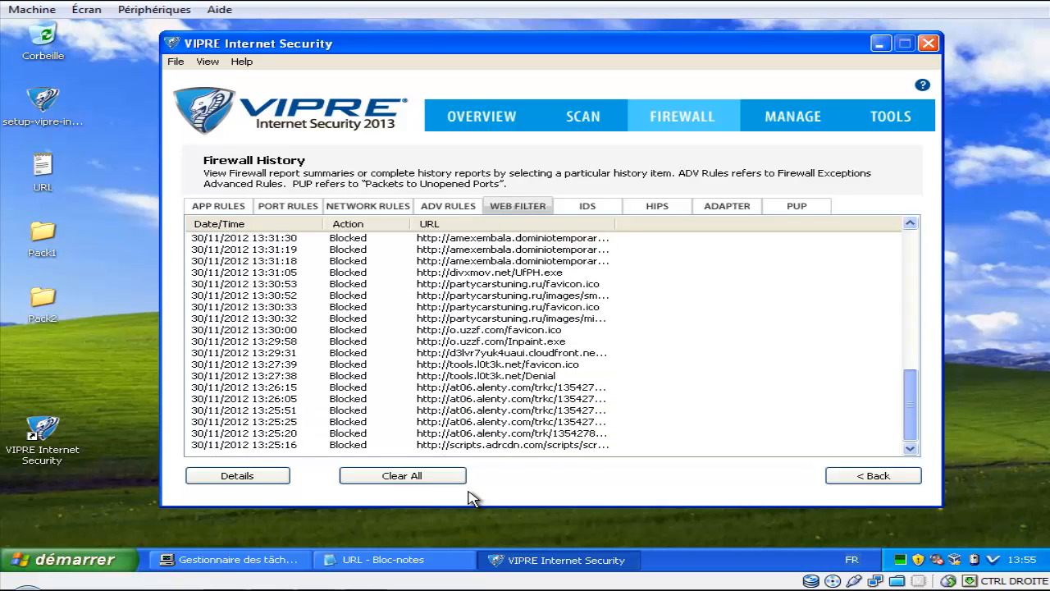
{"action": "scroll", "coordinate": [469, 492], "scroll_direction": "up", "scroll_amount": 12}
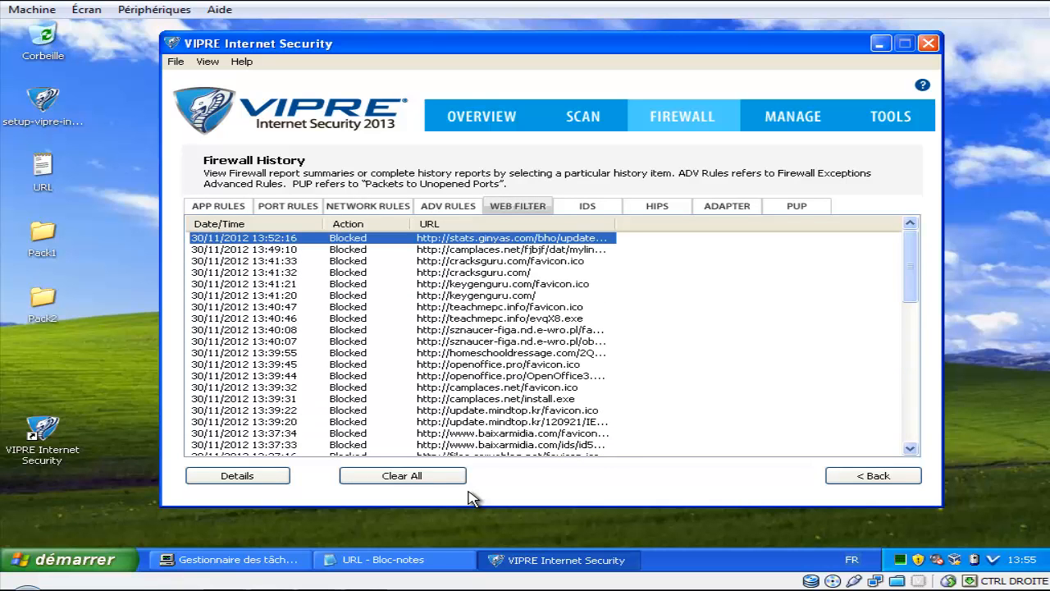
{"action": "left_click", "coordinate": [873, 476]}
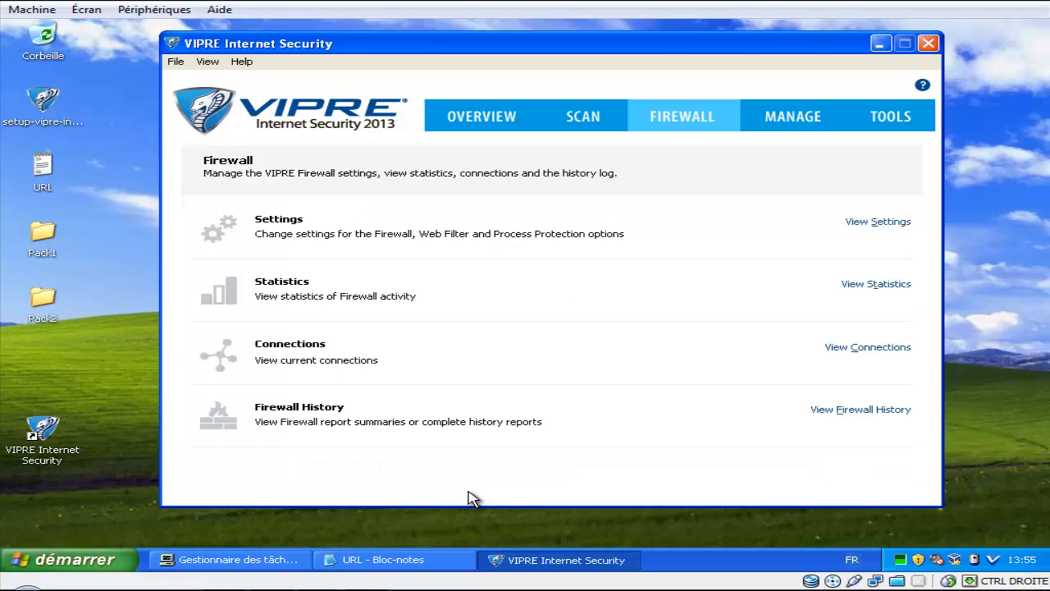
{"action": "left_click", "coordinate": [482, 117]}
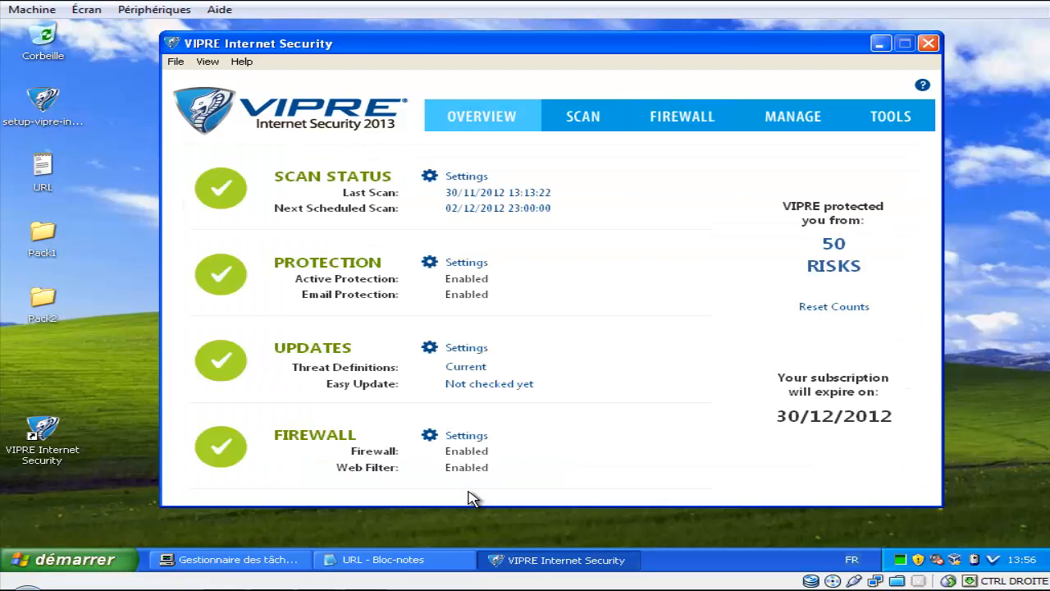
{"action": "left_click", "coordinate": [928, 43]}
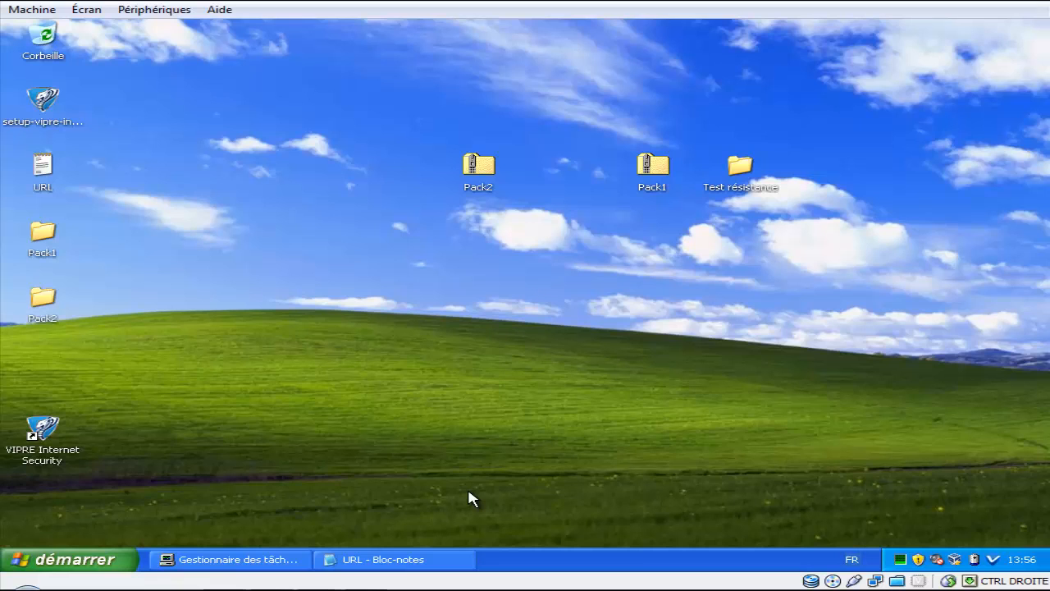
Step: Check the process list once more in Task Manager, widen its image name column, and minimize it
{"action": "key", "text": "ctrl+shift+Escape"}
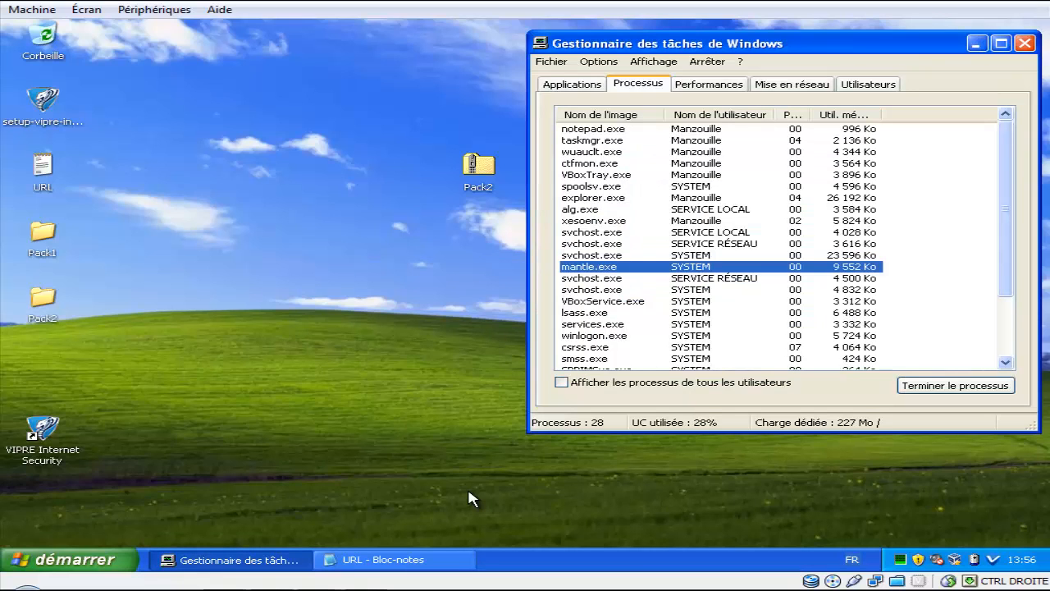
{"action": "scroll", "coordinate": [472, 499], "scroll_direction": "down", "scroll_amount": 3}
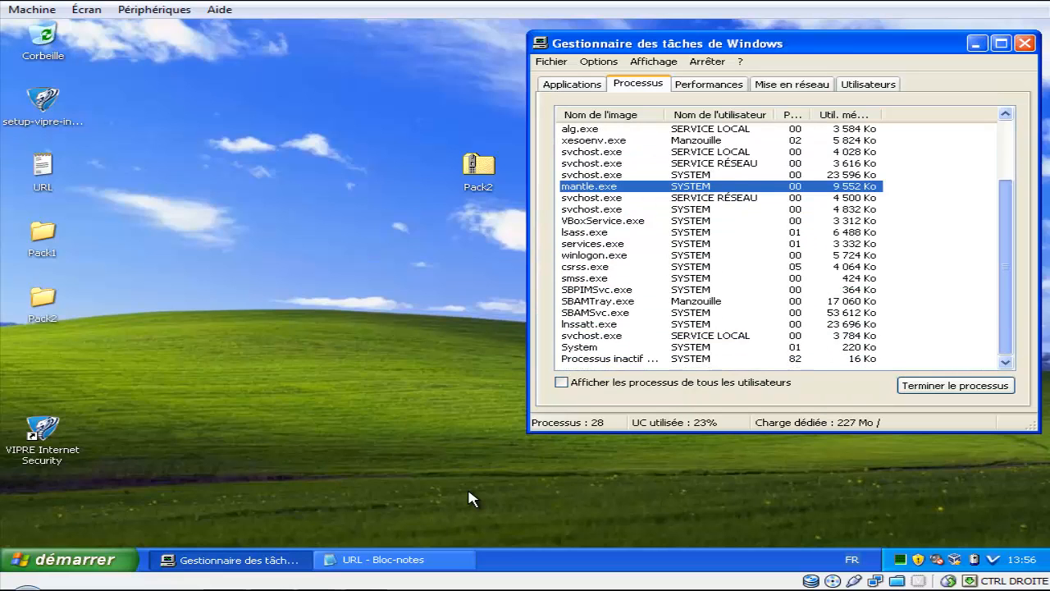
{"action": "scroll", "coordinate": [472, 499], "scroll_direction": "up", "scroll_amount": 3}
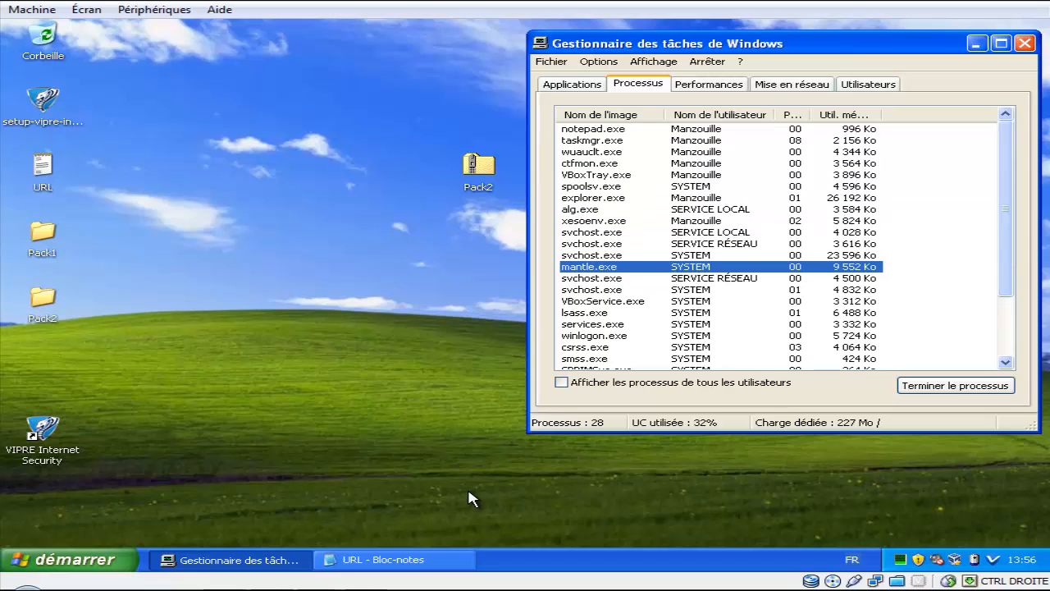
{"action": "left_click_drag", "start_coordinate": [664, 115], "coordinate": [710, 115]}
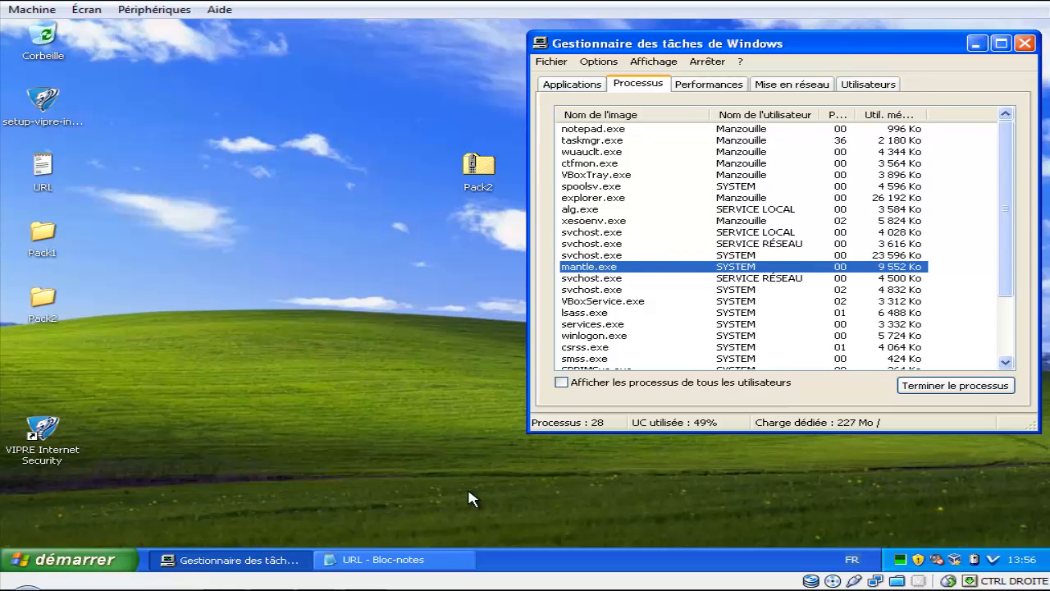
{"action": "left_click", "coordinate": [976, 43]}
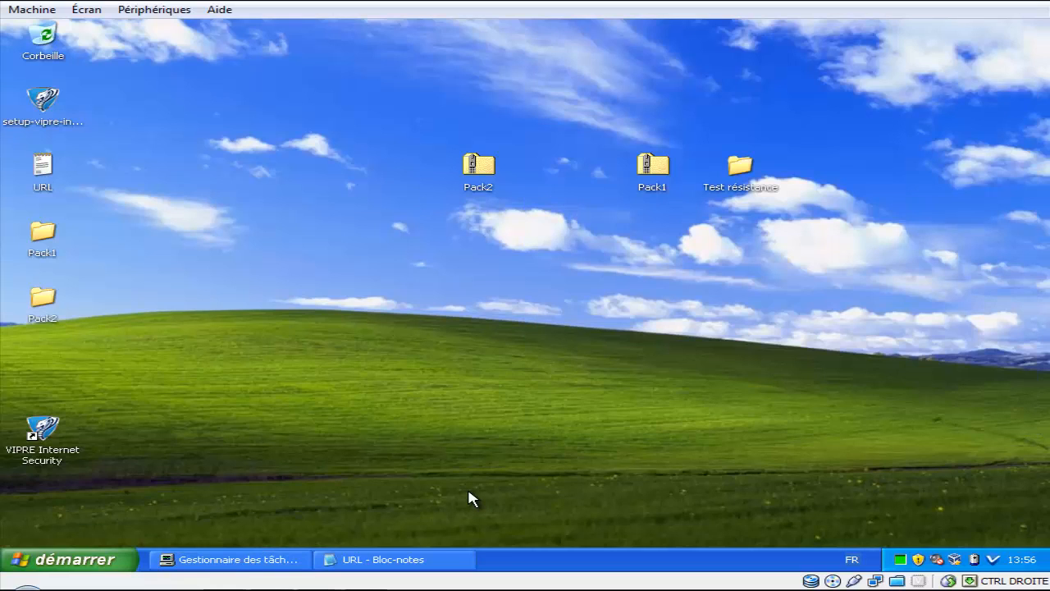
{"action": "key", "text": "alt+Tab"}
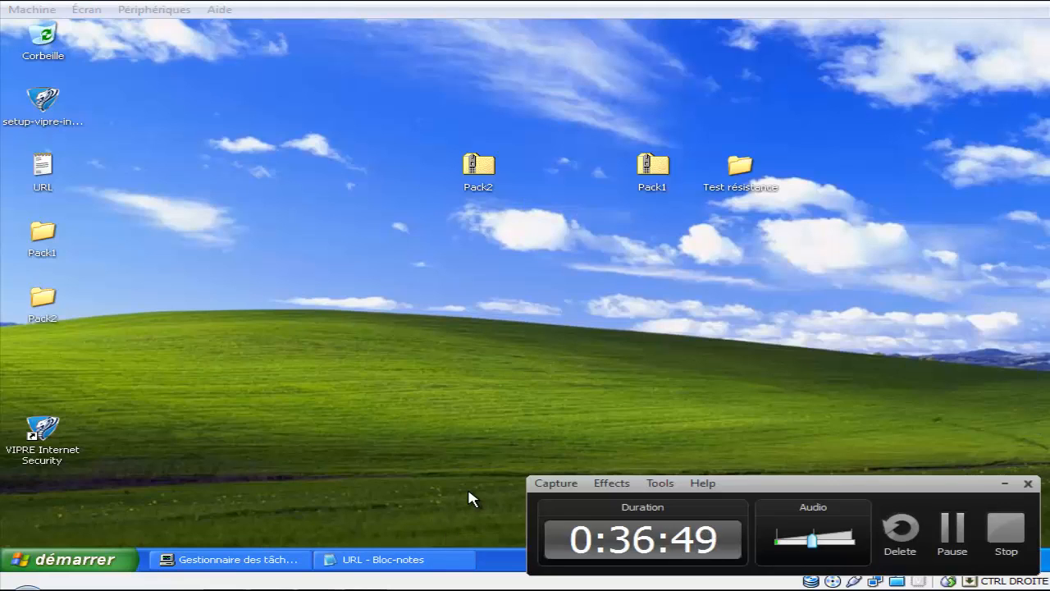